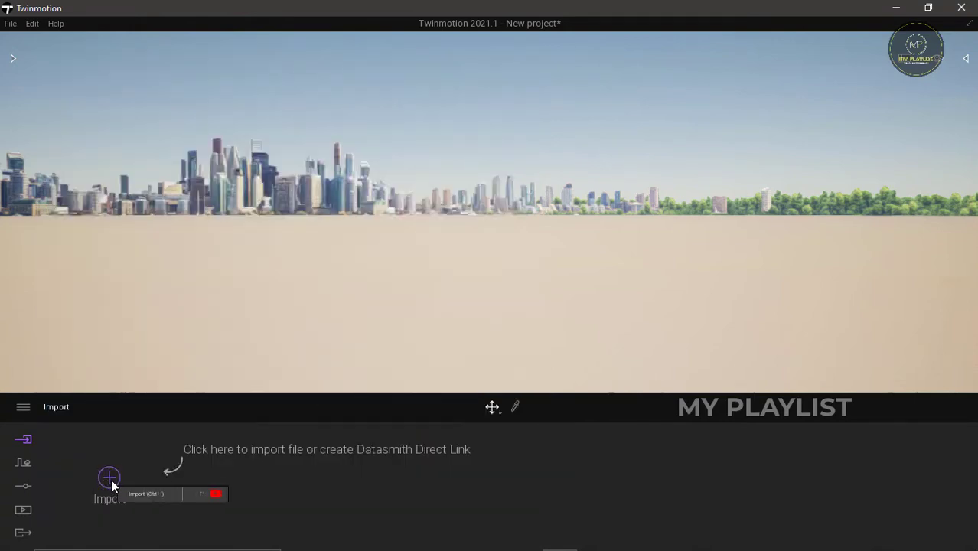
Import the Orthographic interior FBX model and focus the view on it from the scene graph.
{"action": "left_click", "coordinate": [11, 24]}
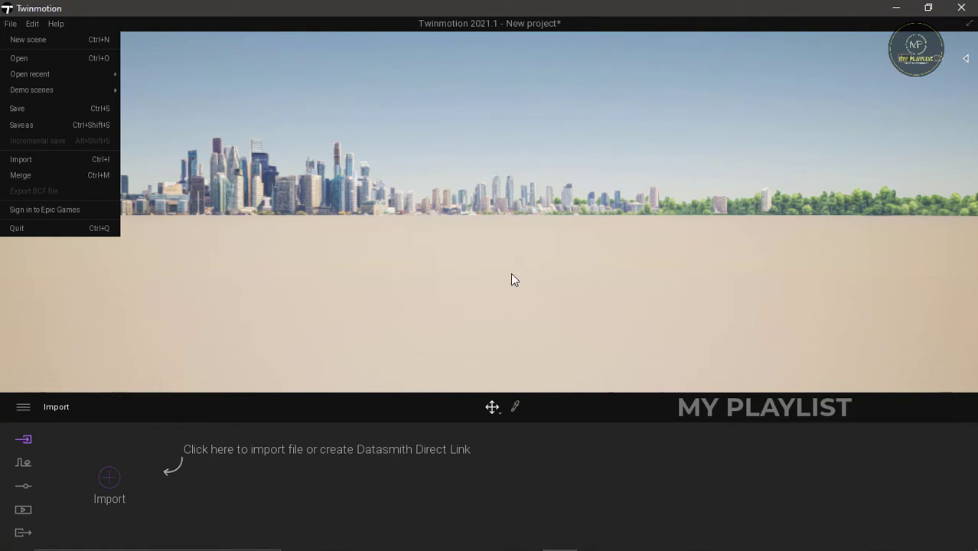
{"action": "left_click", "coordinate": [110, 477]}
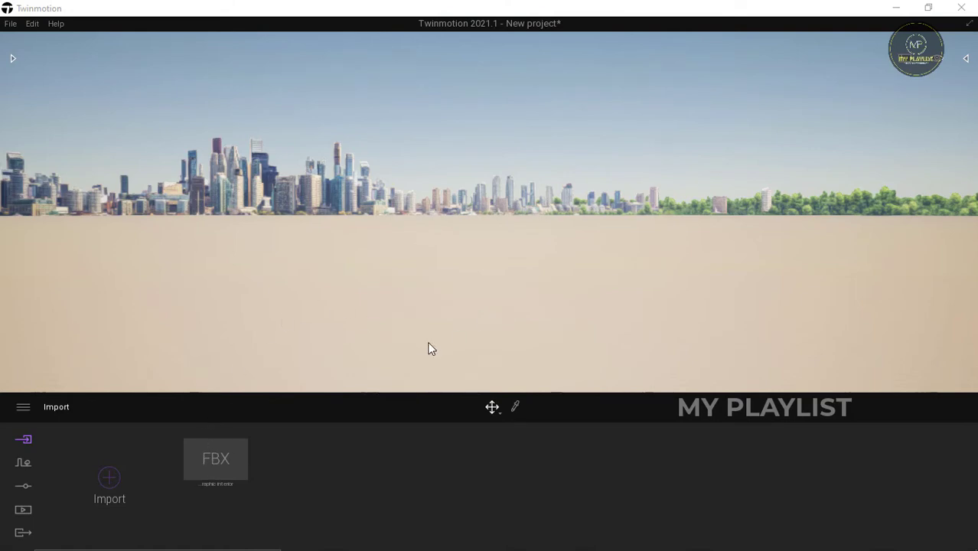
{"action": "left_click", "coordinate": [967, 62]}
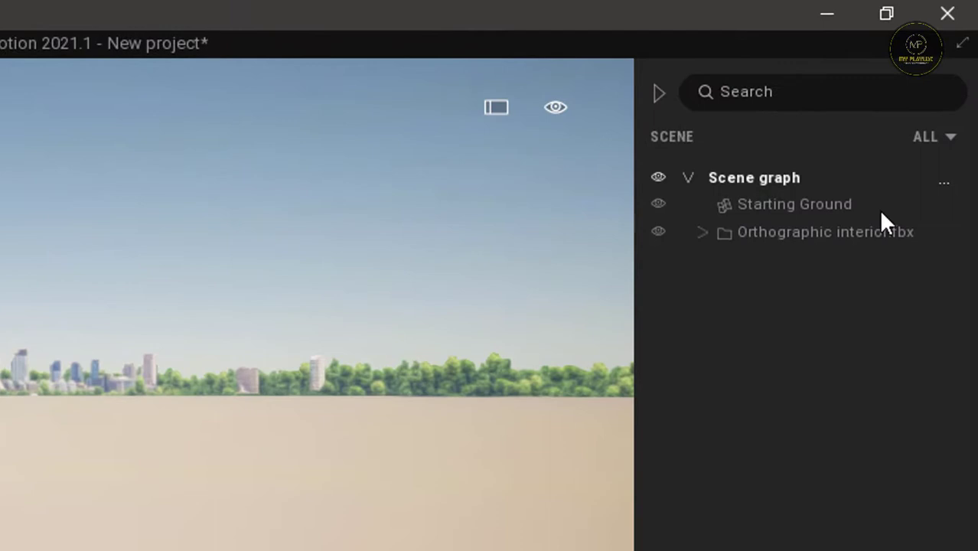
{"action": "left_click", "coordinate": [865, 233]}
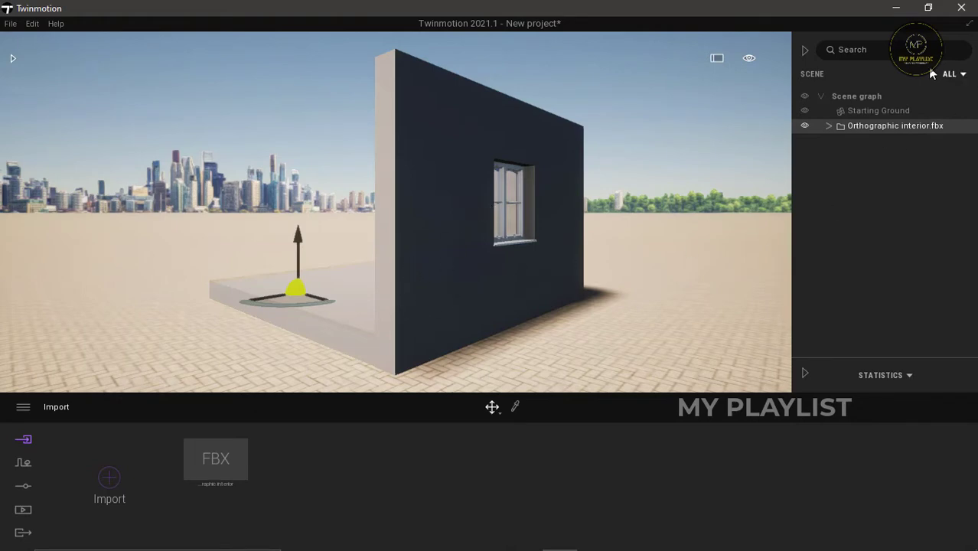
{"action": "left_click", "coordinate": [803, 51]}
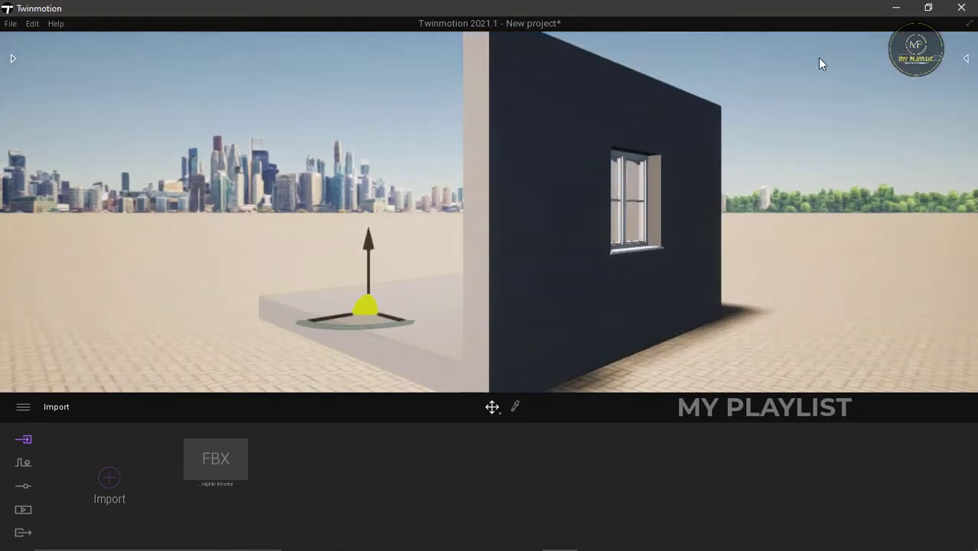
Examine the imported room's walls, window and floor slab from the outside and from its open side.
{"action": "right_click_drag", "start_coordinate": [420, 232], "coordinate": [281, 234]}
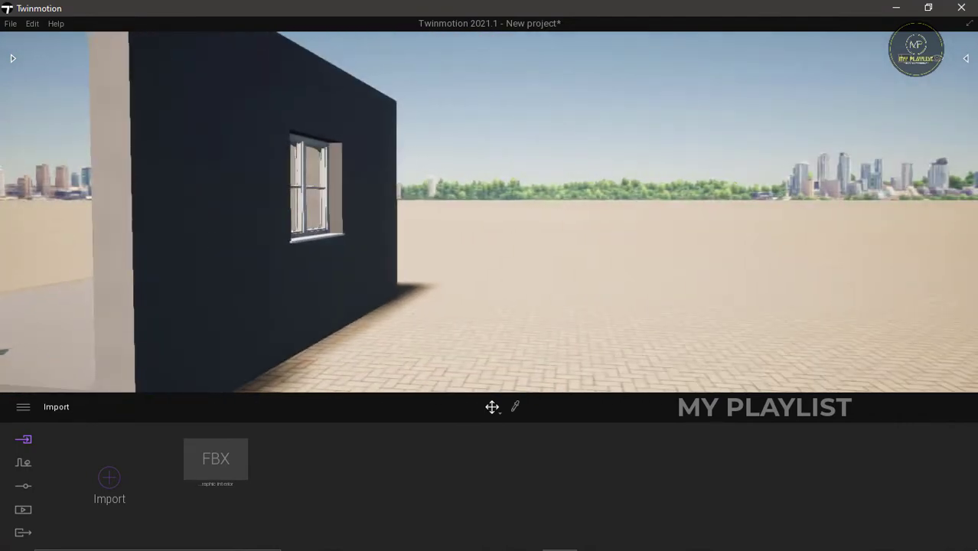
{"action": "key", "text": "a"}
{"action": "right_click_drag", "start_coordinate": [139, 215], "coordinate": [313, 254]}
{"action": "scroll", "coordinate": [300, 237], "scroll_direction": "down", "scroll_amount": 4}
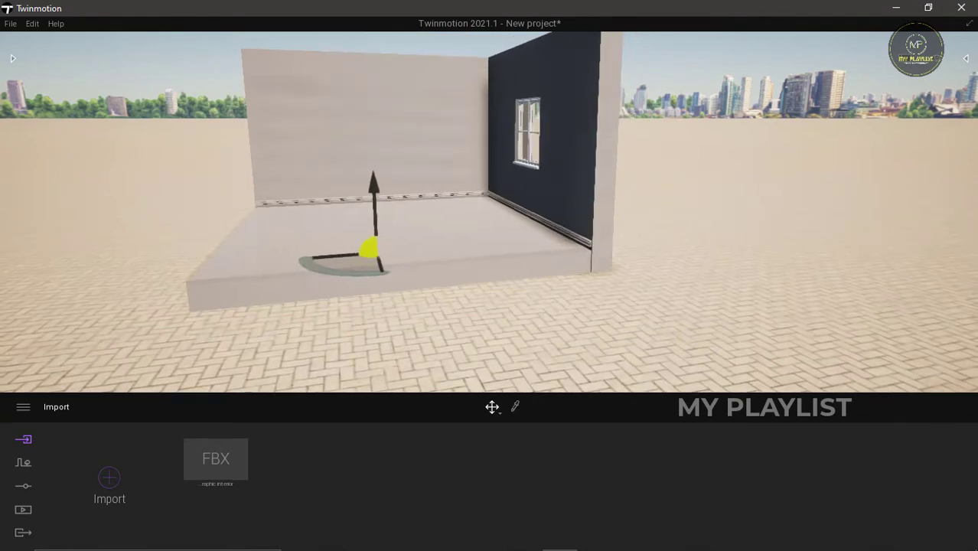
{"action": "middle_click_drag", "start_coordinate": [299, 237], "coordinate": [429, 298]}
{"action": "middle_click_drag", "start_coordinate": [221, 227], "coordinate": [153, 216]}
{"action": "right_click_drag", "start_coordinate": [153, 216], "coordinate": [345, 183]}
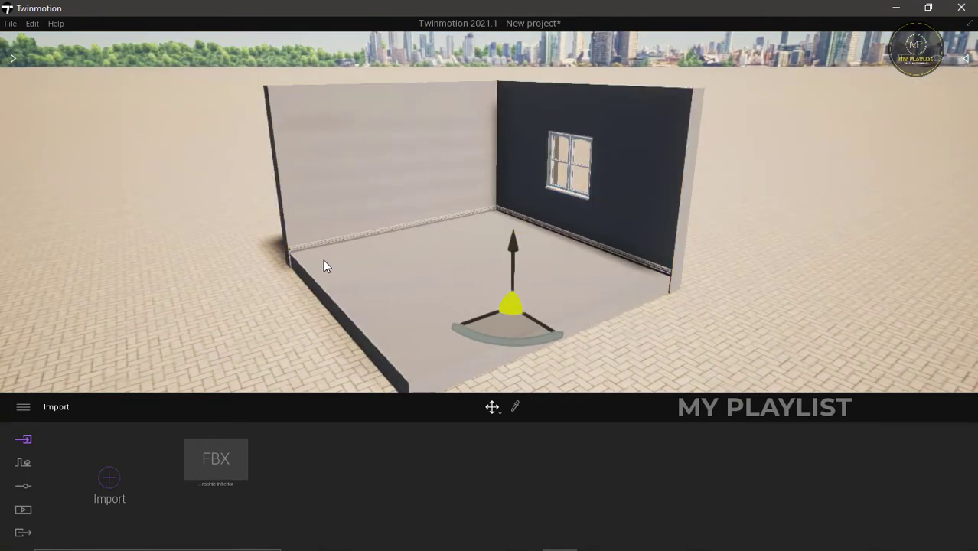
{"action": "right_click_drag", "start_coordinate": [459, 229], "coordinate": [517, 247]}
{"action": "right_click_drag", "start_coordinate": [180, 197], "coordinate": [161, 191]}
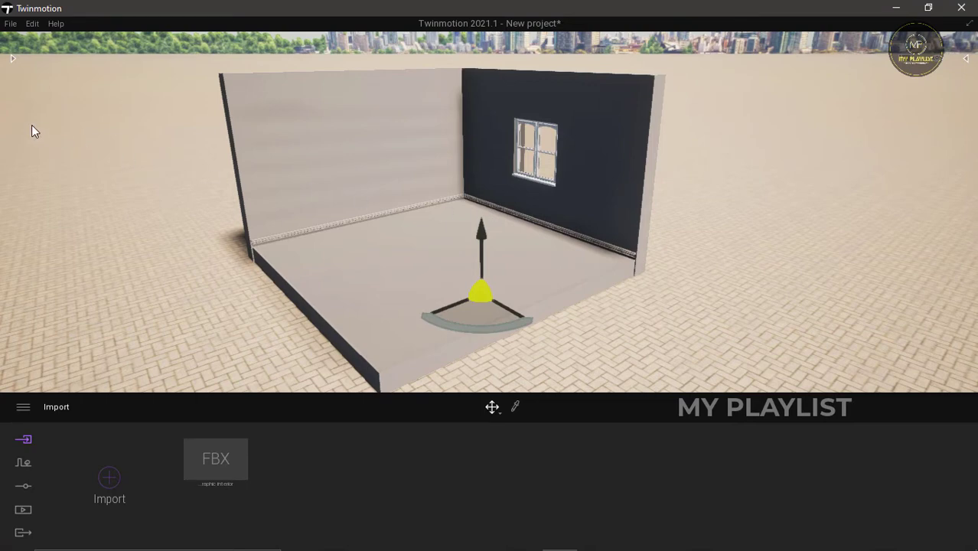
Sample the wall's Gypsum Wall Board material and set its color to green 557F57.
{"action": "left_click", "coordinate": [12, 58]}
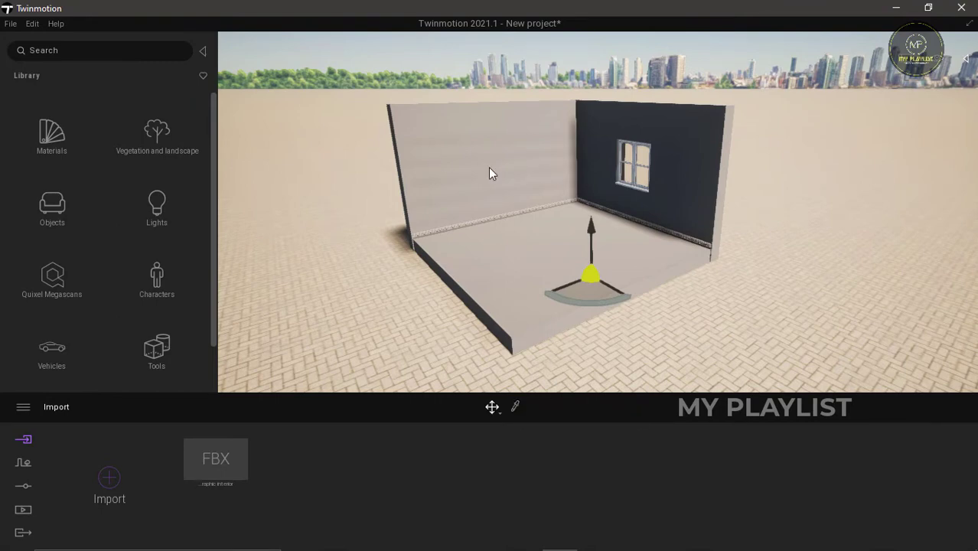
{"action": "left_click", "coordinate": [515, 405]}
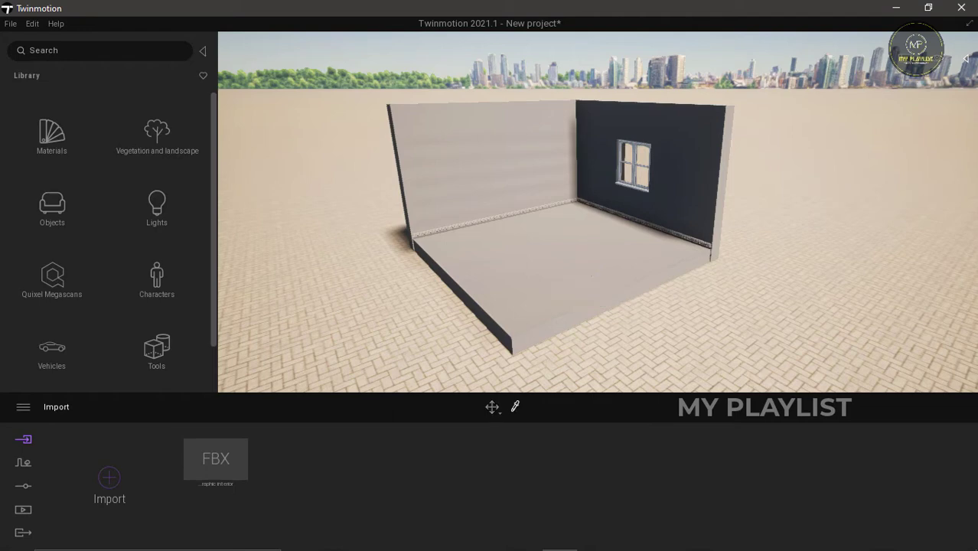
{"action": "left_click", "coordinate": [510, 166]}
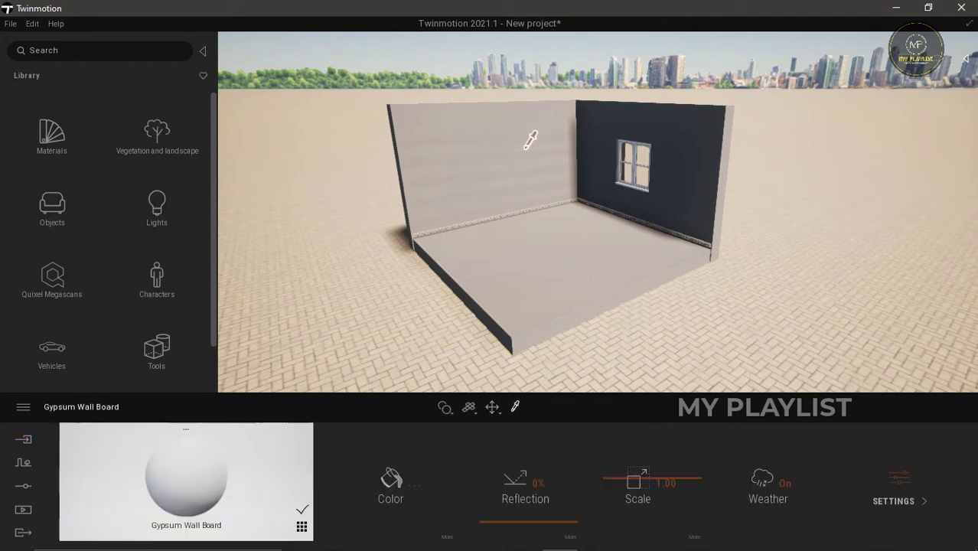
{"action": "left_click", "coordinate": [410, 483]}
{"action": "left_click", "coordinate": [377, 266]}
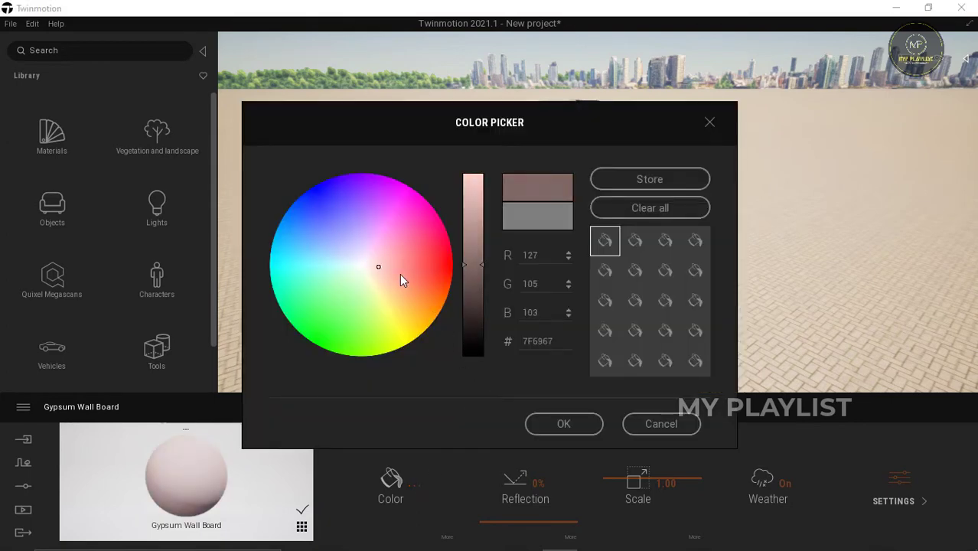
{"action": "mouse_move", "coordinate": [400, 275]}
{"action": "left_mouse_down"}
{"action": "mouse_move", "coordinate": [317, 286]}
{"action": "mouse_move", "coordinate": [347, 295]}
{"action": "left_mouse_up"}
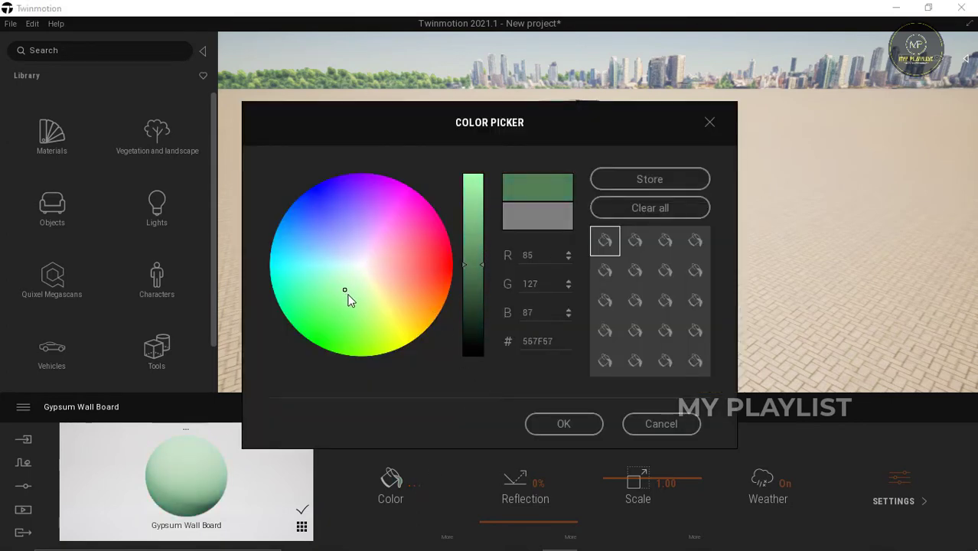
{"action": "left_click", "coordinate": [568, 429]}
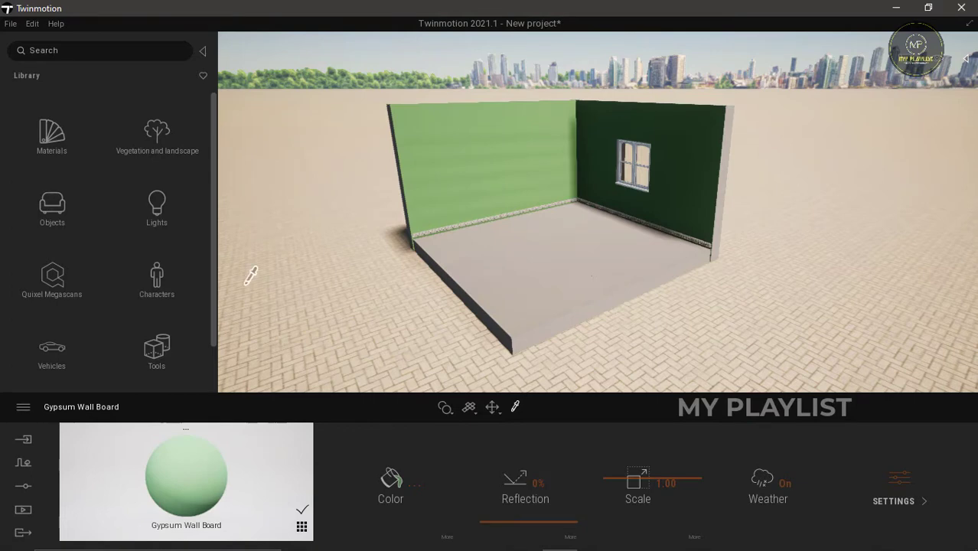
Apply the Bare concrete 03 material from the concrete library to the room's walls.
{"action": "left_click", "coordinate": [44, 142]}
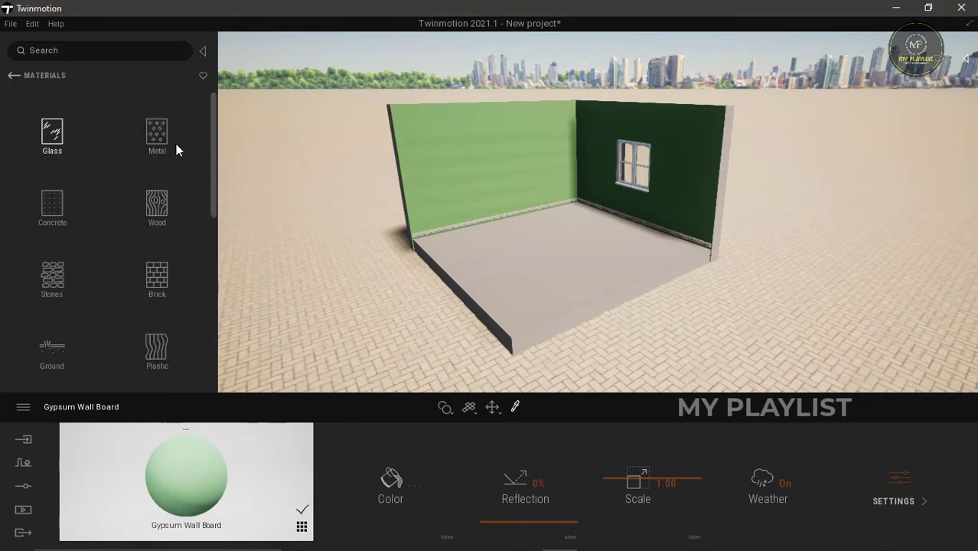
{"action": "left_click", "coordinate": [61, 203]}
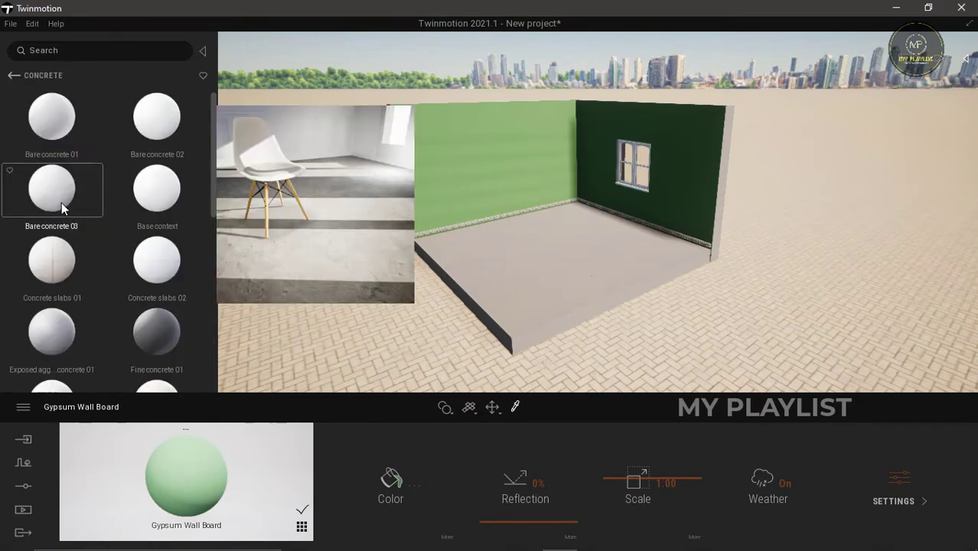
{"action": "left_click_drag", "start_coordinate": [56, 195], "coordinate": [466, 166]}
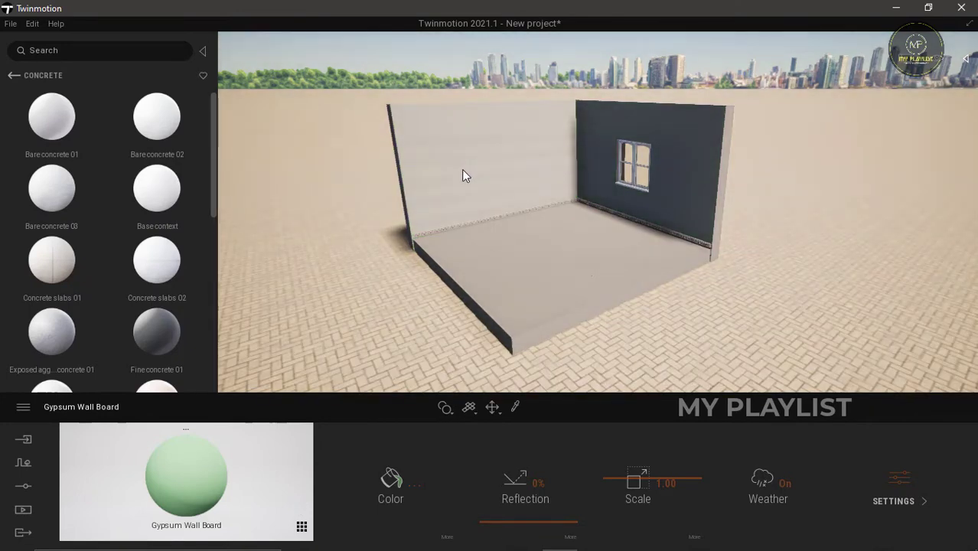
{"action": "scroll", "coordinate": [115, 271], "scroll_direction": "down", "scroll_amount": 1}
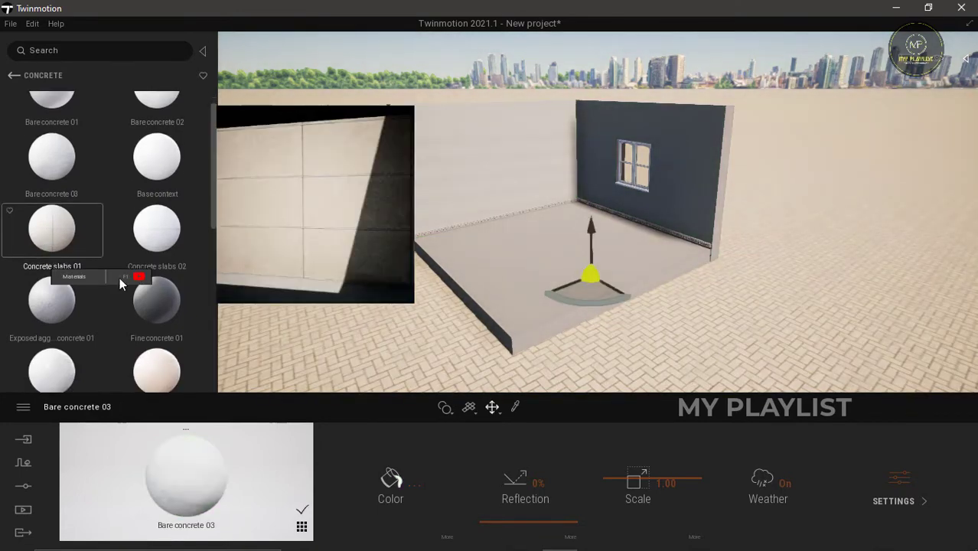
Set the color of the walls' Bare concrete 03 material to light cyan BFFFFB.
{"action": "left_click", "coordinate": [412, 485]}
{"action": "left_click_drag", "start_coordinate": [361, 265], "coordinate": [338, 268]}
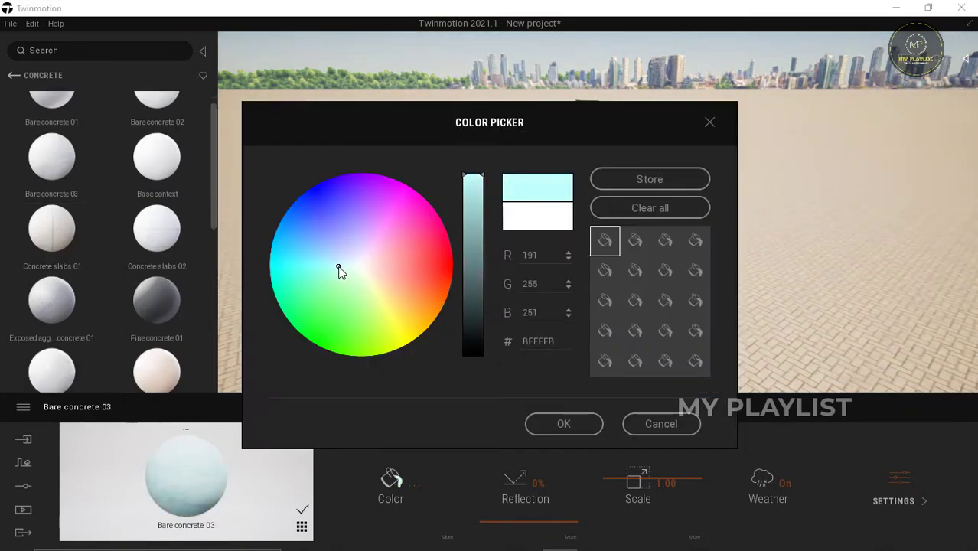
{"action": "left_click", "coordinate": [563, 423]}
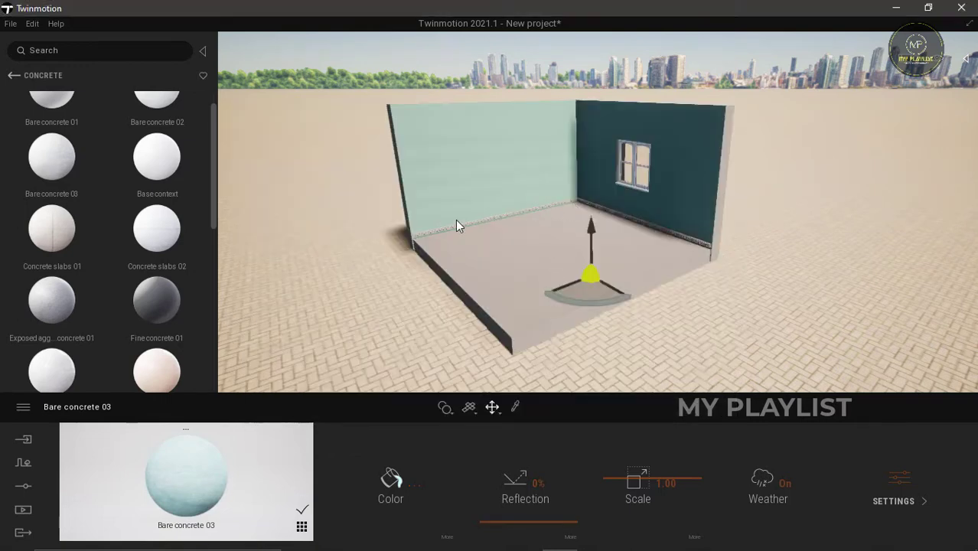
Apply the Chestnut 01 A wood material to the floor and set its scale to 10.00.
{"action": "scroll", "coordinate": [455, 220], "scroll_direction": "down", "scroll_amount": 2}
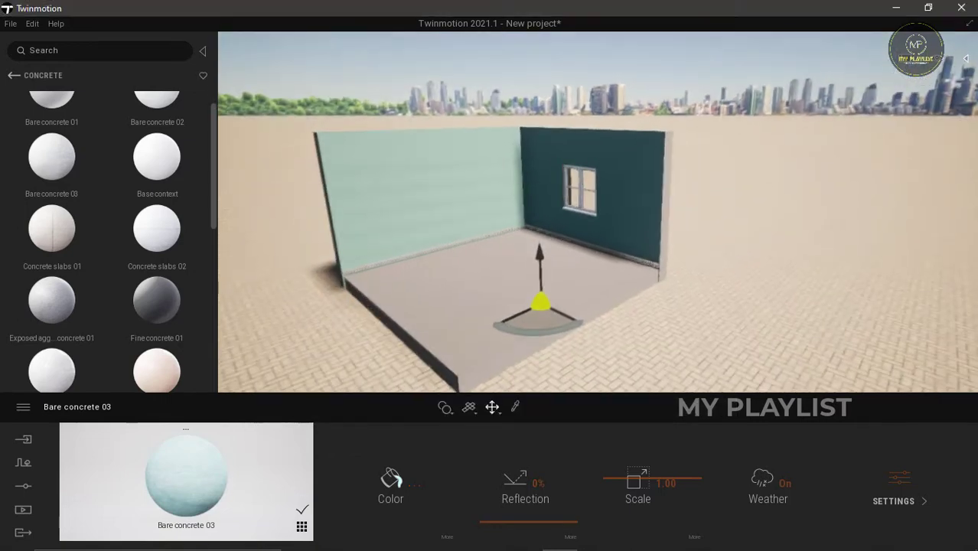
{"action": "left_click", "coordinate": [14, 77]}
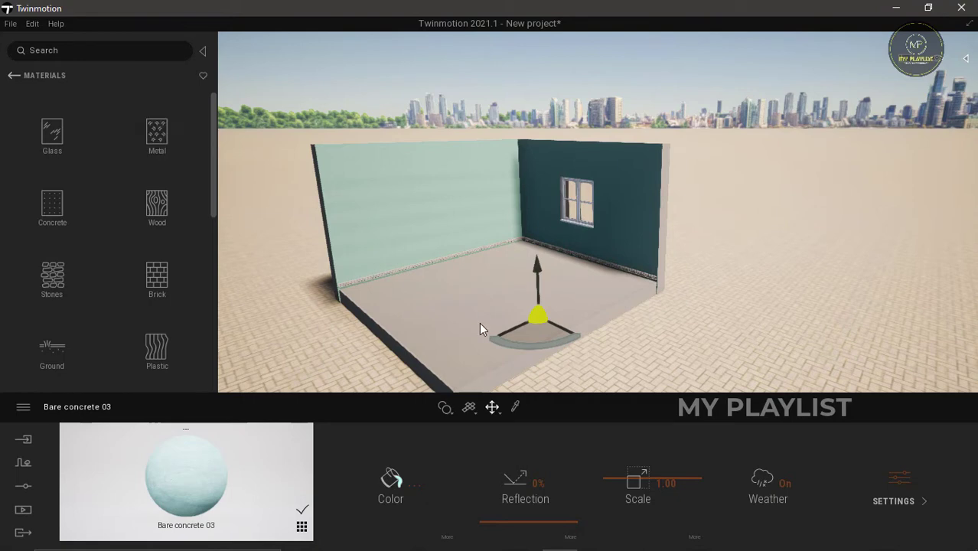
{"action": "left_click", "coordinate": [157, 208]}
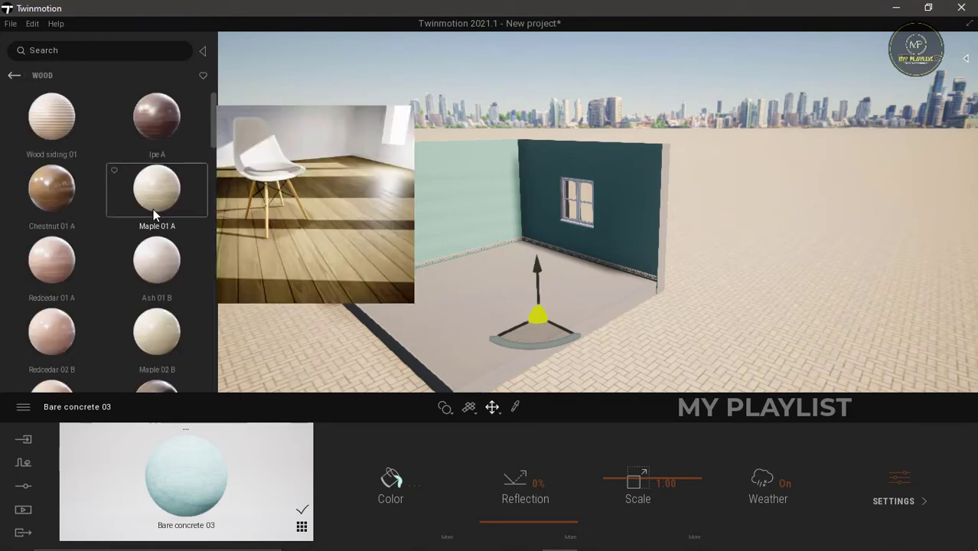
{"action": "left_click_drag", "start_coordinate": [63, 194], "coordinate": [467, 299]}
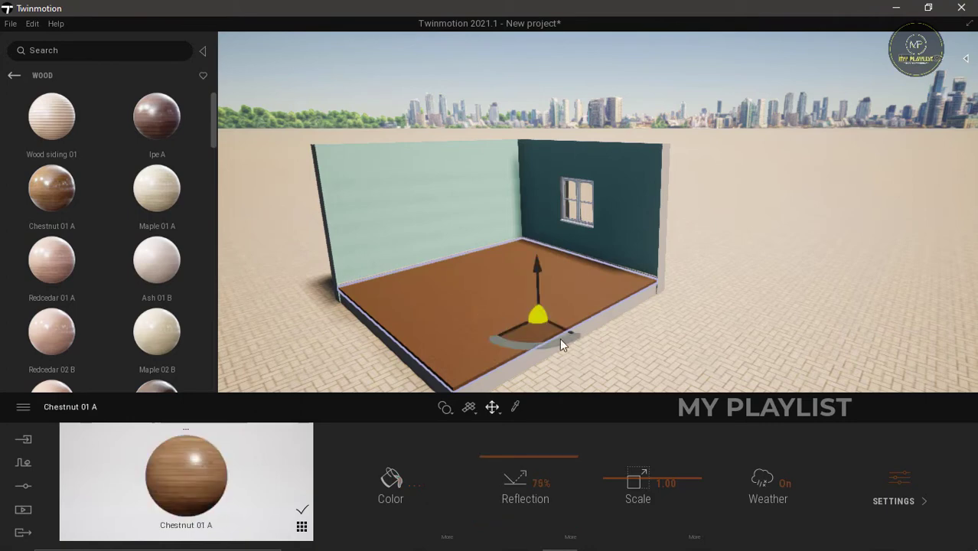
{"action": "left_click_drag", "start_coordinate": [649, 477], "coordinate": [663, 432]}
{"action": "scroll", "coordinate": [479, 303], "scroll_direction": "down", "scroll_amount": 2}
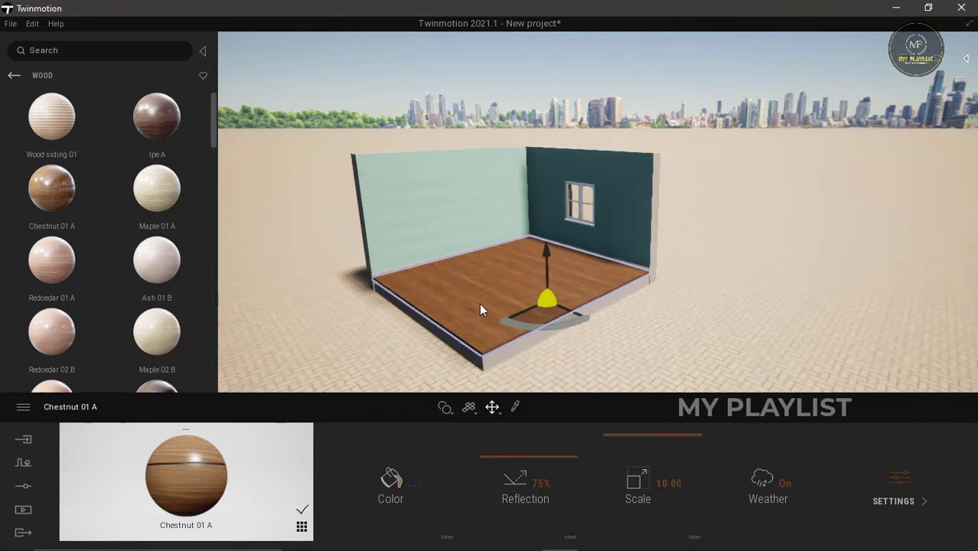
Apply the white Bare concrete 03 material to the outer sides of the base slab beneath the wooden floor.
{"action": "right_click_drag", "start_coordinate": [456, 359], "coordinate": [412, 384]}
{"action": "middle_click_drag", "start_coordinate": [408, 309], "coordinate": [530, 263]}
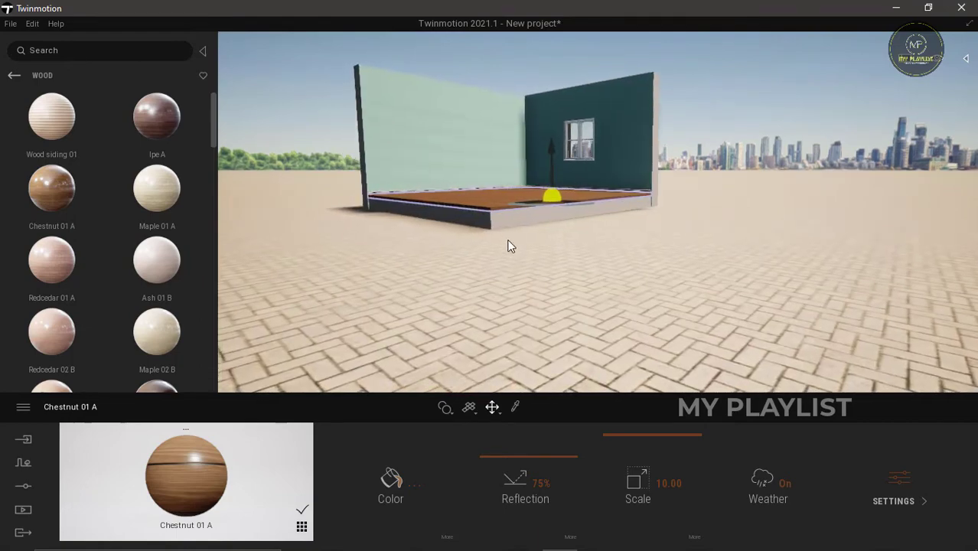
{"action": "scroll", "coordinate": [495, 226], "scroll_direction": "up", "scroll_amount": 5}
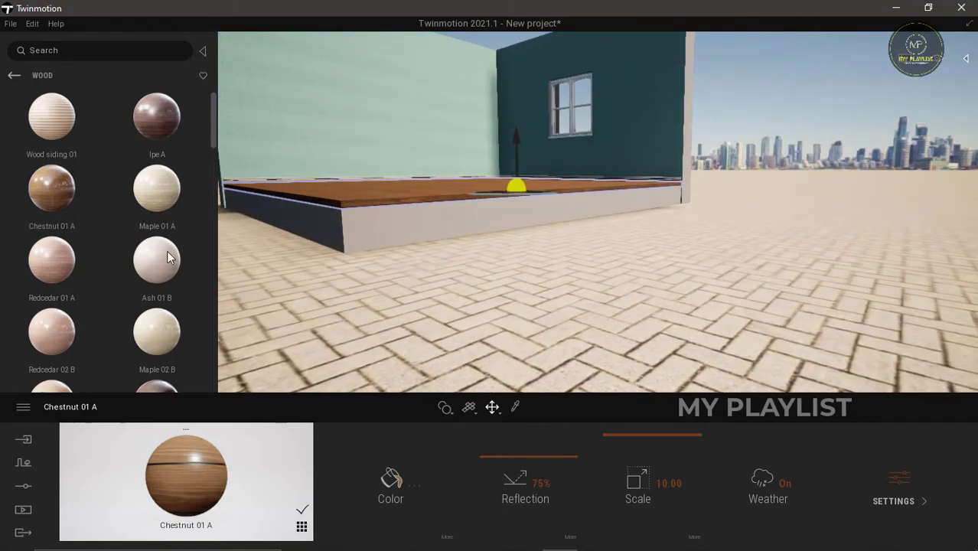
{"action": "left_click", "coordinate": [15, 75]}
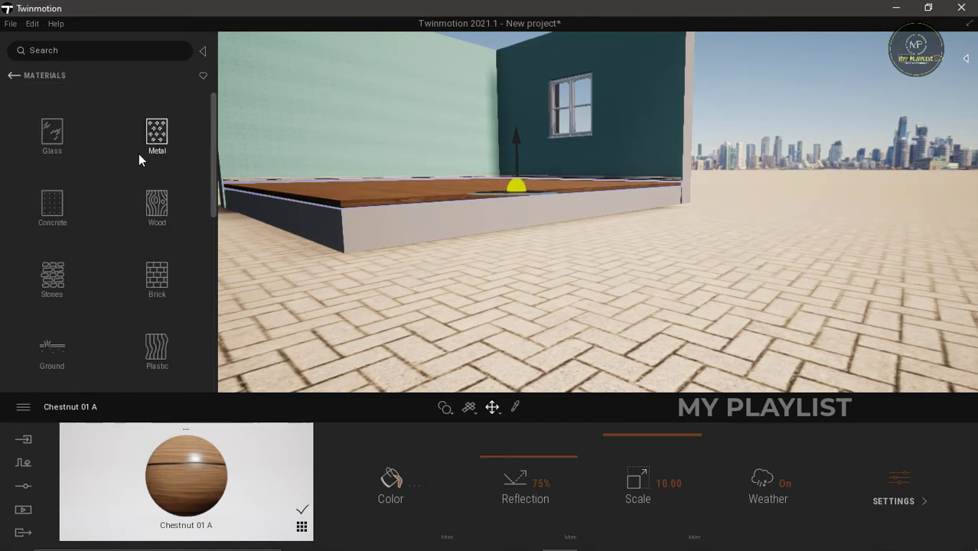
{"action": "left_click", "coordinate": [50, 205]}
{"action": "mouse_move", "coordinate": [56, 199]}
{"action": "left_click_drag", "start_coordinate": [56, 194], "coordinate": [430, 233]}
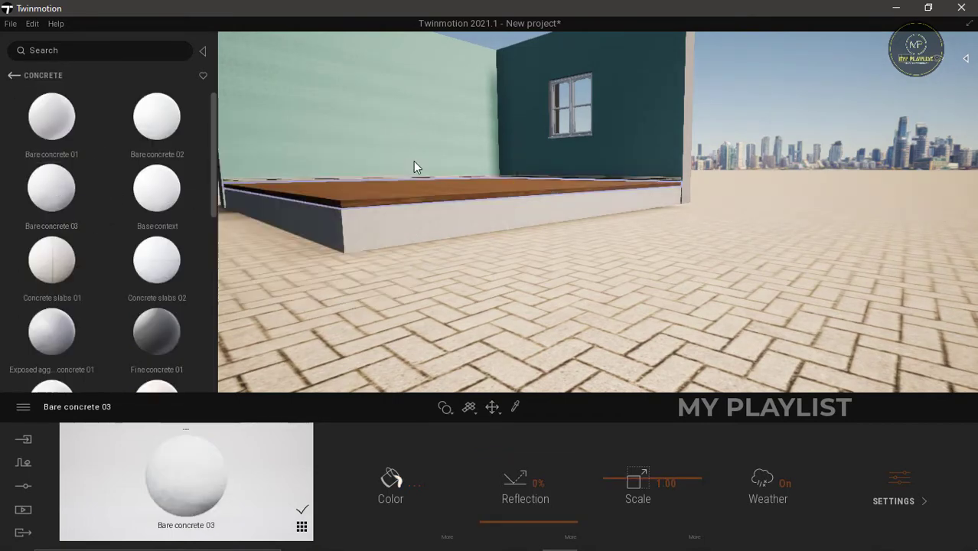
Apply the Brushed aluminium 01 material from the metal library to the window frame in the dark green wall.
{"action": "scroll", "coordinate": [690, 315], "scroll_direction": "down", "scroll_amount": 5}
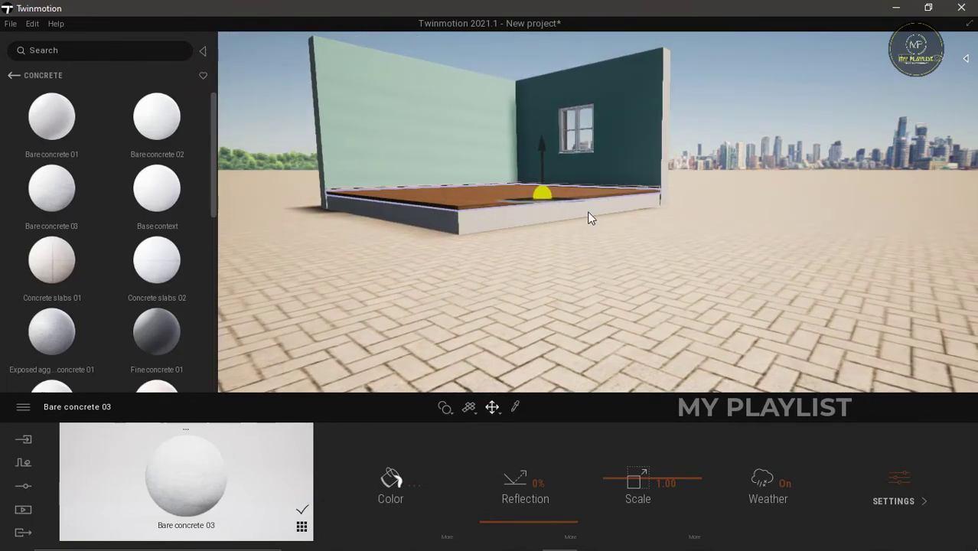
{"action": "right_click_drag", "start_coordinate": [589, 215], "coordinate": [620, 160]}
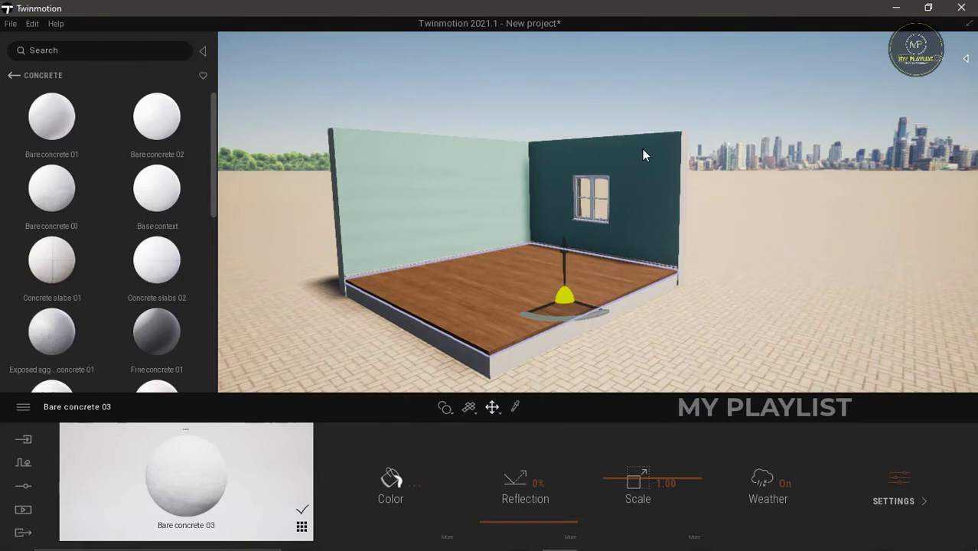
{"action": "mouse_move", "coordinate": [728, 189]}
{"action": "middle_mouse_down"}
{"action": "mouse_move", "coordinate": [728, 344]}
{"action": "mouse_move", "coordinate": [741, 118]}
{"action": "mouse_move", "coordinate": [729, 192]}
{"action": "middle_mouse_up"}
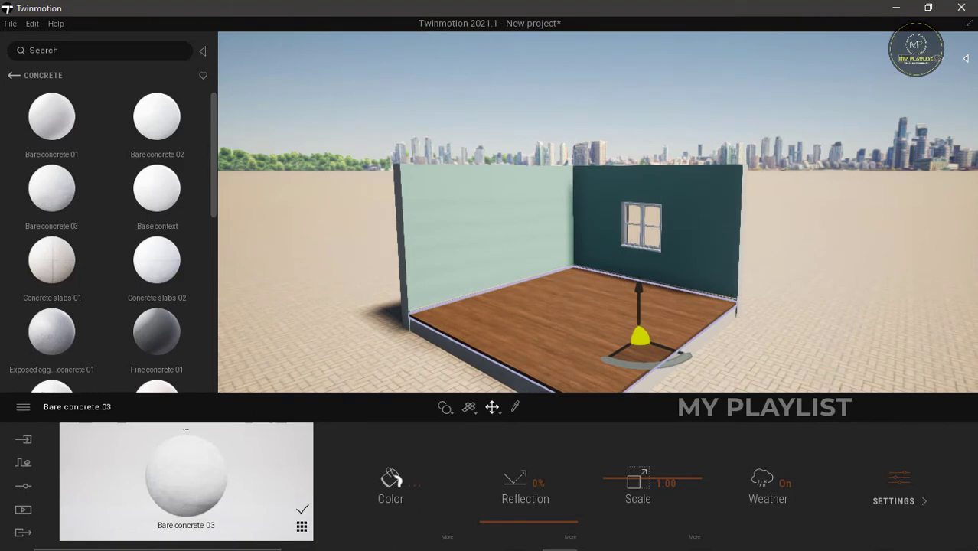
{"action": "right_click_drag", "start_coordinate": [780, 188], "coordinate": [753, 192]}
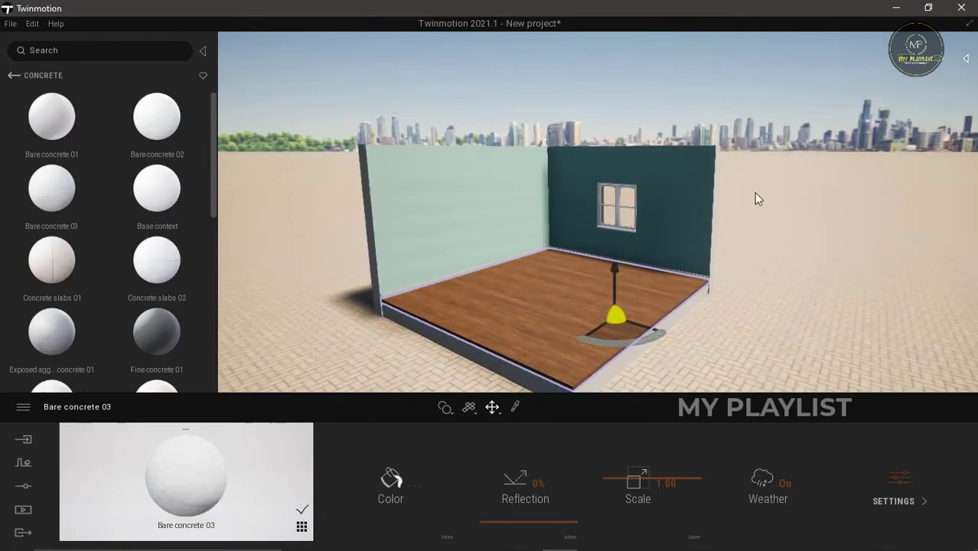
{"action": "scroll", "coordinate": [664, 192], "scroll_direction": "up", "scroll_amount": 10}
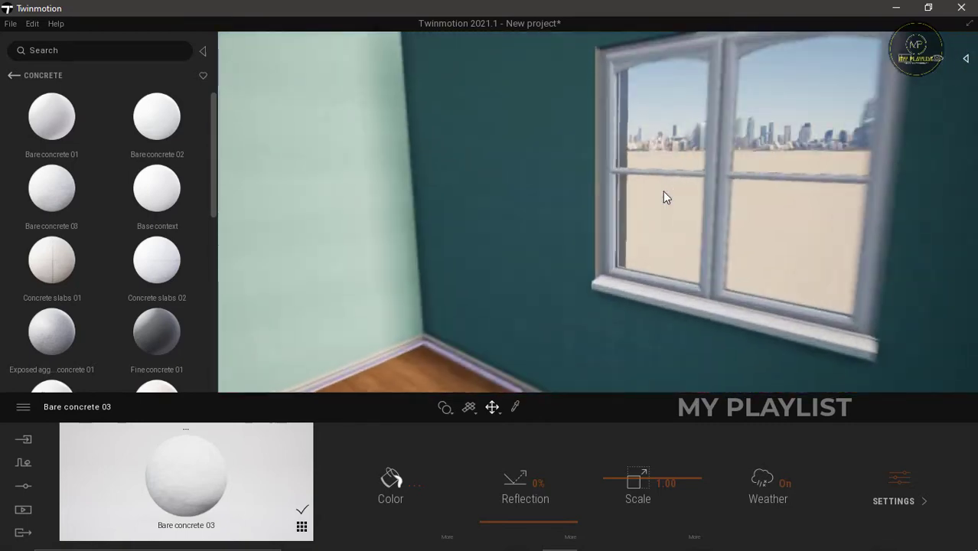
{"action": "scroll", "coordinate": [626, 205], "scroll_direction": "up", "scroll_amount": 5}
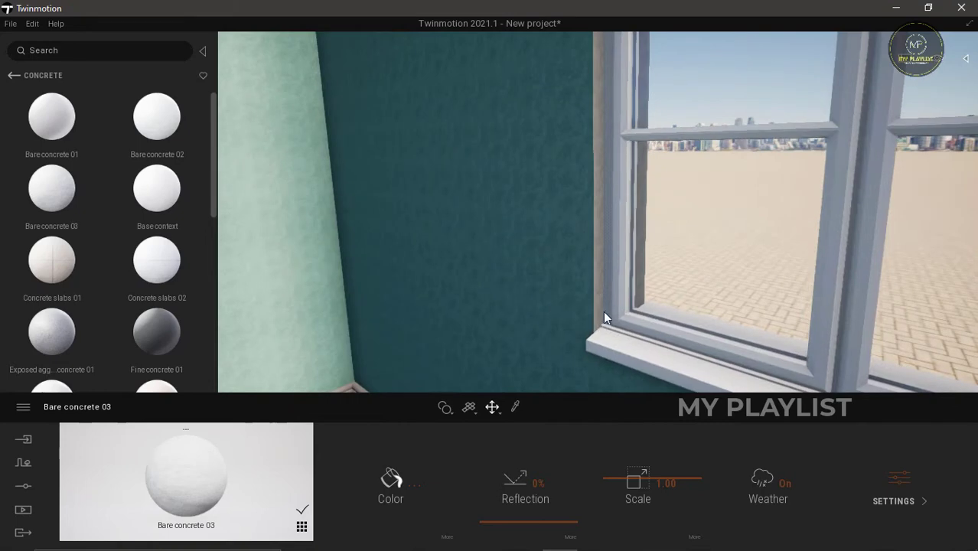
{"action": "left_click", "coordinate": [14, 75]}
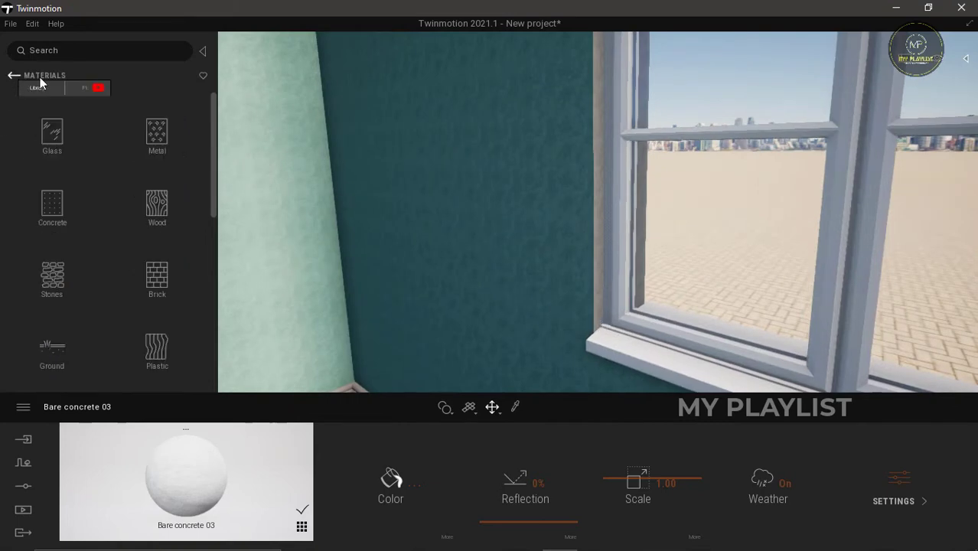
{"action": "left_click", "coordinate": [157, 132]}
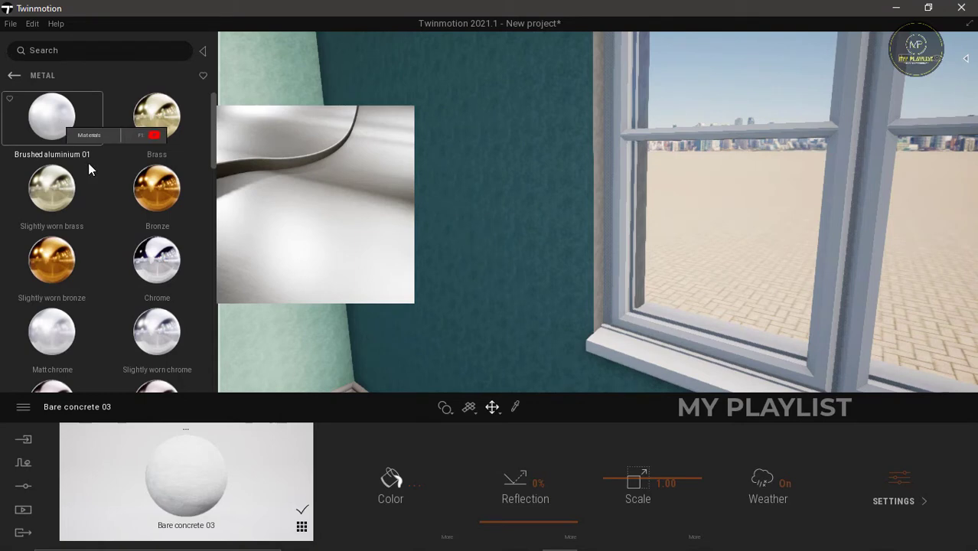
{"action": "mouse_move", "coordinate": [58, 133]}
{"action": "left_mouse_down"}
{"action": "mouse_move", "coordinate": [187, 148]}
{"action": "mouse_move", "coordinate": [563, 229]}
{"action": "mouse_move", "coordinate": [624, 257]}
{"action": "mouse_move", "coordinate": [614, 257]}
{"action": "left_mouse_up"}
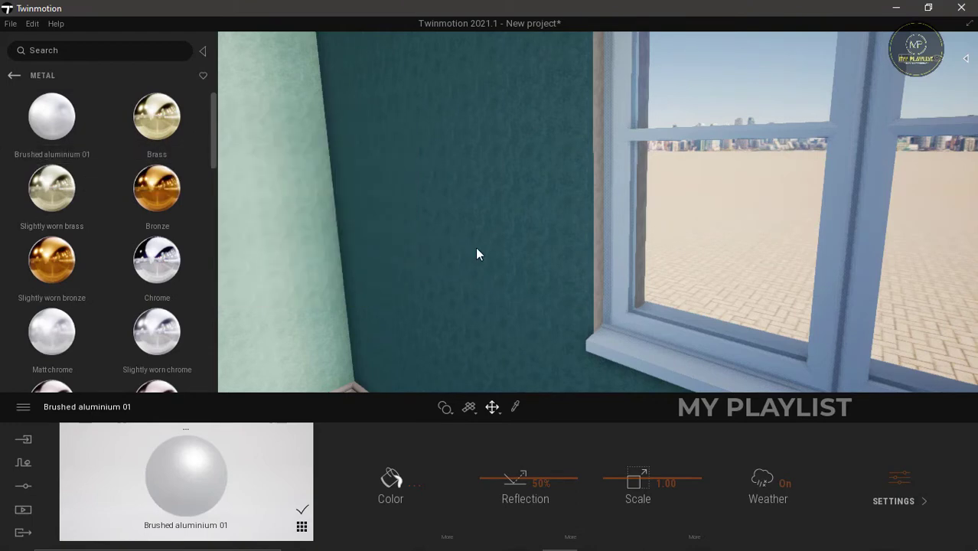
Place a Vixen 3 seater sofa from the living room sofas on the wooden floor in the middle of the room.
{"action": "scroll", "coordinate": [475, 249], "scroll_direction": "down", "scroll_amount": 5}
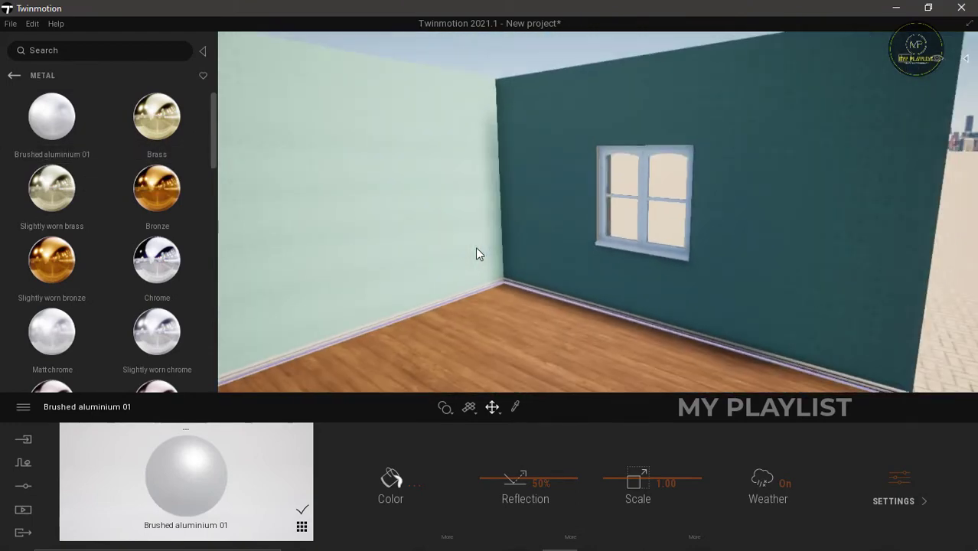
{"action": "scroll", "coordinate": [475, 246], "scroll_direction": "down", "scroll_amount": 10}
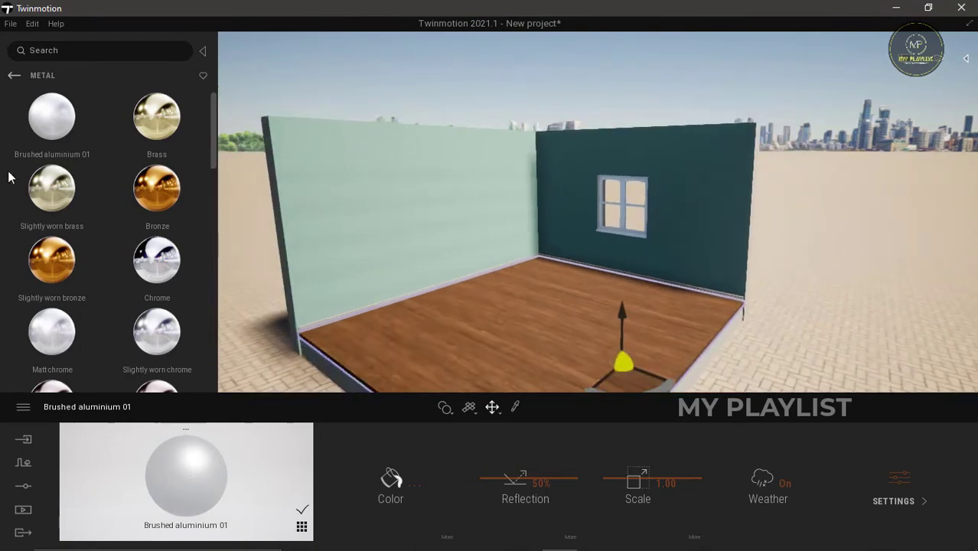
{"action": "left_click", "coordinate": [13, 75]}
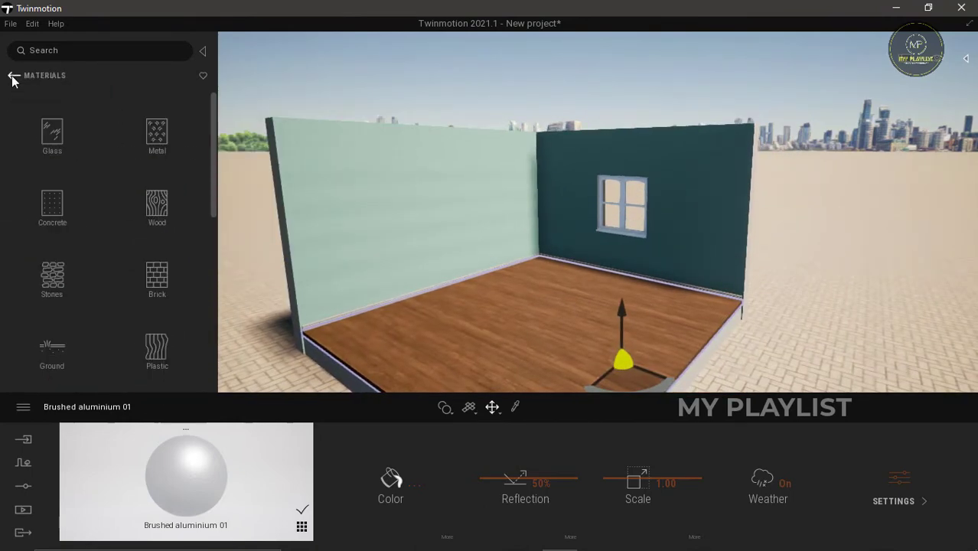
{"action": "left_click", "coordinate": [14, 76]}
{"action": "left_click", "coordinate": [40, 201]}
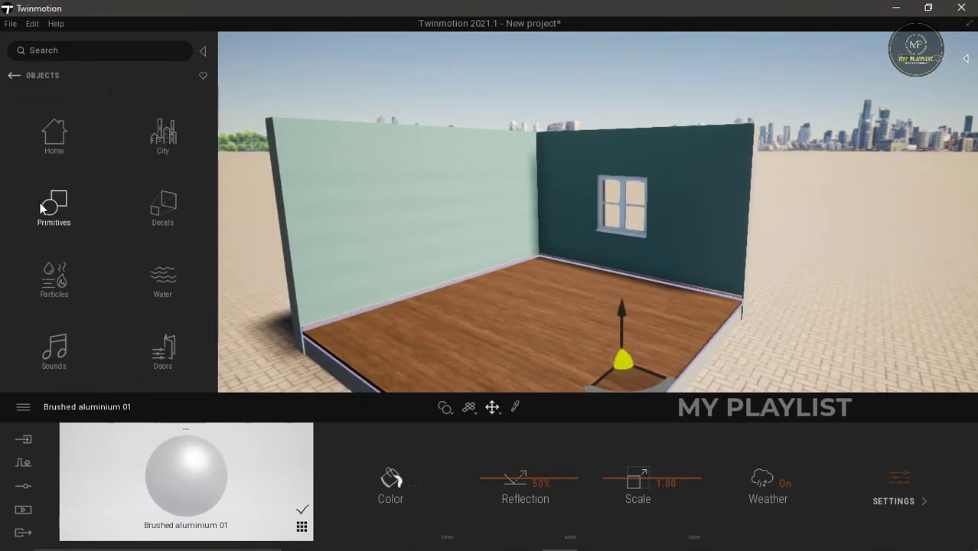
{"action": "left_click", "coordinate": [64, 131]}
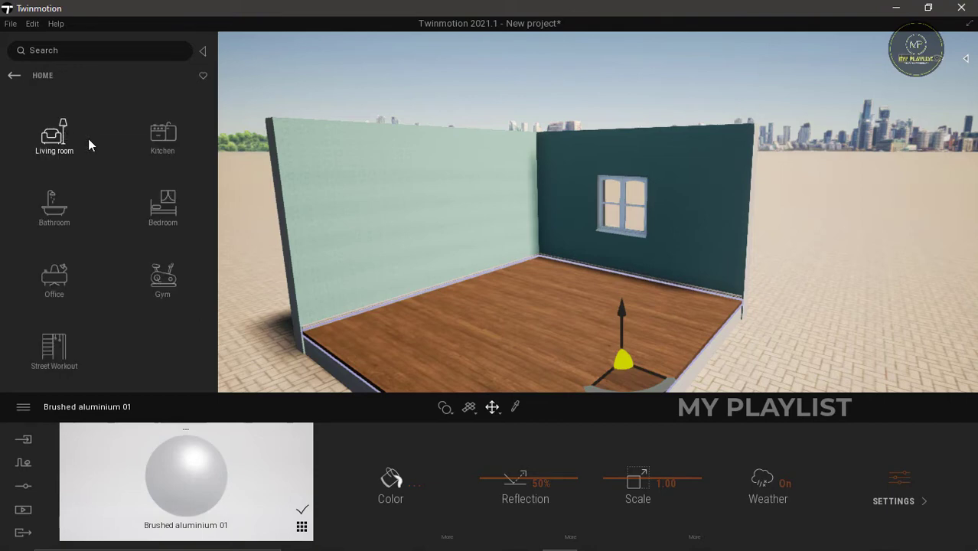
{"action": "left_click", "coordinate": [56, 141]}
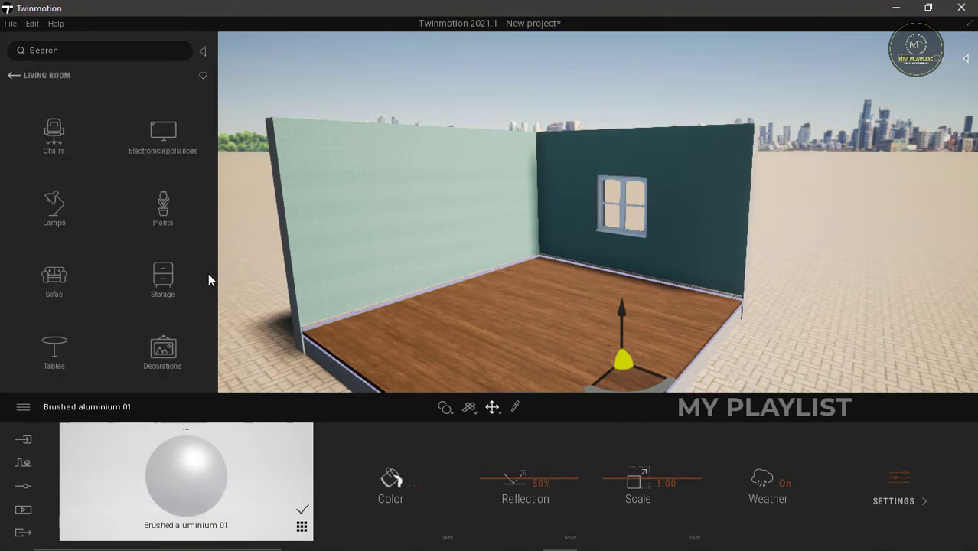
{"action": "left_click", "coordinate": [55, 277]}
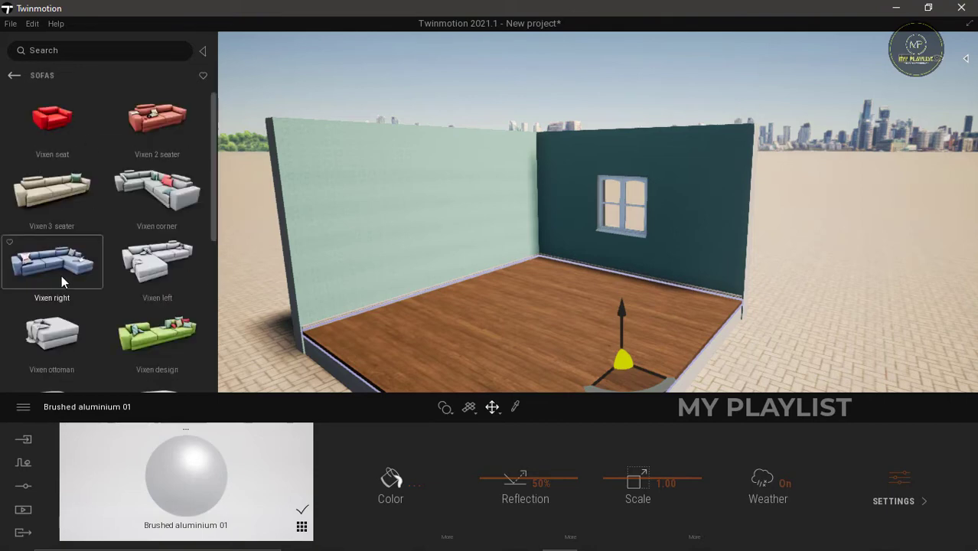
{"action": "left_click_drag", "start_coordinate": [52, 191], "coordinate": [120, 211]}
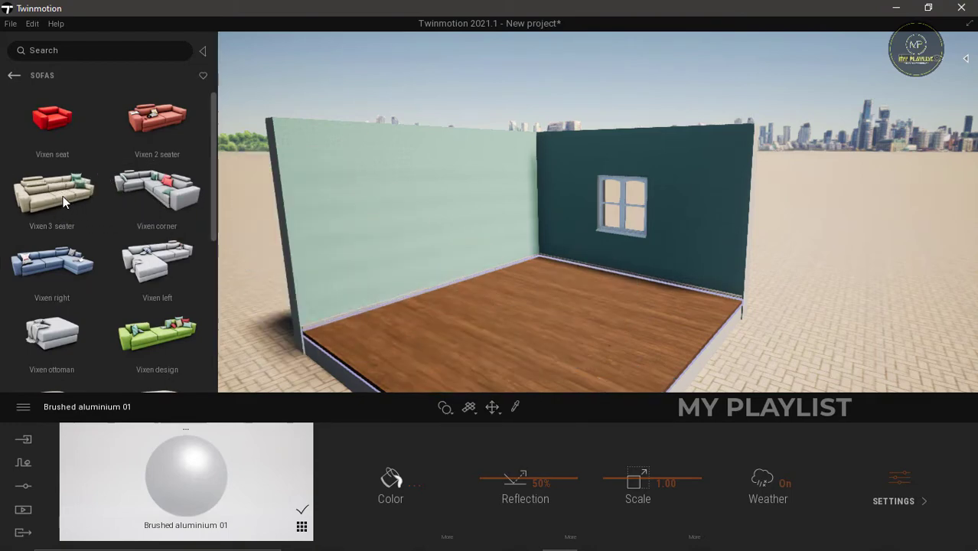
{"action": "left_click_drag", "start_coordinate": [257, 236], "coordinate": [558, 330]}
{"action": "scroll", "coordinate": [554, 203], "scroll_direction": "down", "scroll_amount": 3}
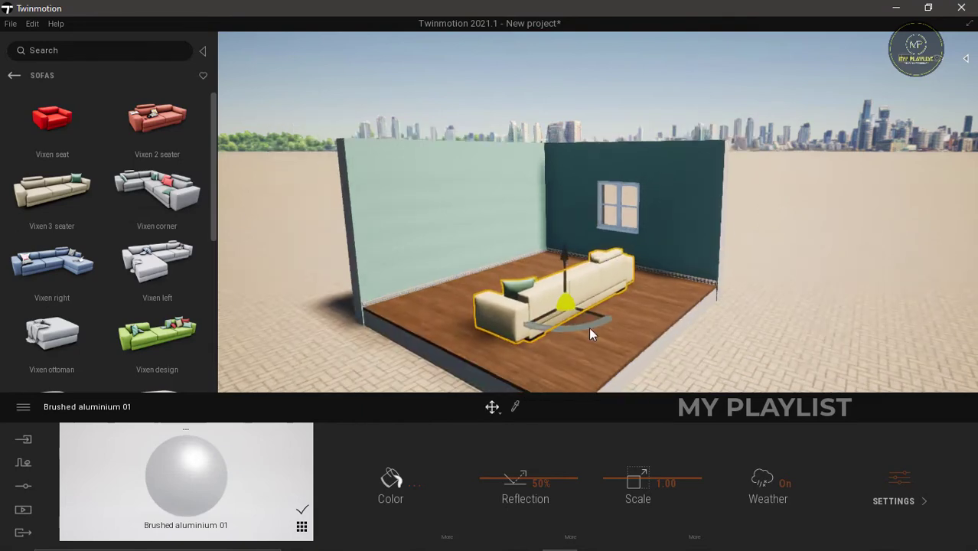
{"action": "left_click_drag", "start_coordinate": [564, 330], "coordinate": [638, 320]}
{"action": "key", "text": "ctrl+z"}
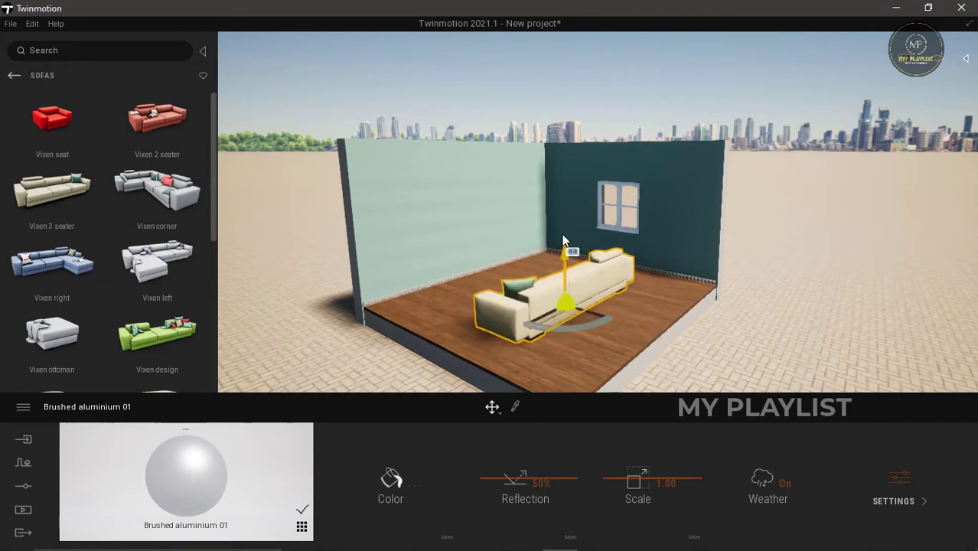
{"action": "left_click_drag", "start_coordinate": [563, 238], "coordinate": [566, 252]}
{"action": "key", "text": "ctrl+z"}
Move the sofa to the open edge of the wooden floor opposite the light green wall.
{"action": "left_click_drag", "start_coordinate": [565, 304], "coordinate": [611, 333]}
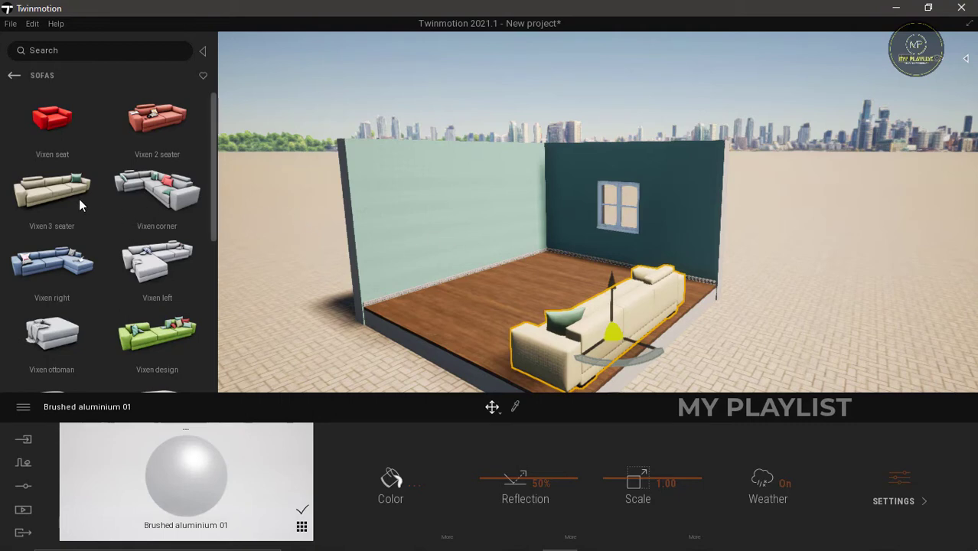
Mount a Wall tv 02 from the living room electronic appliances on the light green wall facing the sofa.
{"action": "left_click", "coordinate": [13, 80]}
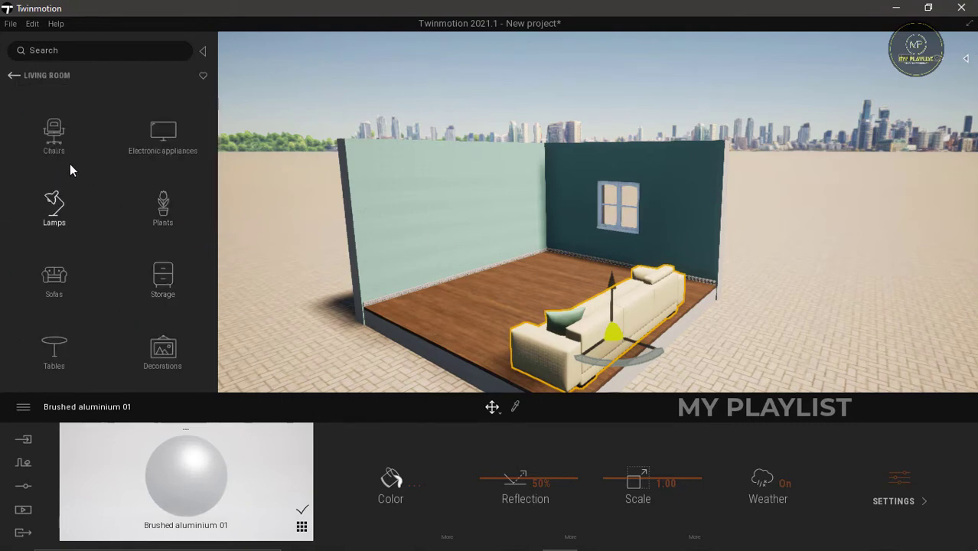
{"action": "left_click", "coordinate": [155, 140]}
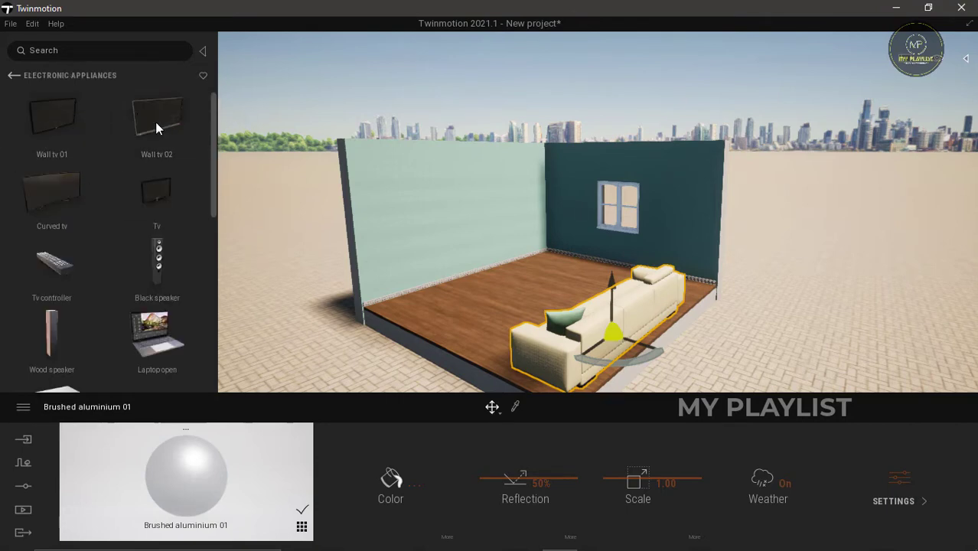
{"action": "left_click_drag", "start_coordinate": [182, 140], "coordinate": [452, 217]}
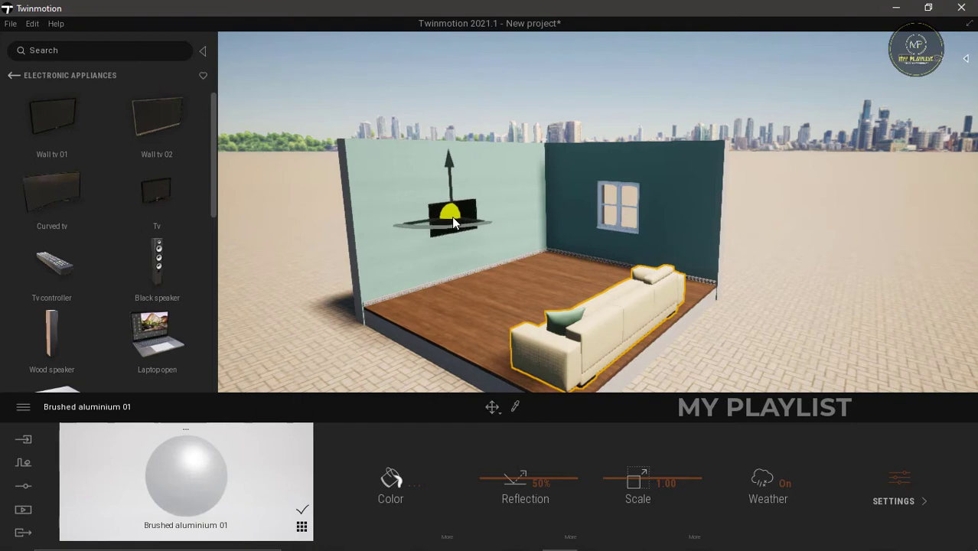
{"action": "left_click", "coordinate": [452, 217]}
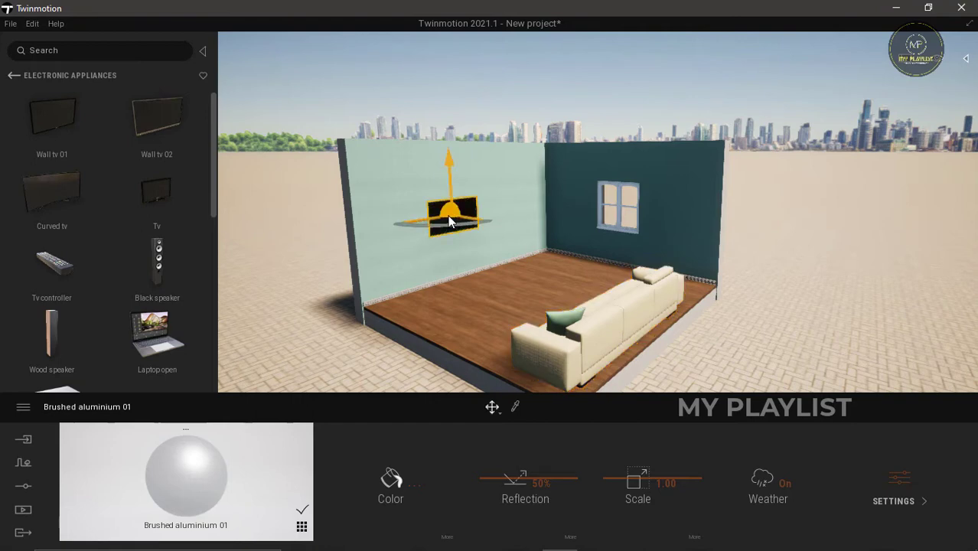
Scale the wall TV up uniformly to roughly twice its size on the light green wall.
{"action": "scroll", "coordinate": [449, 217], "scroll_direction": "up", "scroll_amount": 2}
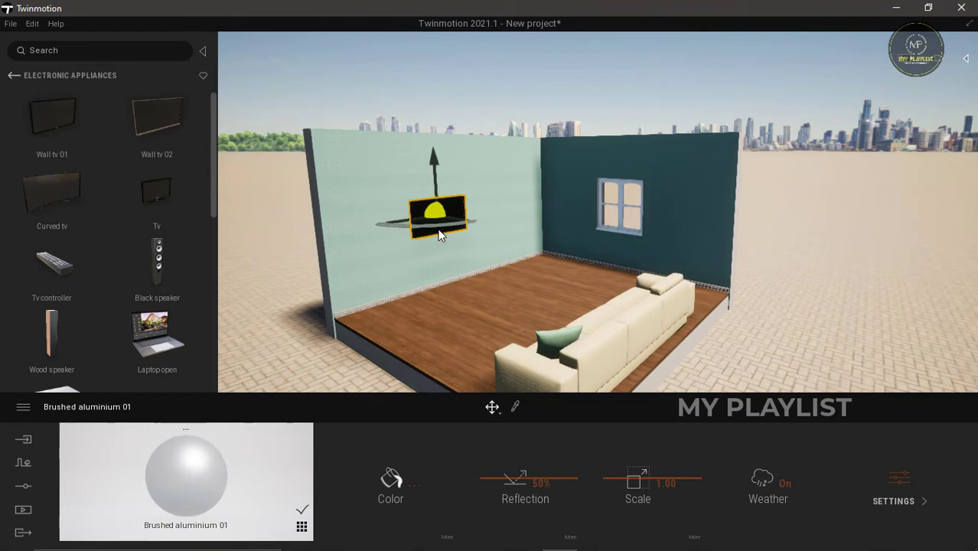
{"action": "key", "text": "space"}
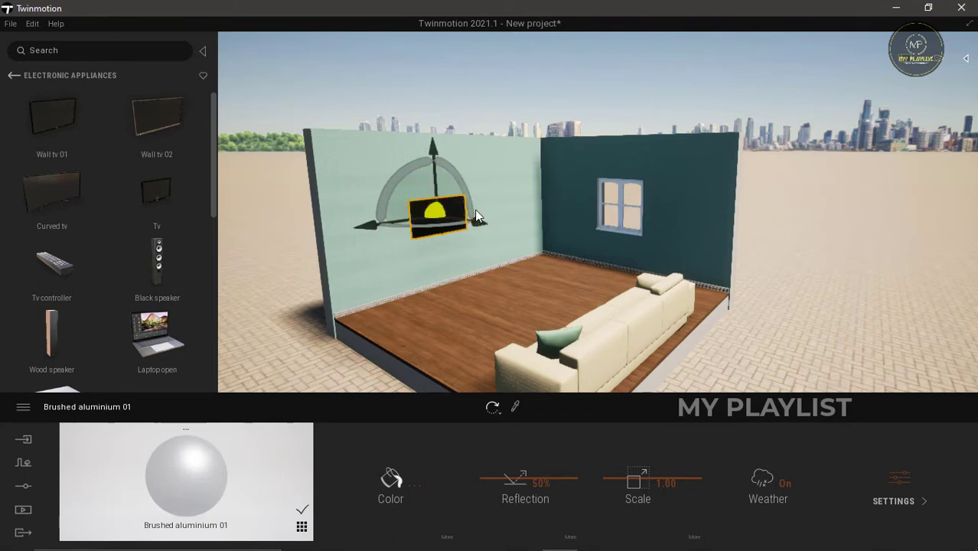
{"action": "key", "text": "space"}
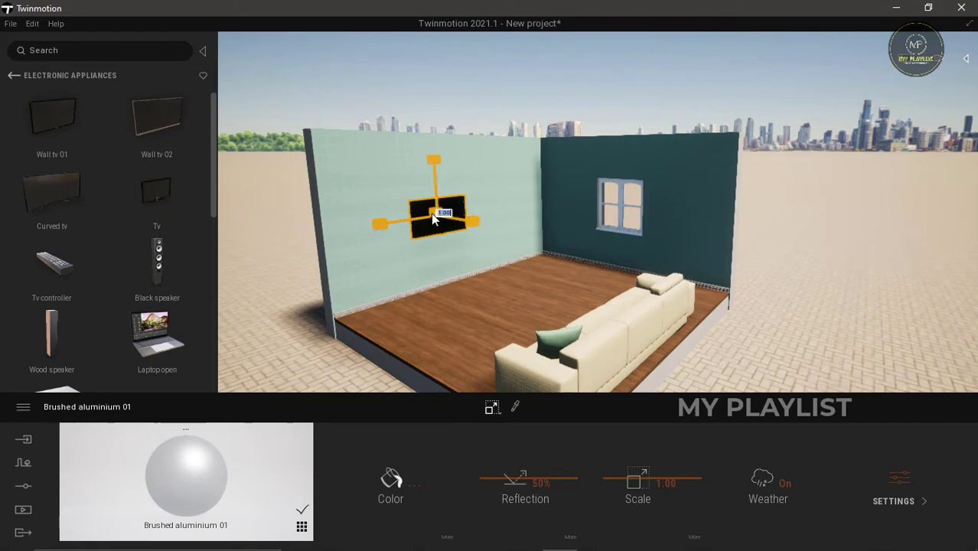
{"action": "left_click_drag", "start_coordinate": [435, 215], "coordinate": [452, 134]}
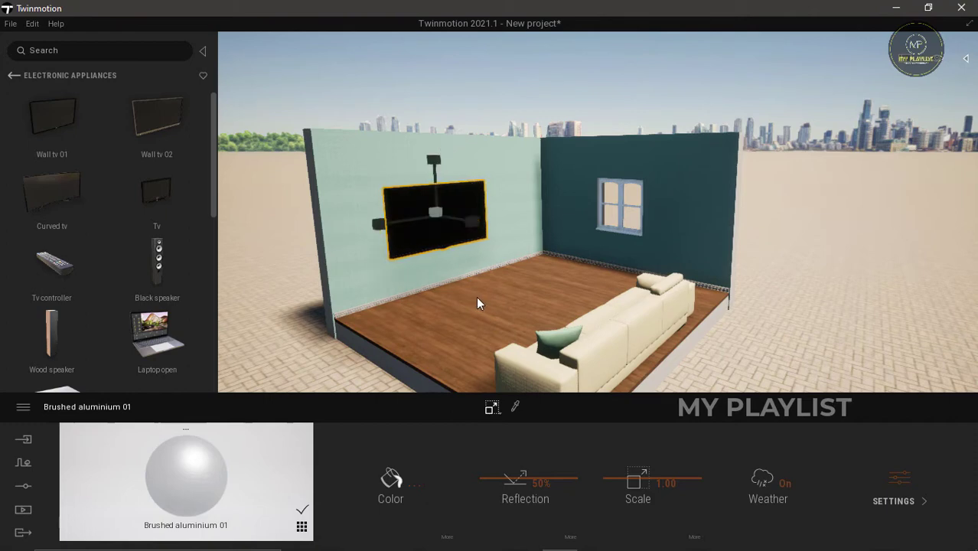
Place a Harmony dresser XL from the kitchen storage models on the wooden floor in front of the wall TV.
{"action": "left_click", "coordinate": [13, 75]}
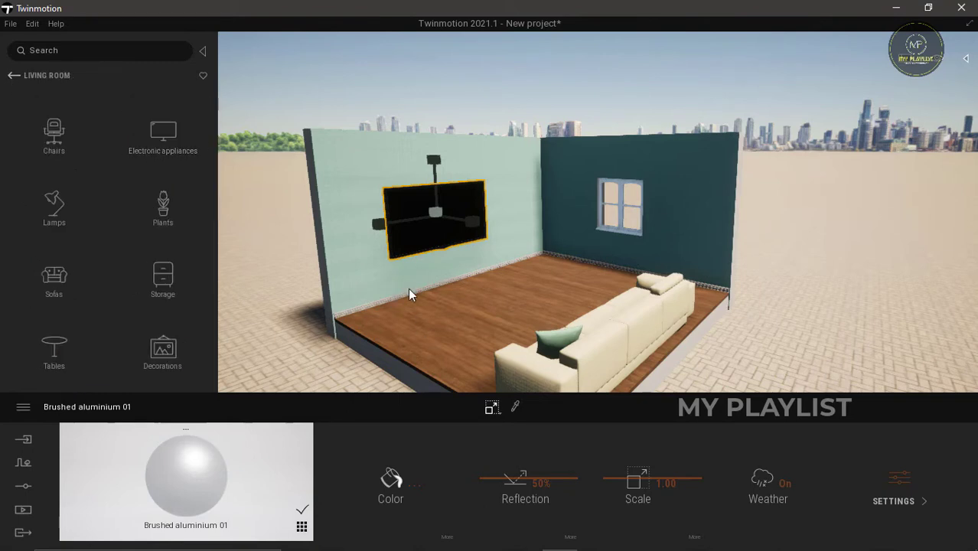
{"action": "left_click", "coordinate": [164, 278]}
{"action": "scroll", "coordinate": [157, 307], "scroll_direction": "down", "scroll_amount": 1}
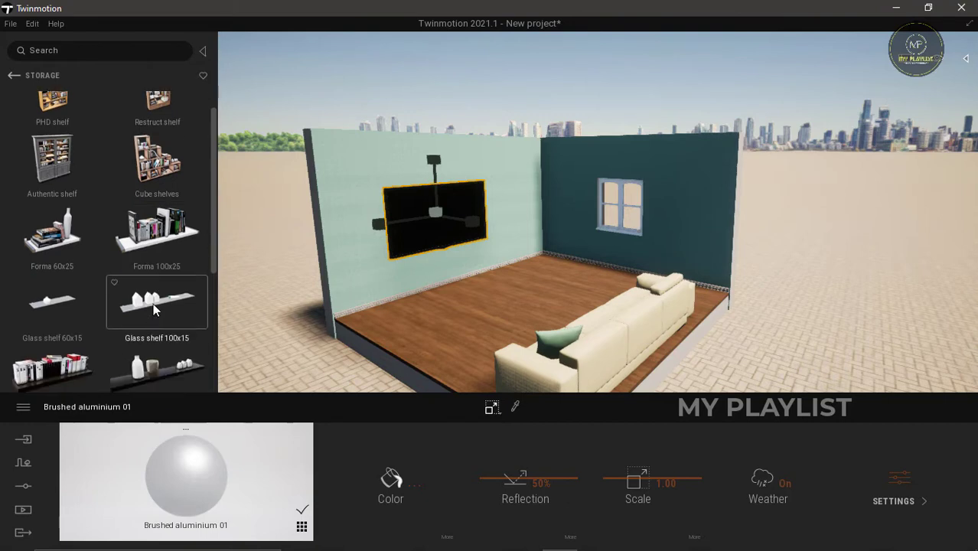
{"action": "scroll", "coordinate": [155, 305], "scroll_direction": "up", "scroll_amount": 1}
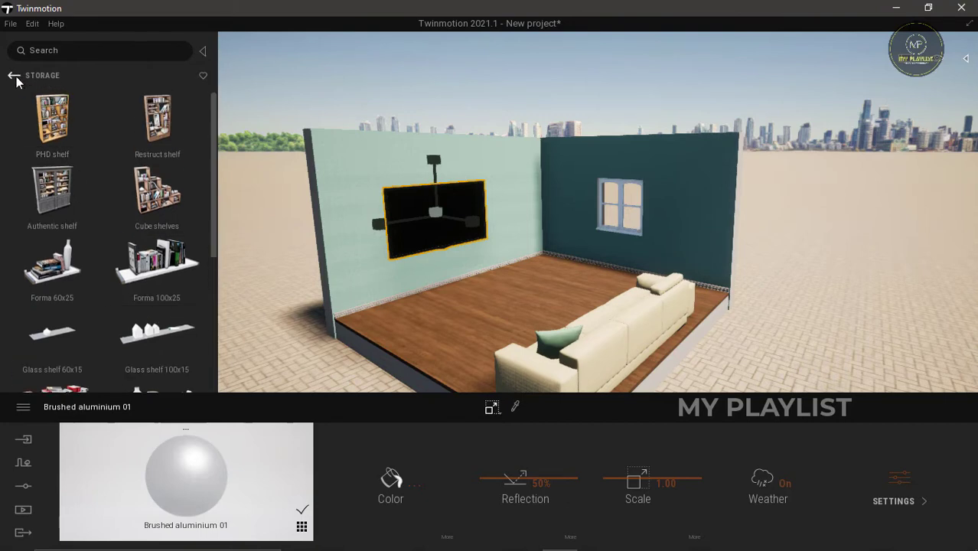
{"action": "left_click", "coordinate": [14, 75]}
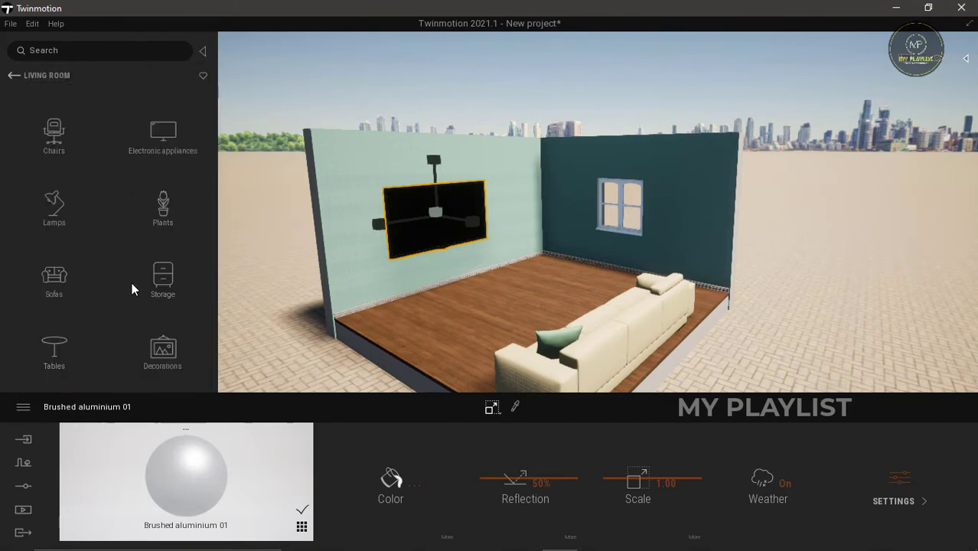
{"action": "left_click", "coordinate": [14, 77]}
{"action": "left_click", "coordinate": [182, 130]}
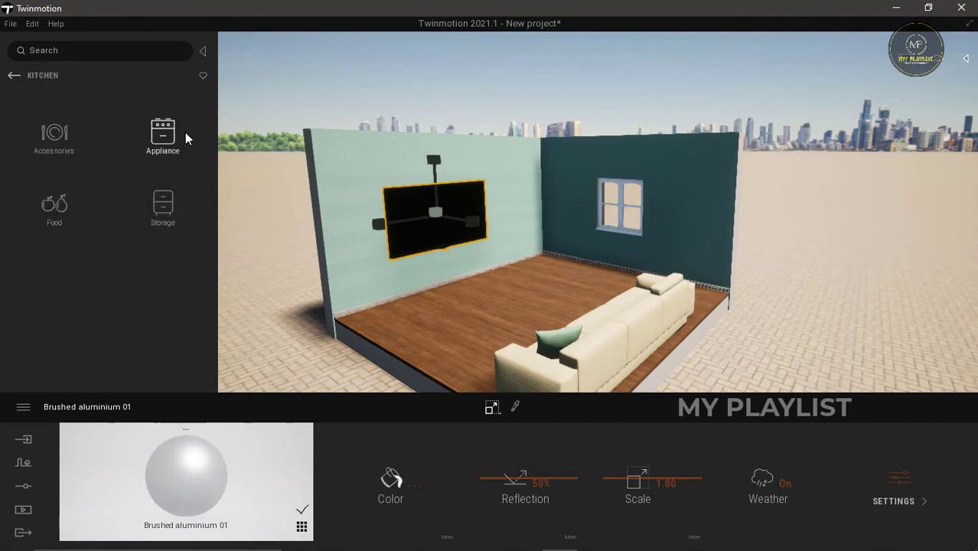
{"action": "left_click", "coordinate": [177, 192]}
{"action": "scroll", "coordinate": [157, 243], "scroll_direction": "down", "scroll_amount": 3}
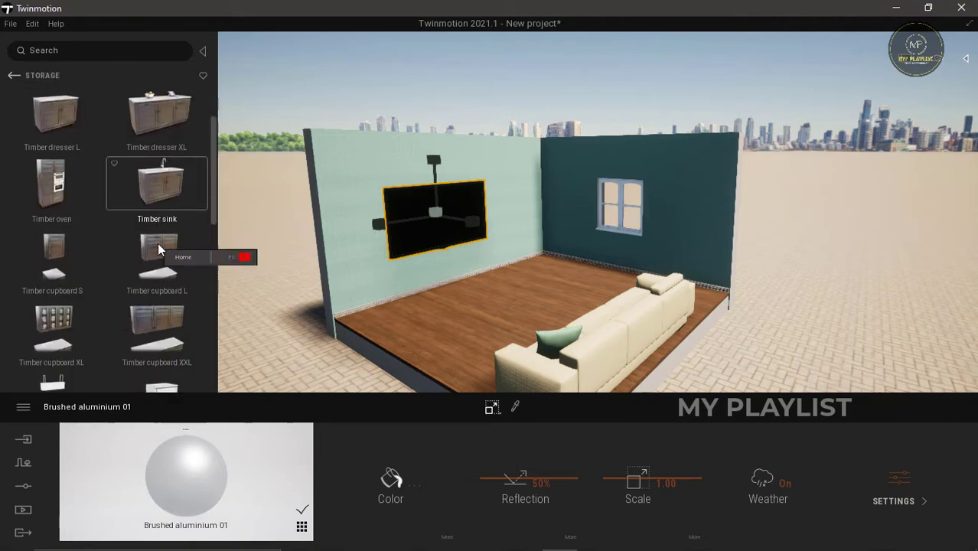
{"action": "left_click_drag", "start_coordinate": [174, 304], "coordinate": [159, 200]}
{"action": "scroll", "coordinate": [159, 295], "scroll_direction": "down", "scroll_amount": 2}
{"action": "scroll", "coordinate": [159, 201], "scroll_direction": "up", "scroll_amount": 2}
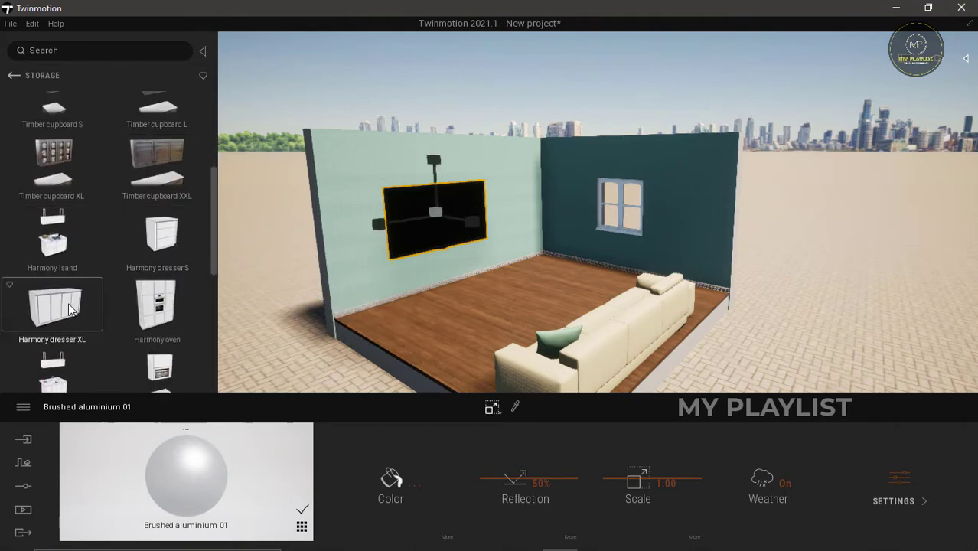
{"action": "left_click_drag", "start_coordinate": [68, 301], "coordinate": [464, 303]}
Move the dresser back toward the light green wall beneath the TV.
{"action": "key", "text": "space"}
{"action": "key", "text": "space"}
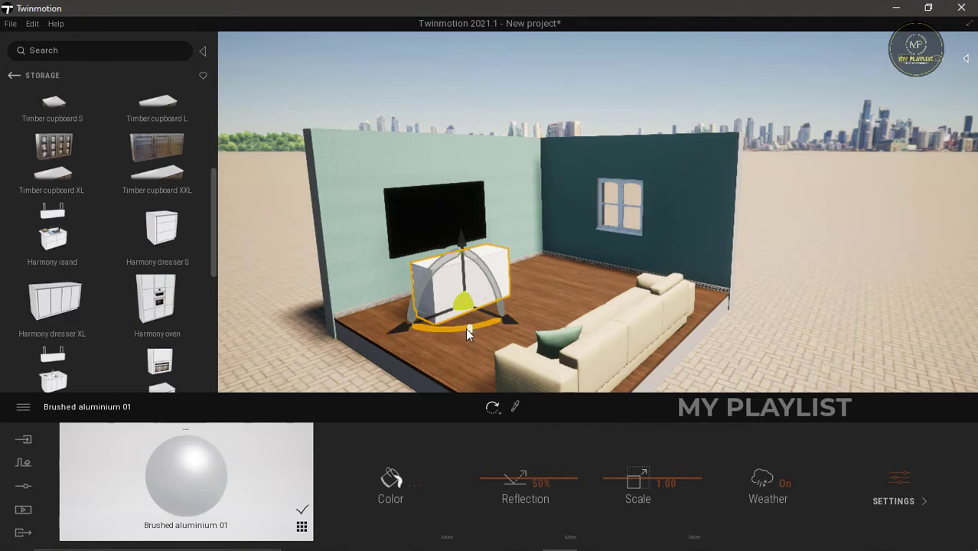
{"action": "left_click", "coordinate": [467, 330]}
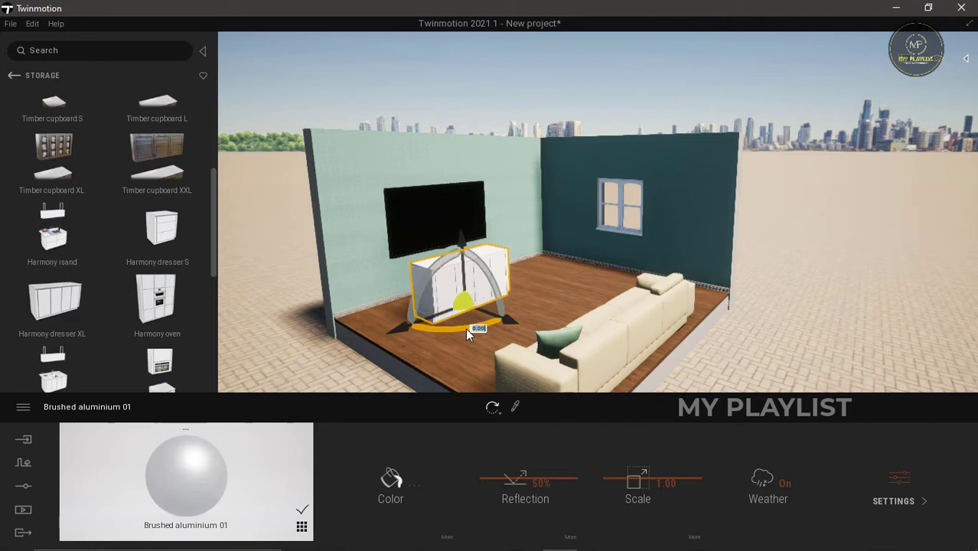
{"action": "left_click_drag", "start_coordinate": [505, 330], "coordinate": [475, 309]}
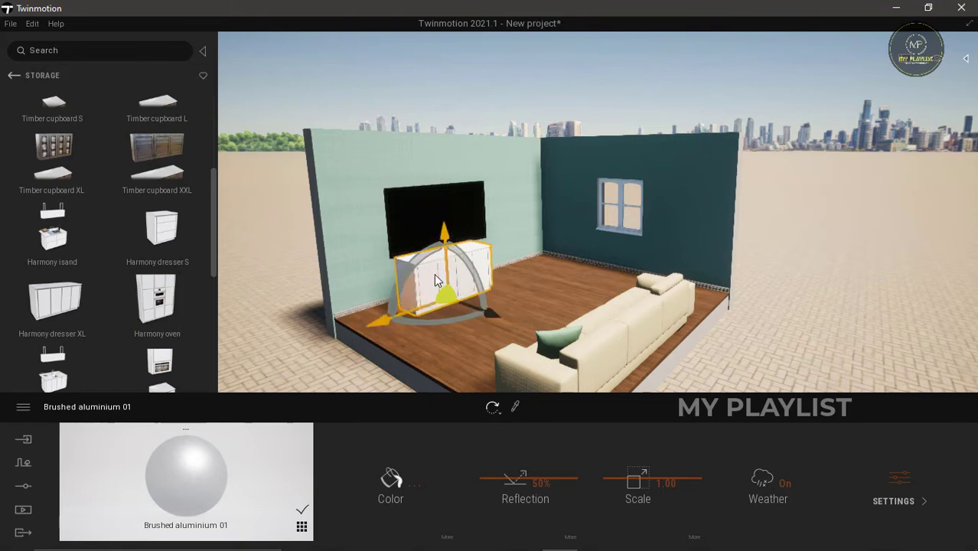
Scale the dresser down in height and stretch it lengthwise along the light green wall into a low TV cabinet.
{"action": "left_click", "coordinate": [434, 273]}
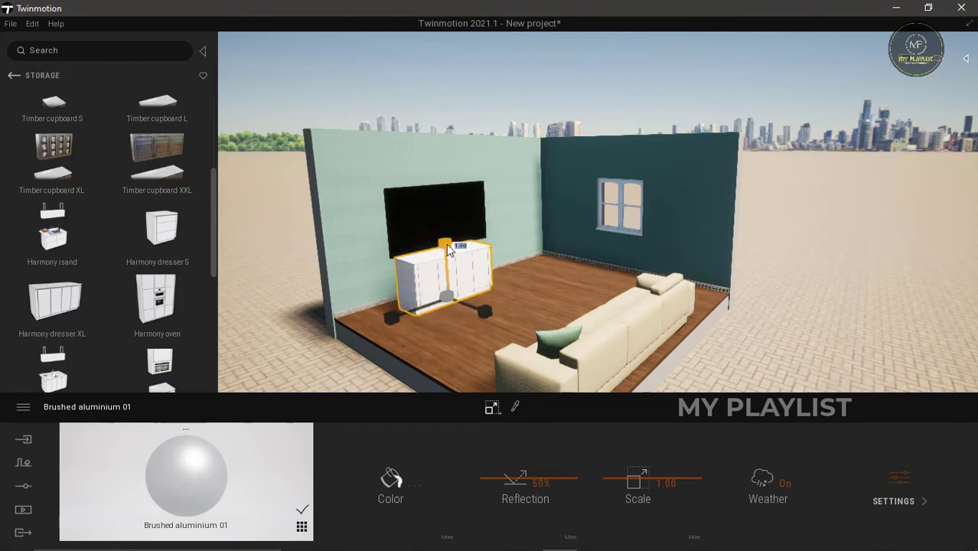
{"action": "left_click_drag", "start_coordinate": [449, 250], "coordinate": [457, 288]}
{"action": "left_click_drag", "start_coordinate": [387, 318], "coordinate": [333, 341]}
Slide the stretched dresser against the light green wall, centered beneath the TV.
{"action": "right_click_drag", "start_coordinate": [287, 296], "coordinate": [343, 315]}
{"action": "key", "text": "Tab"}
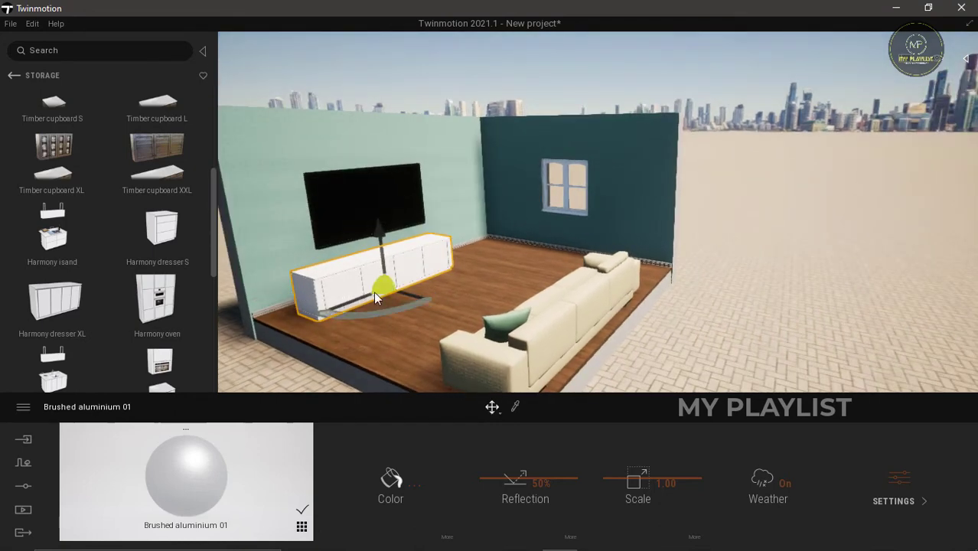
{"action": "left_click_drag", "start_coordinate": [382, 291], "coordinate": [395, 275]}
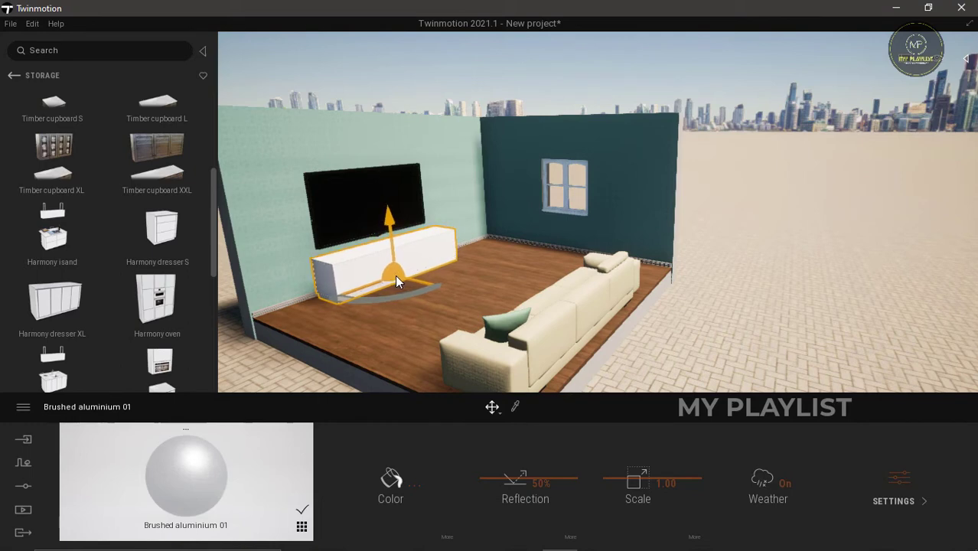
{"action": "left_click", "coordinate": [398, 294]}
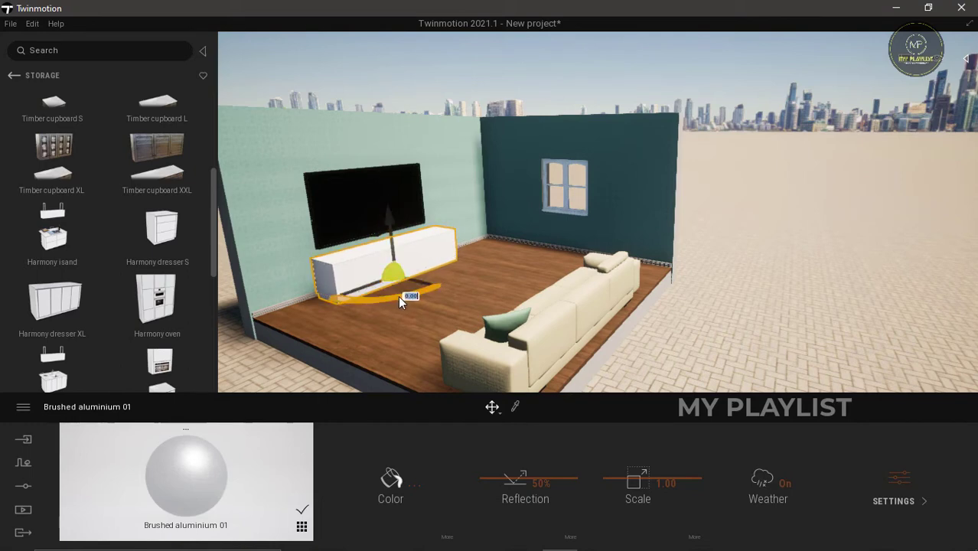
Raise the TV slightly on the light green wall to leave a gap above the low cabinet.
{"action": "left_click", "coordinate": [366, 190]}
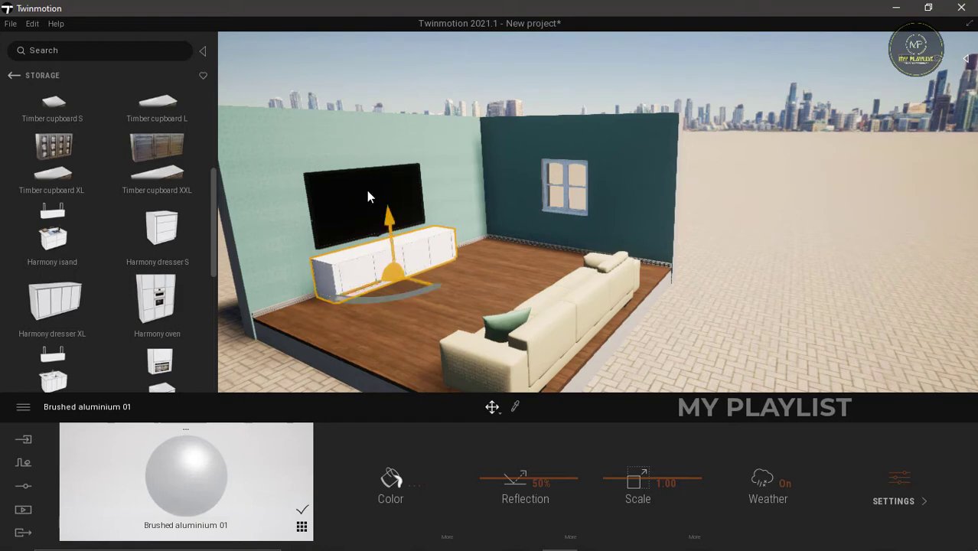
{"action": "left_click_drag", "start_coordinate": [365, 148], "coordinate": [362, 134]}
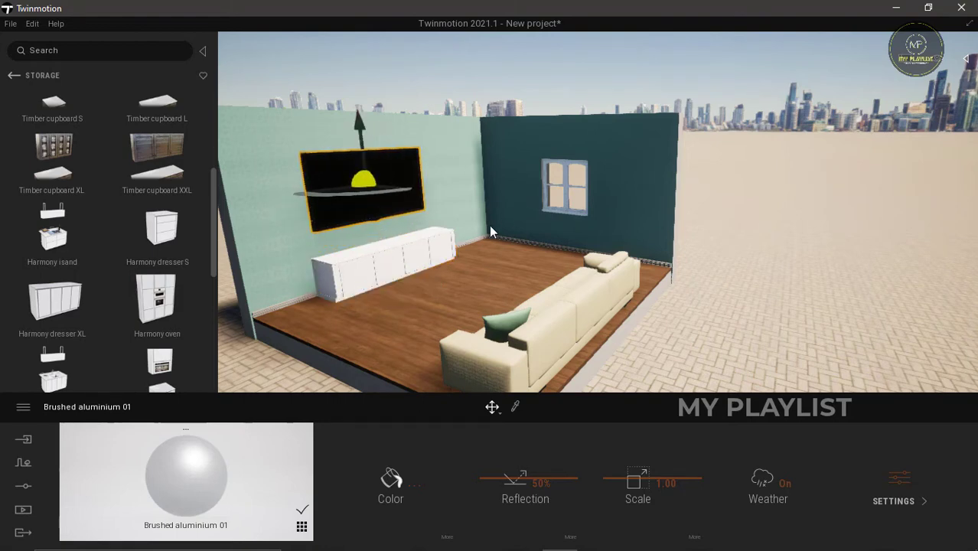
{"action": "right_click_drag", "start_coordinate": [306, 270], "coordinate": [241, 250]}
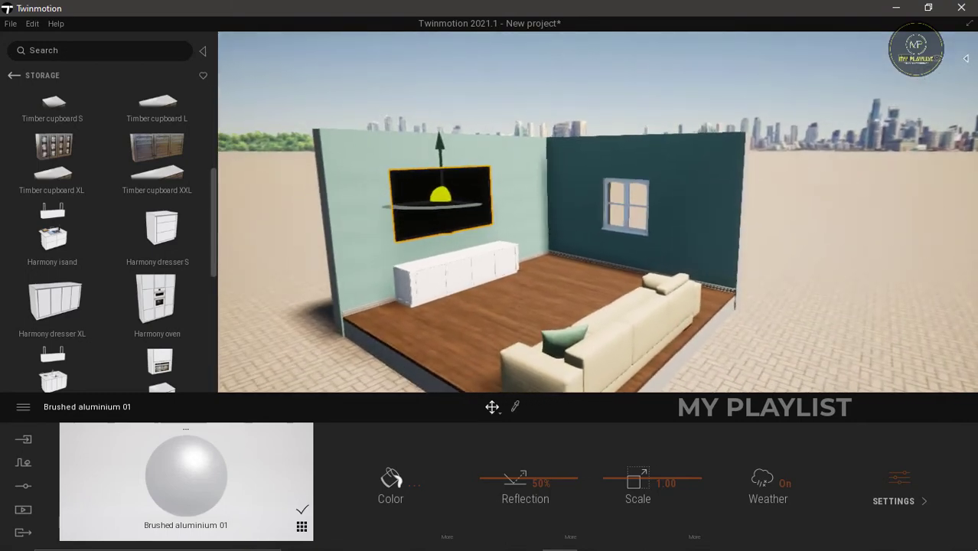
Place the round white Luxe table from the living room tables on the floor between the TV cabinet and the sofa.
{"action": "left_click", "coordinate": [13, 79]}
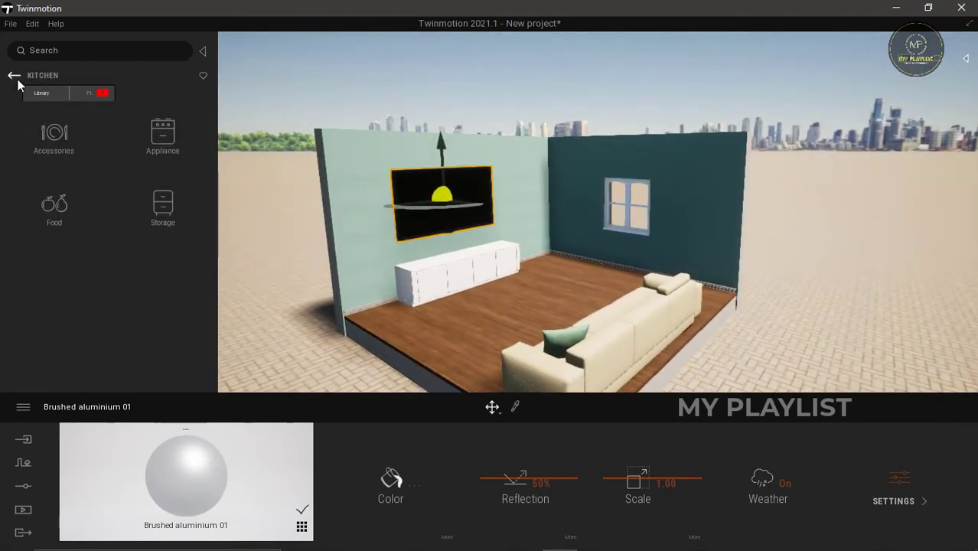
{"action": "left_click", "coordinate": [13, 78]}
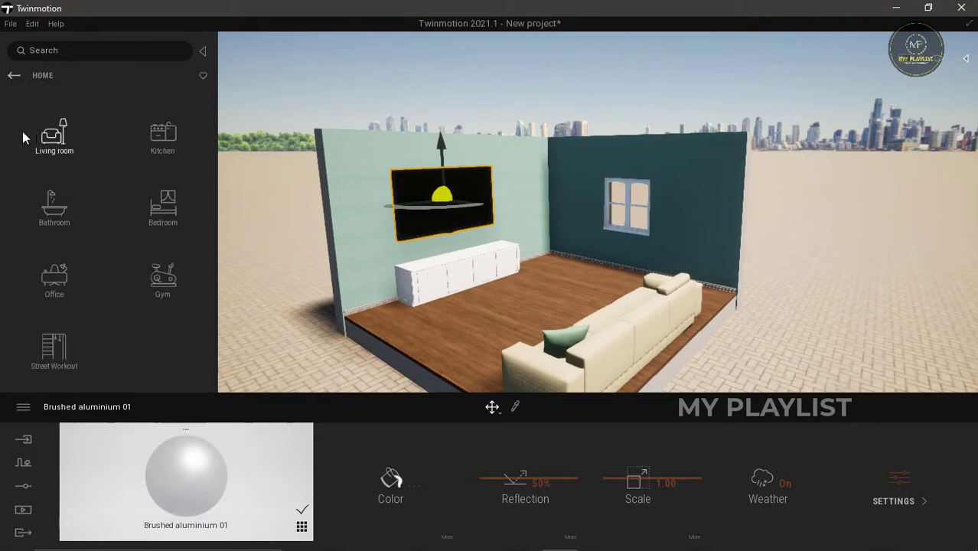
{"action": "left_click", "coordinate": [47, 131]}
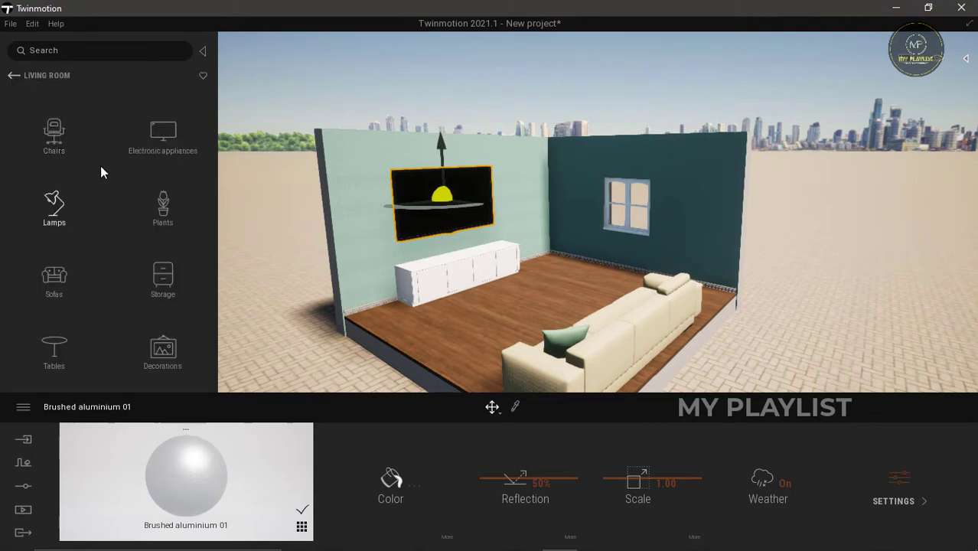
{"action": "left_click", "coordinate": [114, 323]}
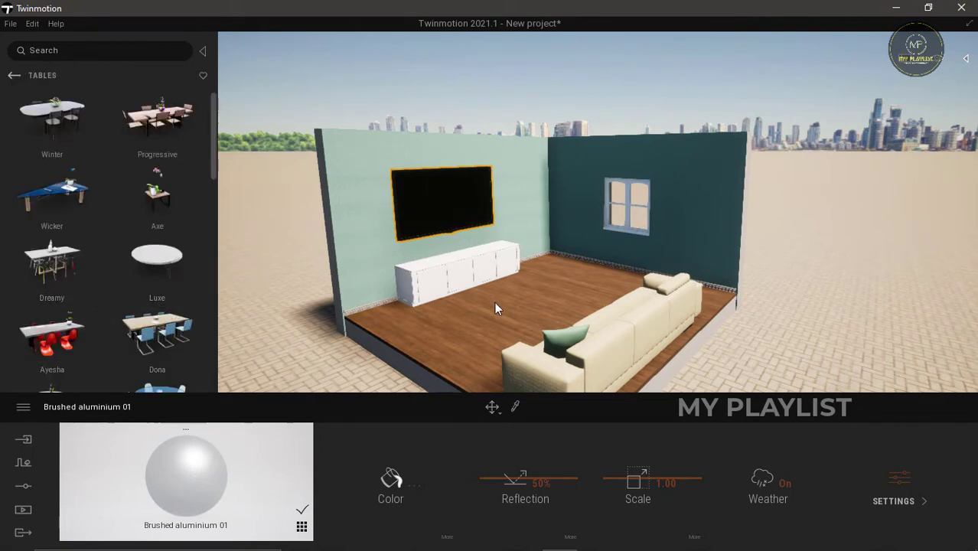
{"action": "left_click_drag", "start_coordinate": [495, 301], "coordinate": [512, 322]}
{"action": "scroll", "coordinate": [75, 216], "scroll_direction": "down", "scroll_amount": 1}
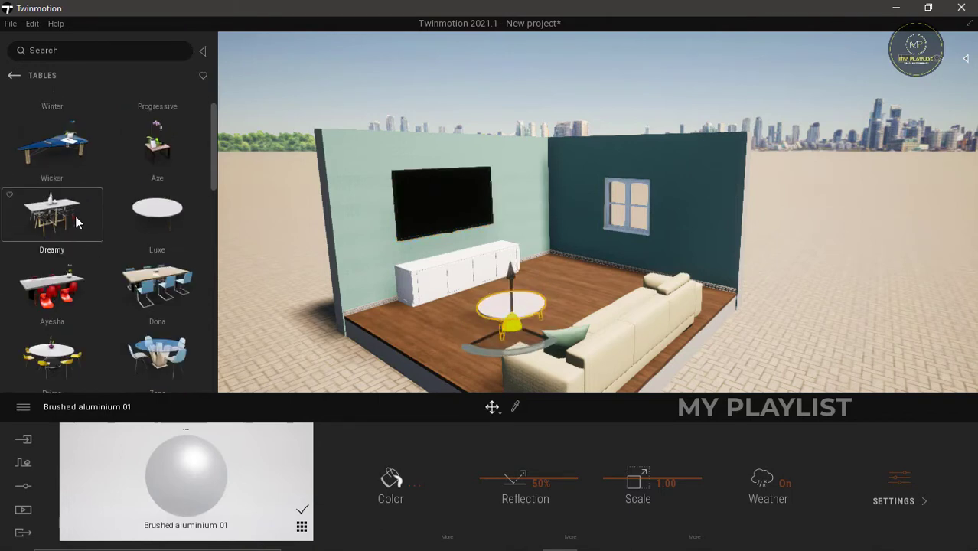
Lay a Carpet 270x200 from the living room decorations on the floor beneath the round table.
{"action": "left_click", "coordinate": [14, 75]}
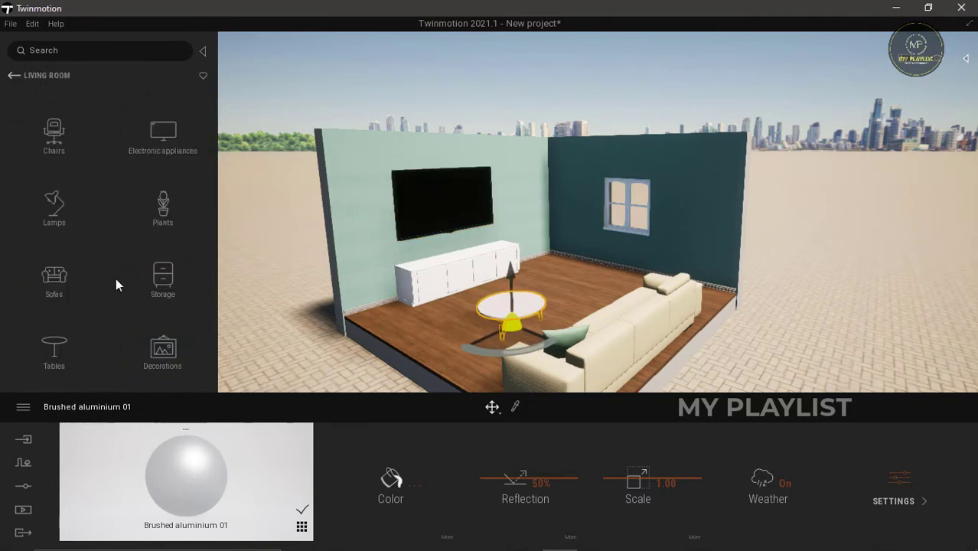
{"action": "left_click", "coordinate": [157, 354]}
{"action": "scroll", "coordinate": [130, 277], "scroll_direction": "down", "scroll_amount": 5}
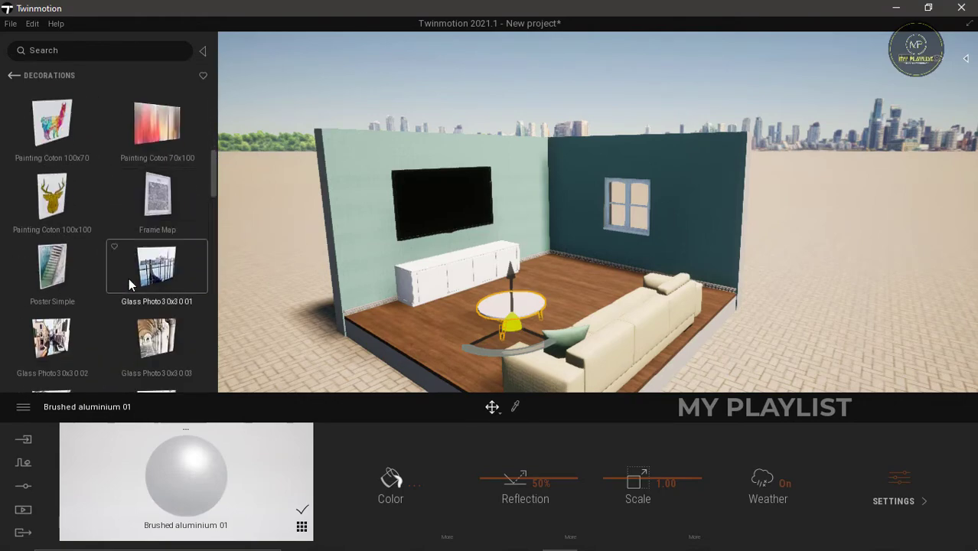
{"action": "scroll", "coordinate": [128, 281], "scroll_direction": "down", "scroll_amount": 10}
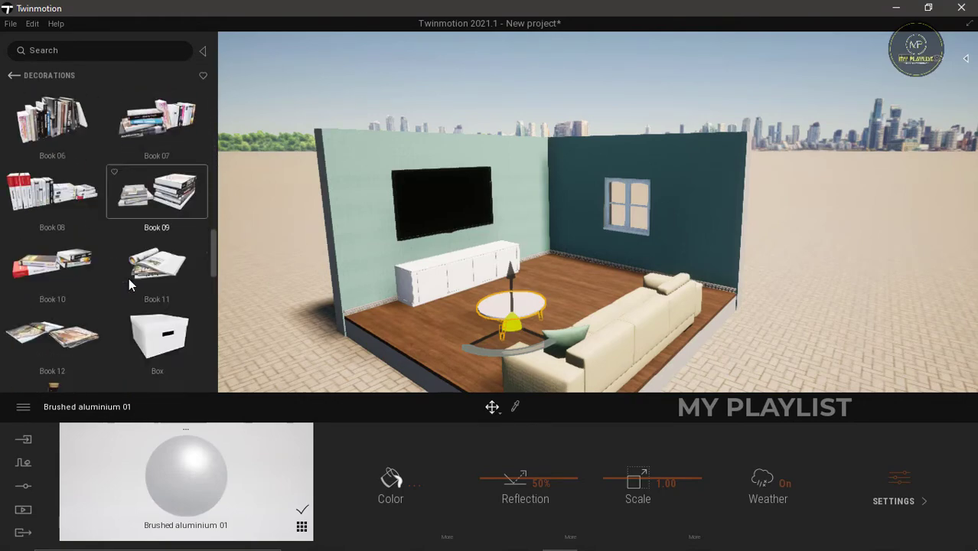
{"action": "scroll", "coordinate": [129, 283], "scroll_direction": "down", "scroll_amount": 10}
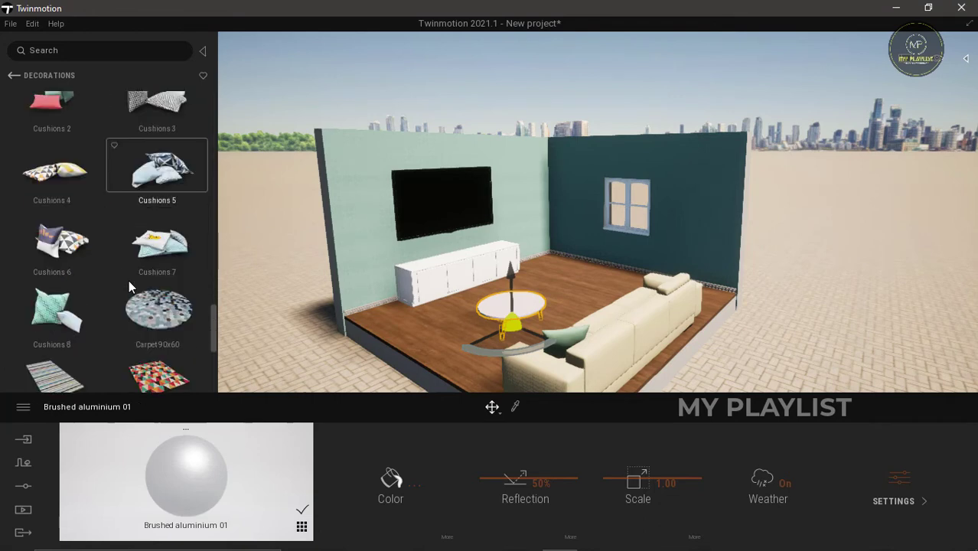
{"action": "scroll", "coordinate": [129, 281], "scroll_direction": "down", "scroll_amount": 3}
{"action": "scroll", "coordinate": [121, 310], "scroll_direction": "down", "scroll_amount": 1}
{"action": "left_click_drag", "start_coordinate": [76, 337], "coordinate": [514, 324]}
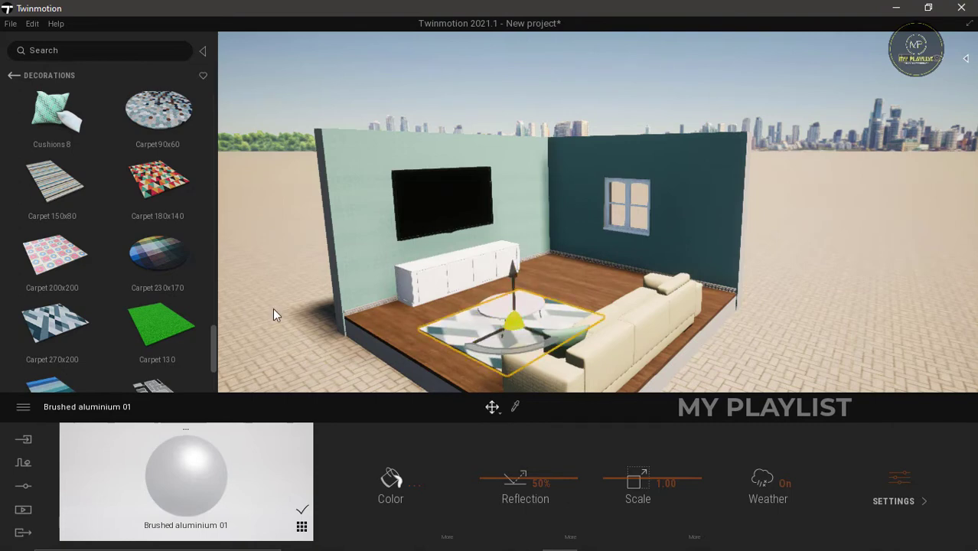
Place an Orchid 04 beside the near end of the TV cabinet and another small potted plant at the room's corner.
{"action": "left_click", "coordinate": [13, 75]}
{"action": "left_click", "coordinate": [161, 208]}
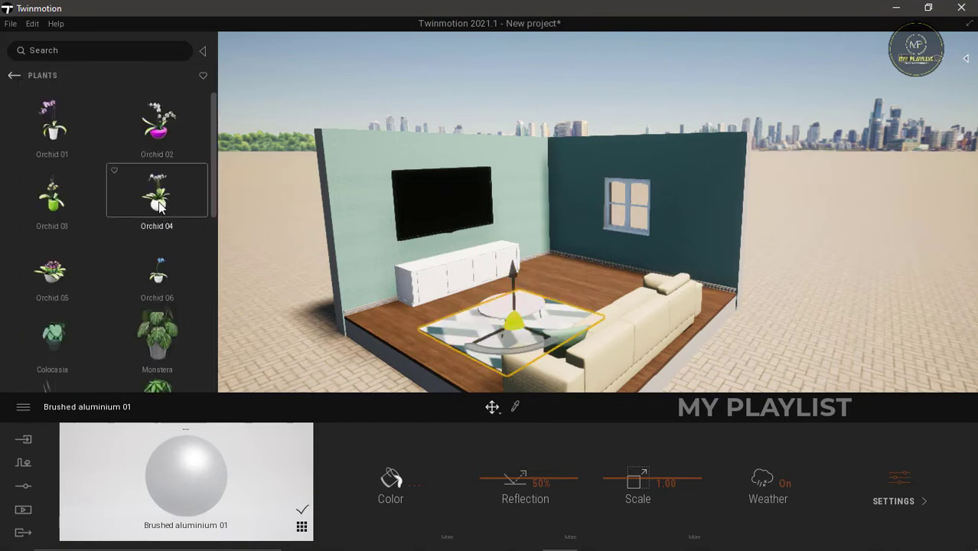
{"action": "left_click_drag", "start_coordinate": [375, 255], "coordinate": [388, 315]}
{"action": "left_click_drag", "start_coordinate": [96, 153], "coordinate": [542, 264]}
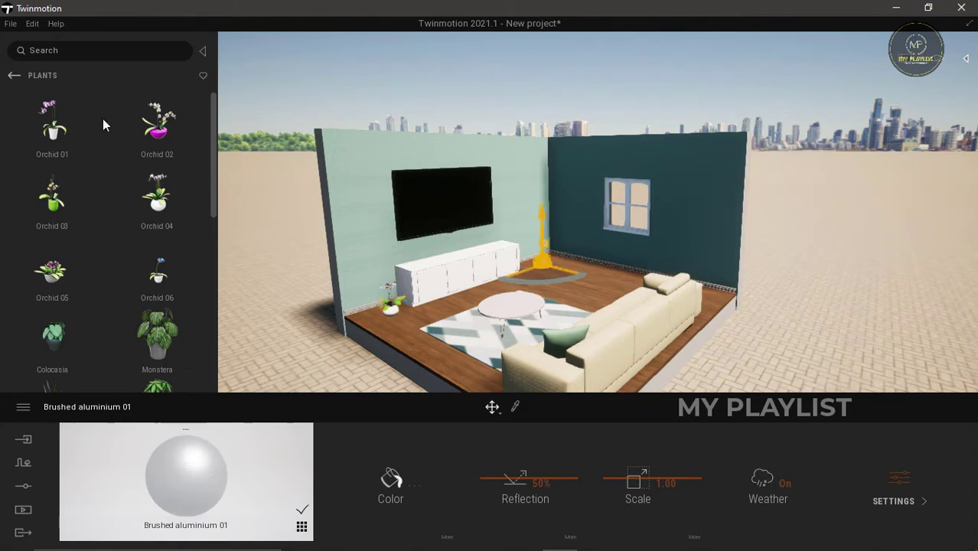
Hang a vertical set of three photo frames from the living room decorations on the dark teal wall beside the window.
{"action": "left_click", "coordinate": [14, 75]}
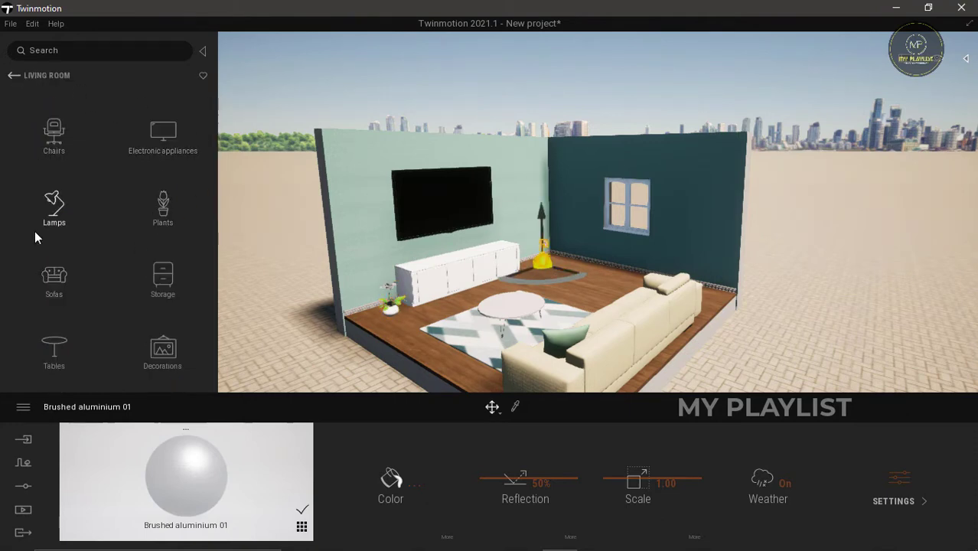
{"action": "left_click", "coordinate": [156, 331]}
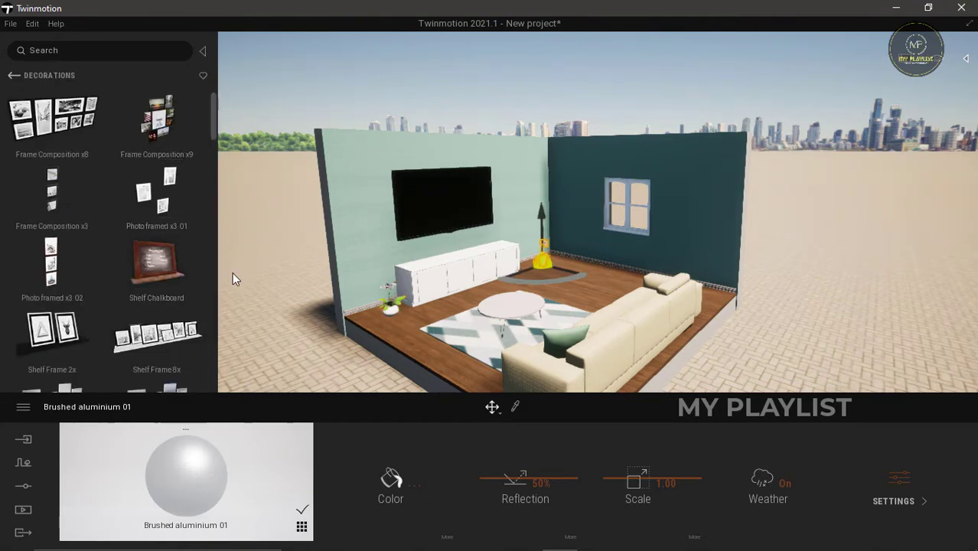
{"action": "scroll", "coordinate": [157, 254], "scroll_direction": "down", "scroll_amount": 3}
{"action": "scroll", "coordinate": [157, 258], "scroll_direction": "down", "scroll_amount": 10}
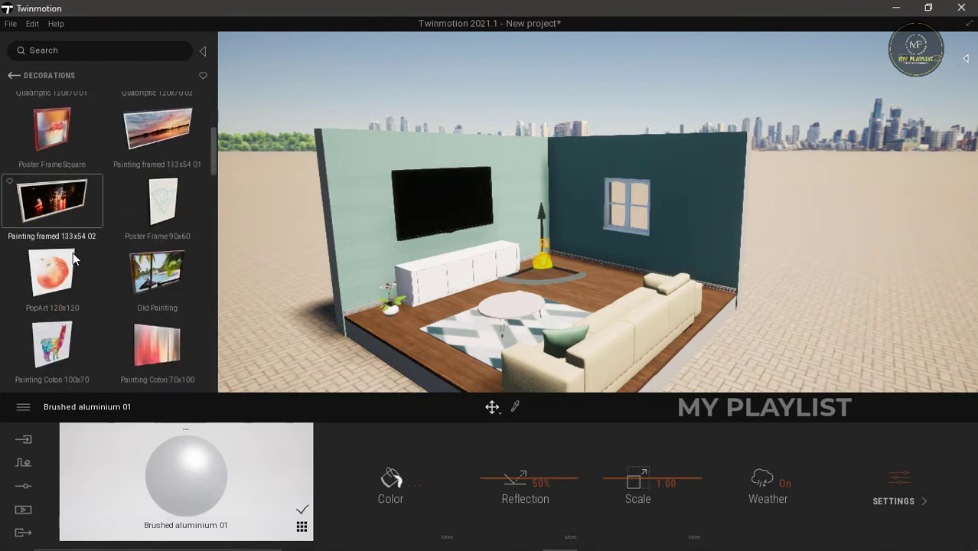
{"action": "scroll", "coordinate": [74, 258], "scroll_direction": "down", "scroll_amount": 10}
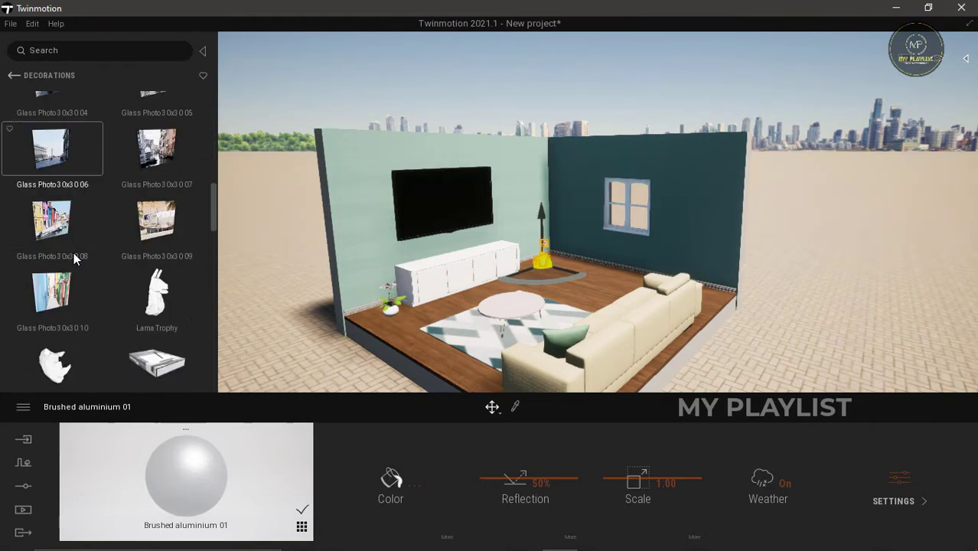
{"action": "scroll", "coordinate": [73, 254], "scroll_direction": "down", "scroll_amount": 5}
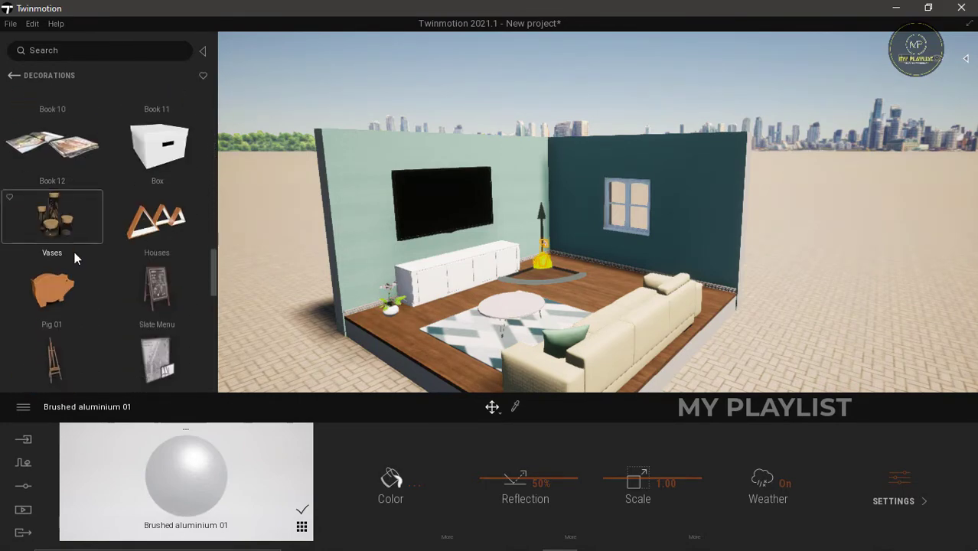
{"action": "left_click_drag", "start_coordinate": [214, 269], "coordinate": [224, 117]}
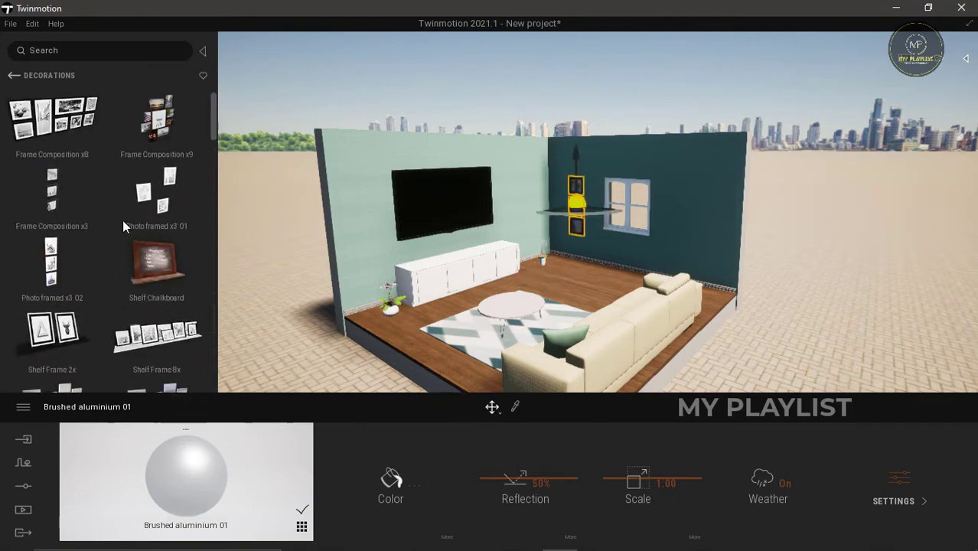
Look through the home library's decorations, chairs and storage categories for another item to furnish the room.
{"action": "left_click", "coordinate": [14, 75]}
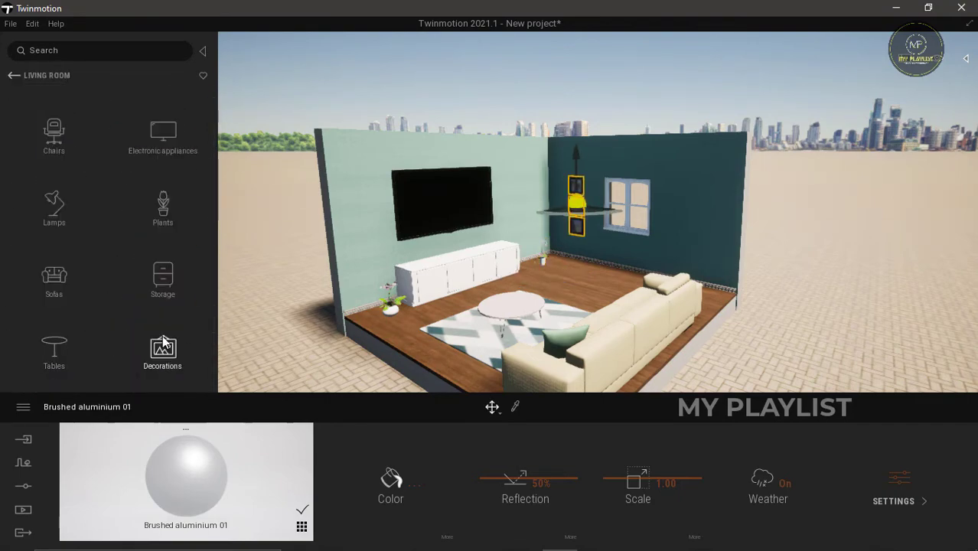
{"action": "left_click", "coordinate": [159, 346]}
{"action": "scroll", "coordinate": [134, 282], "scroll_direction": "down", "scroll_amount": 15}
{"action": "left_click", "coordinate": [14, 75]}
{"action": "left_click", "coordinate": [55, 138]}
{"action": "left_click", "coordinate": [14, 75]}
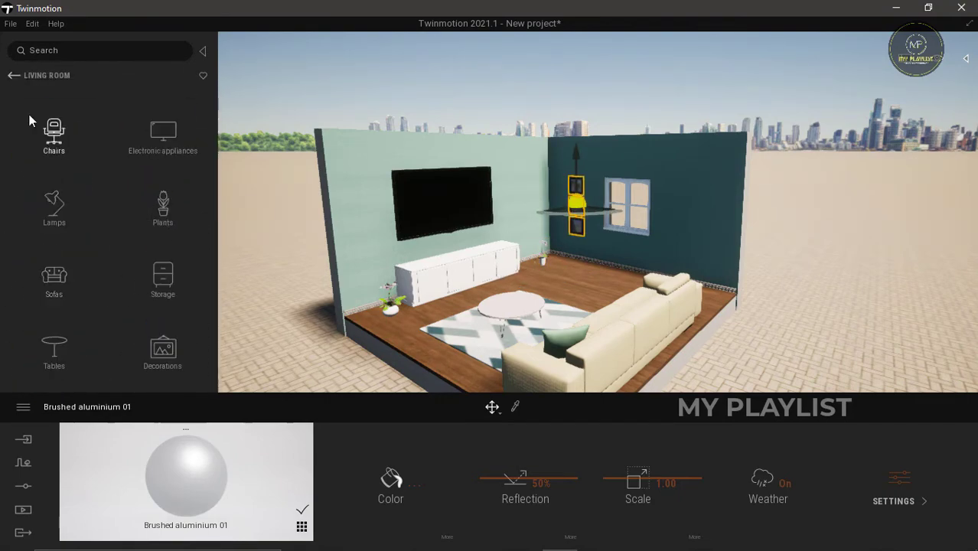
{"action": "left_click", "coordinate": [13, 75]}
{"action": "left_click", "coordinate": [147, 169]}
{"action": "left_click", "coordinate": [15, 76]}
{"action": "left_click", "coordinate": [61, 142]}
{"action": "left_click", "coordinate": [51, 278]}
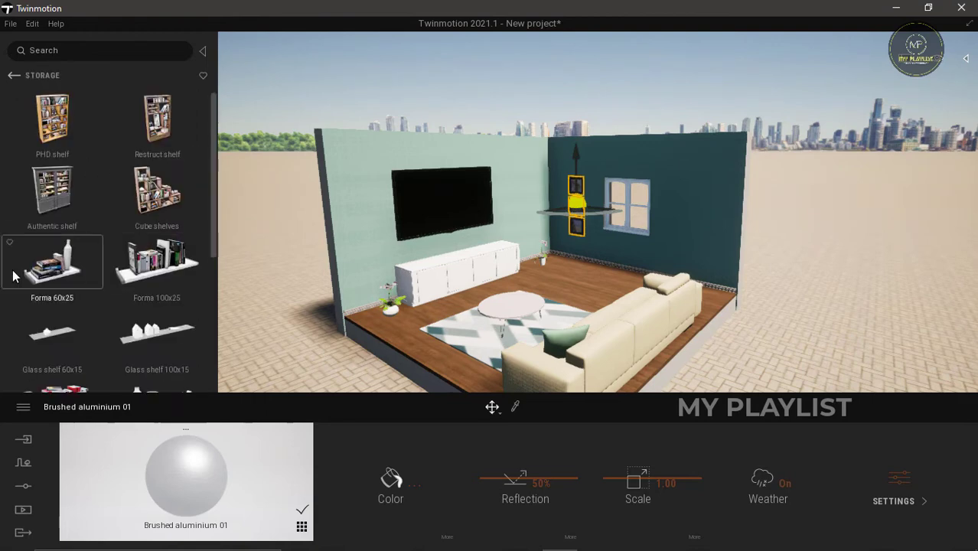
{"action": "left_click", "coordinate": [14, 76]}
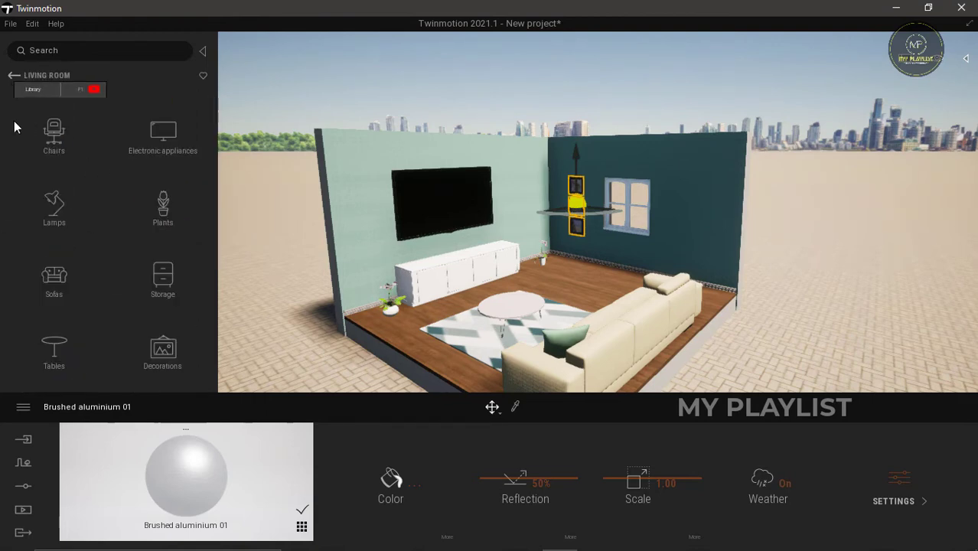
Hang the Alea shelves from the living room storage models on the dark teal wall, on the window's side opposite the photo frames.
{"action": "left_click", "coordinate": [165, 285]}
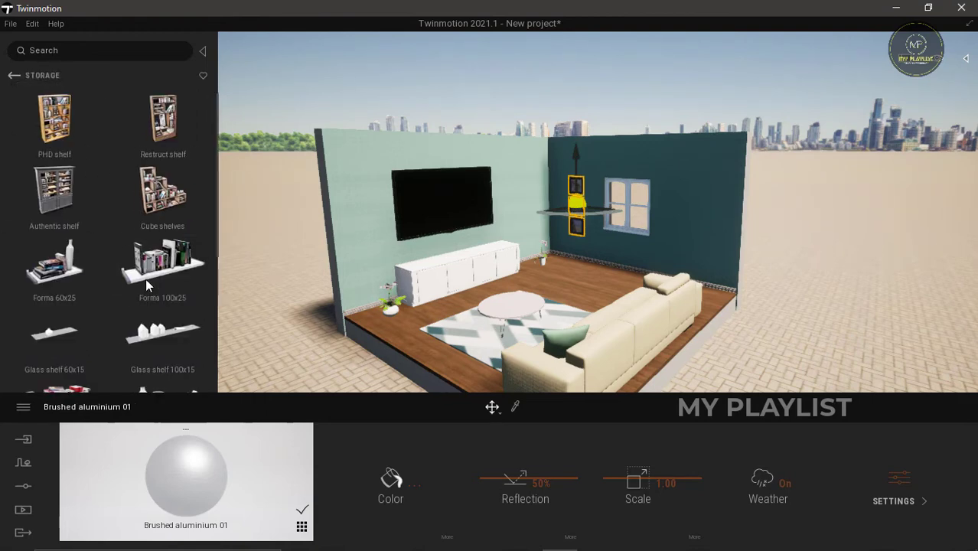
{"action": "scroll", "coordinate": [111, 183], "scroll_direction": "down", "scroll_amount": 5}
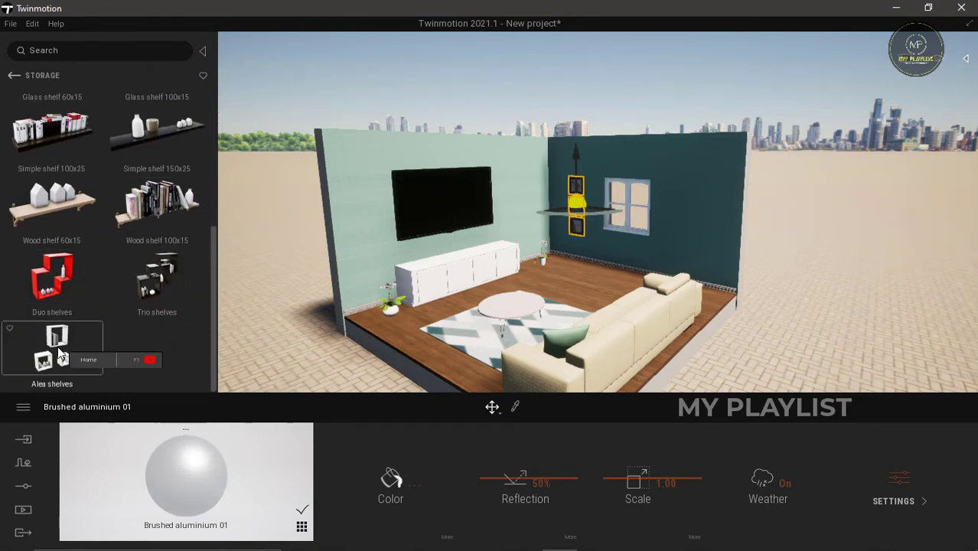
{"action": "left_click_drag", "start_coordinate": [57, 348], "coordinate": [688, 214]}
{"action": "right_click_drag", "start_coordinate": [766, 253], "coordinate": [717, 312]}
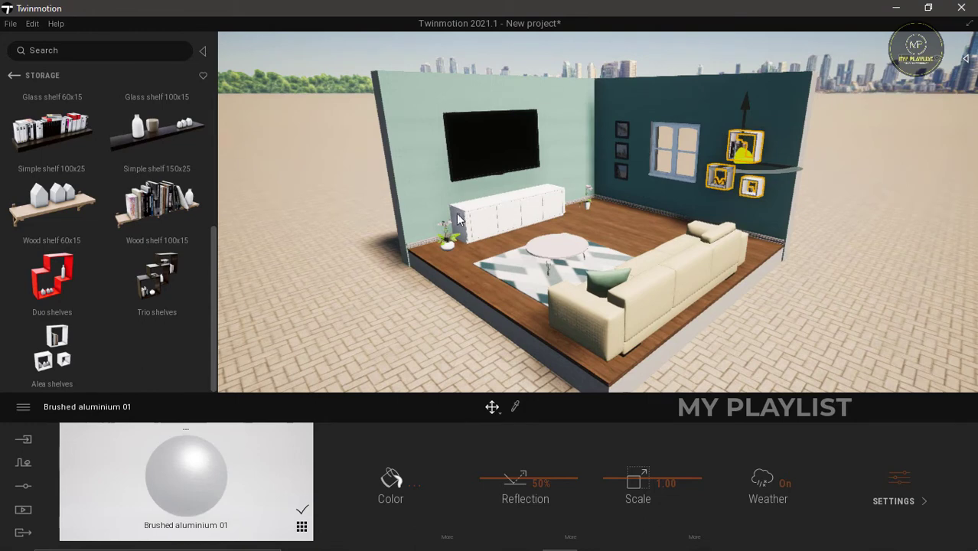
Shift the white TV cabinet slightly along the light green wall, away from the orchid.
{"action": "left_click", "coordinate": [526, 217]}
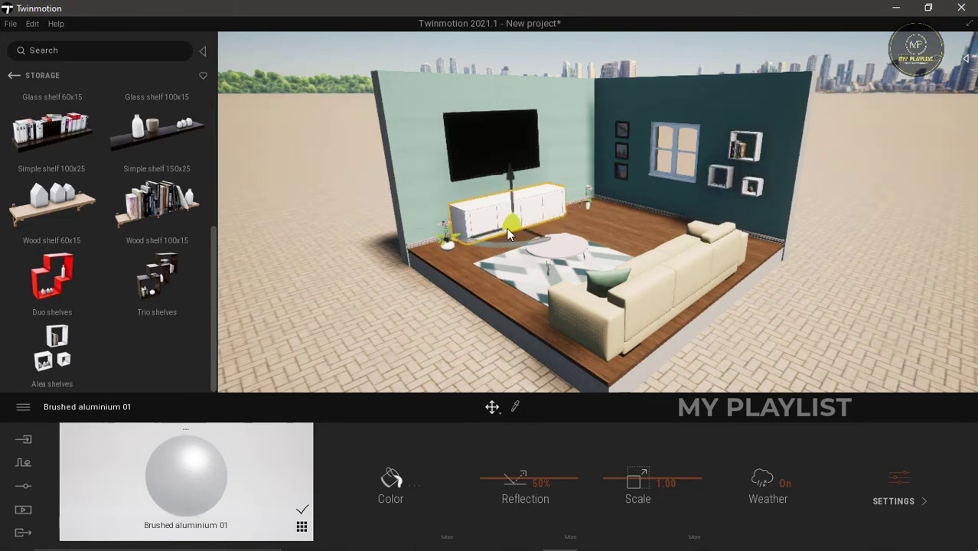
{"action": "left_click_drag", "start_coordinate": [475, 236], "coordinate": [480, 235]}
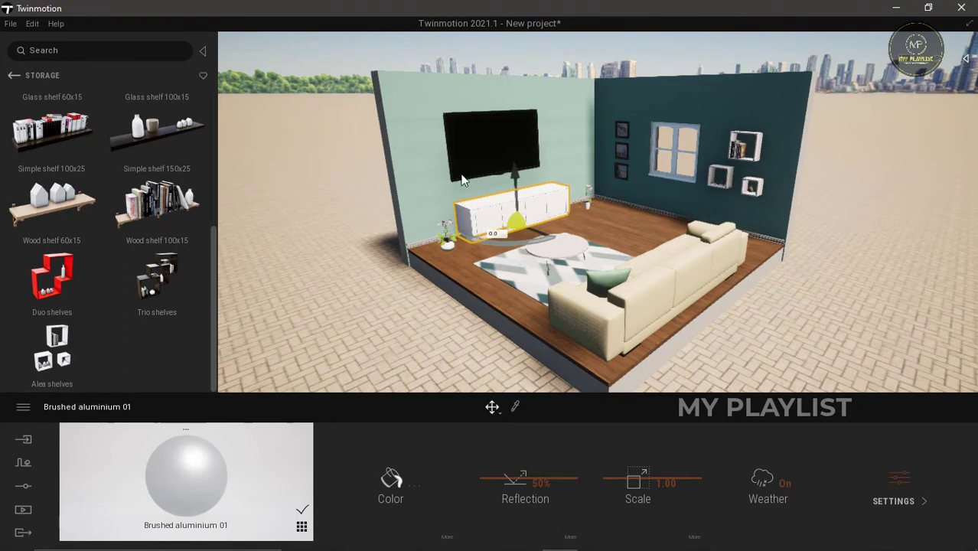
Apply the Video sample material from the Videos material library to the TV screen and check its video source.
{"action": "left_click", "coordinate": [515, 408]}
{"action": "left_click", "coordinate": [500, 149]}
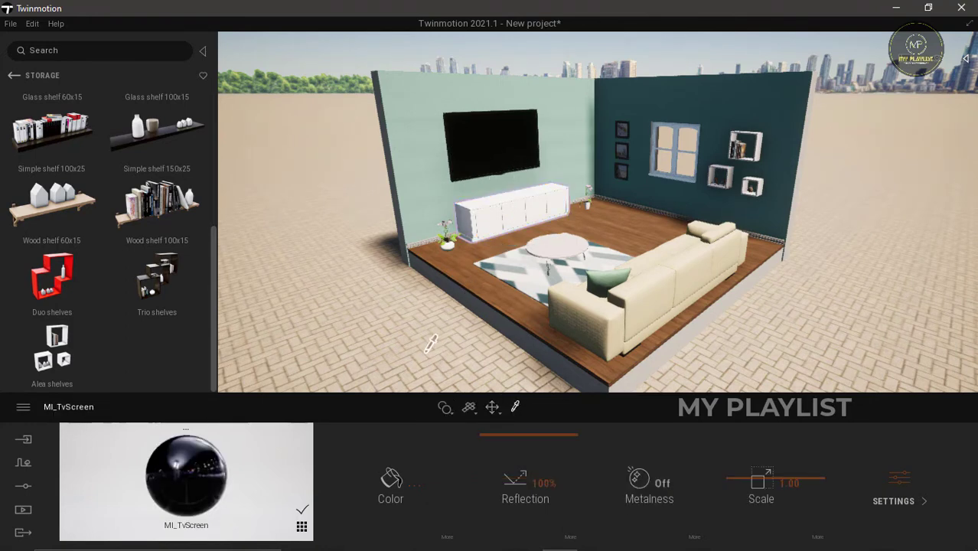
{"action": "left_click", "coordinate": [14, 77]}
{"action": "left_click", "coordinate": [14, 77]}
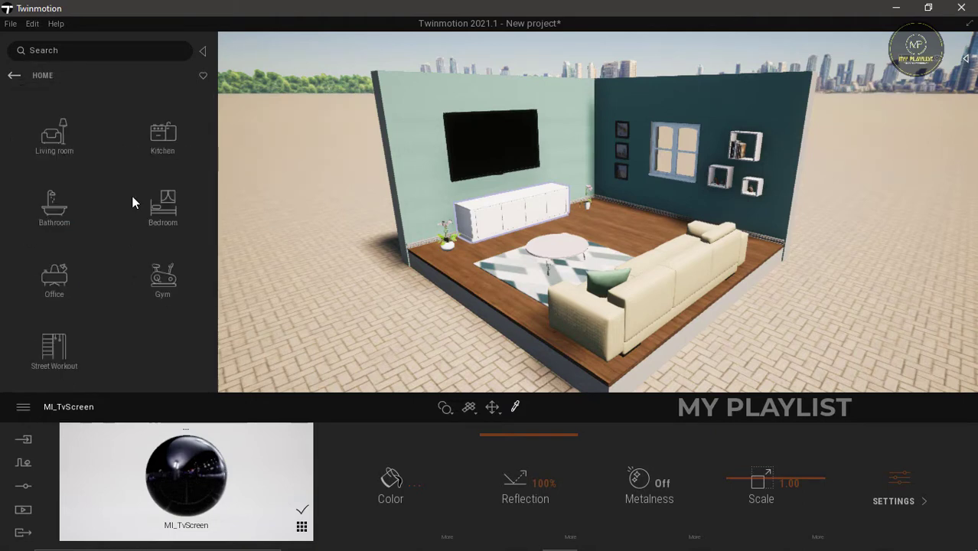
{"action": "left_click", "coordinate": [14, 78]}
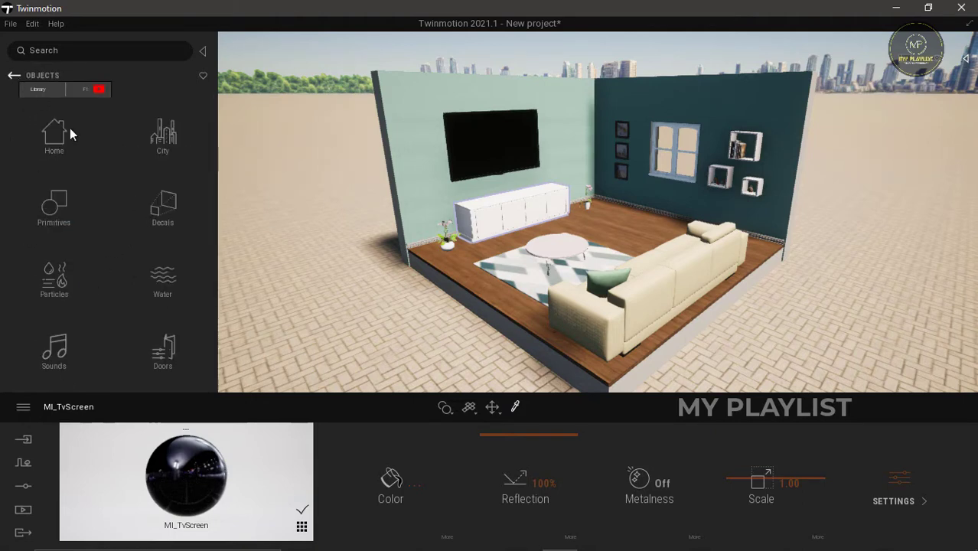
{"action": "left_click", "coordinate": [14, 76]}
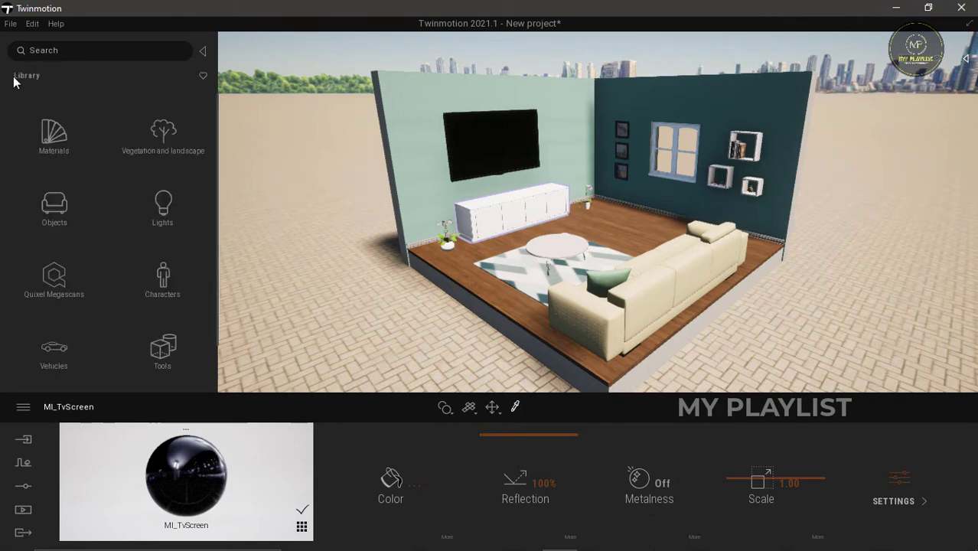
{"action": "left_click", "coordinate": [64, 121]}
{"action": "scroll", "coordinate": [189, 325], "scroll_direction": "down", "scroll_amount": 2}
{"action": "scroll", "coordinate": [188, 327], "scroll_direction": "down", "scroll_amount": 4}
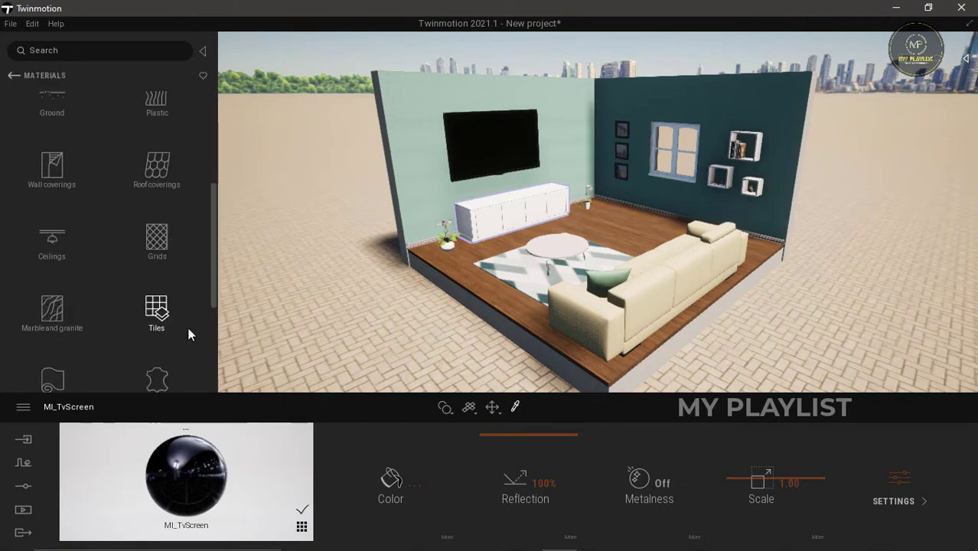
{"action": "left_click", "coordinate": [157, 253]}
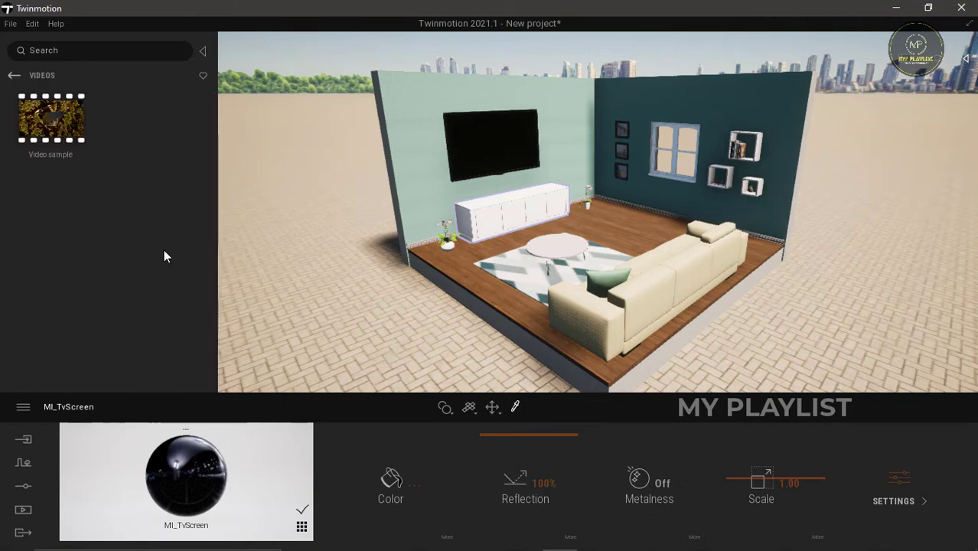
{"action": "left_click_drag", "start_coordinate": [77, 122], "coordinate": [498, 142]}
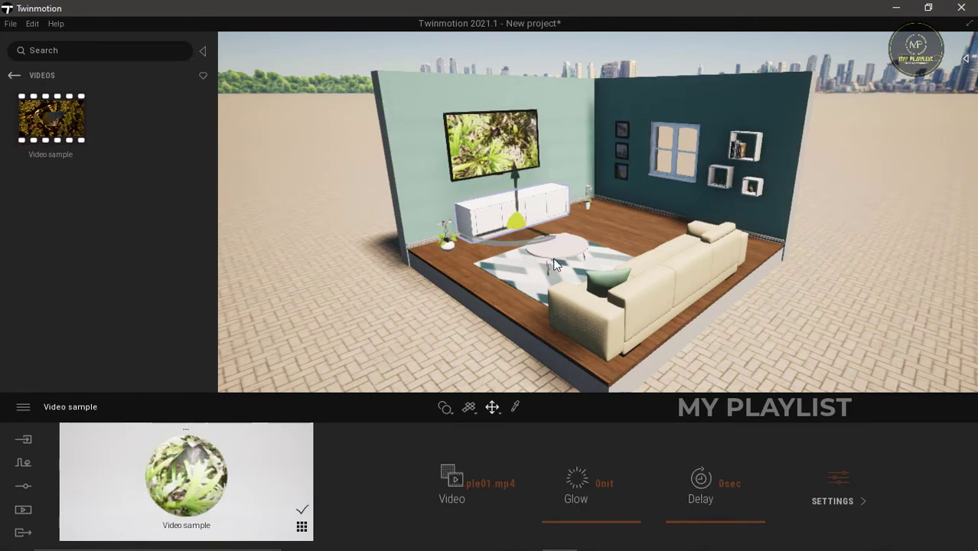
{"action": "left_click", "coordinate": [475, 485]}
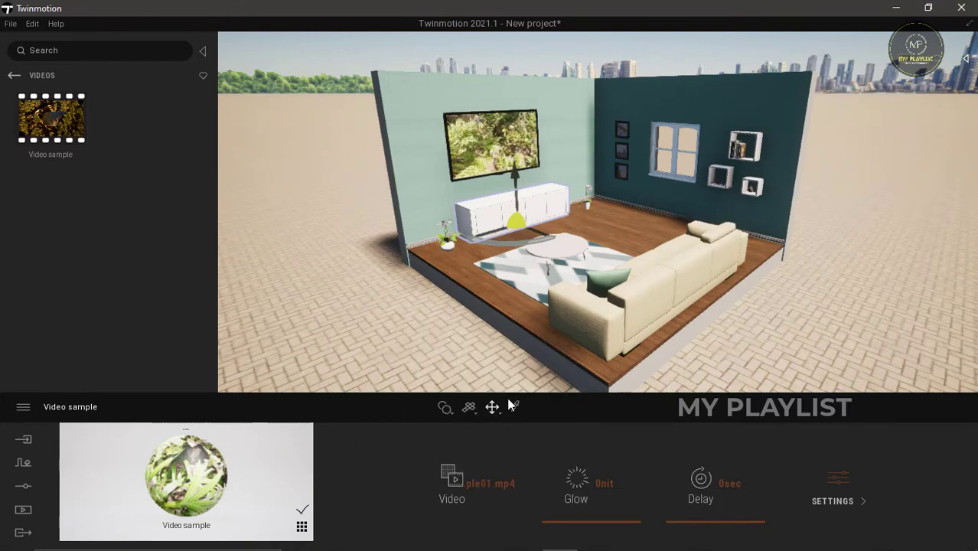
{"action": "left_click", "coordinate": [490, 481]}
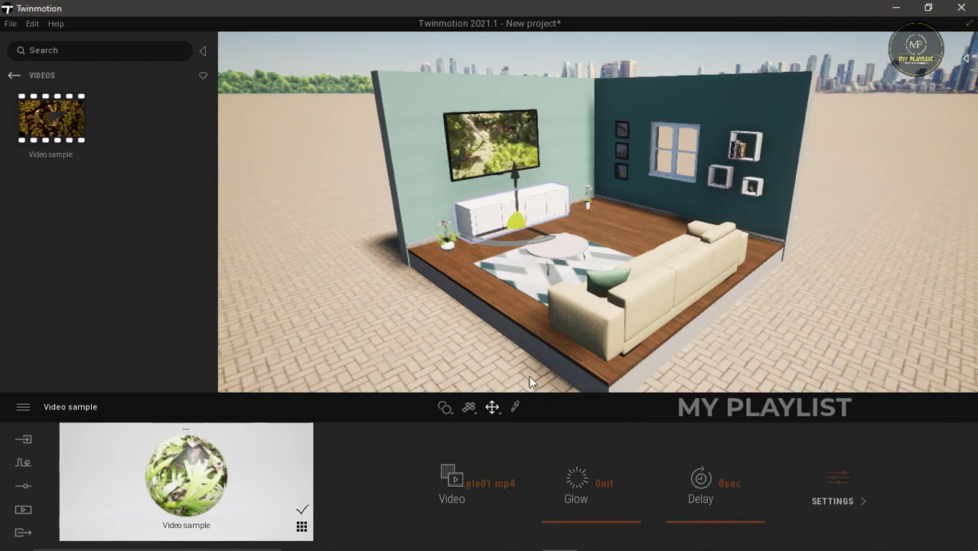
Create a new video in media mode with the whole room framed from a raised, more distant viewpoint.
{"action": "left_click_drag", "start_coordinate": [432, 306], "coordinate": [577, 273]}
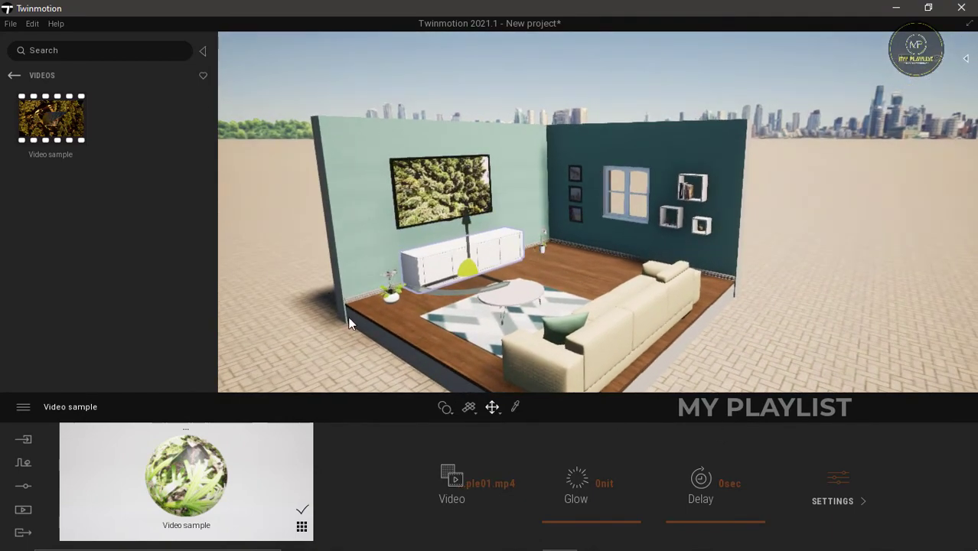
{"action": "left_click", "coordinate": [203, 50]}
{"action": "scroll", "coordinate": [548, 151], "scroll_direction": "down", "scroll_amount": 10}
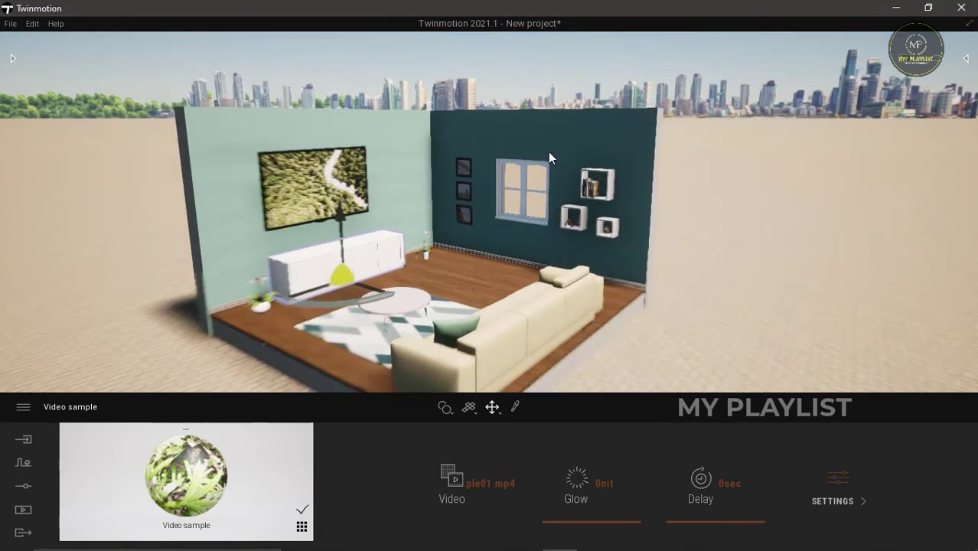
{"action": "right_click_drag", "start_coordinate": [490, 212], "coordinate": [472, 275]}
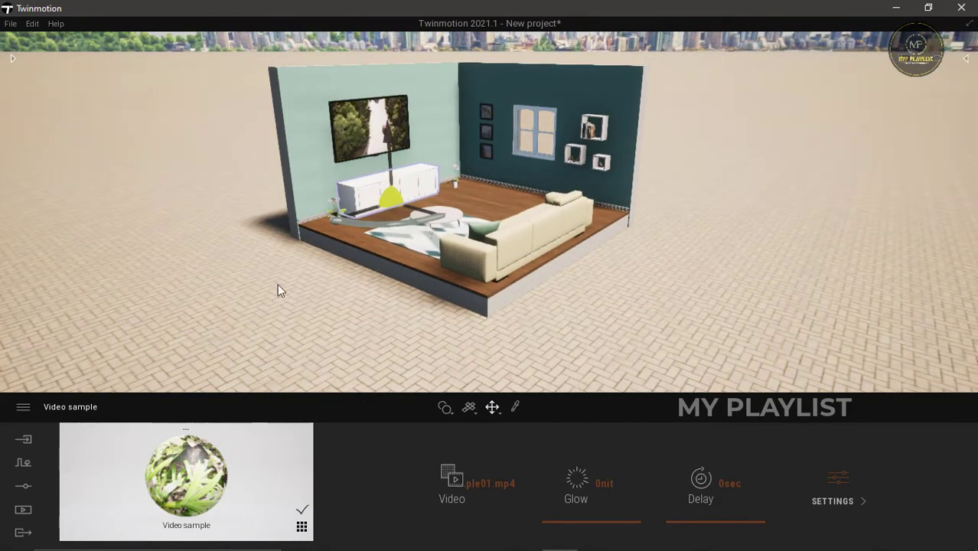
{"action": "left_click", "coordinate": [27, 515]}
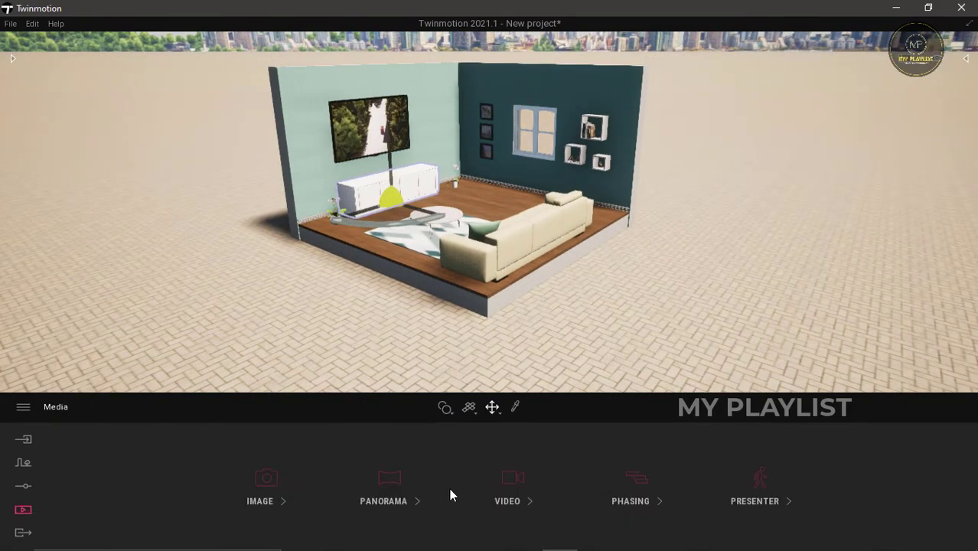
{"action": "left_click", "coordinate": [510, 485]}
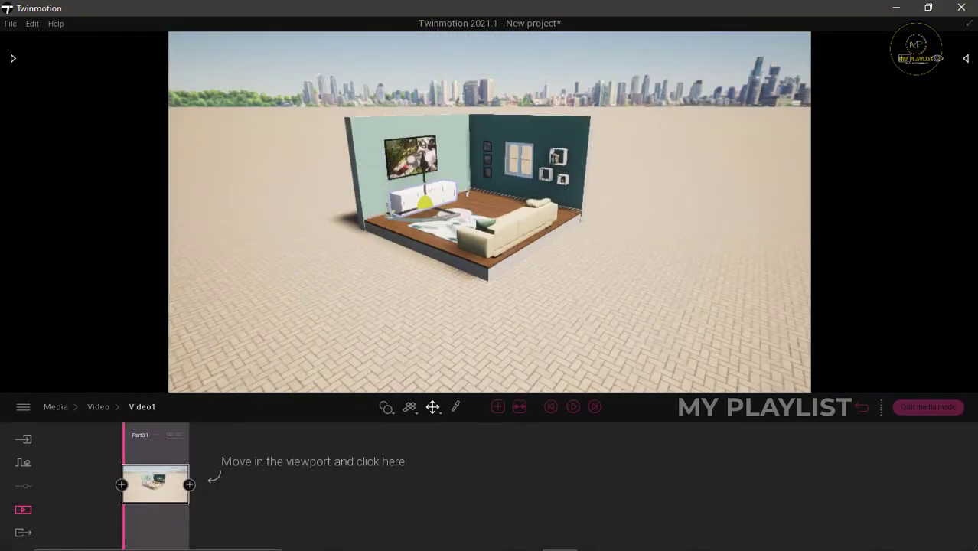
{"action": "right_click_drag", "start_coordinate": [464, 300], "coordinate": [465, 273]}
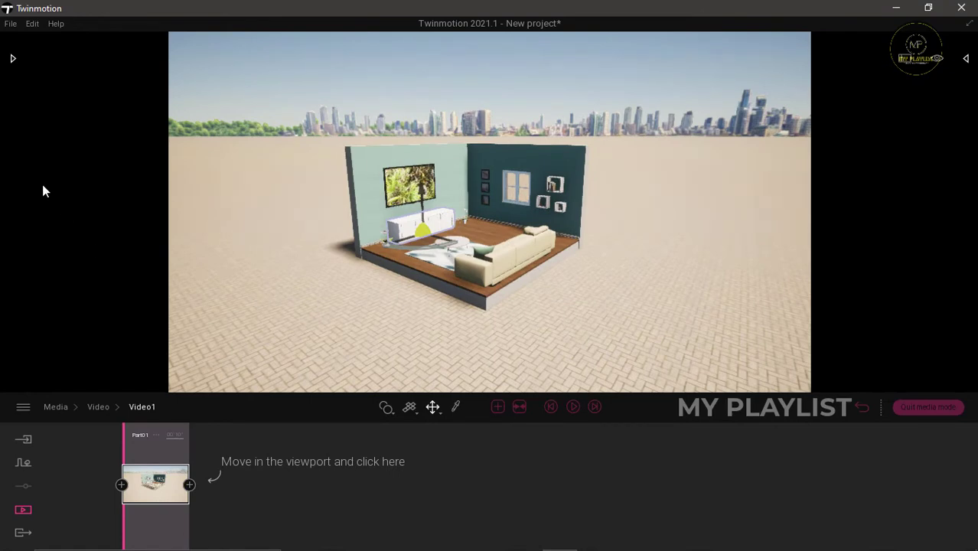
Place a Plane 100m from the primitives on the ground in front of the room and lower it beneath the wooden floor.
{"action": "left_click", "coordinate": [12, 58]}
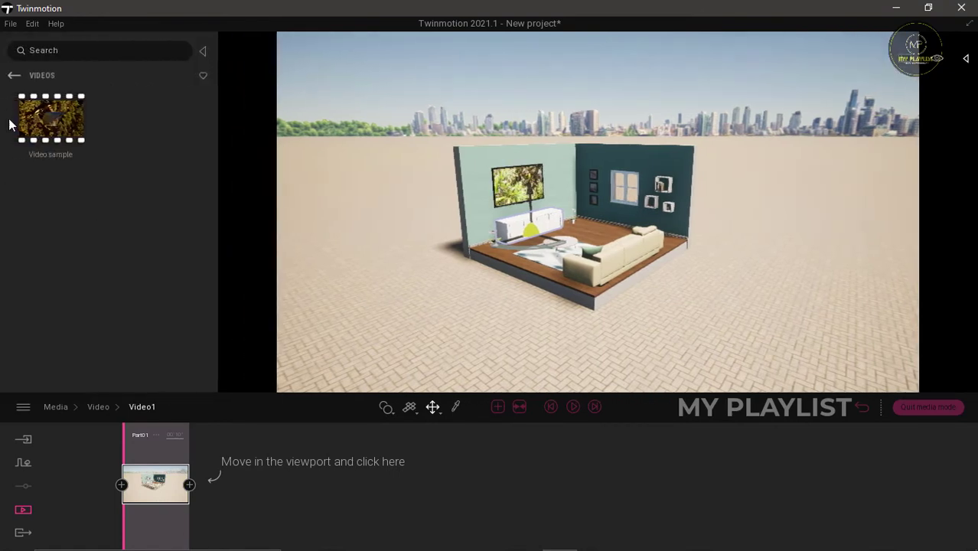
{"action": "left_click", "coordinate": [11, 75]}
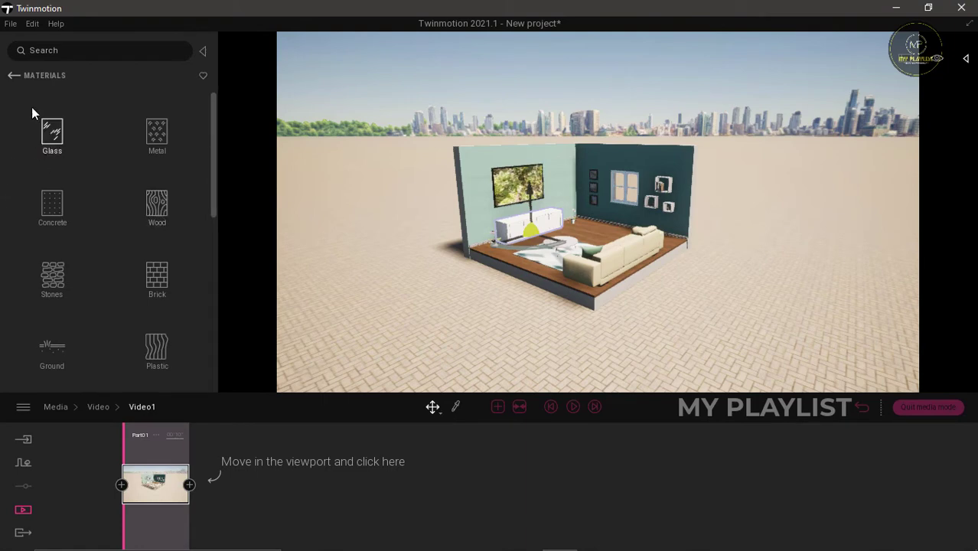
{"action": "left_click", "coordinate": [14, 77]}
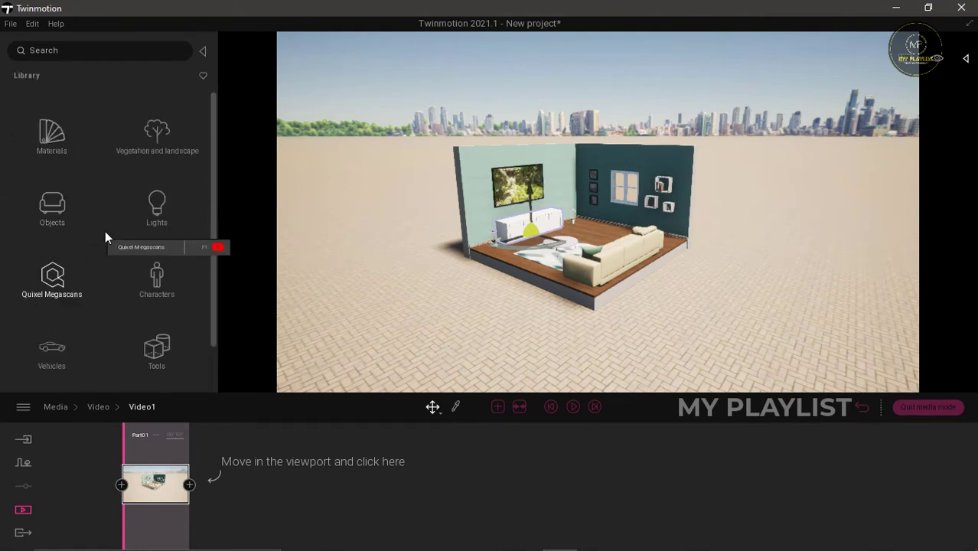
{"action": "left_click", "coordinate": [54, 213]}
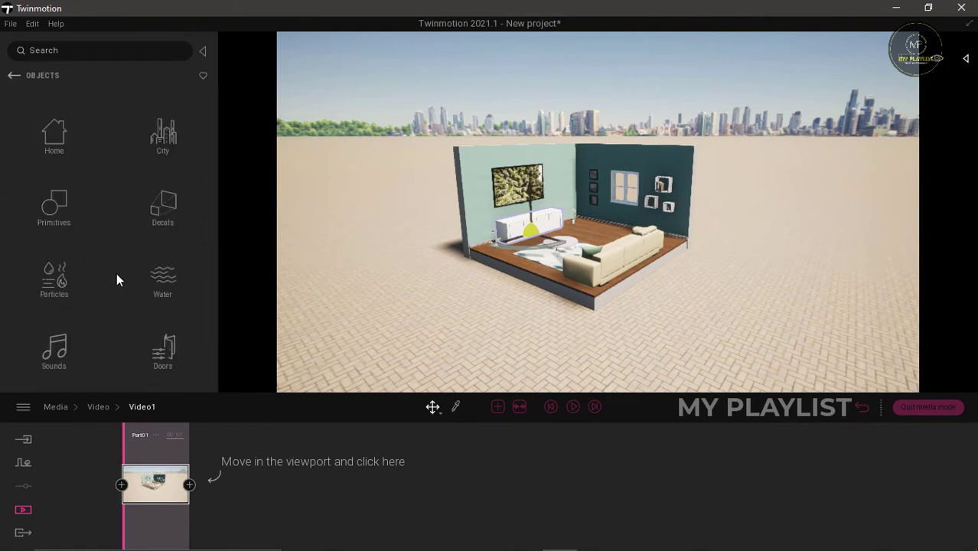
{"action": "left_click", "coordinate": [62, 204]}
{"action": "scroll", "coordinate": [114, 303], "scroll_direction": "down", "scroll_amount": 5}
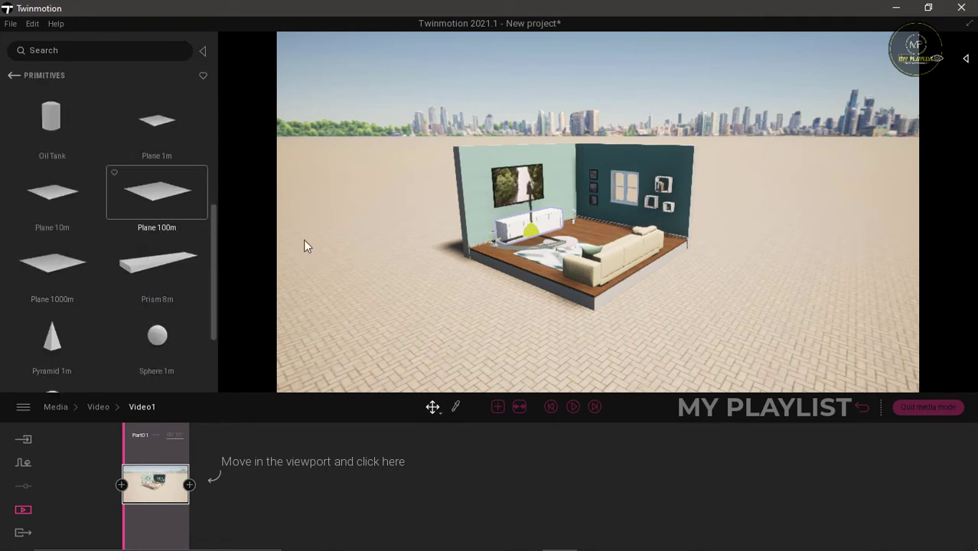
{"action": "left_click_drag", "start_coordinate": [304, 245], "coordinate": [500, 315]}
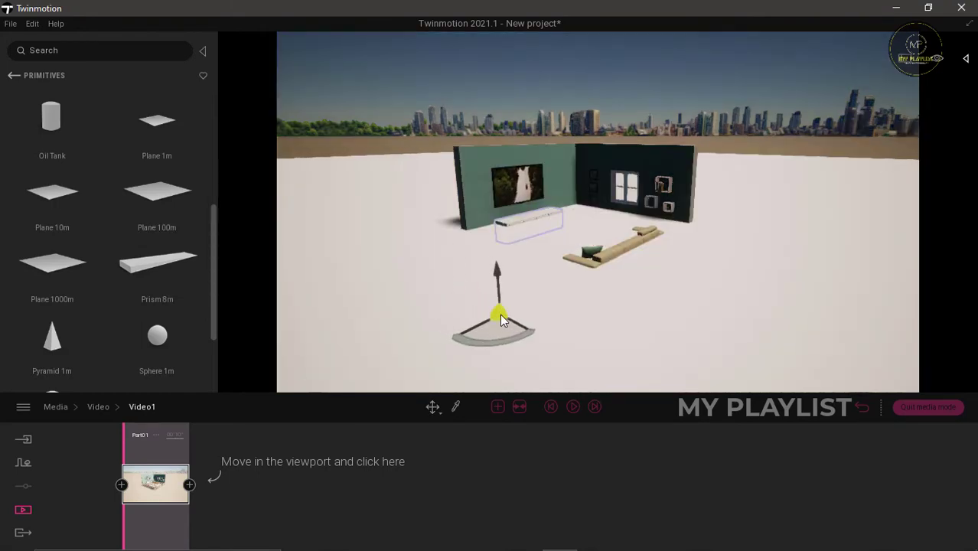
{"action": "left_click_drag", "start_coordinate": [498, 274], "coordinate": [499, 306]}
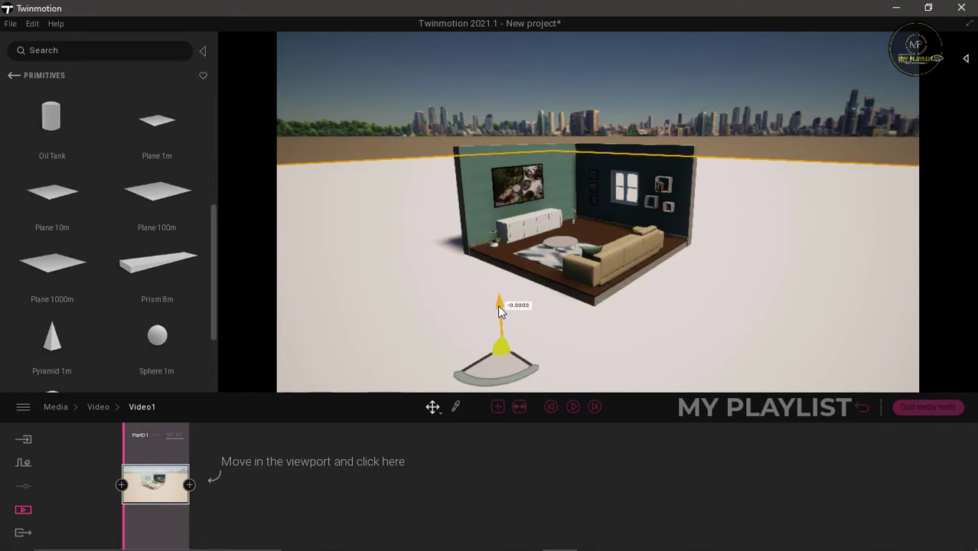
Scale the ground plane up uniformly by a factor of about 4.41.
{"action": "key", "text": "space"}
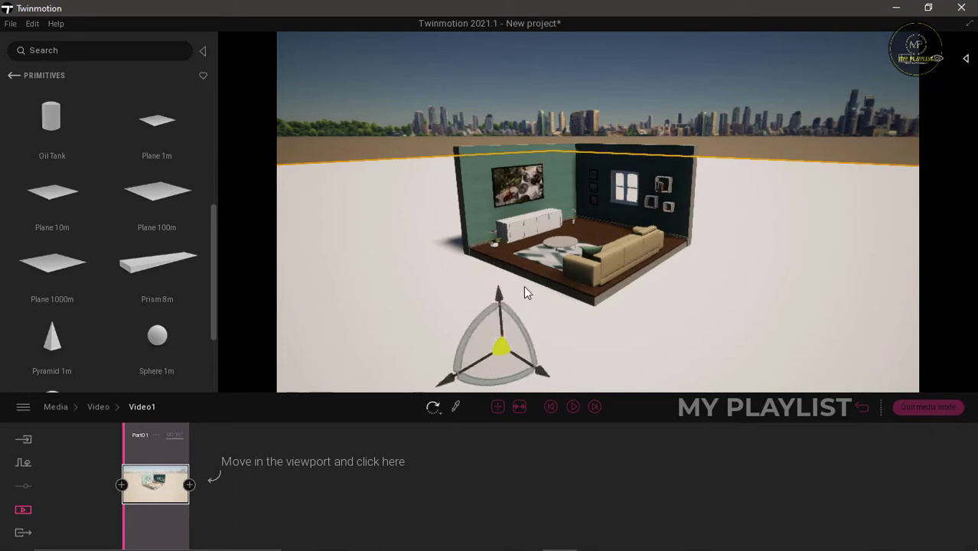
{"action": "key", "text": "space"}
{"action": "left_click_drag", "start_coordinate": [503, 346], "coordinate": [620, 149]}
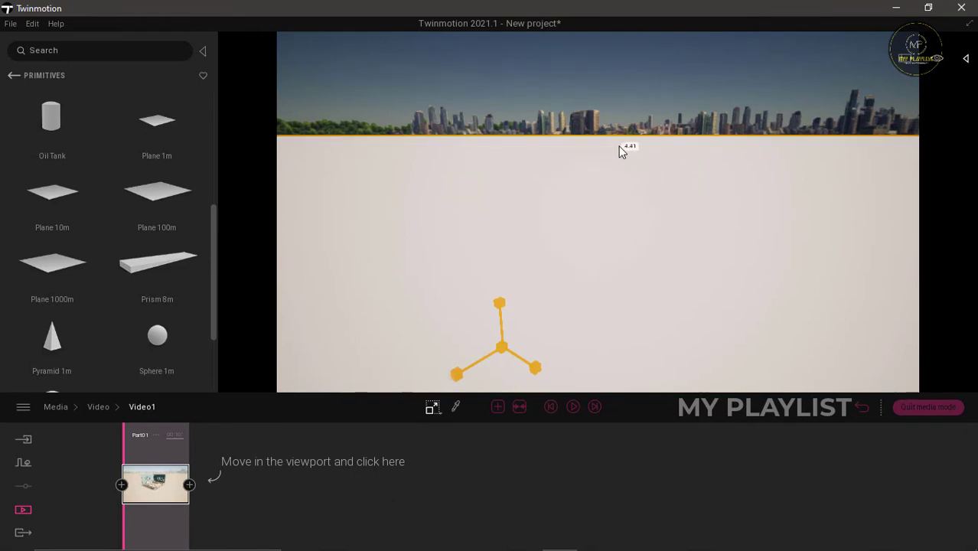
Lower the enlarged plane to expose the room and reduce its vertical scale to about 0.66.
{"action": "key", "text": "space"}
{"action": "left_click_drag", "start_coordinate": [499, 302], "coordinate": [511, 387]}
{"action": "scroll", "coordinate": [510, 222], "scroll_direction": "down", "scroll_amount": 3}
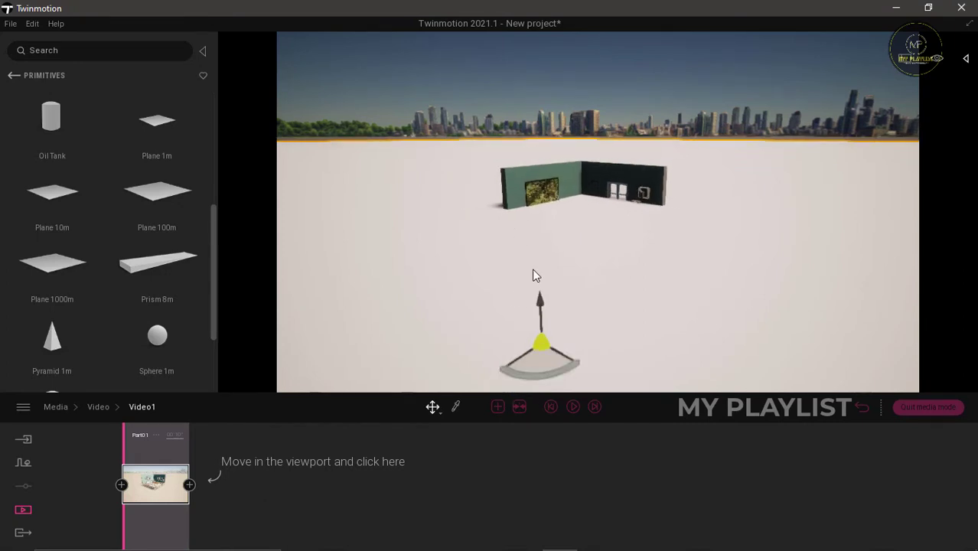
{"action": "key", "text": "space"}
{"action": "key", "text": "space"}
{"action": "left_click_drag", "start_coordinate": [542, 293], "coordinate": [546, 354]}
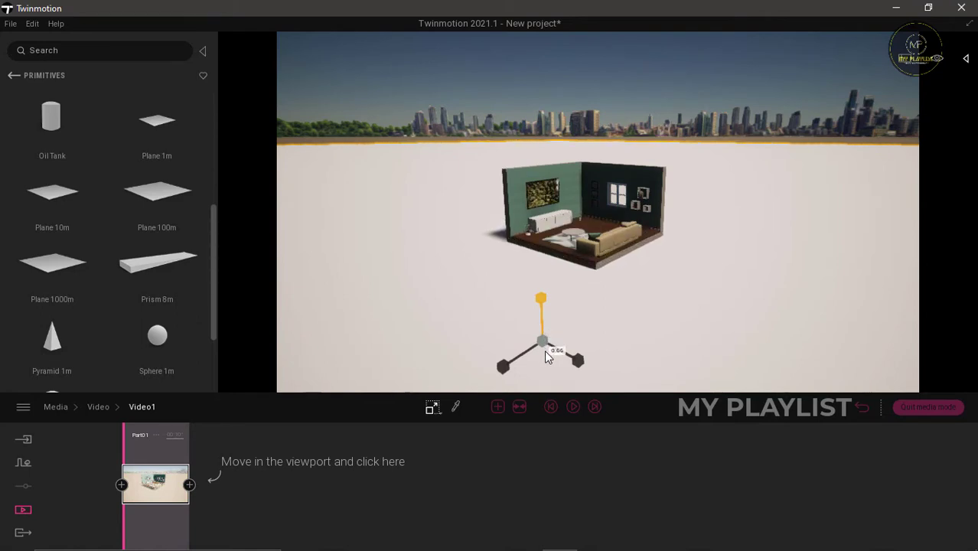
Set the video keyframe's camera field of view to 18 and reframe the whole room from farther back.
{"action": "left_click_drag", "start_coordinate": [544, 351], "coordinate": [545, 352]}
{"action": "scroll", "coordinate": [626, 227], "scroll_direction": "up", "scroll_amount": 5}
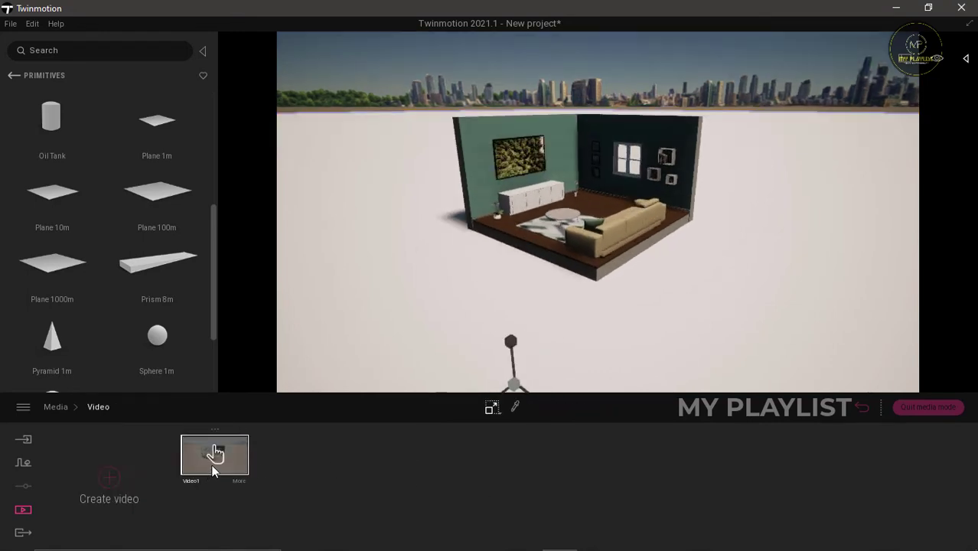
{"action": "left_click", "coordinate": [217, 453]}
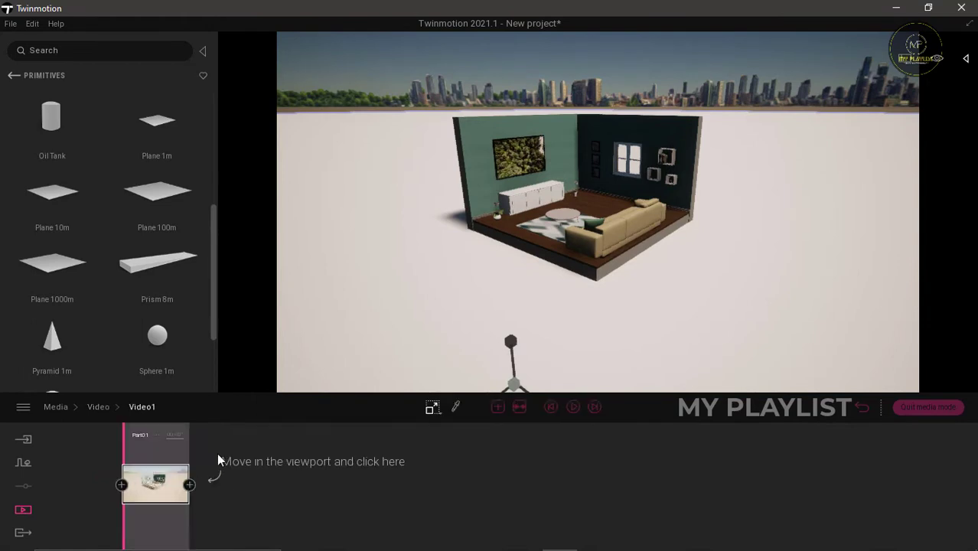
{"action": "left_click", "coordinate": [180, 510]}
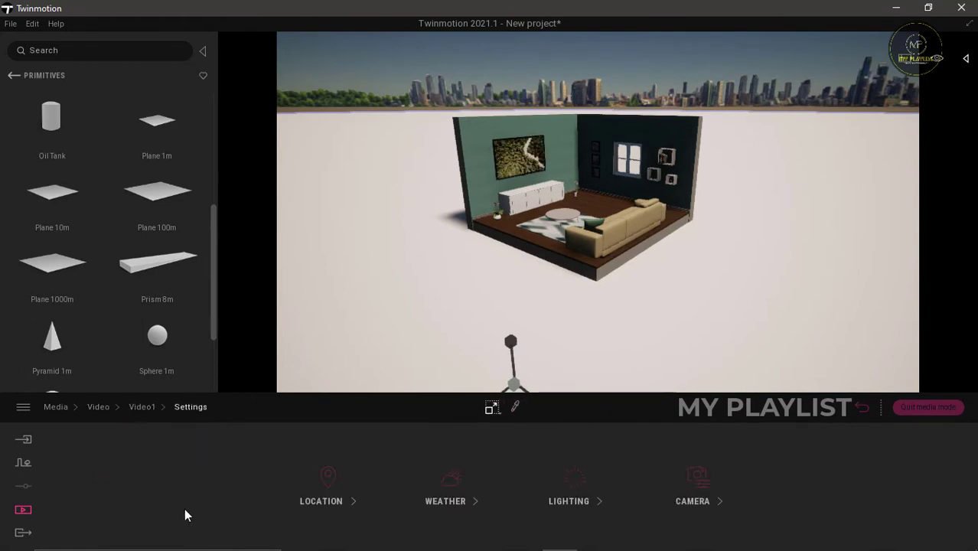
{"action": "left_click", "coordinate": [698, 480]}
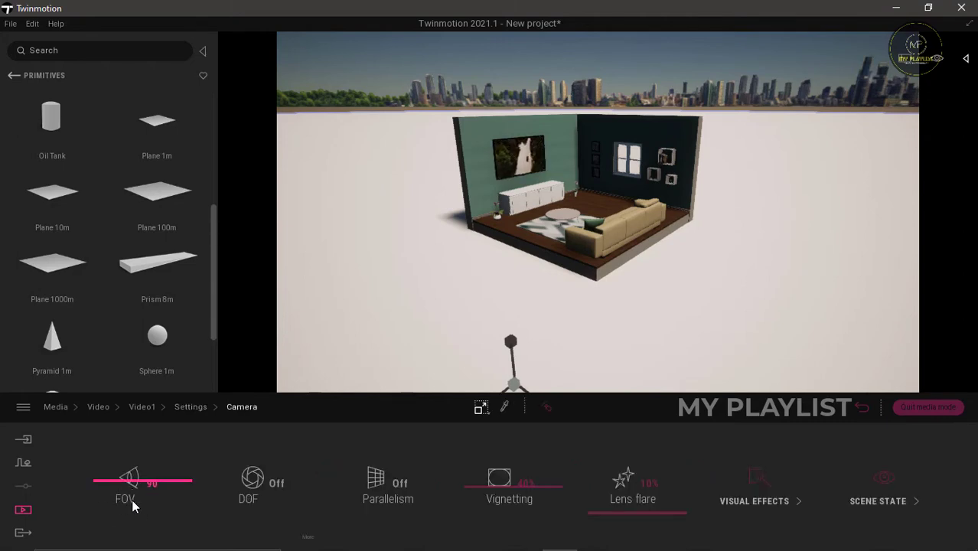
{"action": "left_click_drag", "start_coordinate": [127, 478], "coordinate": [135, 549]}
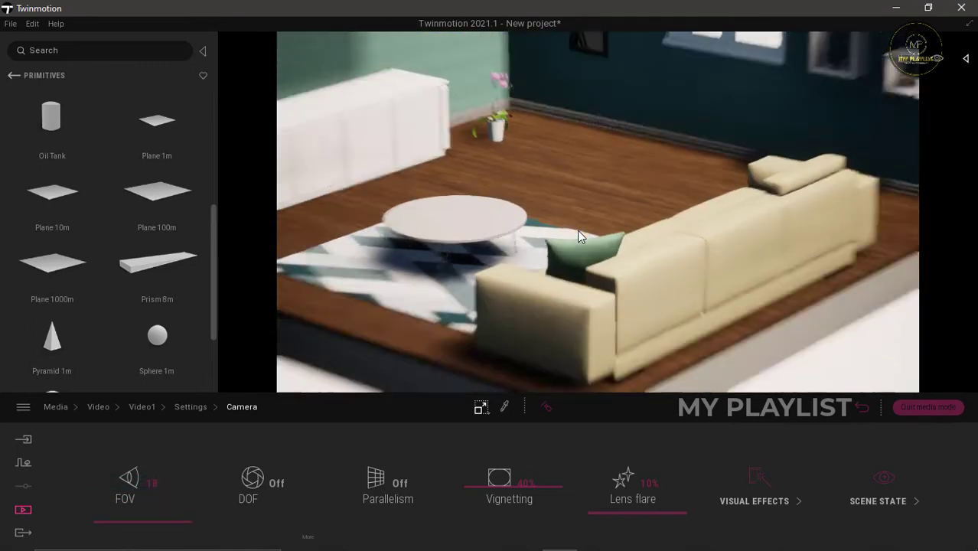
{"action": "scroll", "coordinate": [577, 230], "scroll_direction": "down", "scroll_amount": 5}
{"action": "scroll", "coordinate": [577, 230], "scroll_direction": "down", "scroll_amount": 8}
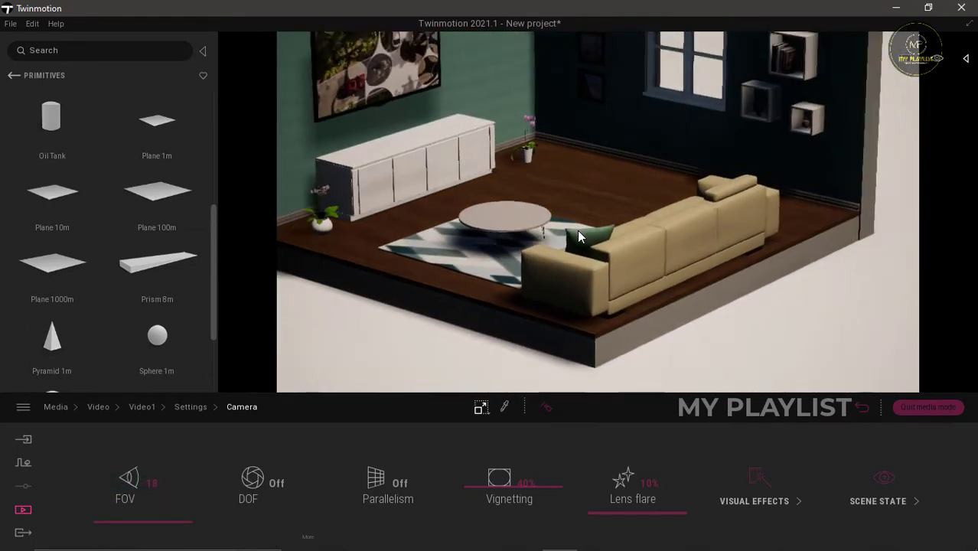
{"action": "middle_click_drag", "start_coordinate": [523, 228], "coordinate": [546, 301]}
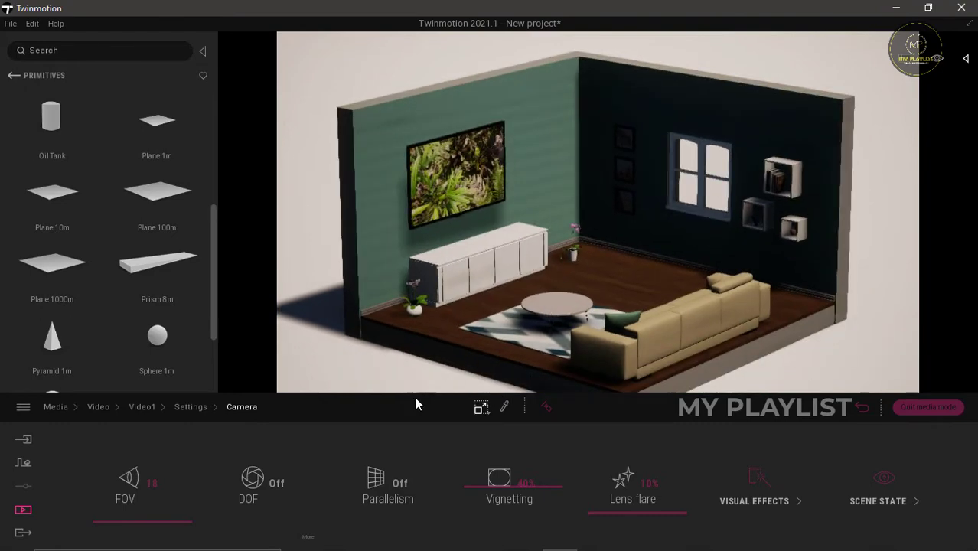
Set the video's output size to a custom width of 1080 and height of 1080.
{"action": "left_click", "coordinate": [144, 406]}
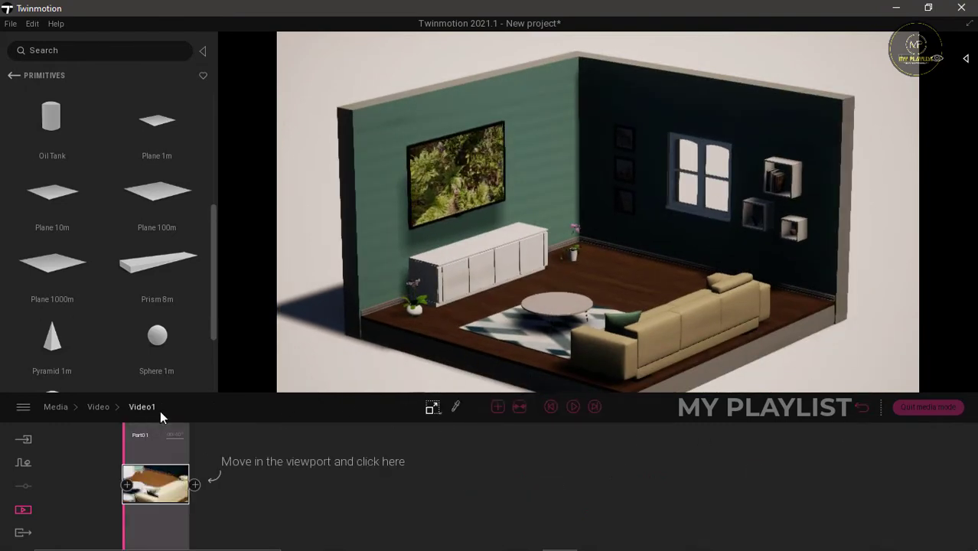
{"action": "left_click", "coordinate": [99, 406]}
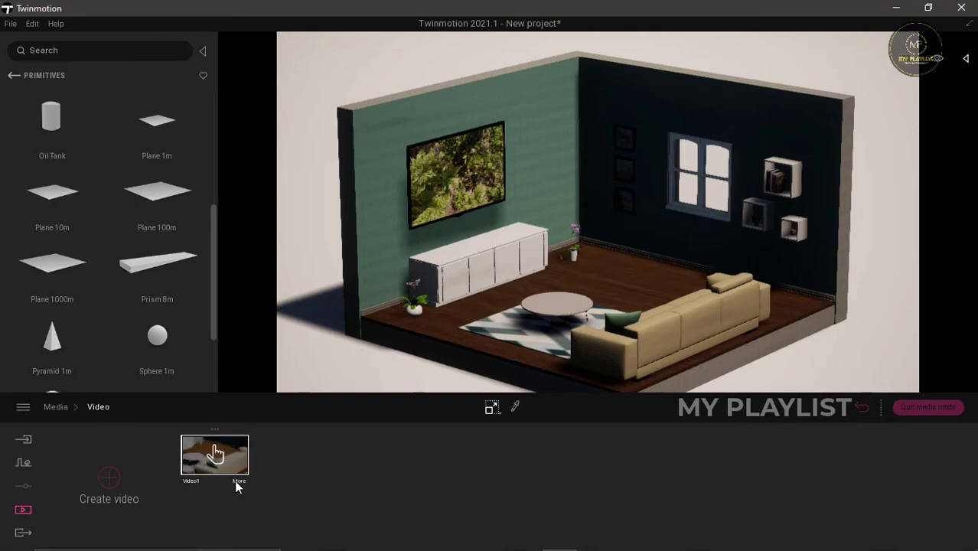
{"action": "double_click", "coordinate": [234, 484]}
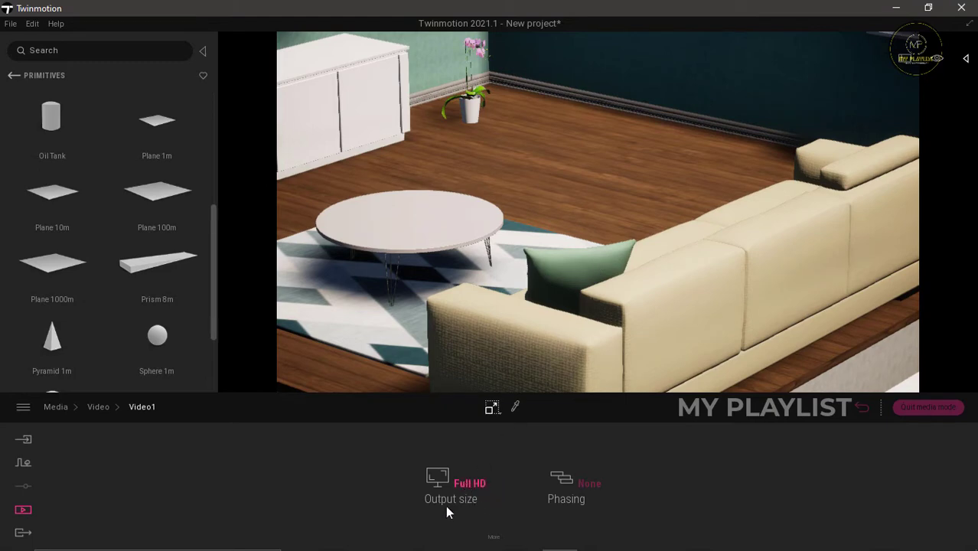
{"action": "left_click", "coordinate": [493, 541]}
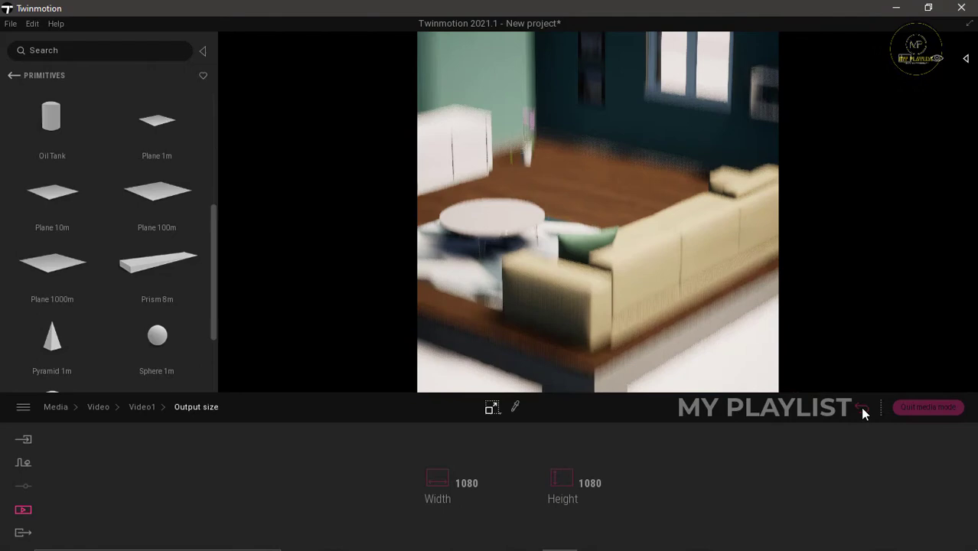
{"action": "left_click", "coordinate": [862, 408]}
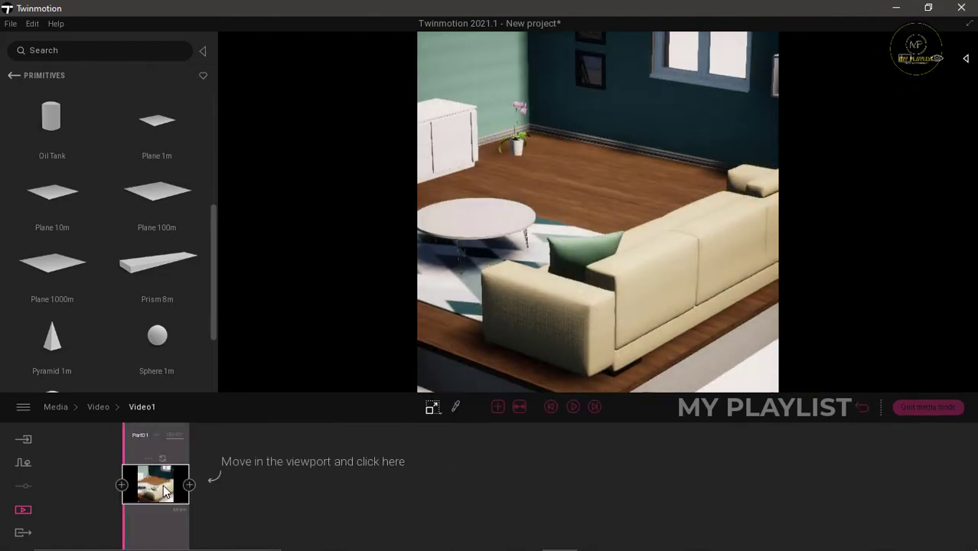
Turn on the keyframe camera's Parallelism and bring the room back into the square frame.
{"action": "left_click", "coordinate": [180, 511]}
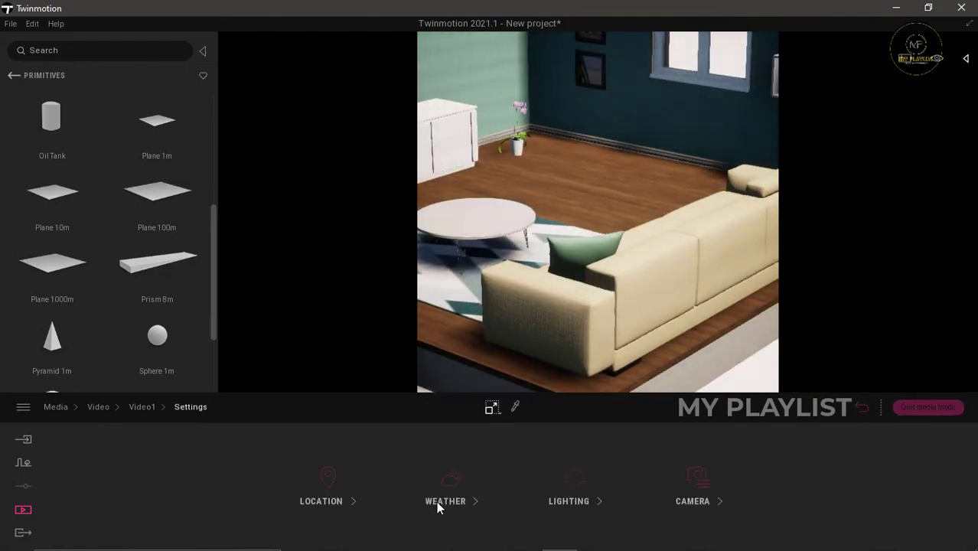
{"action": "left_click", "coordinate": [698, 501]}
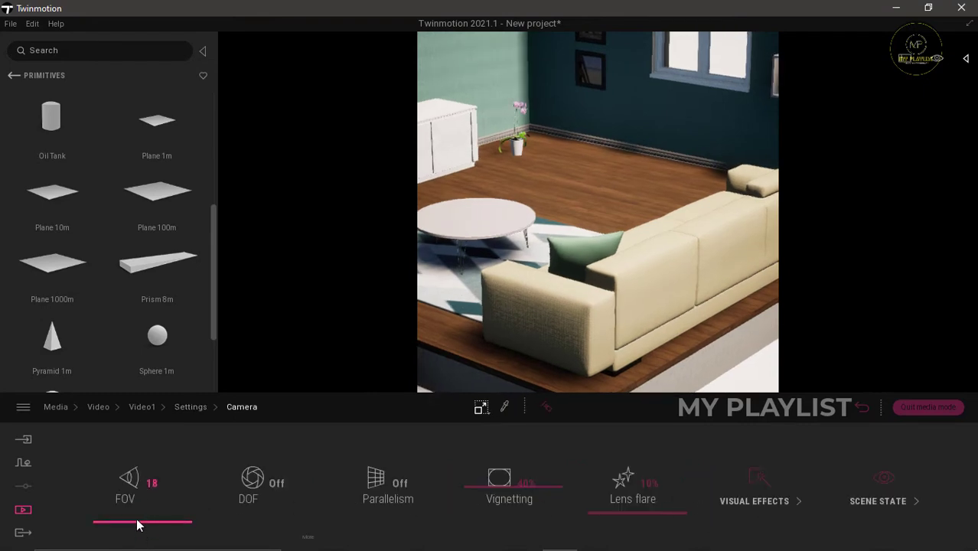
{"action": "left_click_drag", "start_coordinate": [136, 511], "coordinate": [136, 542]}
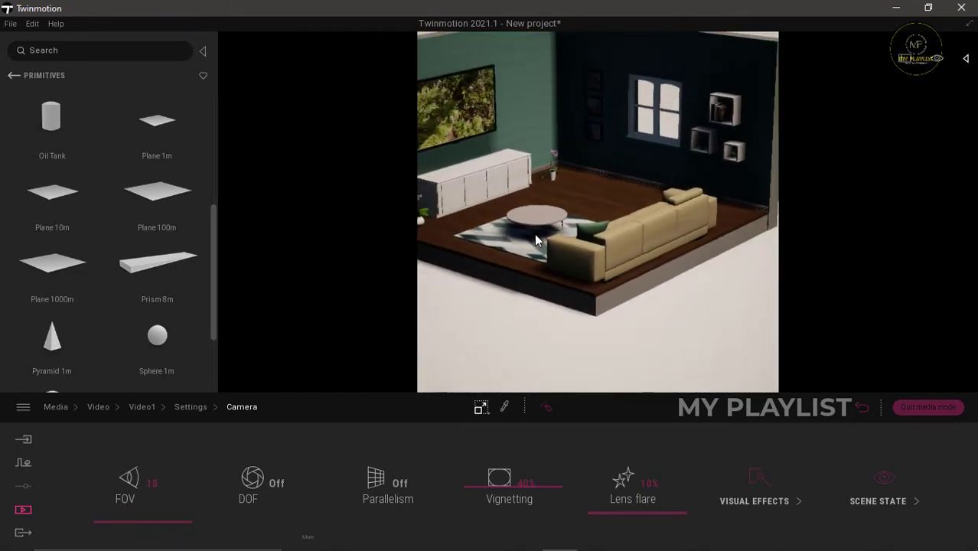
{"action": "middle_click_drag", "start_coordinate": [557, 243], "coordinate": [571, 298]}
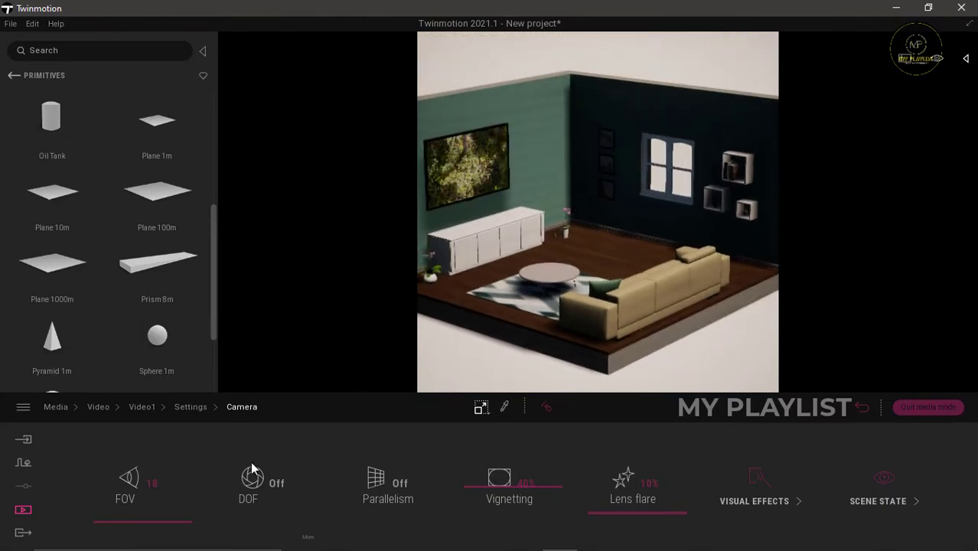
{"action": "left_click", "coordinate": [400, 484]}
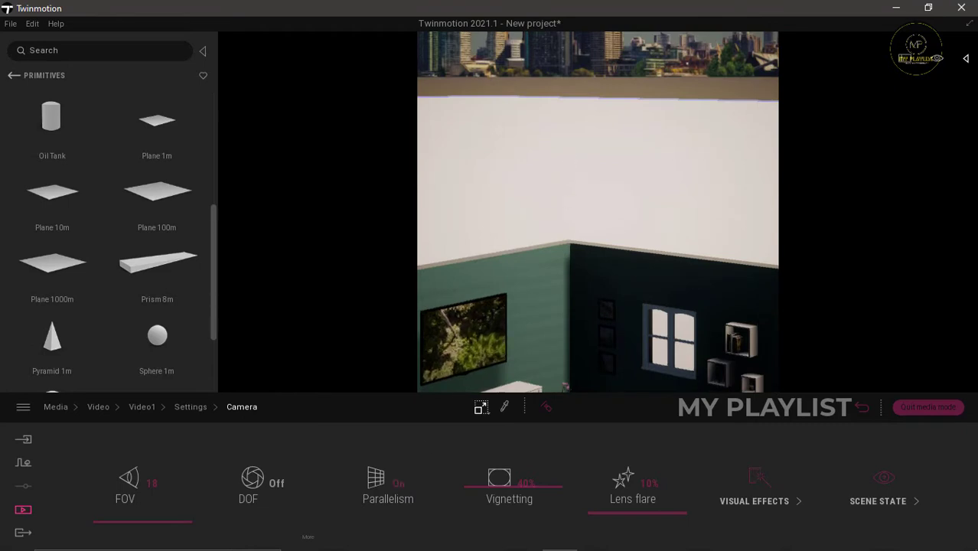
{"action": "middle_click_drag", "start_coordinate": [565, 151], "coordinate": [618, 75]}
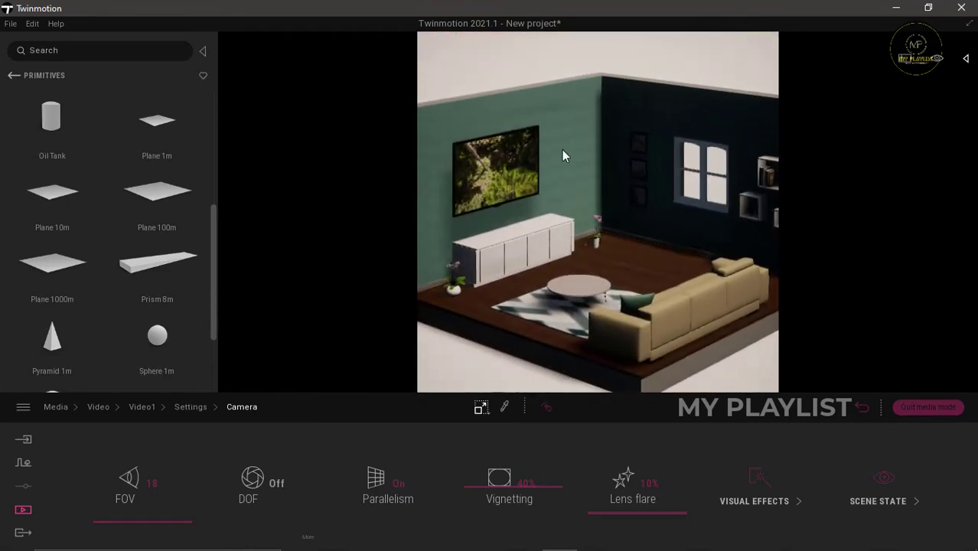
{"action": "scroll", "coordinate": [560, 130], "scroll_direction": "down", "scroll_amount": 3}
{"action": "scroll", "coordinate": [559, 136], "scroll_direction": "down", "scroll_amount": 3}
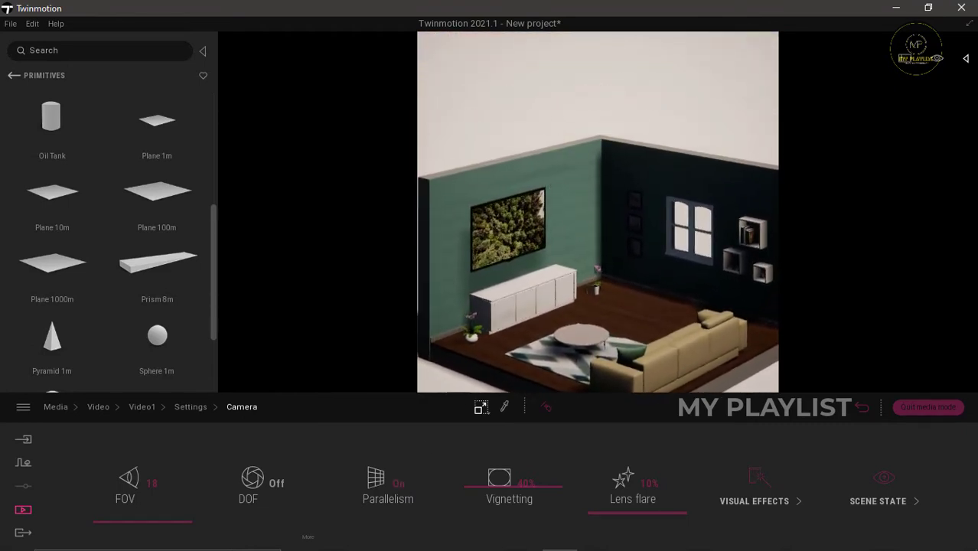
{"action": "scroll", "coordinate": [556, 180], "scroll_direction": "down", "scroll_amount": 3}
{"action": "middle_click_drag", "start_coordinate": [556, 179], "coordinate": [554, 166]}
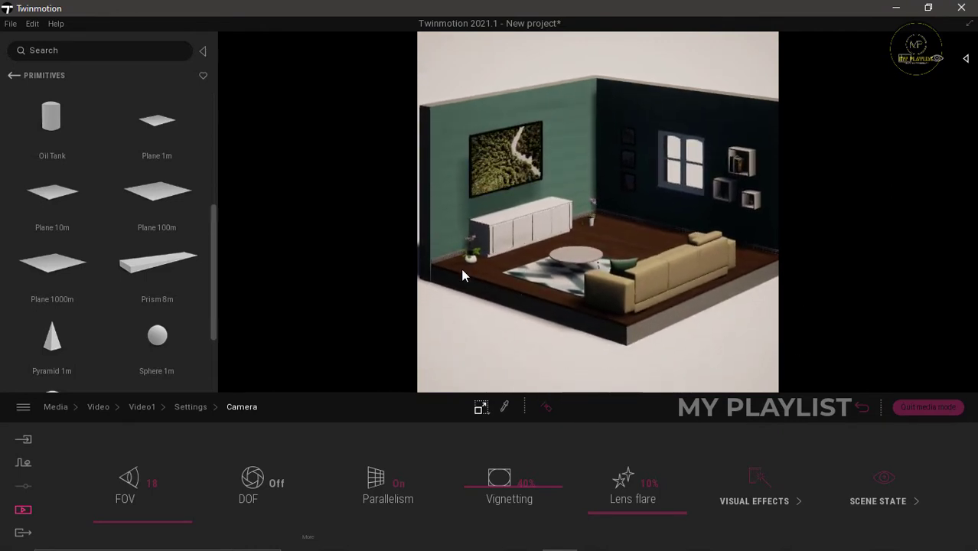
Centre the whole room in the square frame, seen from a slightly higher viewpoint.
{"action": "scroll", "coordinate": [461, 268], "scroll_direction": "down", "scroll_amount": 2}
{"action": "middle_click_drag", "start_coordinate": [525, 225], "coordinate": [612, 295]}
{"action": "middle_click_drag", "start_coordinate": [646, 363], "coordinate": [603, 303]}
{"action": "scroll", "coordinate": [600, 289], "scroll_direction": "up", "scroll_amount": 1}
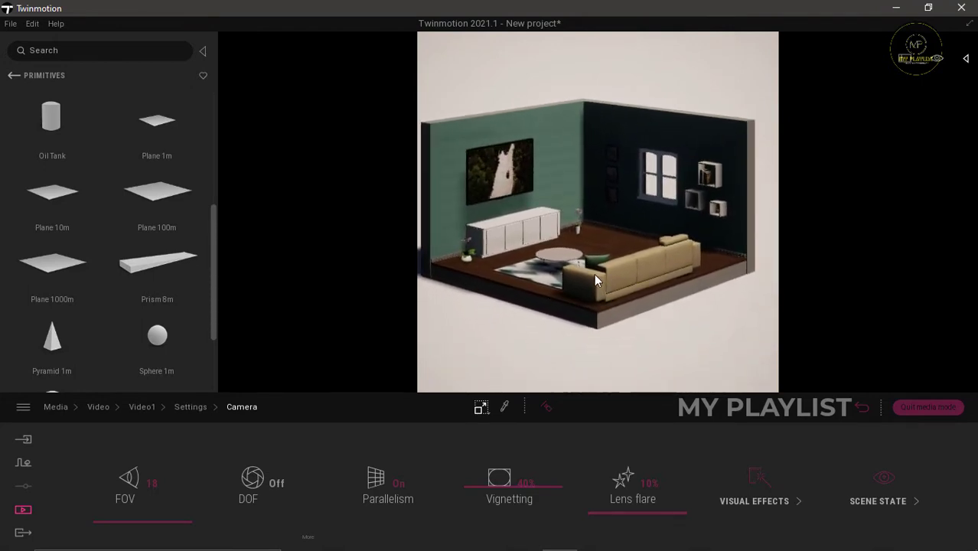
{"action": "scroll", "coordinate": [603, 287], "scroll_direction": "up", "scroll_amount": 3}
{"action": "scroll", "coordinate": [596, 134], "scroll_direction": "down", "scroll_amount": 5}
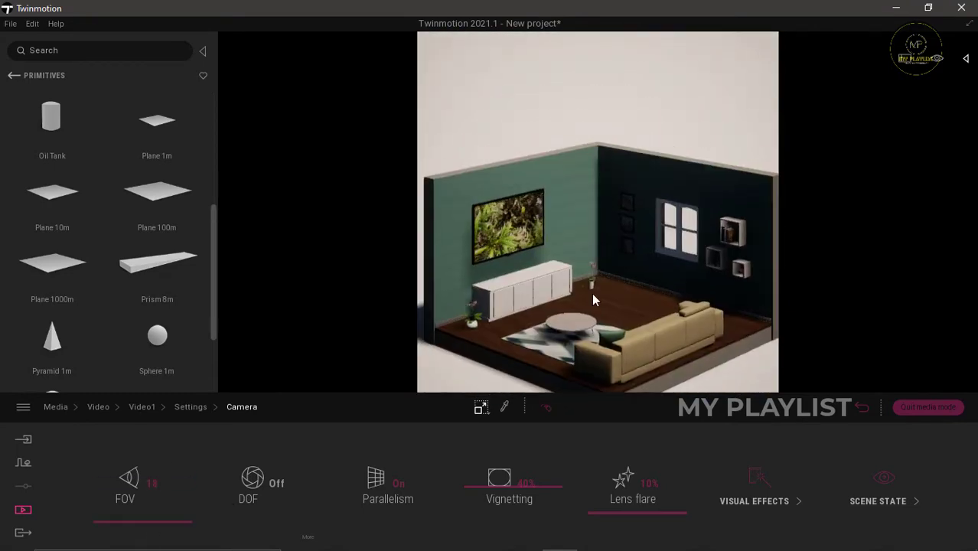
{"action": "middle_click_drag", "start_coordinate": [591, 292], "coordinate": [599, 174]}
{"action": "scroll", "coordinate": [597, 168], "scroll_direction": "down", "scroll_amount": 2}
{"action": "middle_click_drag", "start_coordinate": [610, 208], "coordinate": [610, 191]}
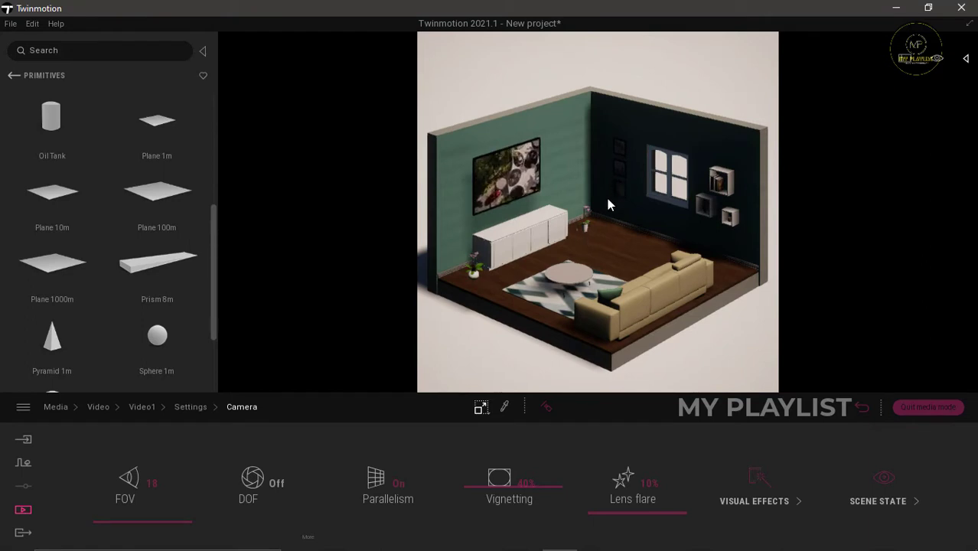
{"action": "left_click", "coordinate": [861, 408]}
Set the keyframe's time of day to 05:00 PM, the month to March and the north offset to 342°.
{"action": "mouse_move", "coordinate": [167, 498]}
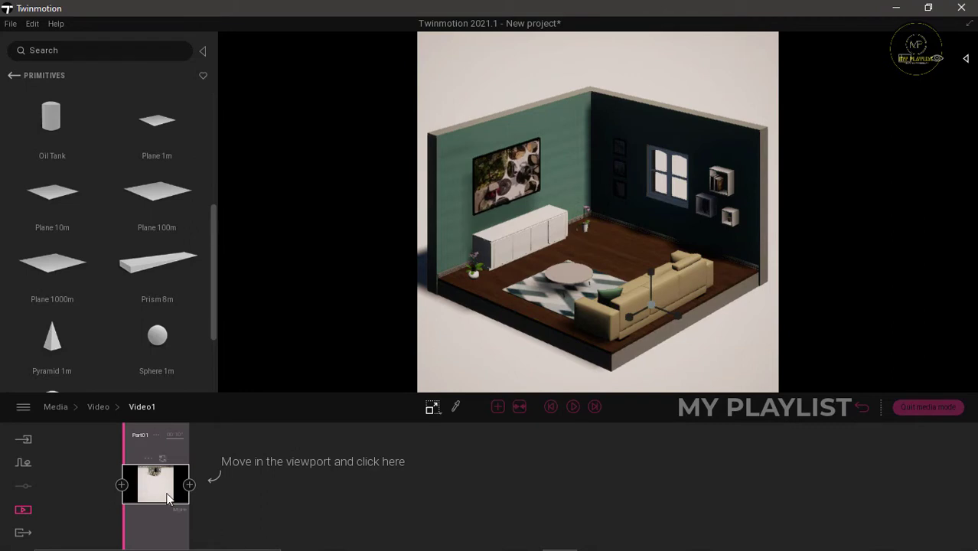
{"action": "left_click", "coordinate": [182, 508]}
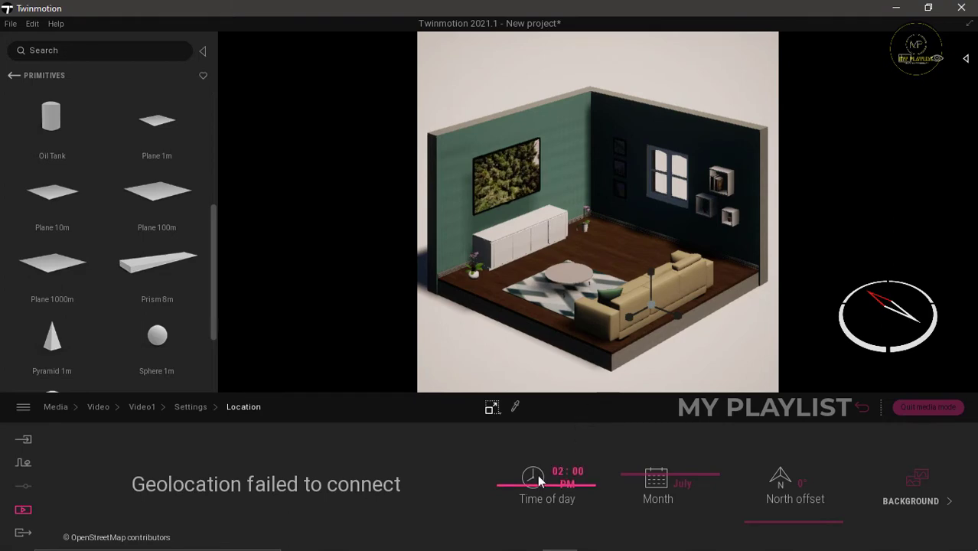
{"action": "mouse_move", "coordinate": [541, 483]}
{"action": "left_mouse_down"}
{"action": "mouse_move", "coordinate": [548, 498]}
{"action": "mouse_move", "coordinate": [542, 485]}
{"action": "mouse_move", "coordinate": [555, 490]}
{"action": "left_mouse_up"}
{"action": "left_click_drag", "start_coordinate": [681, 480], "coordinate": [685, 502]}
{"action": "left_click_drag", "start_coordinate": [796, 482], "coordinate": [801, 442]}
{"action": "left_click_drag", "start_coordinate": [552, 498], "coordinate": [564, 469]}
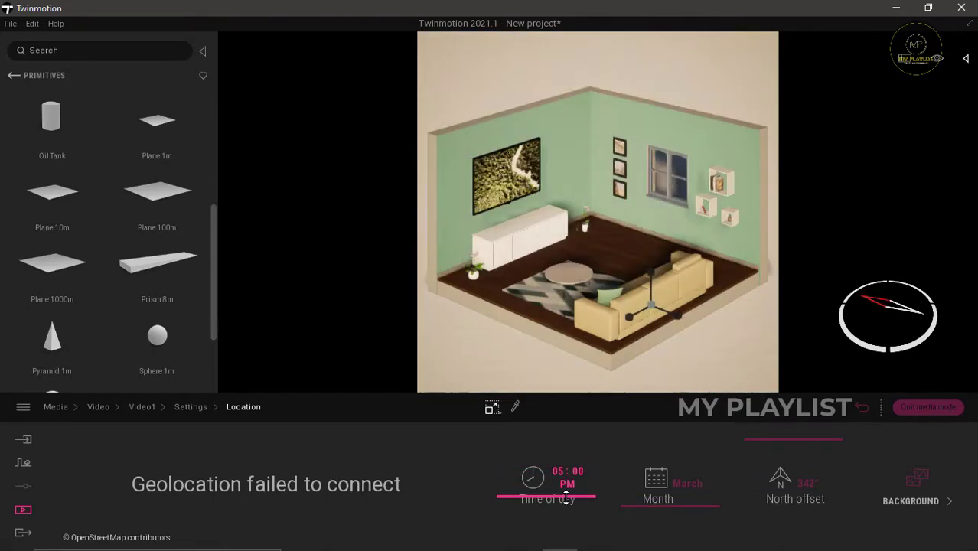
{"action": "left_click_drag", "start_coordinate": [673, 482], "coordinate": [672, 493]}
{"action": "left_click", "coordinate": [862, 409]}
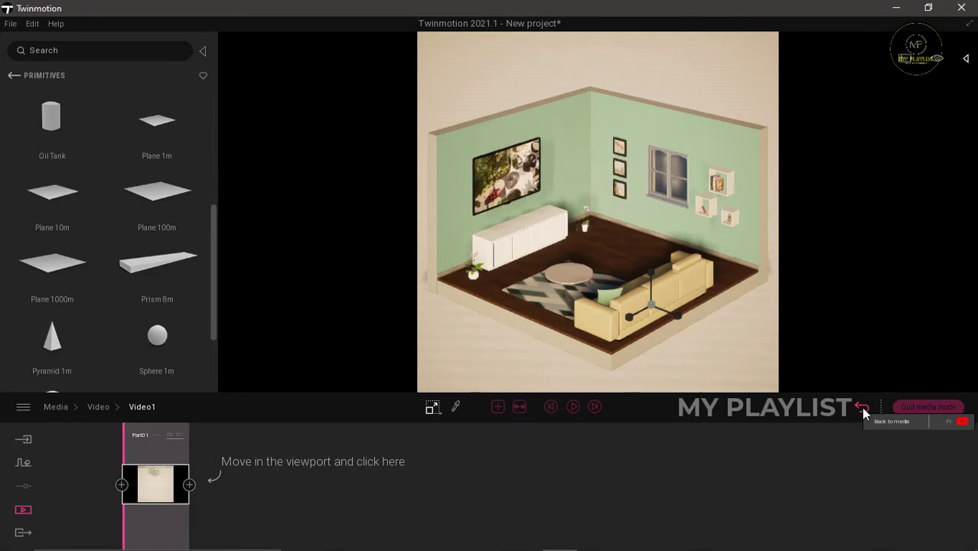
Check the keyframe's lighting settings and set the camera vignetting to 65%.
{"action": "left_click", "coordinate": [179, 513]}
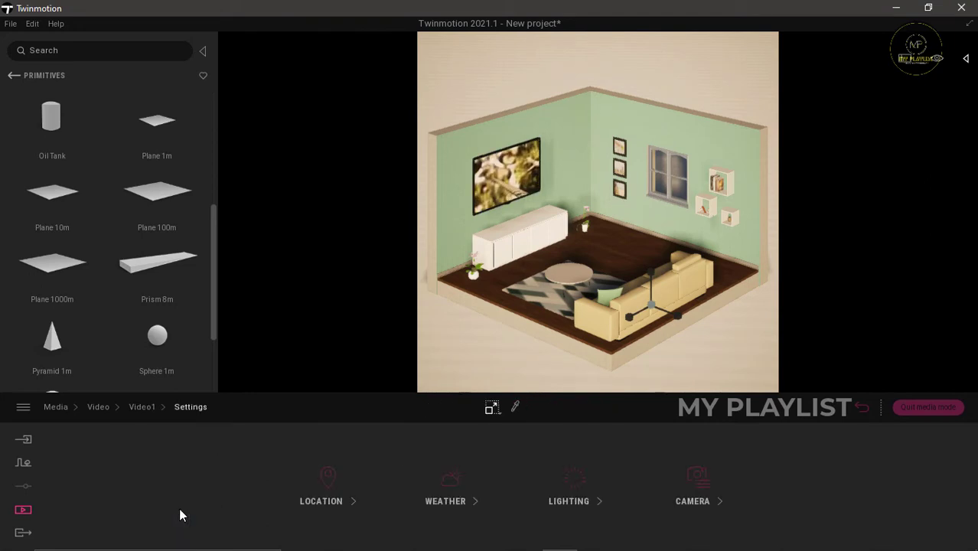
{"action": "left_click", "coordinate": [571, 498]}
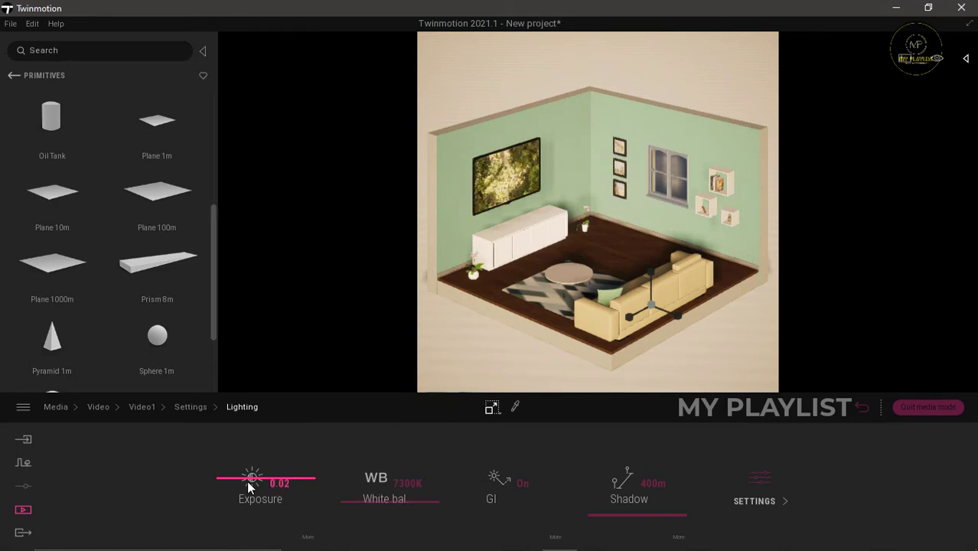
{"action": "left_click", "coordinate": [193, 407]}
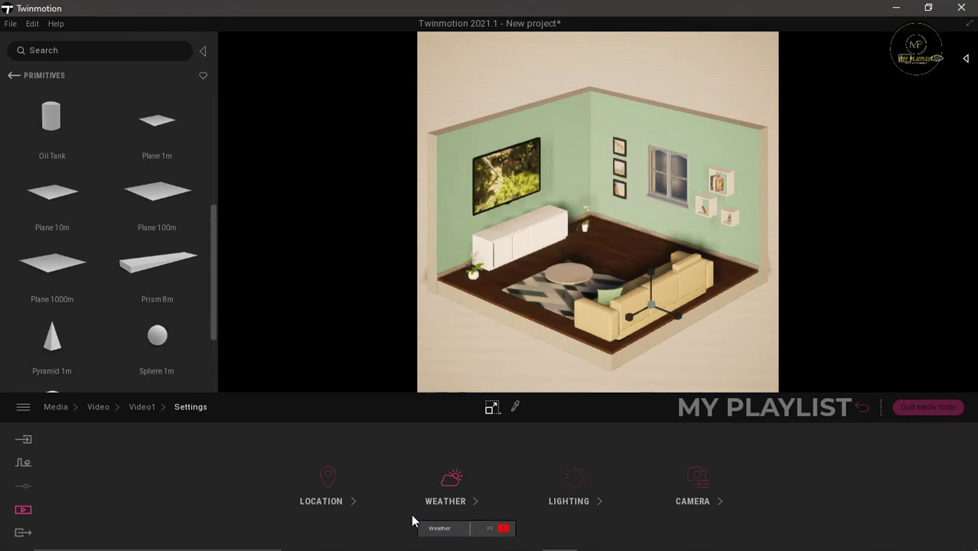
{"action": "left_click", "coordinate": [698, 480]}
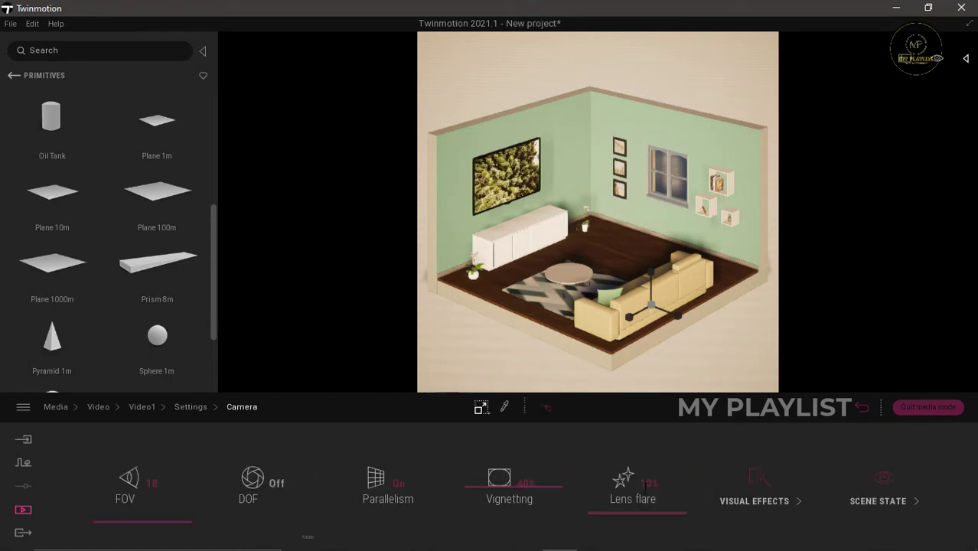
{"action": "left_click_drag", "start_coordinate": [504, 483], "coordinate": [511, 462]}
Recolour the ground plane's MI_Base material to turquoise 6AE4D5.
{"action": "left_click", "coordinate": [13, 75]}
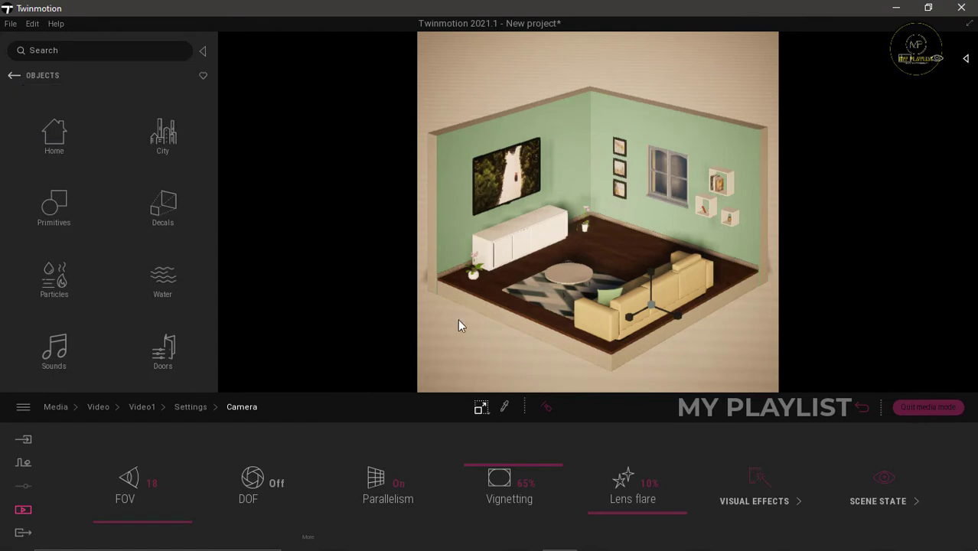
{"action": "left_click", "coordinate": [504, 406]}
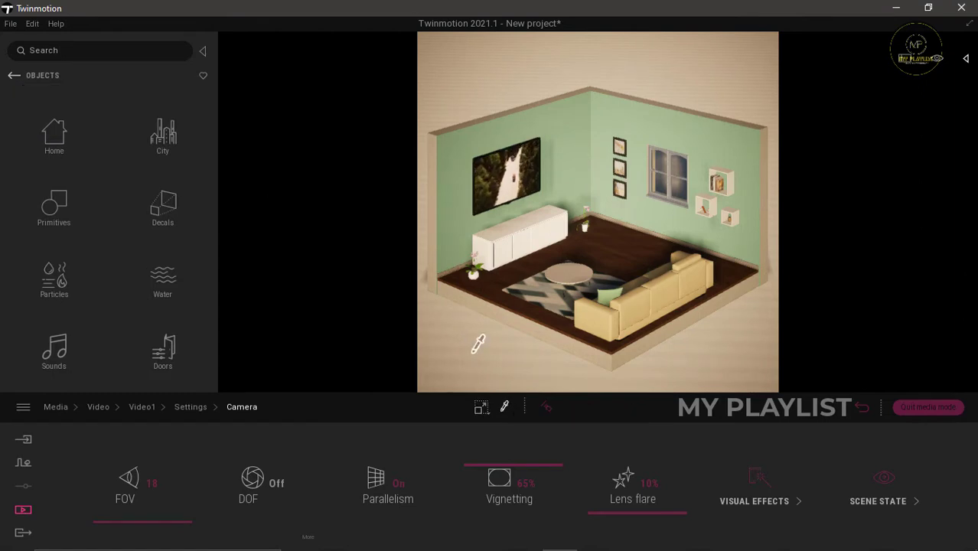
{"action": "left_click", "coordinate": [478, 343]}
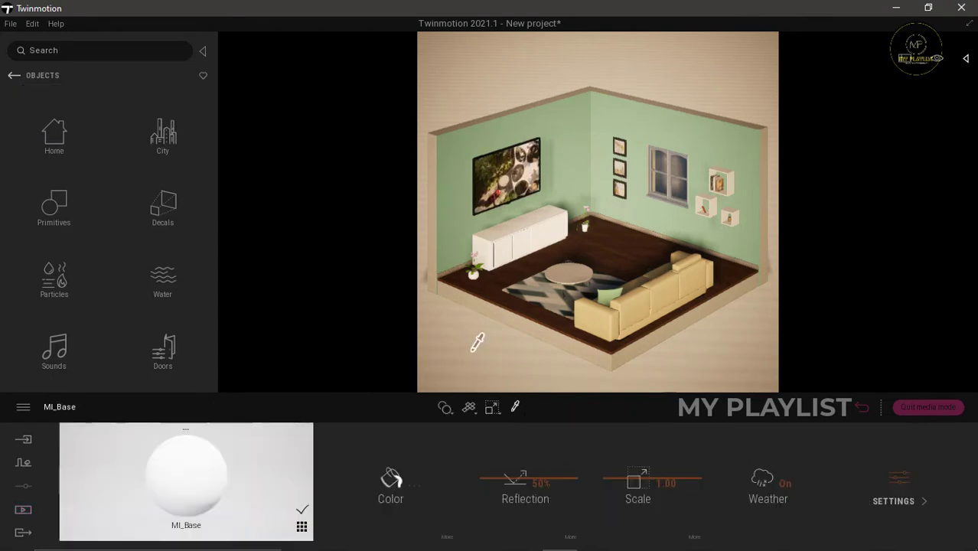
{"action": "left_click", "coordinate": [417, 489]}
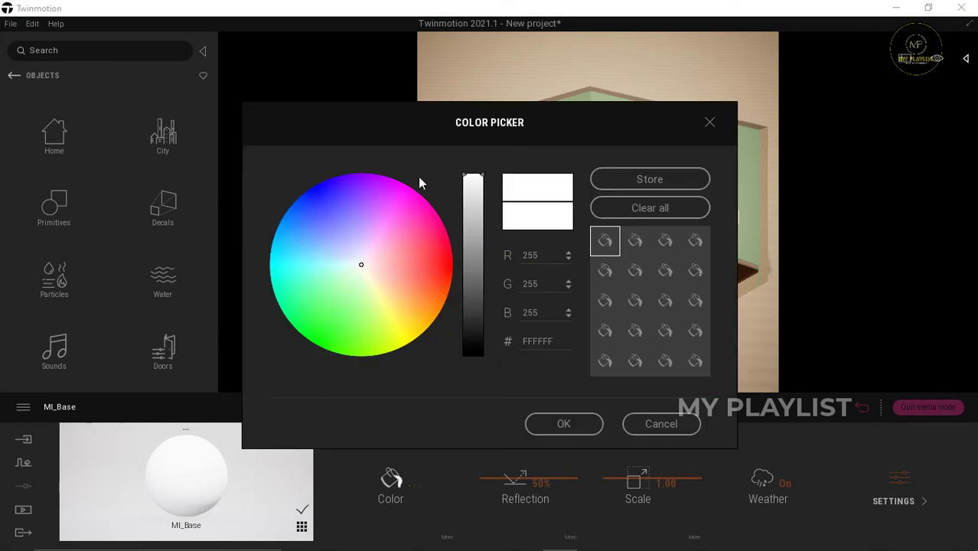
{"action": "left_click_drag", "start_coordinate": [469, 135], "coordinate": [740, 254]}
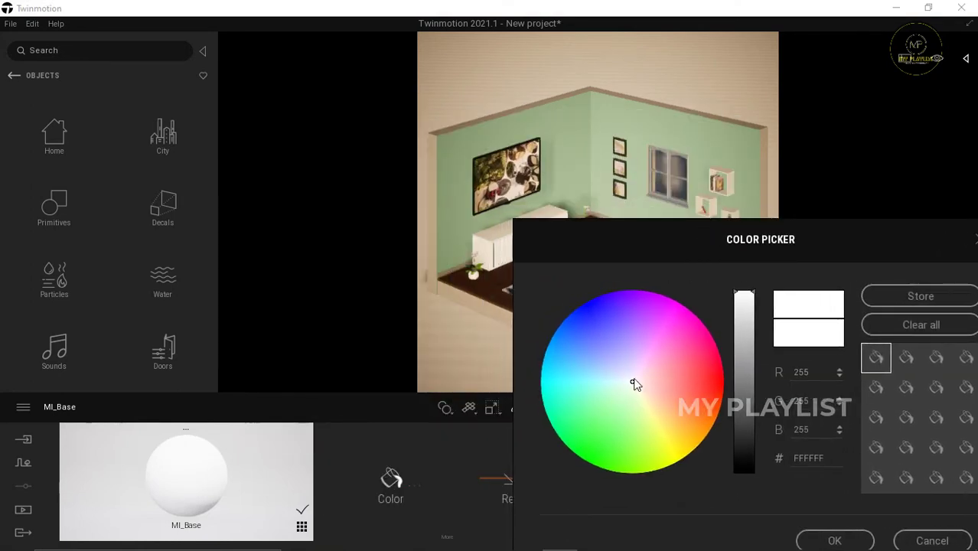
{"action": "mouse_move", "coordinate": [632, 387]}
{"action": "left_mouse_down"}
{"action": "mouse_move", "coordinate": [602, 397]}
{"action": "mouse_move", "coordinate": [599, 410]}
{"action": "mouse_move", "coordinate": [673, 420]}
{"action": "mouse_move", "coordinate": [667, 363]}
{"action": "mouse_move", "coordinate": [608, 398]}
{"action": "mouse_move", "coordinate": [621, 378]}
{"action": "mouse_move", "coordinate": [645, 370]}
{"action": "mouse_move", "coordinate": [635, 400]}
{"action": "mouse_move", "coordinate": [666, 428]}
{"action": "mouse_move", "coordinate": [652, 393]}
{"action": "left_mouse_up"}
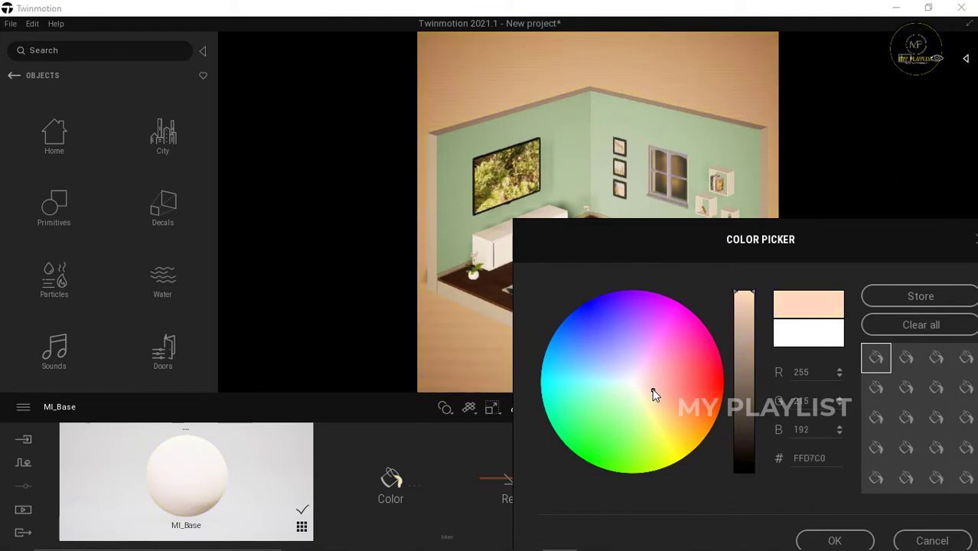
{"action": "mouse_move", "coordinate": [747, 344]}
{"action": "left_mouse_down"}
{"action": "mouse_move", "coordinate": [748, 438]}
{"action": "mouse_move", "coordinate": [747, 387]}
{"action": "left_mouse_up"}
{"action": "left_click", "coordinate": [605, 390]}
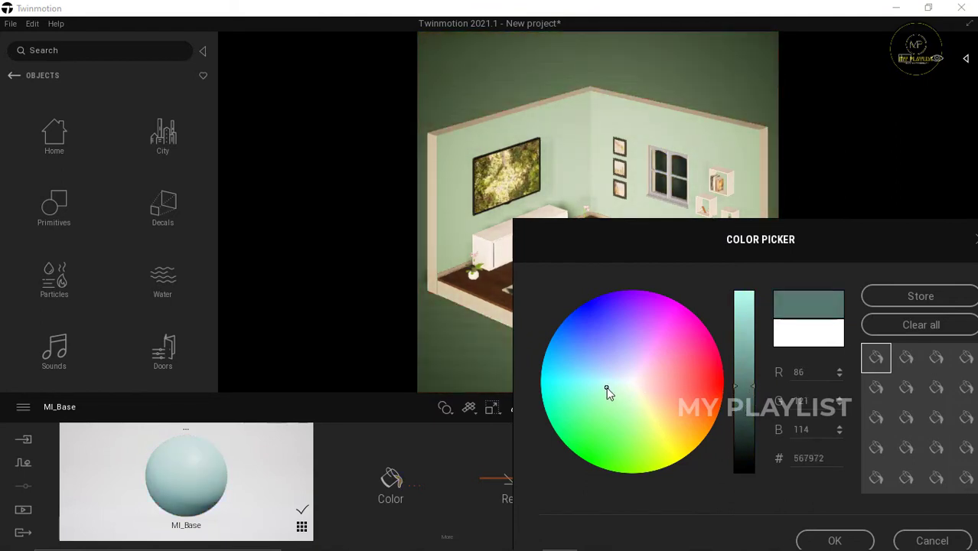
{"action": "left_click", "coordinate": [584, 387]}
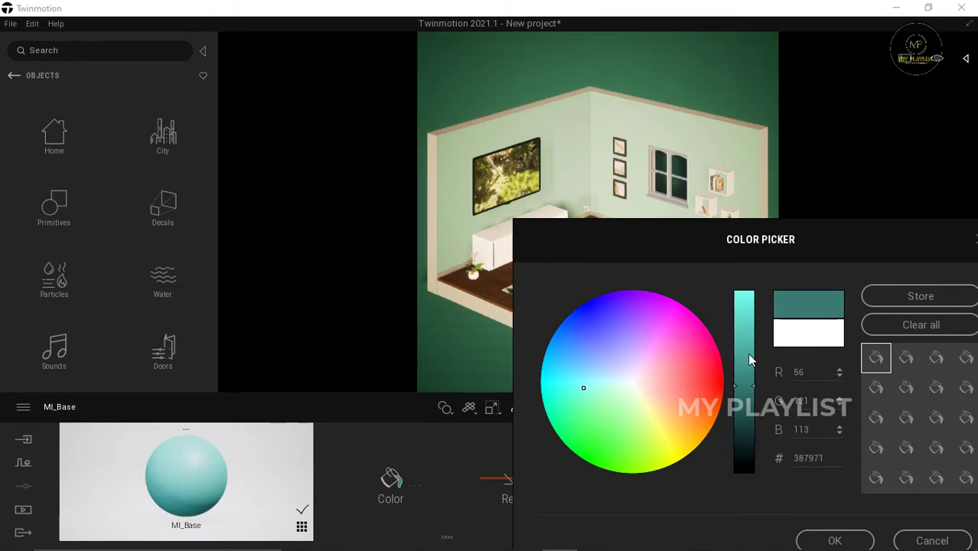
{"action": "left_click_drag", "start_coordinate": [750, 359], "coordinate": [751, 306]}
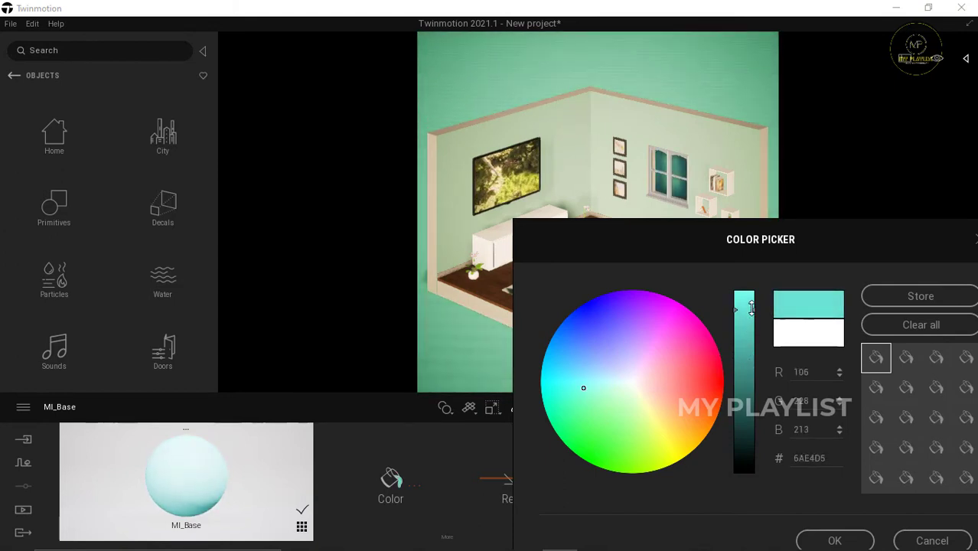
{"action": "left_click", "coordinate": [835, 540]}
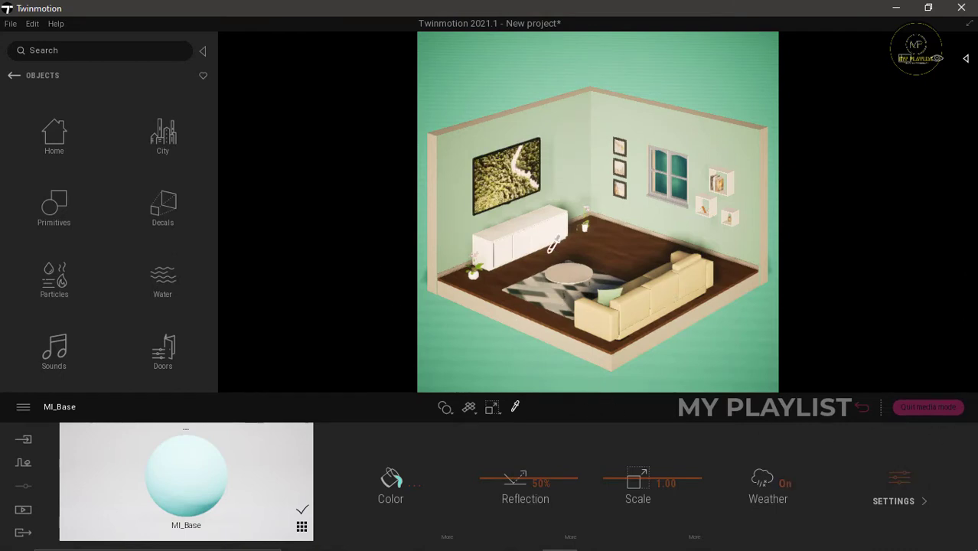
Sample the white marble top of the TV cabinet and recolour it to dark brown 453330.
{"action": "left_click", "coordinate": [526, 218]}
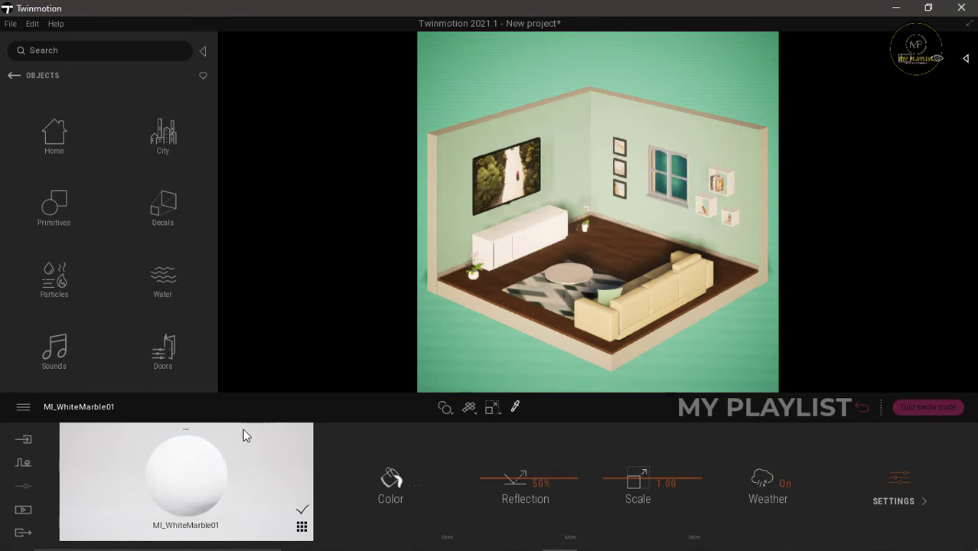
{"action": "left_click", "coordinate": [12, 76]}
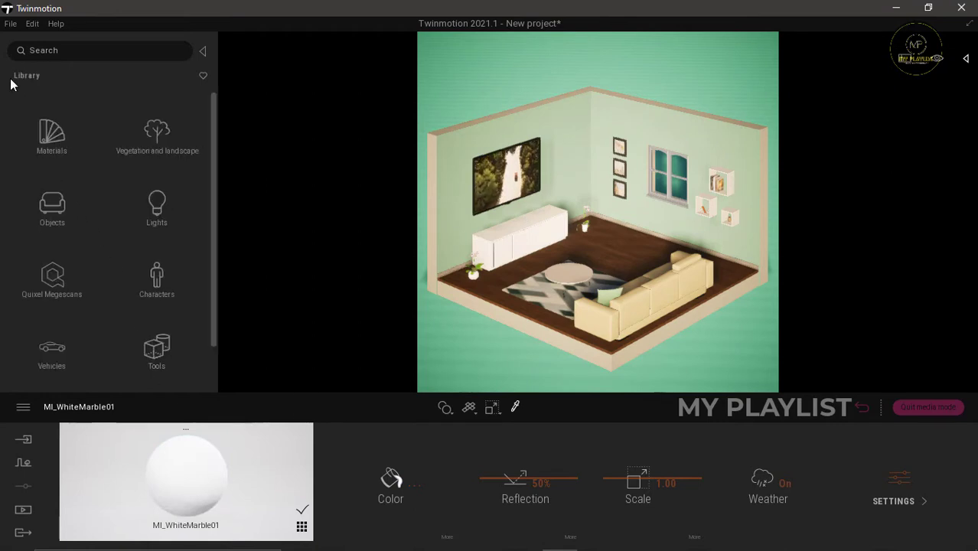
{"action": "left_click", "coordinate": [417, 484]}
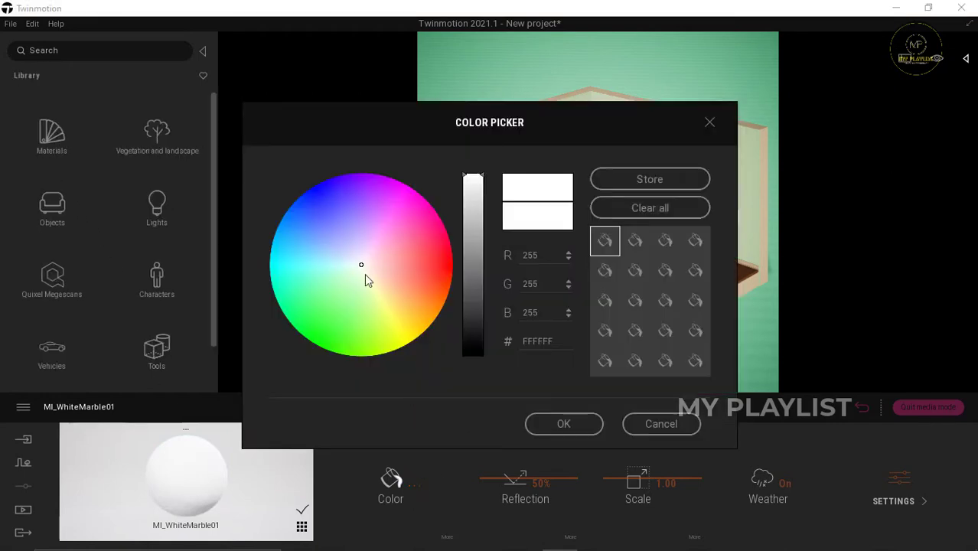
{"action": "left_click_drag", "start_coordinate": [361, 268], "coordinate": [389, 268]}
{"action": "left_click_drag", "start_coordinate": [478, 269], "coordinate": [478, 314]}
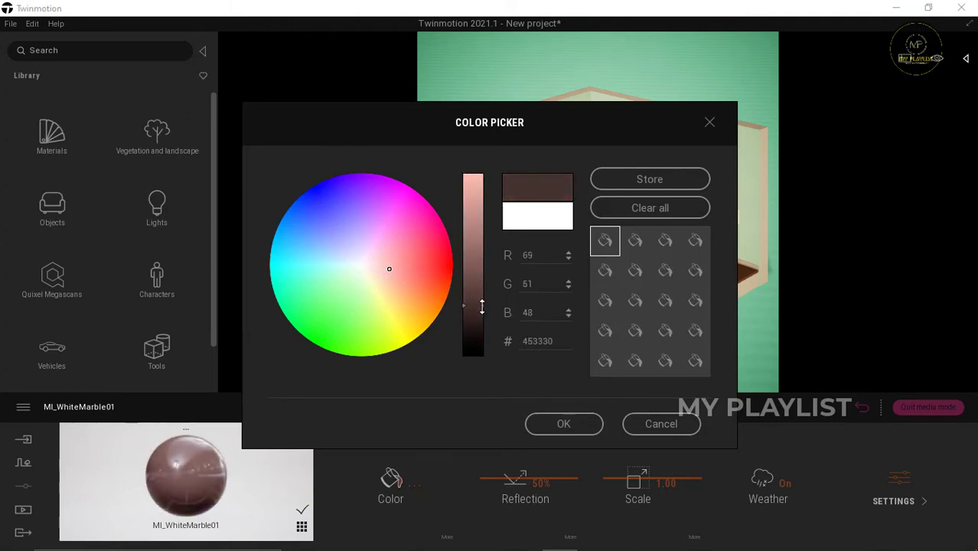
{"action": "left_click", "coordinate": [563, 423]}
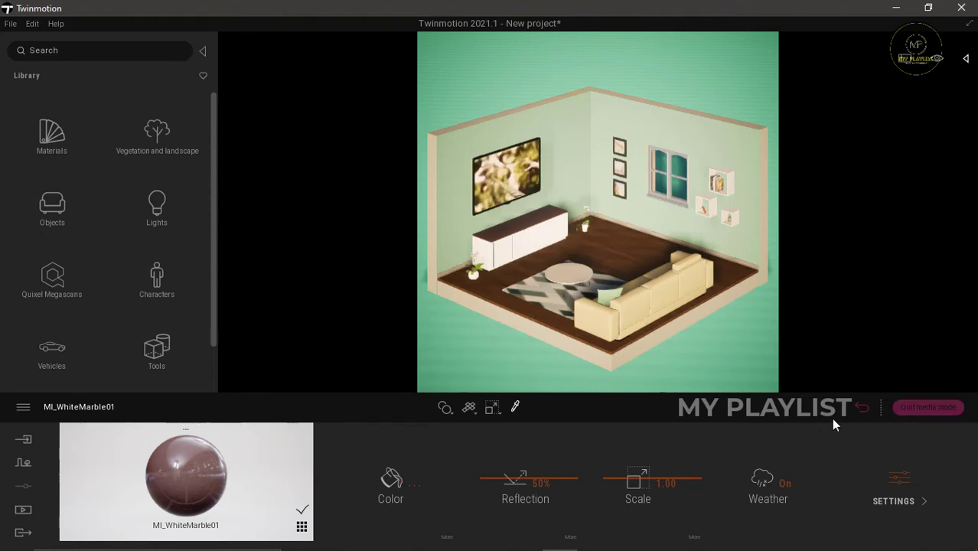
Quit media mode and bring the whole room back into view from the front.
{"action": "left_click", "coordinate": [921, 411]}
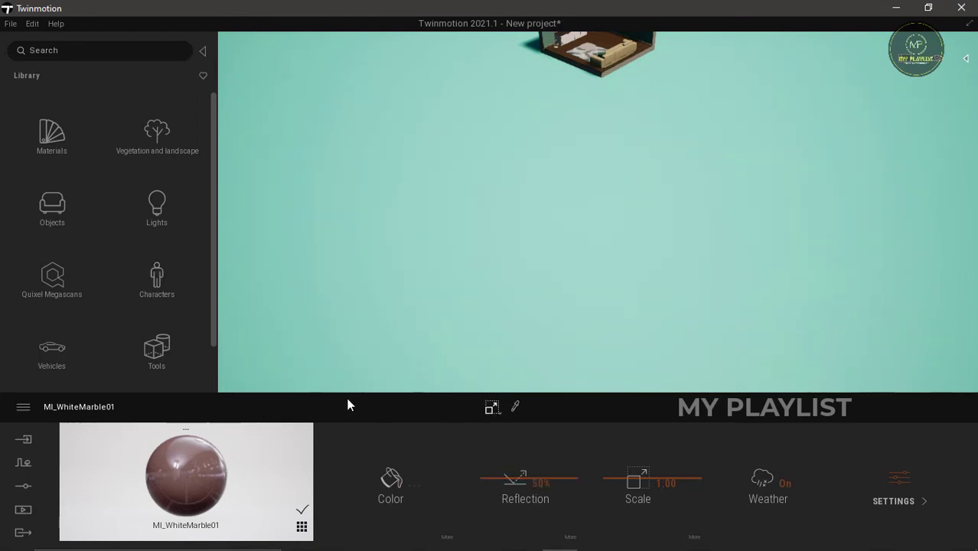
{"action": "key", "text": "space"}
{"action": "right_click_drag", "start_coordinate": [590, 260], "coordinate": [589, 223]}
{"action": "scroll", "coordinate": [587, 202], "scroll_direction": "up", "scroll_amount": 7}
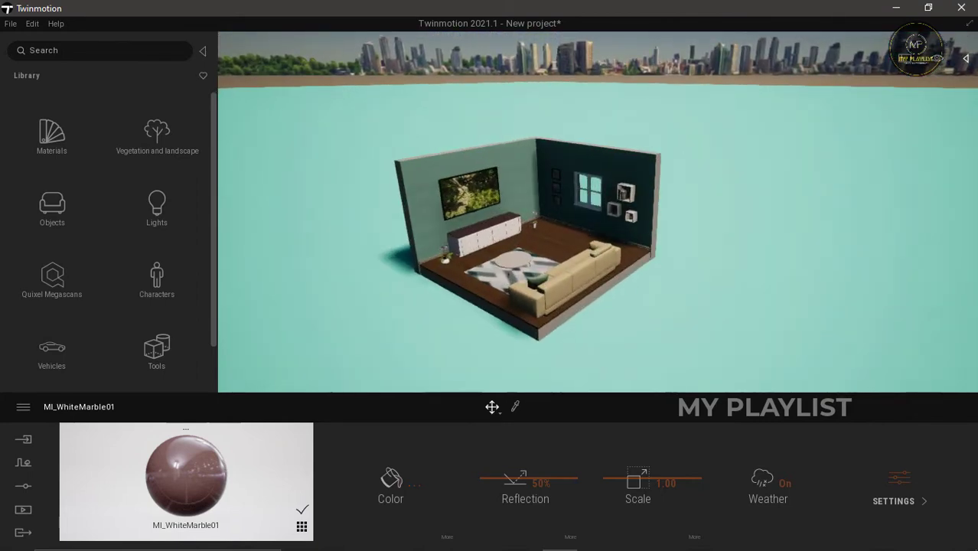
{"action": "right_click_drag", "start_coordinate": [444, 347], "coordinate": [453, 312]}
{"action": "middle_click_drag", "start_coordinate": [444, 347], "coordinate": [473, 268]}
{"action": "right_click_drag", "start_coordinate": [472, 268], "coordinate": [476, 301]}
Change the scene's time of day so sunlight falls on the window wall, keeping the whole room in view.
{"action": "left_click", "coordinate": [938, 93]}
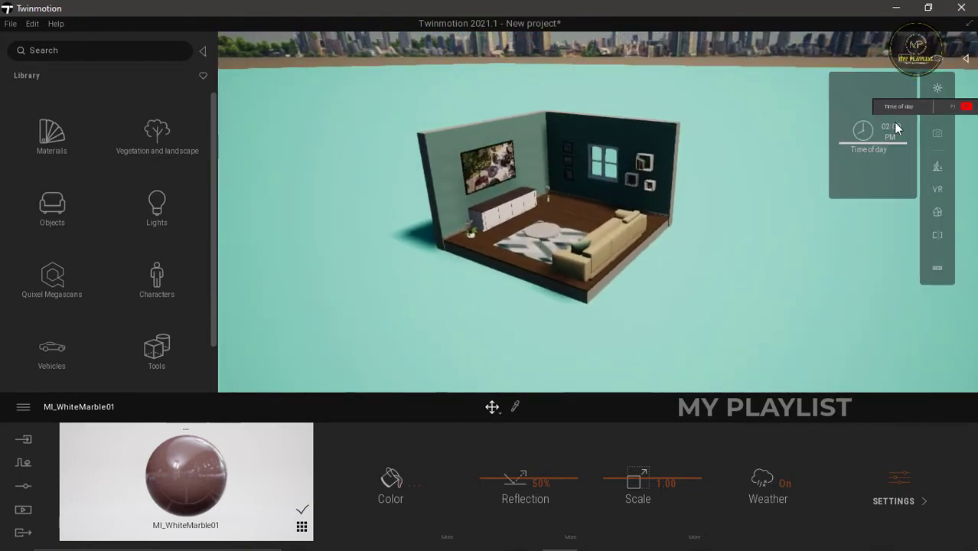
{"action": "left_click_drag", "start_coordinate": [894, 127], "coordinate": [770, 189]}
{"action": "right_click_drag", "start_coordinate": [497, 386], "coordinate": [549, 276]}
{"action": "scroll", "coordinate": [543, 285], "scroll_direction": "up", "scroll_amount": 1}
{"action": "scroll", "coordinate": [543, 285], "scroll_direction": "up", "scroll_amount": 3}
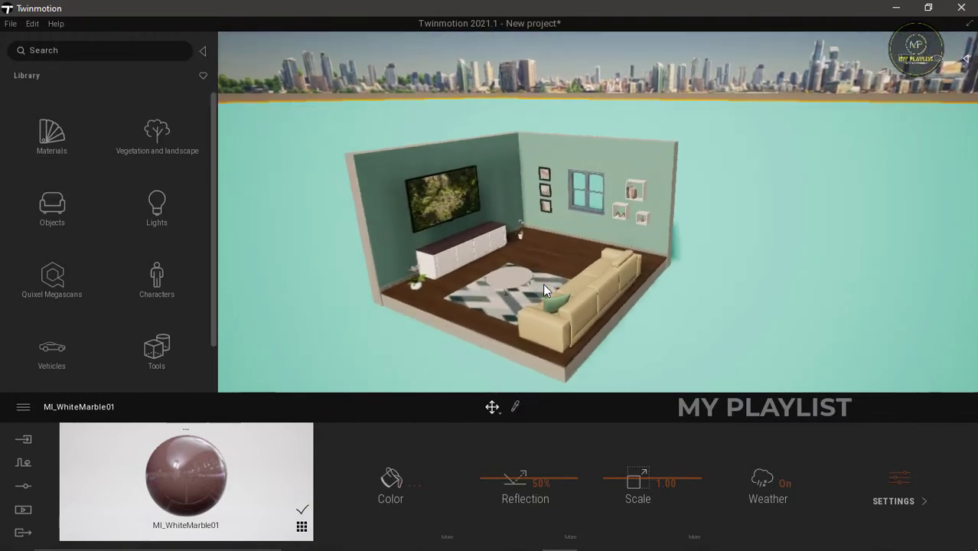
{"action": "right_click_drag", "start_coordinate": [551, 202], "coordinate": [513, 243]}
{"action": "scroll", "coordinate": [552, 207], "scroll_direction": "down", "scroll_amount": 3}
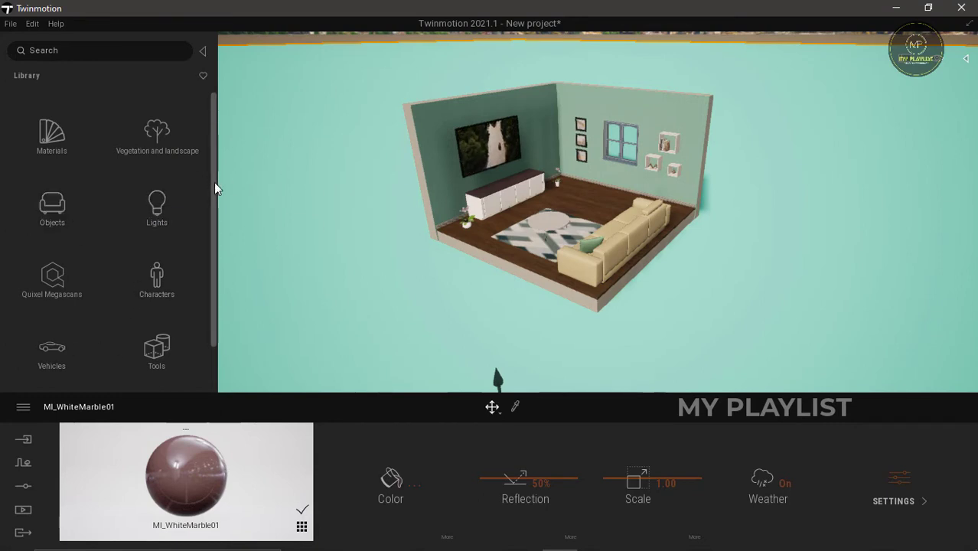
Place a Translator animator from the library's animator tools on the ground just outside the room's front edge, near the TV wall.
{"action": "left_click_drag", "start_coordinate": [215, 182], "coordinate": [223, 158]}
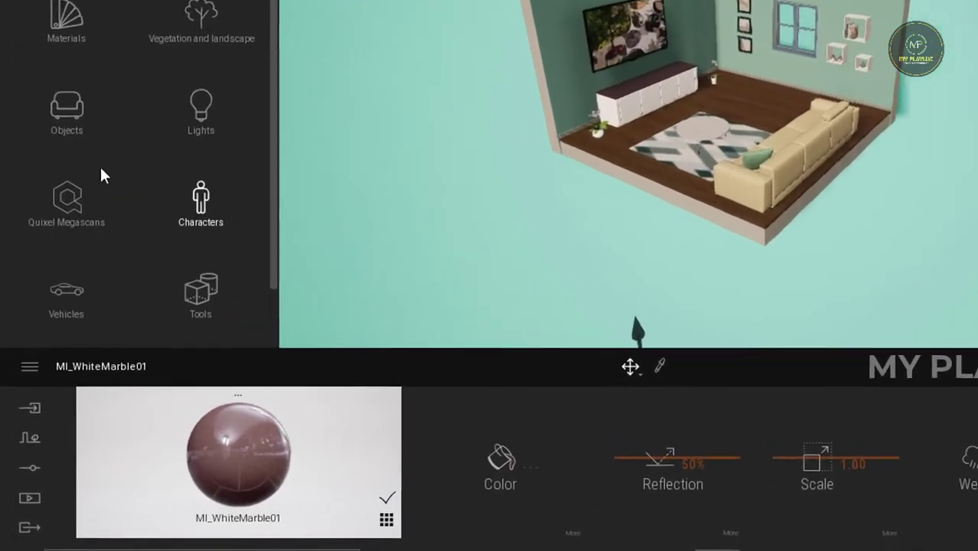
{"action": "scroll", "coordinate": [118, 203], "scroll_direction": "down", "scroll_amount": 1}
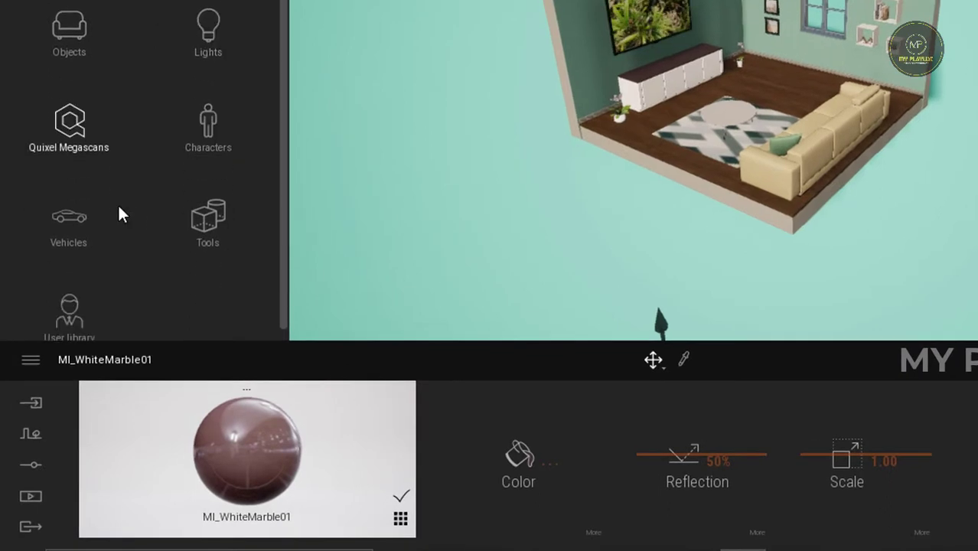
{"action": "left_click", "coordinate": [213, 221]}
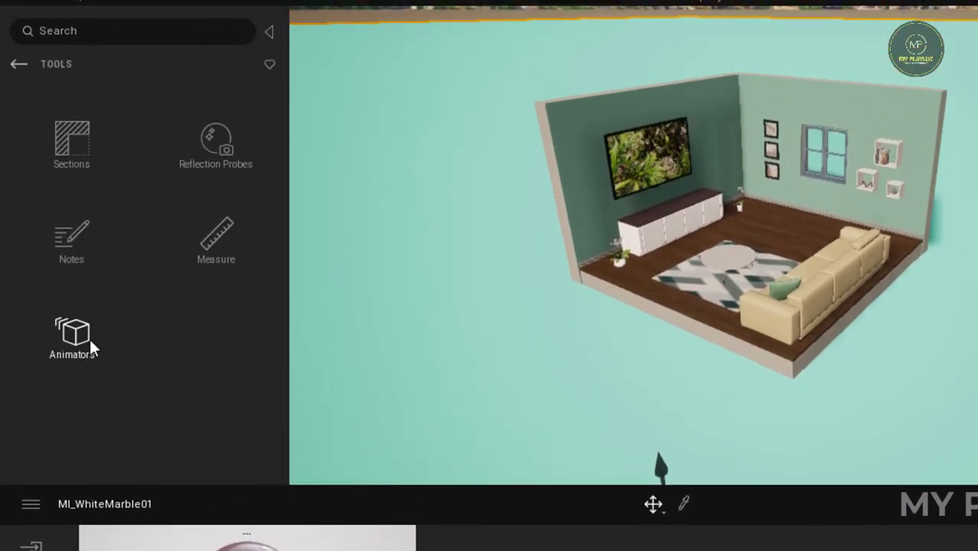
{"action": "left_click", "coordinate": [83, 334]}
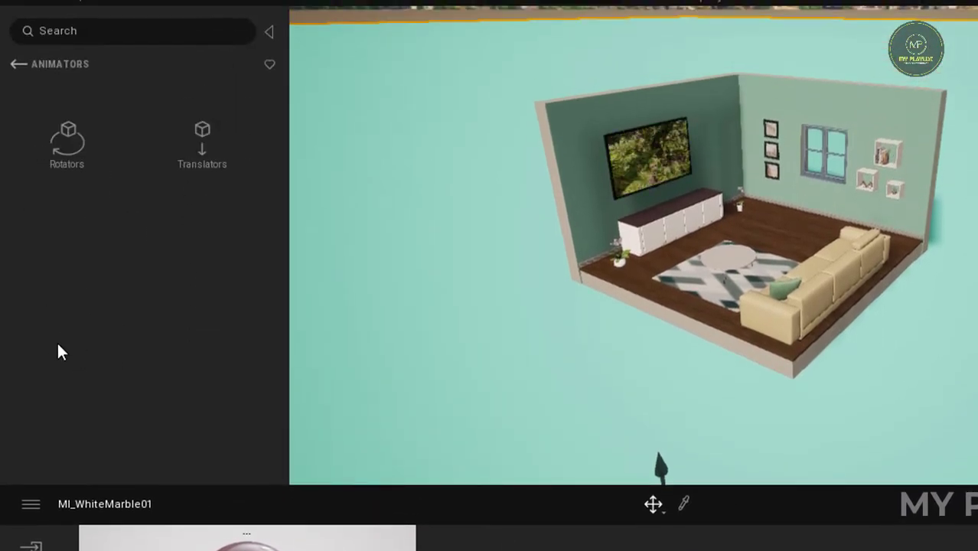
{"action": "left_click", "coordinate": [200, 130]}
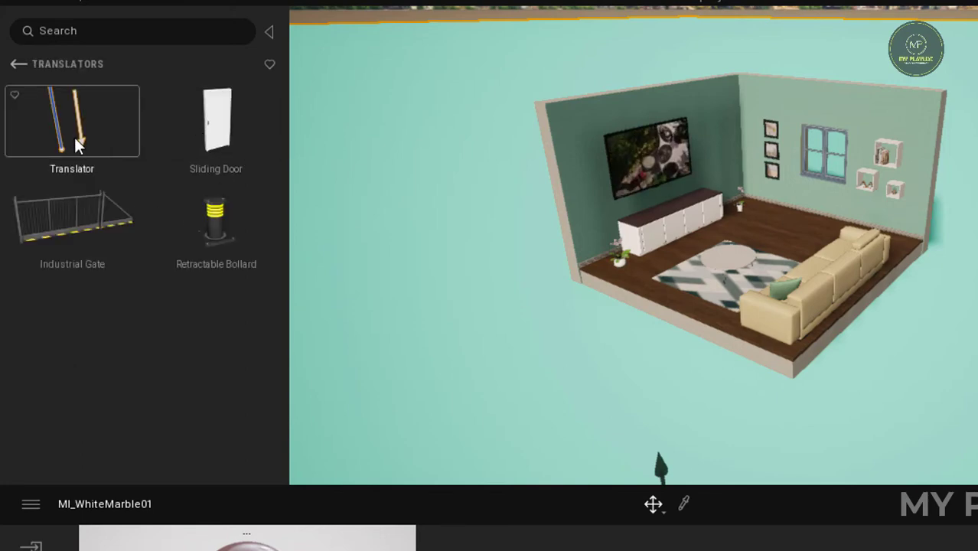
{"action": "left_click_drag", "start_coordinate": [70, 131], "coordinate": [578, 305]}
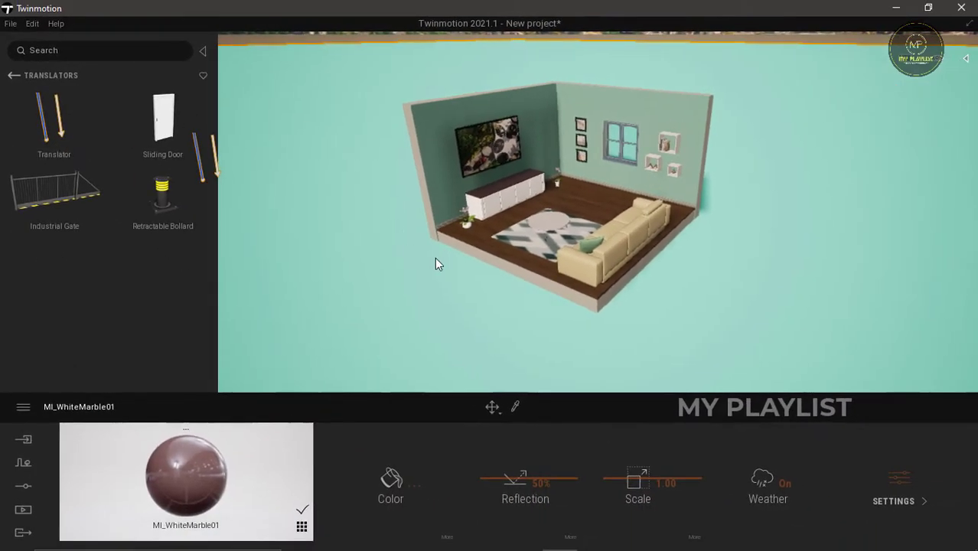
{"action": "left_click_drag", "start_coordinate": [434, 264], "coordinate": [456, 293]}
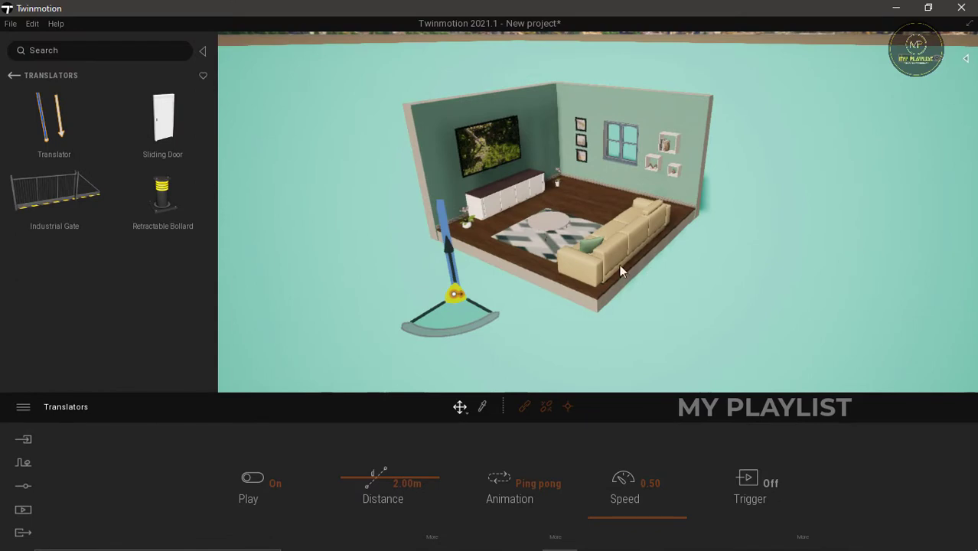
Link the sofa and its cushions to the translator.
{"action": "left_click", "coordinate": [523, 406]}
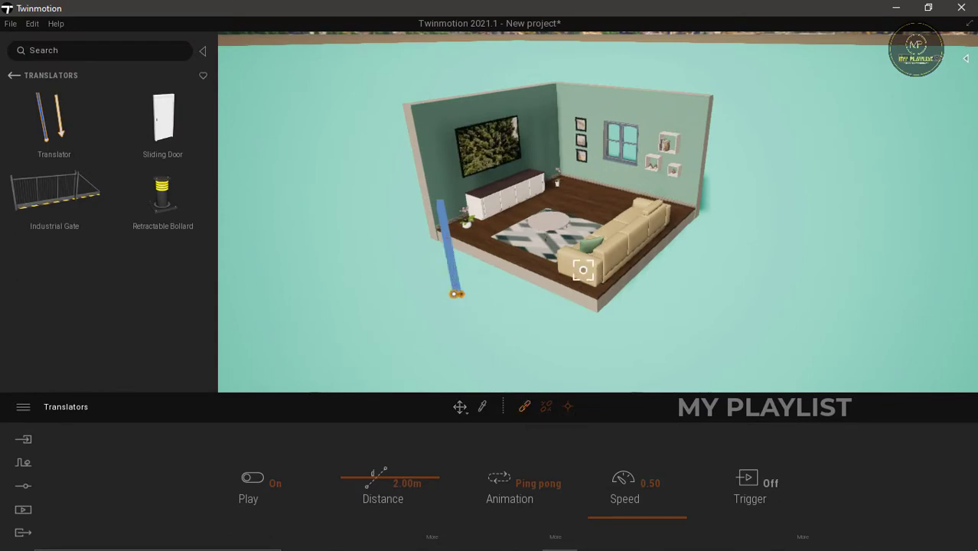
{"action": "left_click", "coordinate": [587, 265]}
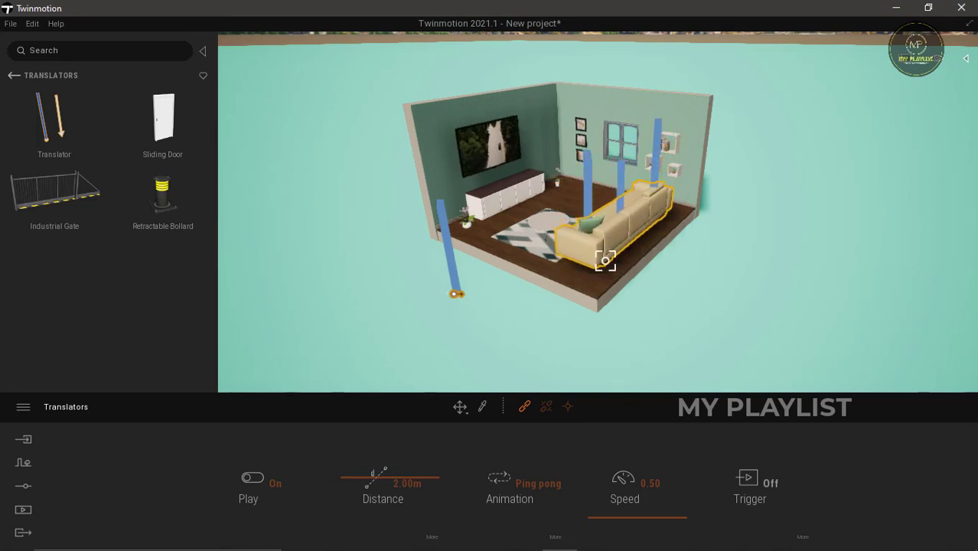
{"action": "scroll", "coordinate": [482, 273], "scroll_direction": "up", "scroll_amount": 3}
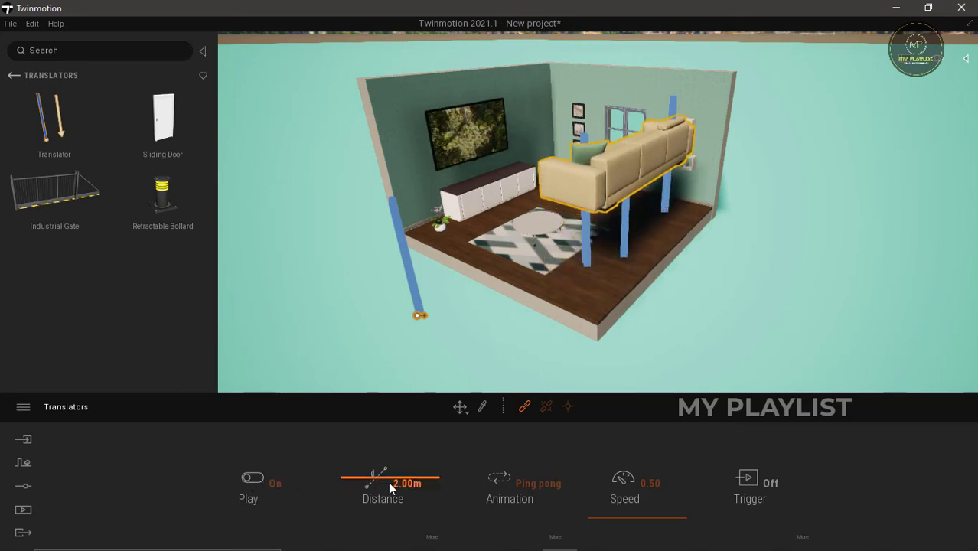
Set the translator's travel distance to 3 m.
{"action": "left_click_drag", "start_coordinate": [384, 476], "coordinate": [388, 470]}
{"action": "left_click_drag", "start_coordinate": [388, 470], "coordinate": [364, 486]}
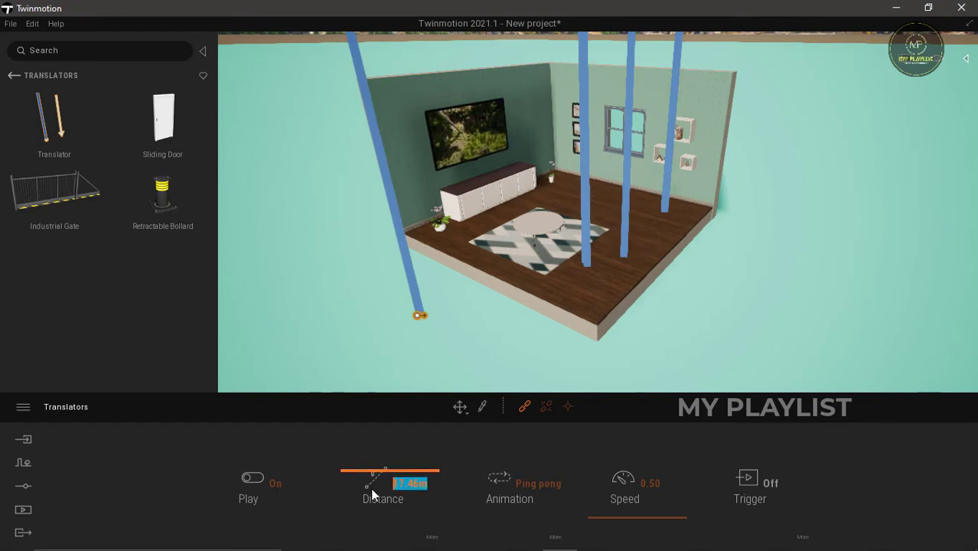
{"action": "type", "text": "3"}
{"action": "key", "text": "Return"}
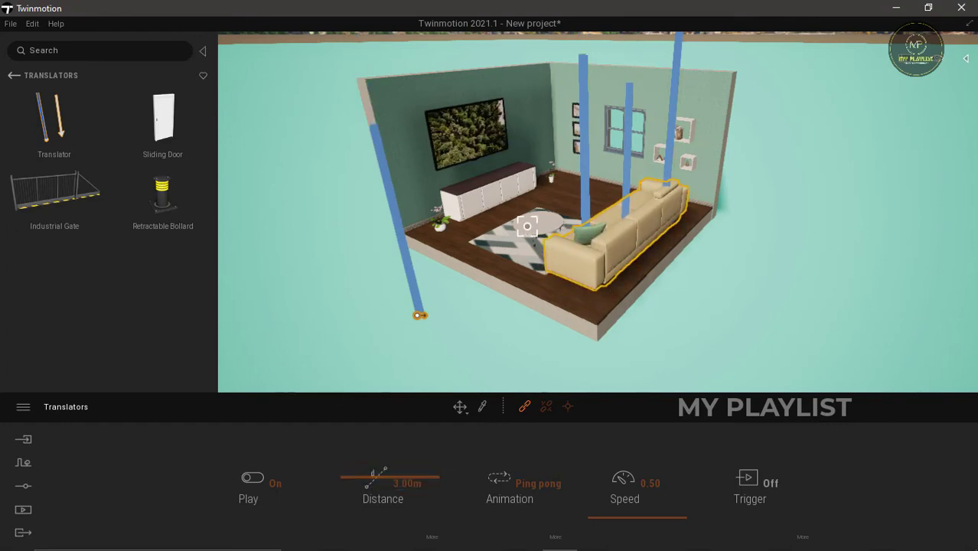
Set the translator's animation mode to Once.
{"action": "right_click_drag", "start_coordinate": [488, 303], "coordinate": [488, 303]}
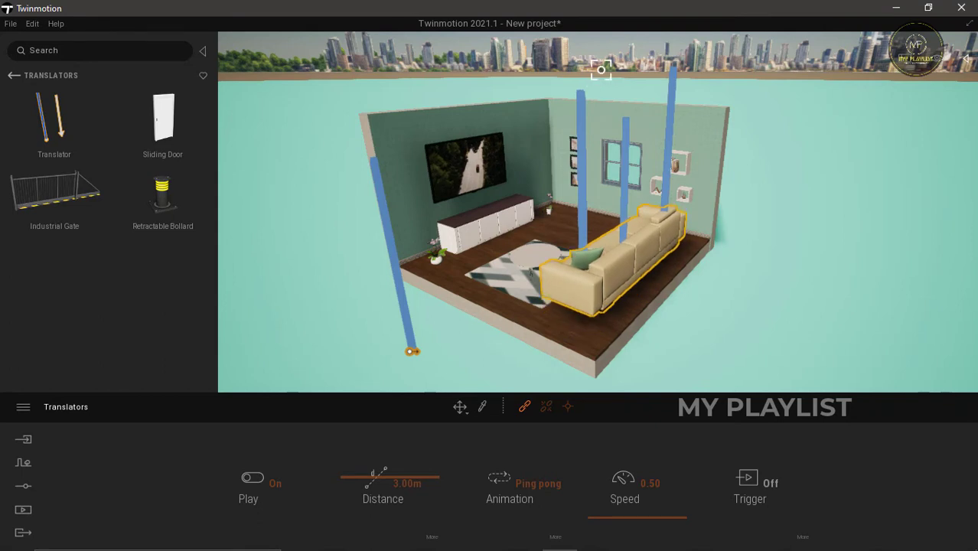
{"action": "left_click", "coordinate": [540, 476]}
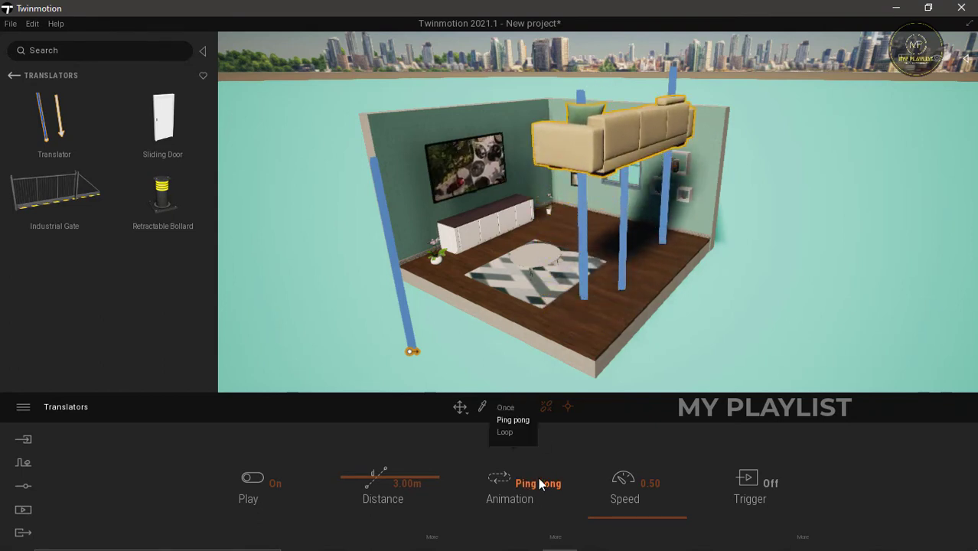
{"action": "left_click", "coordinate": [509, 408]}
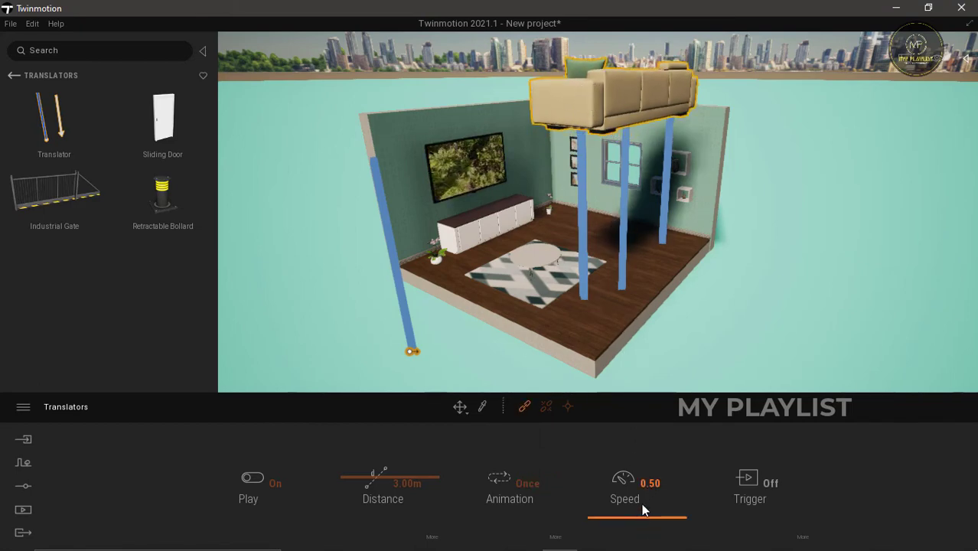
Set the translator's animation mode to Ping pong and its speed to 3.
{"action": "left_click", "coordinate": [535, 482]}
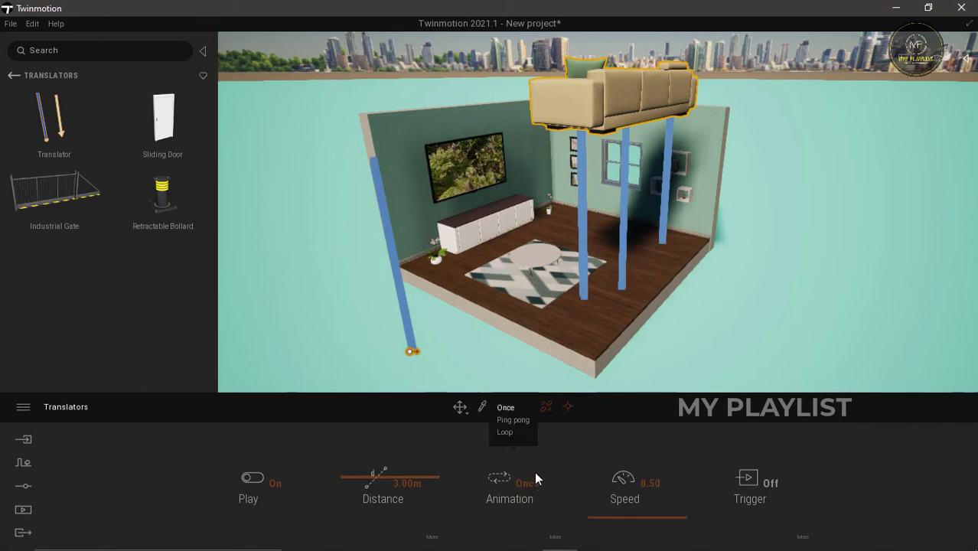
{"action": "left_click", "coordinate": [533, 421]}
{"action": "double_click", "coordinate": [653, 482]}
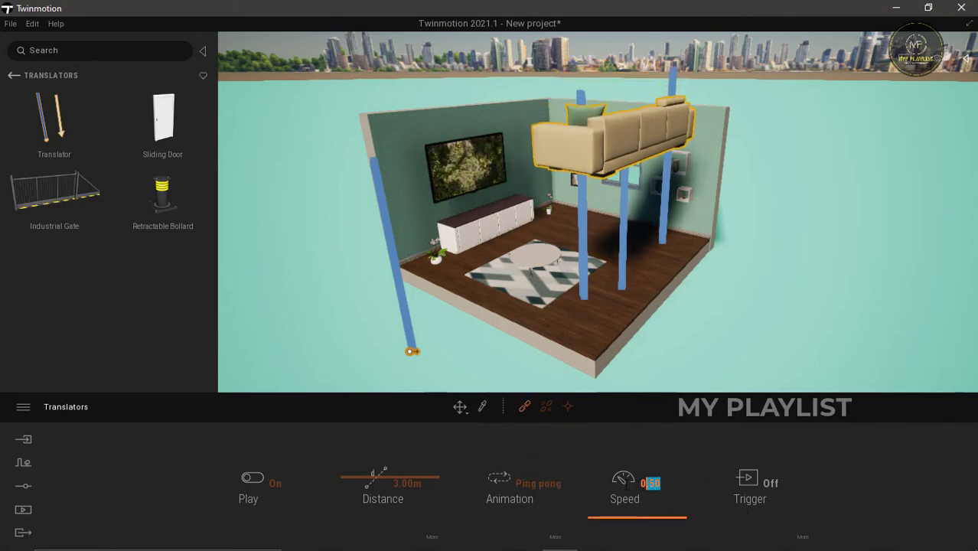
{"action": "type", "text": "3"}
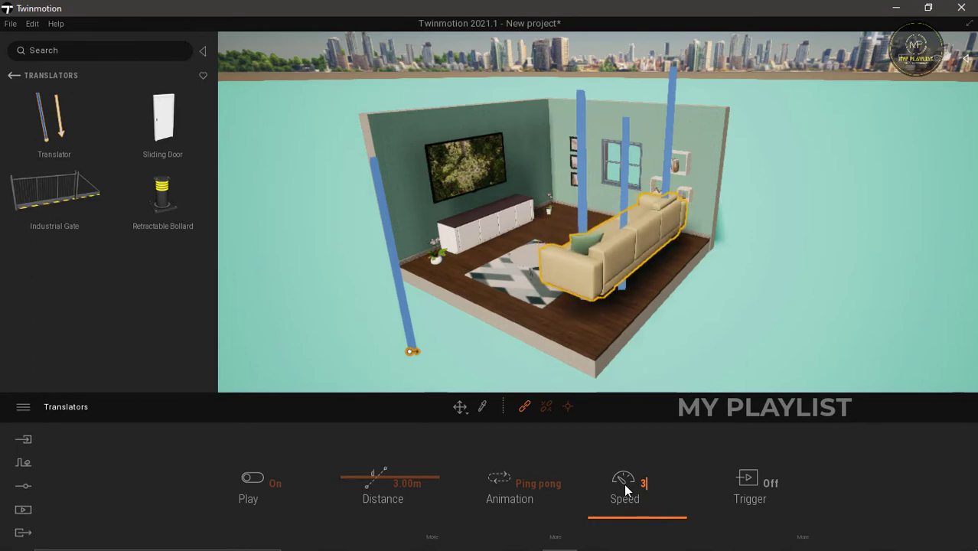
{"action": "key", "text": "Return"}
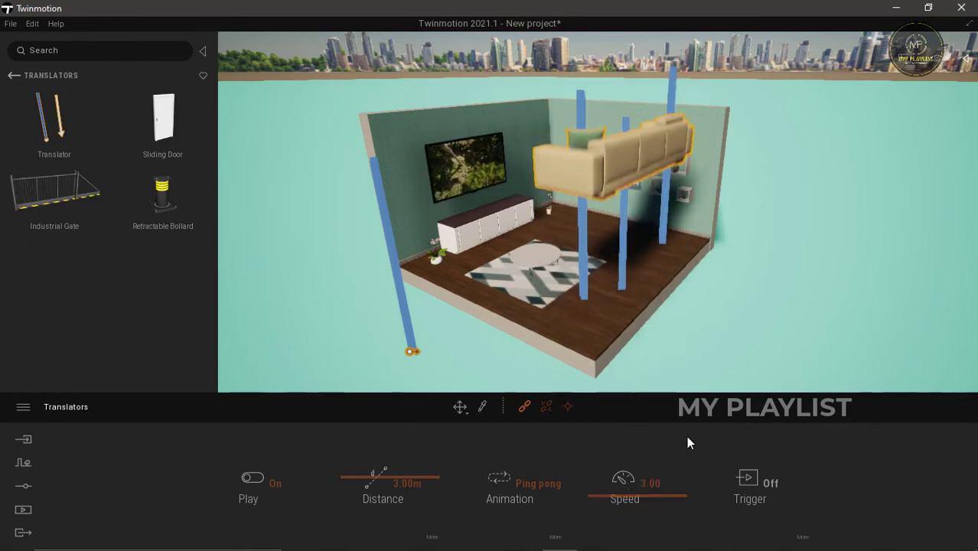
Switch the translator's trigger on and off again, and set its animation mode to Once.
{"action": "left_click", "coordinate": [771, 483]}
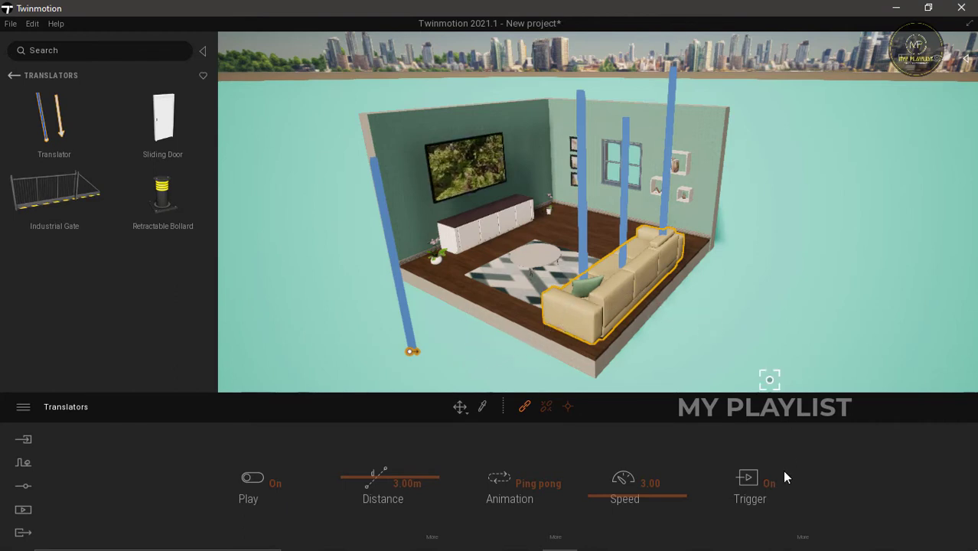
{"action": "left_click", "coordinate": [767, 484]}
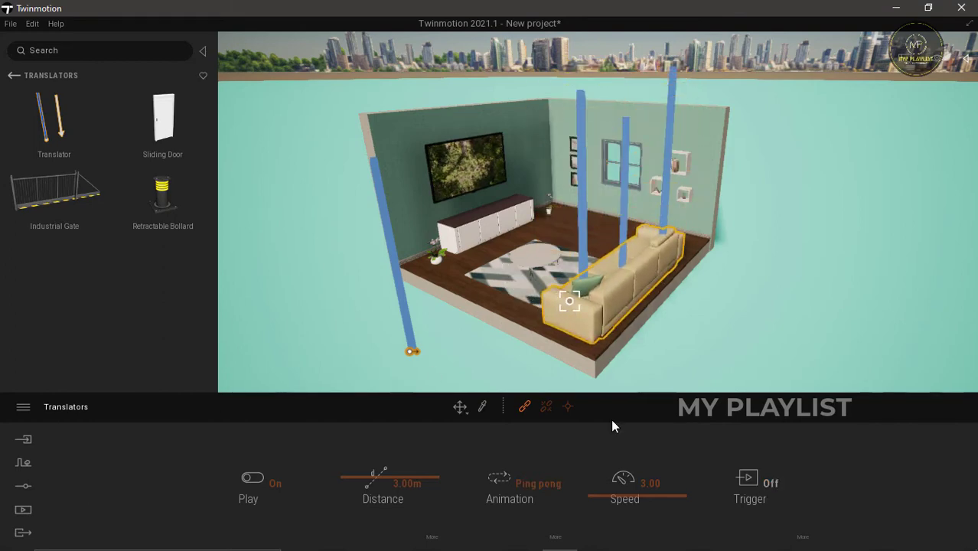
{"action": "left_click", "coordinate": [524, 485]}
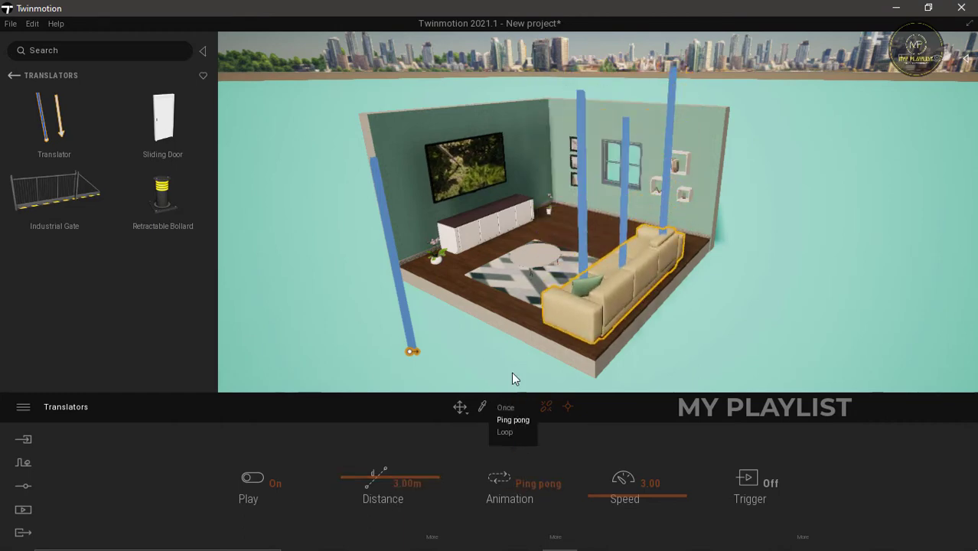
{"action": "left_click", "coordinate": [537, 481]}
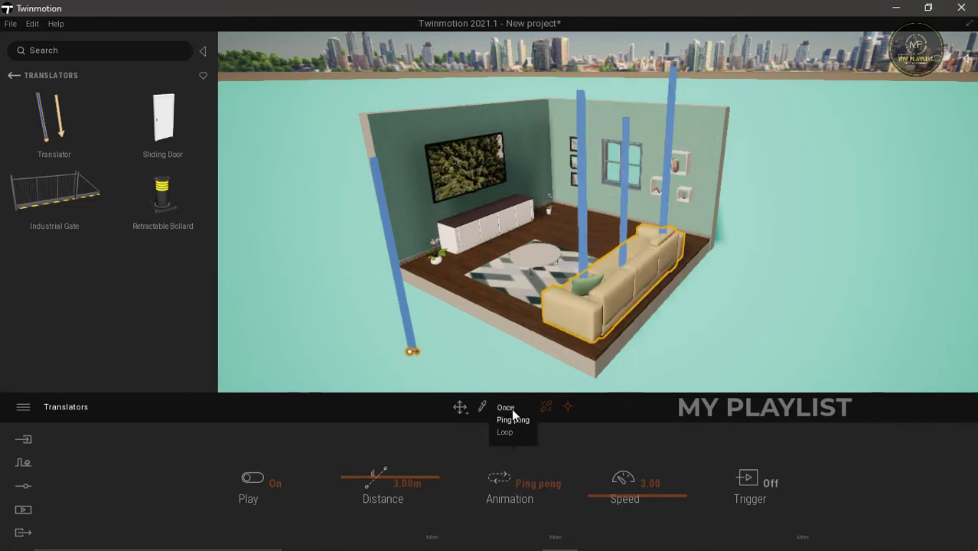
{"action": "left_click", "coordinate": [511, 408]}
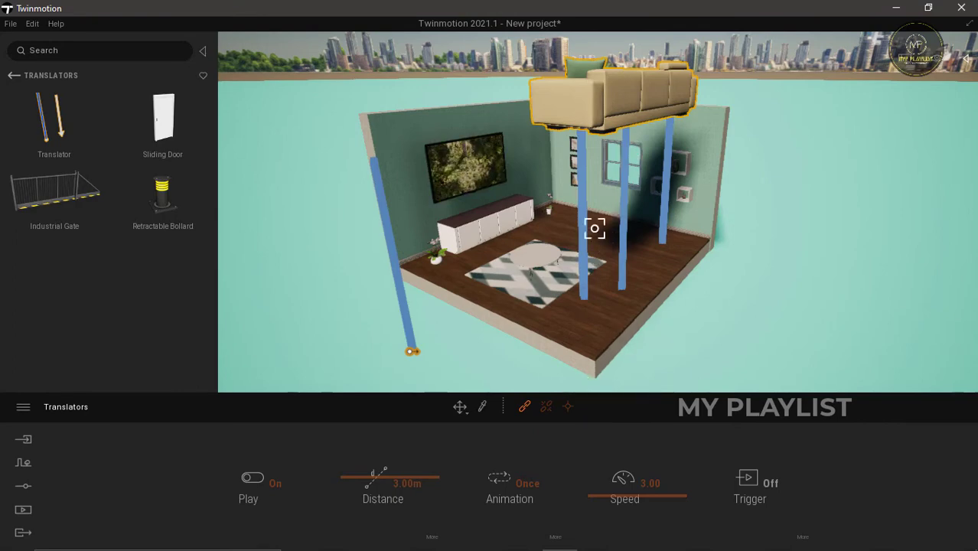
Unlink the sofa from the translator.
{"action": "left_click", "coordinate": [545, 406]}
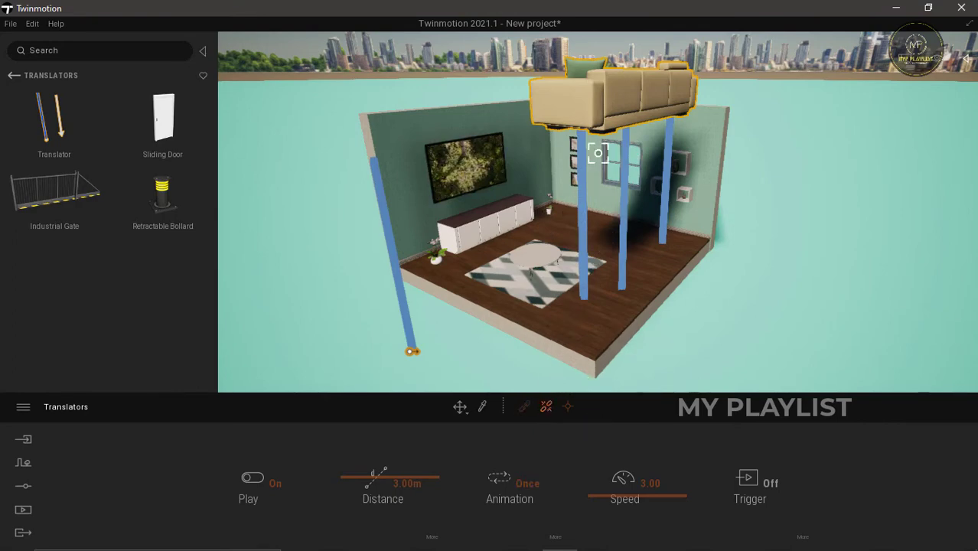
{"action": "left_click", "coordinate": [596, 117]}
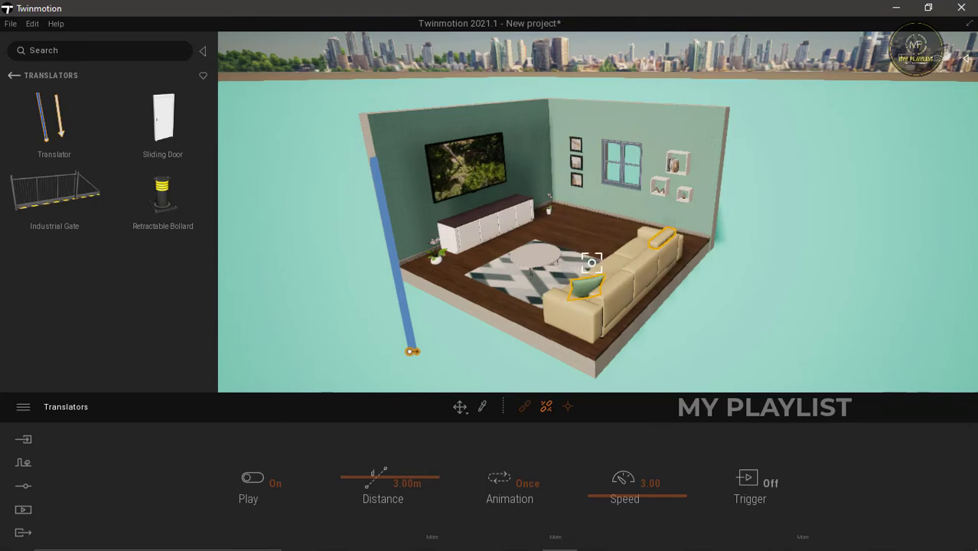
Rotate the translator by 90° about a horizontal axis to lay it flat.
{"action": "left_click", "coordinate": [459, 407]}
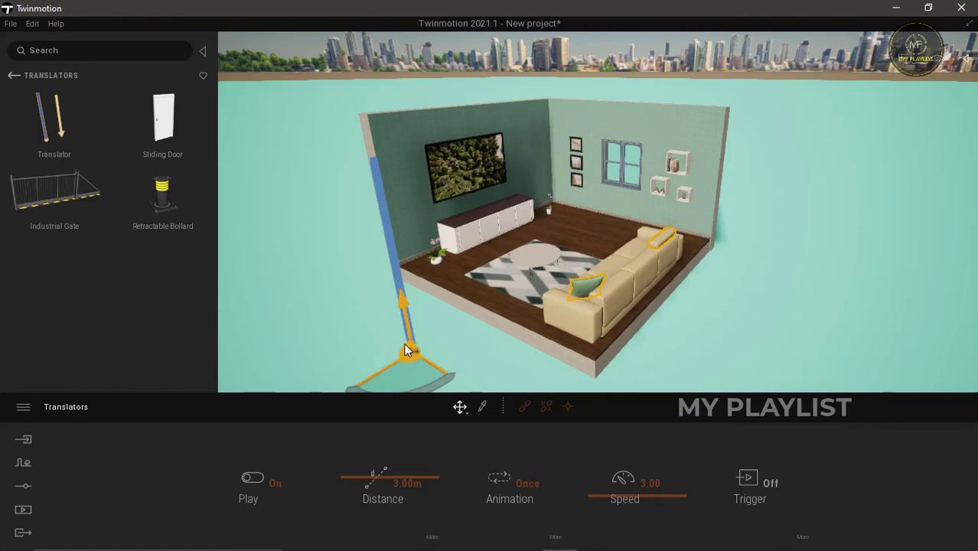
{"action": "key", "text": "space"}
{"action": "left_click_drag", "start_coordinate": [432, 330], "coordinate": [443, 290]}
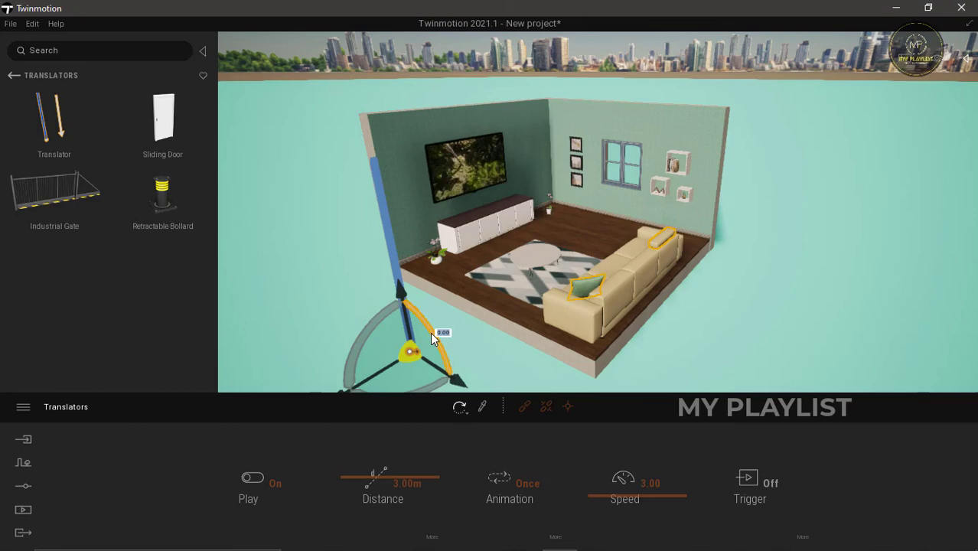
{"action": "type", "text": "90"}
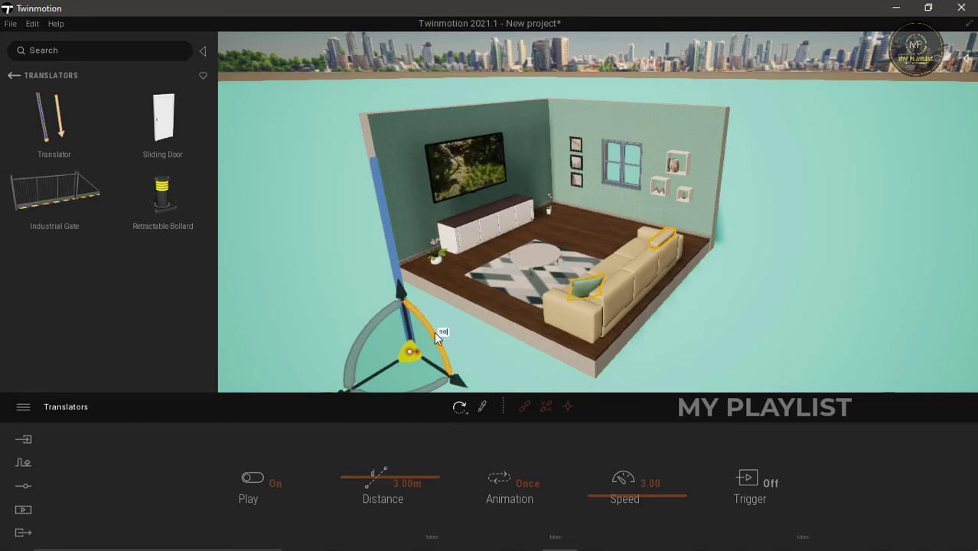
{"action": "key", "text": "Return"}
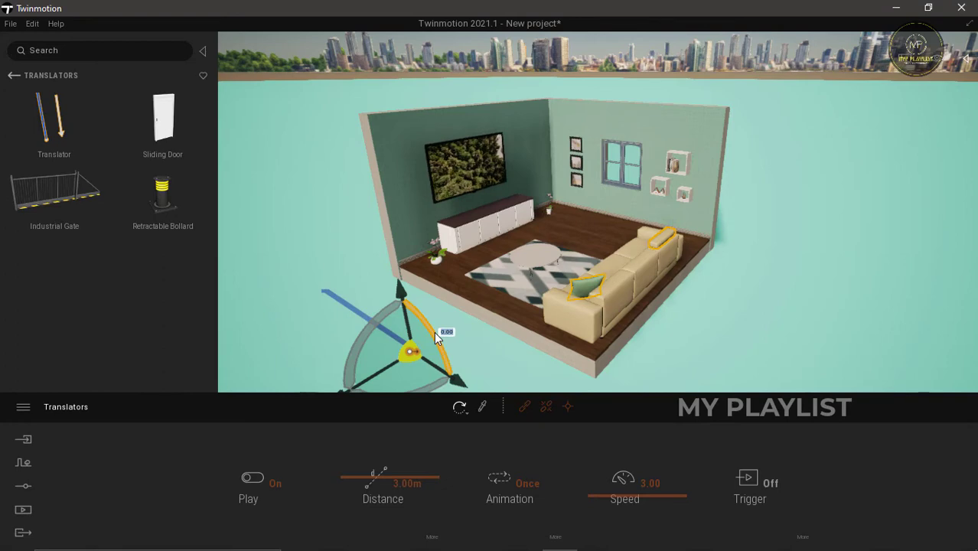
Rotate the translator by -90° twice about the same axis so it lies flat in the opposite direction, parallel to the room's front edge.
{"action": "type", "text": "90"}
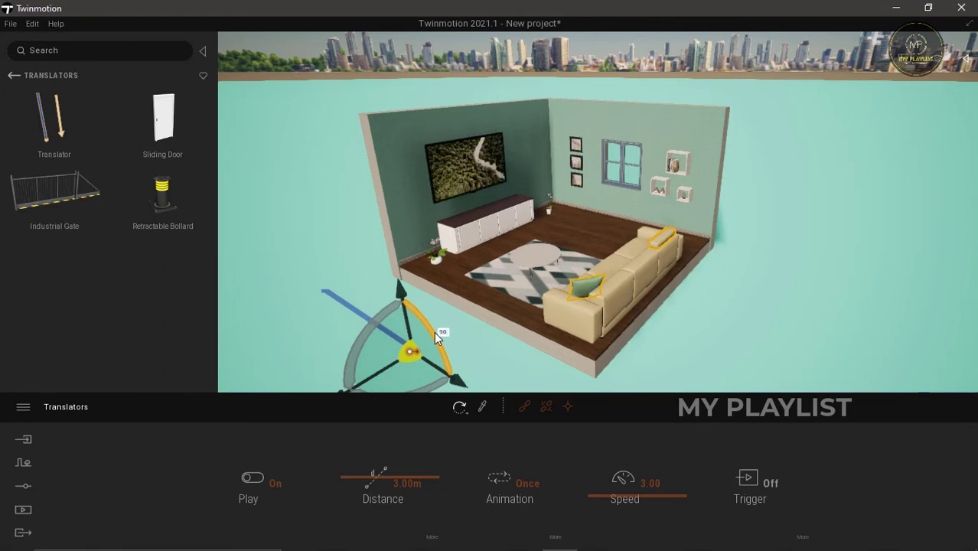
{"action": "key", "text": "BackSpace"}
{"action": "key", "text": "BackSpace"}
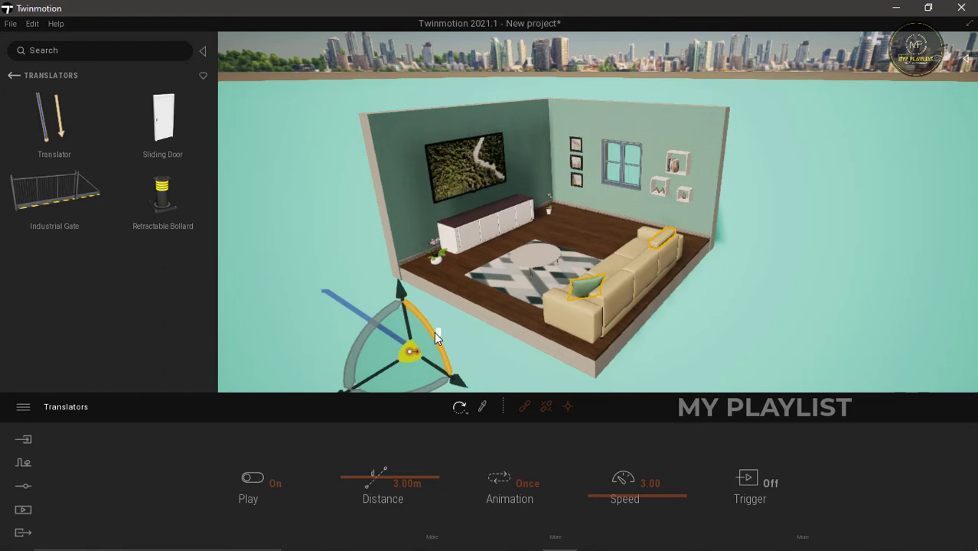
{"action": "type", "text": "-90"}
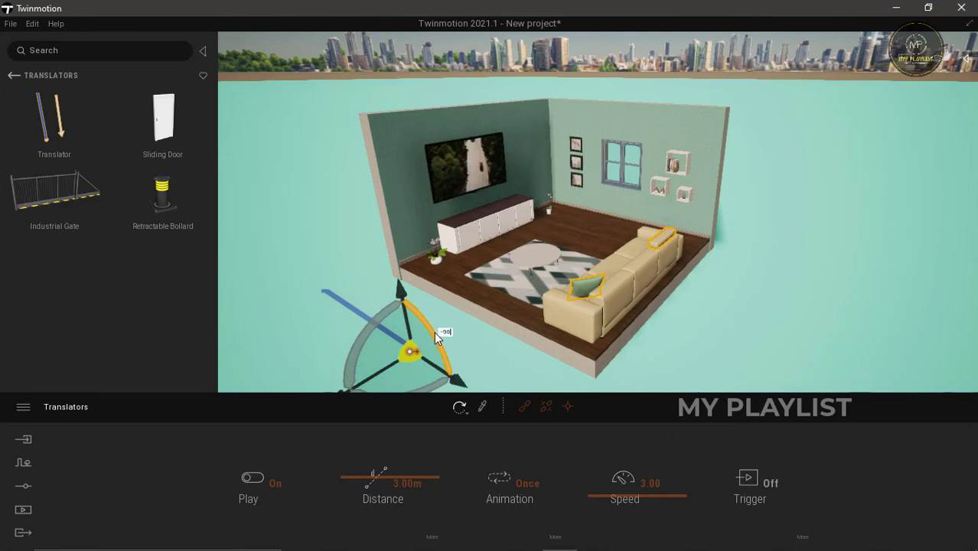
{"action": "key", "text": "Return"}
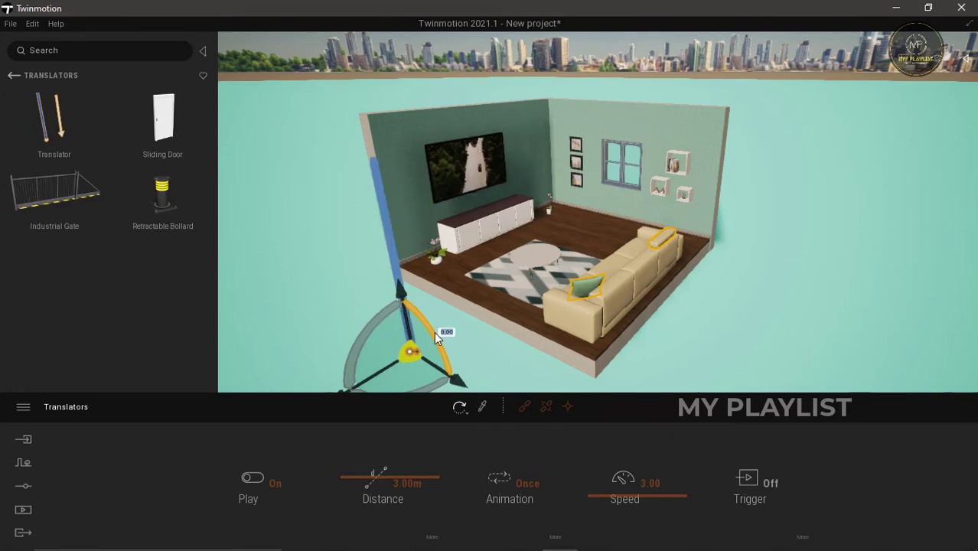
{"action": "type", "text": "-90"}
{"action": "key", "text": "Return"}
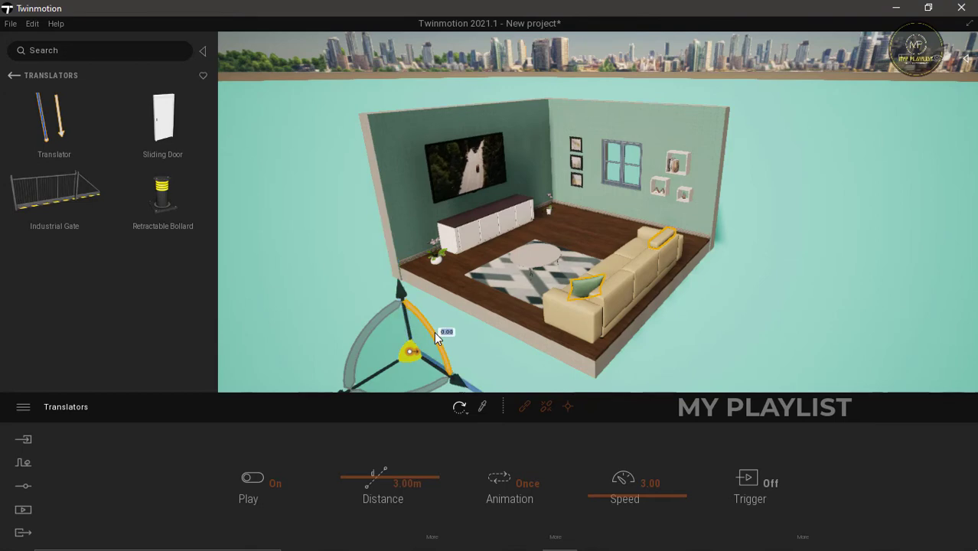
Link the patterned rug to the translator.
{"action": "scroll", "coordinate": [440, 254], "scroll_direction": "down", "scroll_amount": 5}
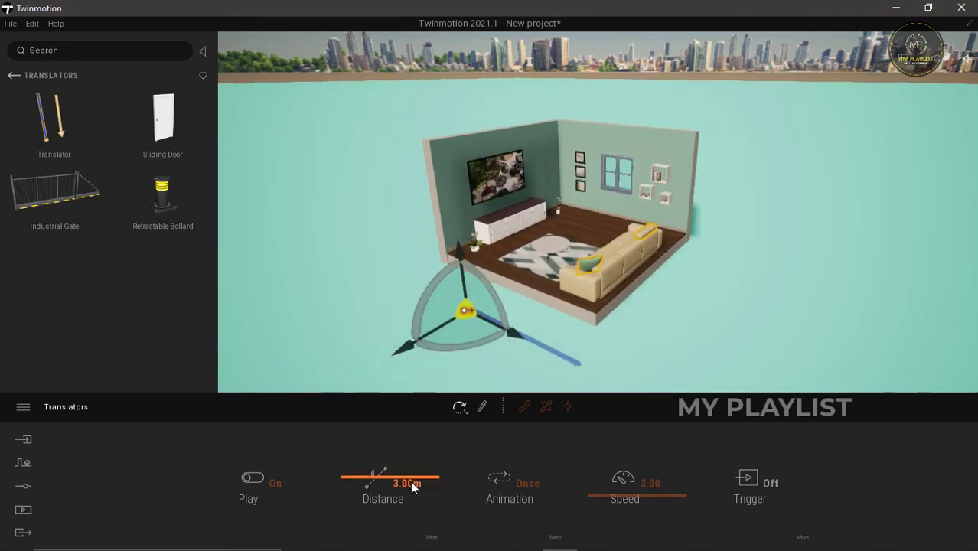
{"action": "left_click", "coordinate": [525, 406]}
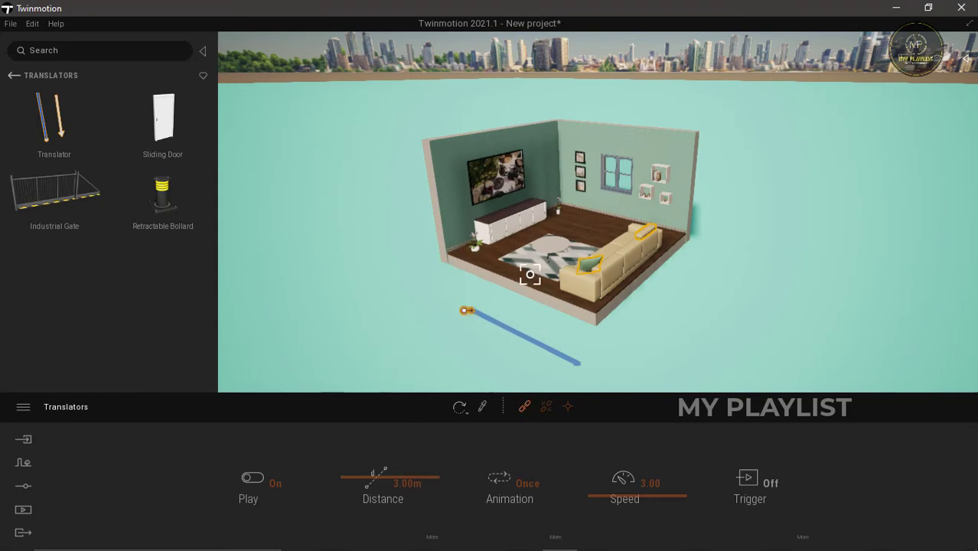
{"action": "left_click", "coordinate": [532, 268]}
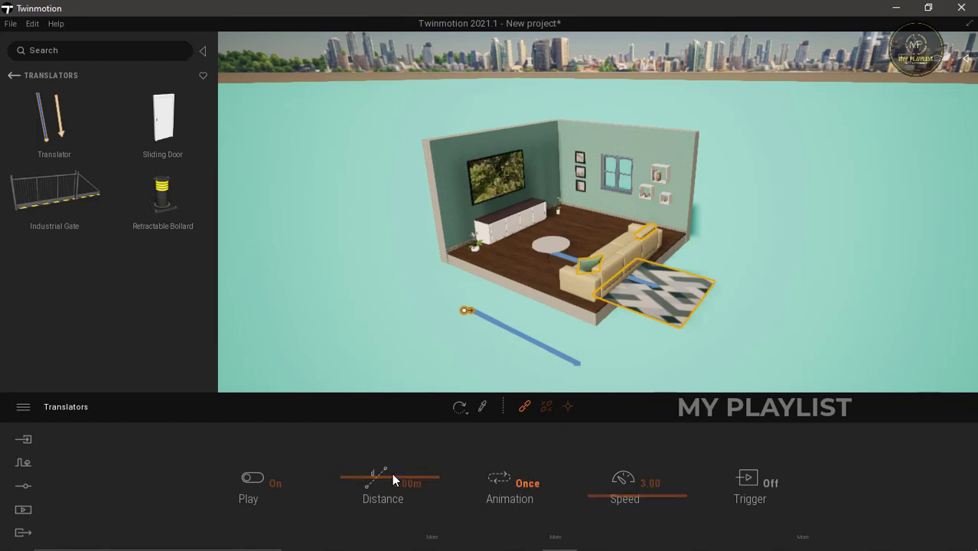
Open the translator's travel distance for editing.
{"action": "key", "text": "ctrl+a"}
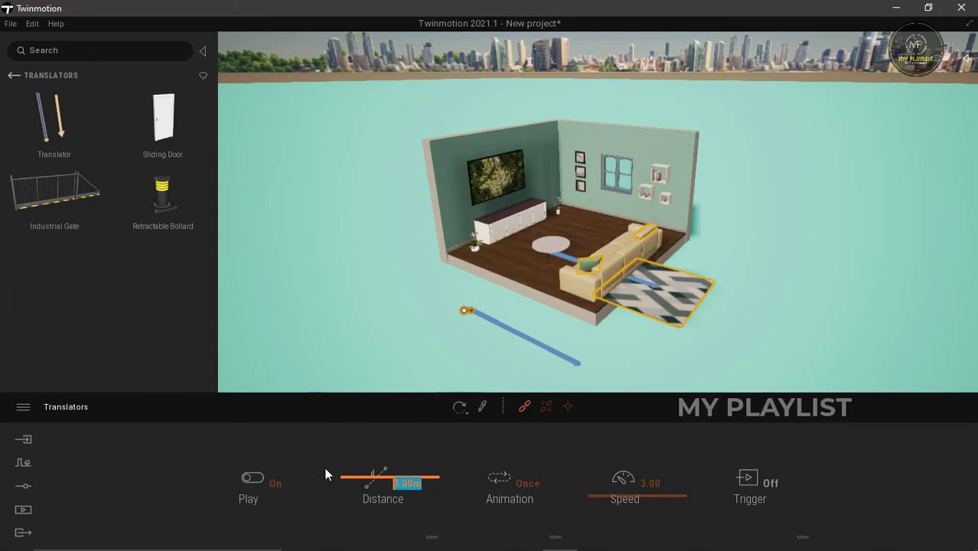
Set the rug translator's distance to 13.5 m and move the translator -13.5 m along its travel axis.
{"action": "type", "text": "13.5"}
{"action": "key", "text": "Return"}
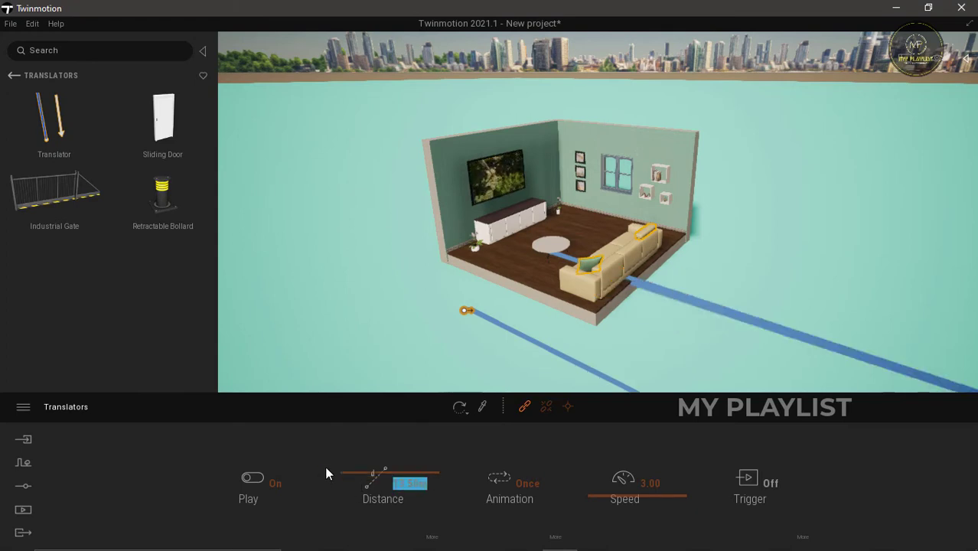
{"action": "scroll", "coordinate": [435, 279], "scroll_direction": "down", "scroll_amount": 3}
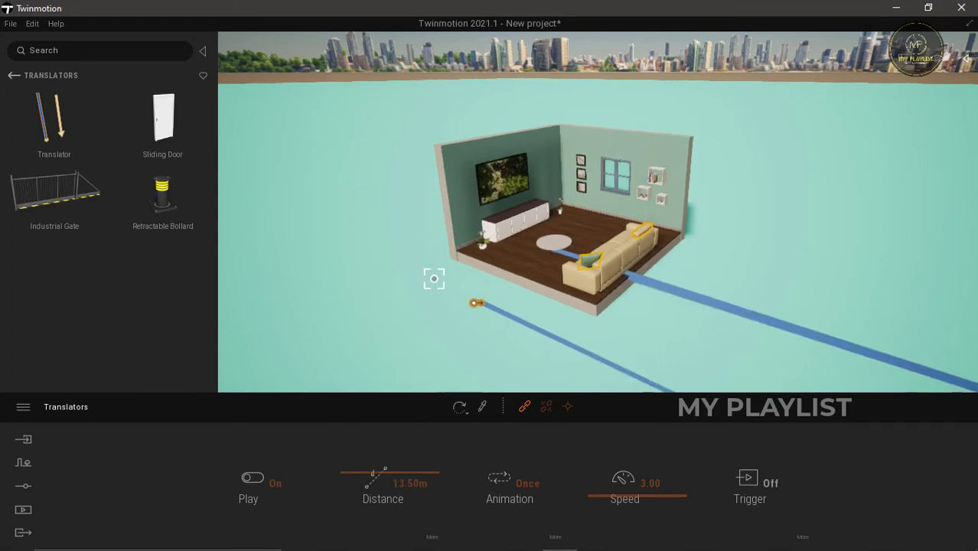
{"action": "left_click", "coordinate": [460, 408]}
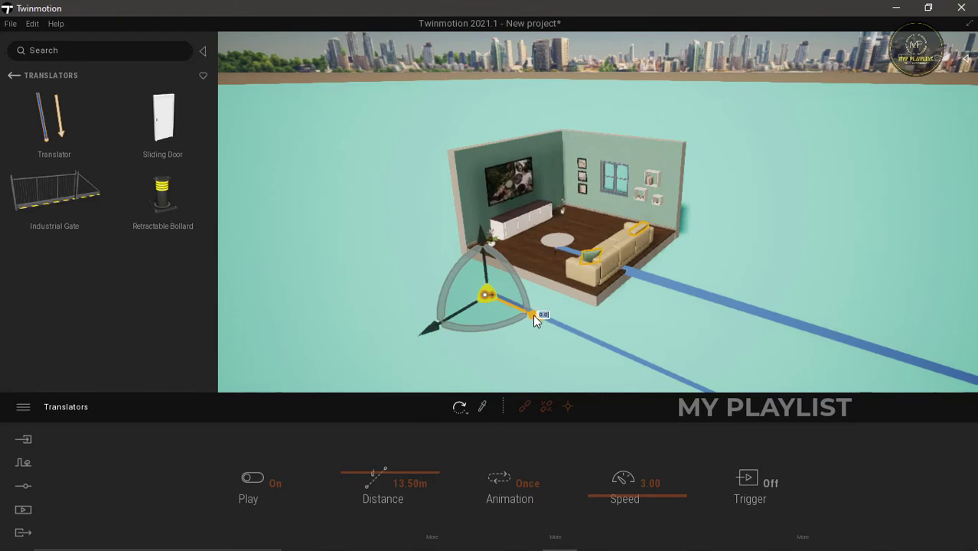
{"action": "type", "text": "-13.5"}
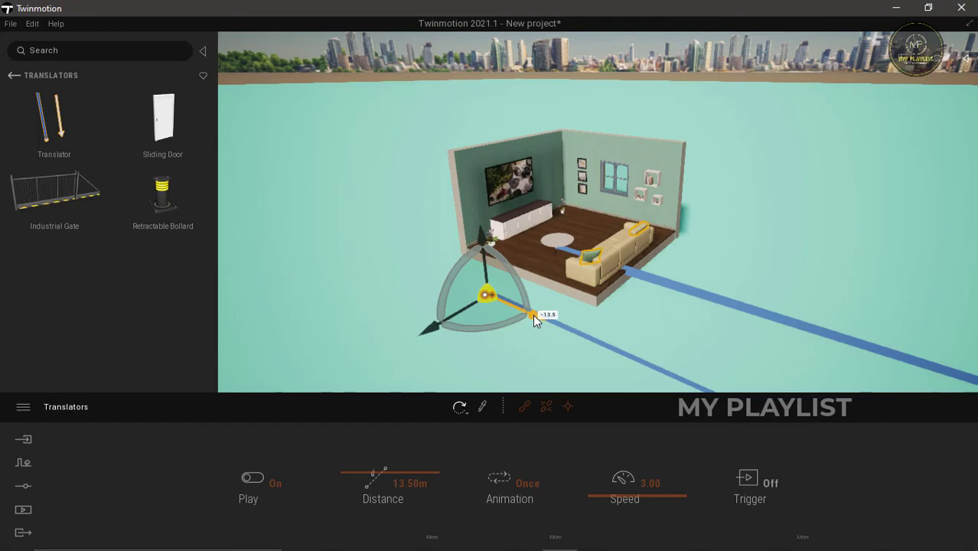
{"action": "key", "text": "Return"}
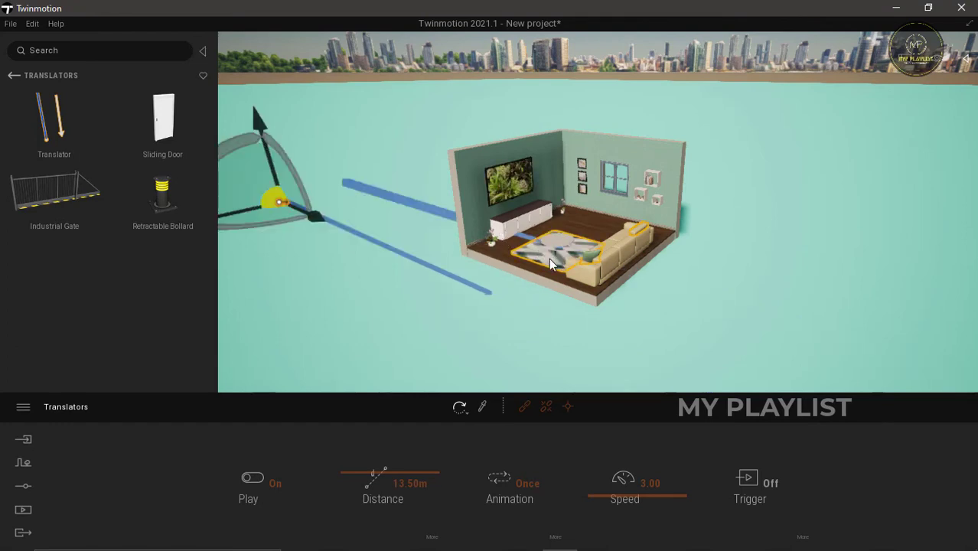
Switch the rug translator's playback off and on to preview the rug sliding into the room.
{"action": "left_click", "coordinate": [257, 479]}
{"action": "left_click", "coordinate": [257, 478]}
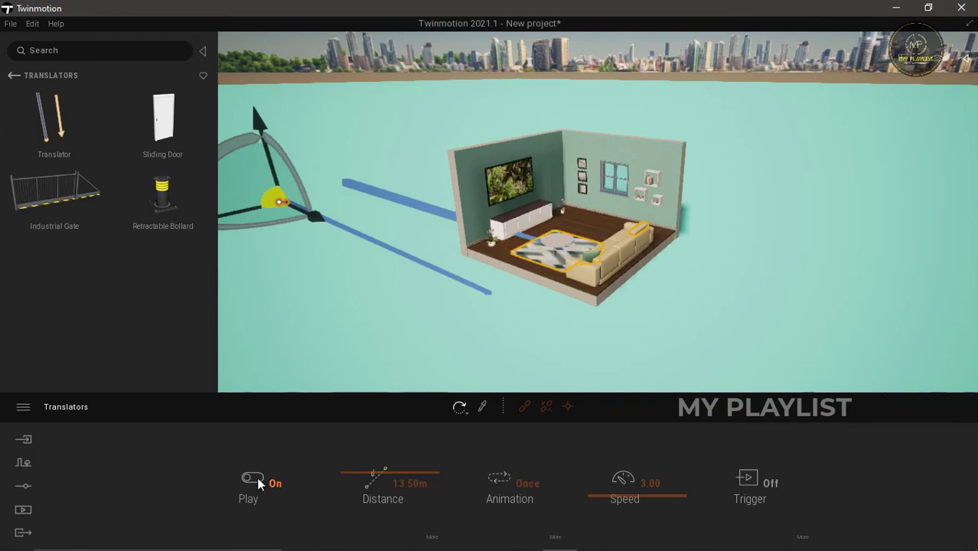
{"action": "left_click", "coordinate": [257, 479]}
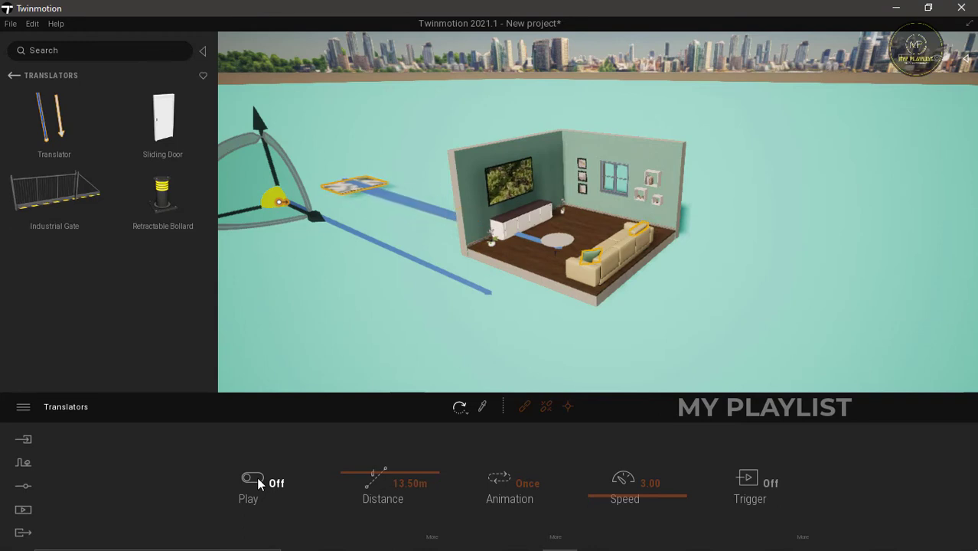
{"action": "left_click", "coordinate": [258, 479]}
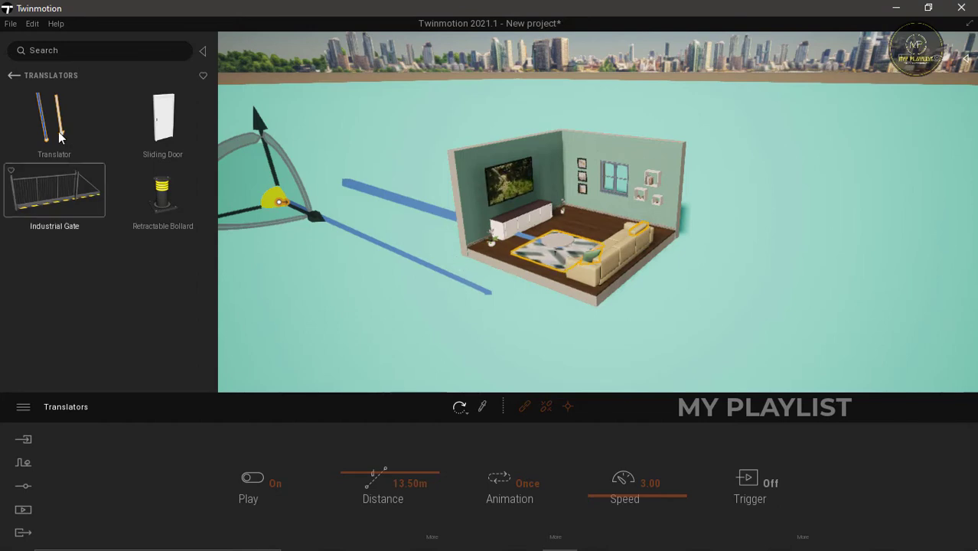
Place a new translator beside the room, rotate it parallel to the TV wall, and link the TV to it.
{"action": "left_click_drag", "start_coordinate": [83, 148], "coordinate": [393, 290]}
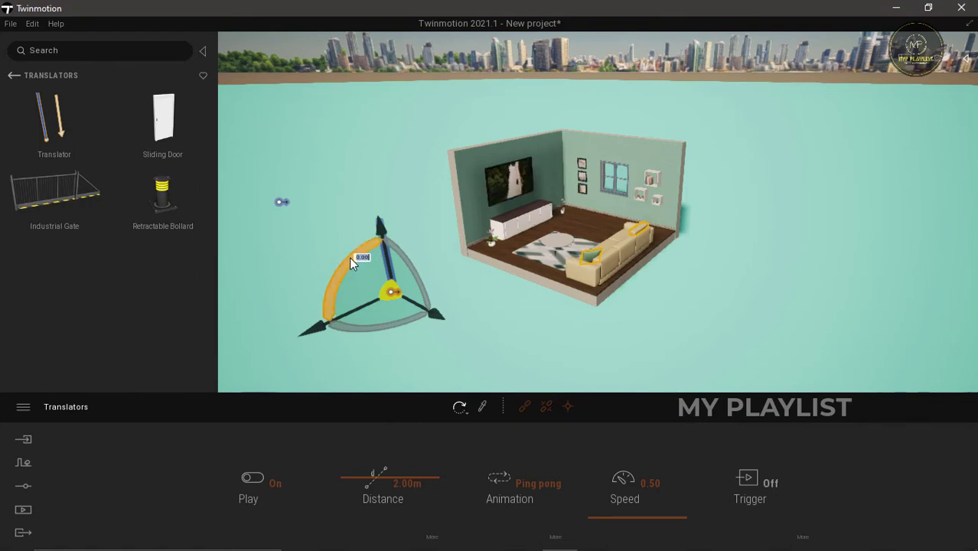
{"action": "key", "text": "ctrl+z"}
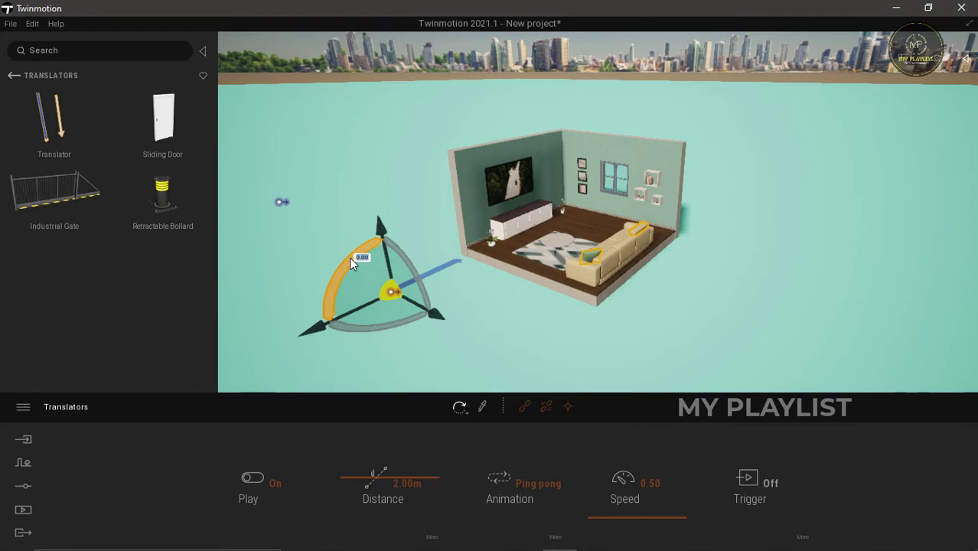
{"action": "left_click", "coordinate": [524, 408]}
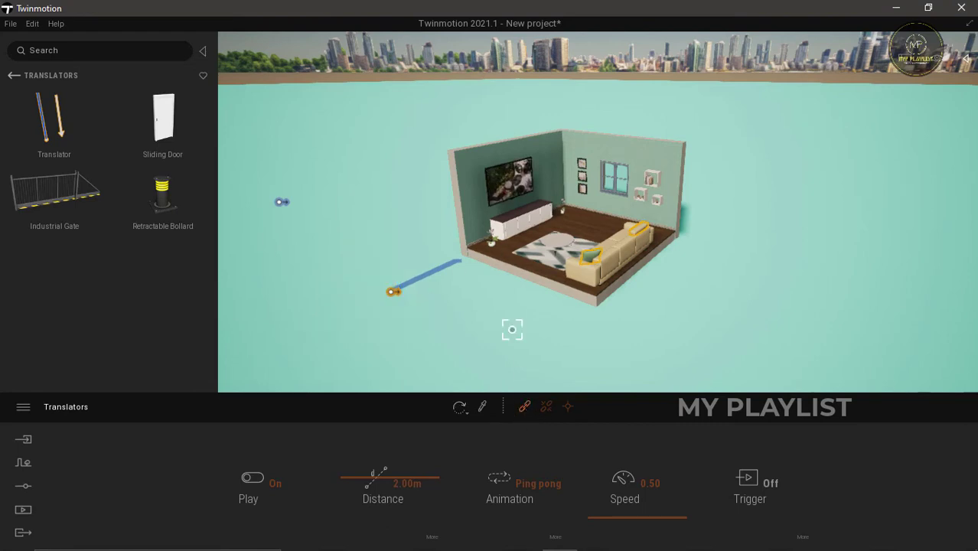
{"action": "left_click", "coordinate": [497, 181]}
Set the TV translator's speed to 2, its distance to 11 m, and its animation to Once.
{"action": "left_click", "coordinate": [625, 481]}
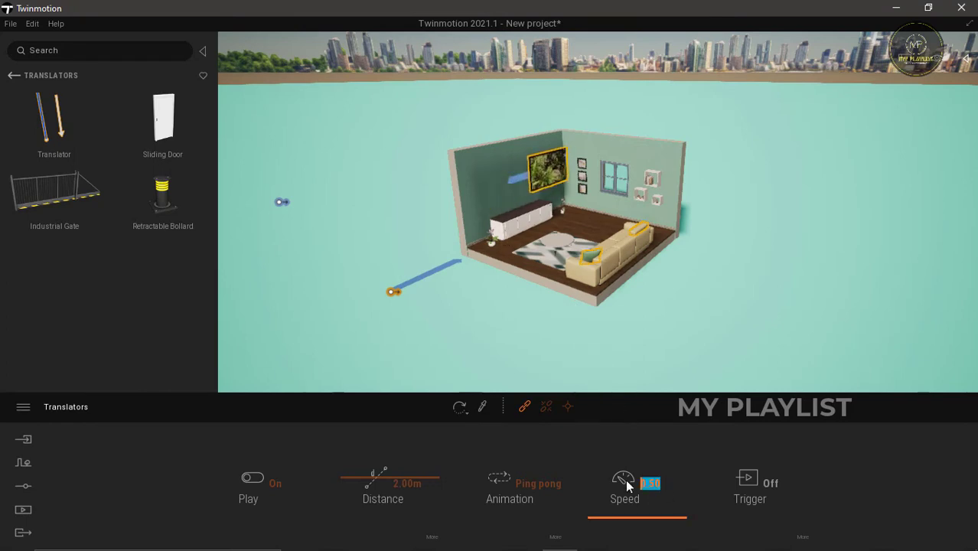
{"action": "type", "text": "2"}
{"action": "key", "text": "Return"}
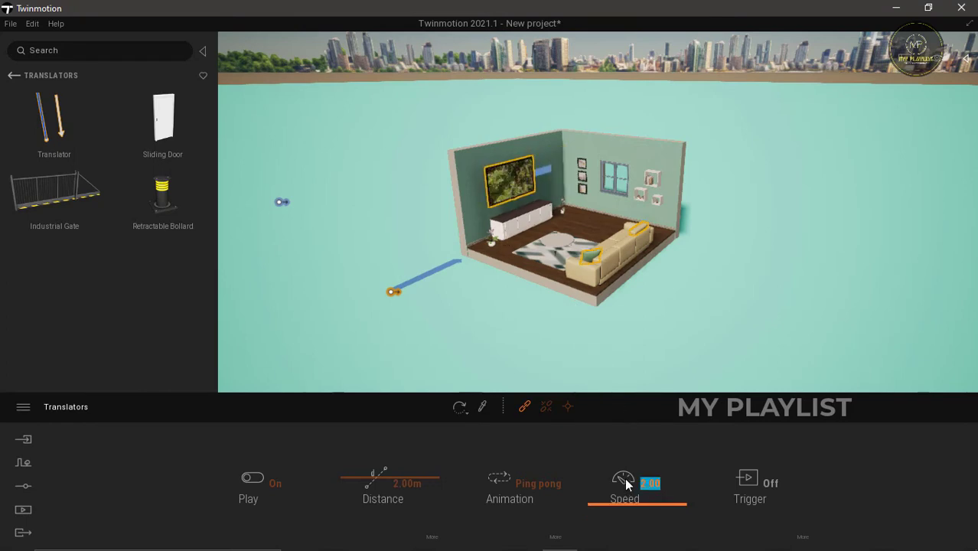
{"action": "left_click", "coordinate": [365, 480]}
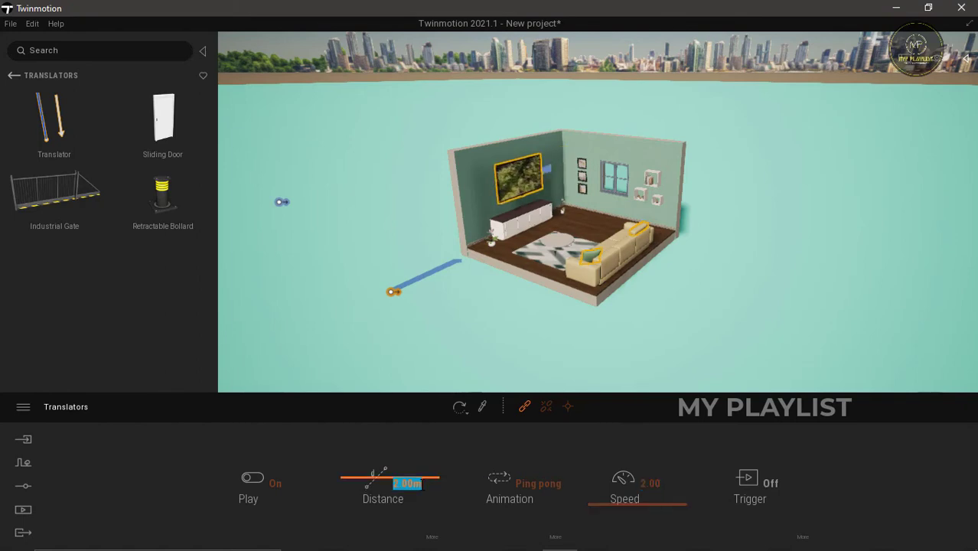
{"action": "type", "text": "11"}
{"action": "key", "text": "Return"}
Move the TV translator -11 m along its travel axis and replay its animation.
{"action": "left_click", "coordinate": [390, 291]}
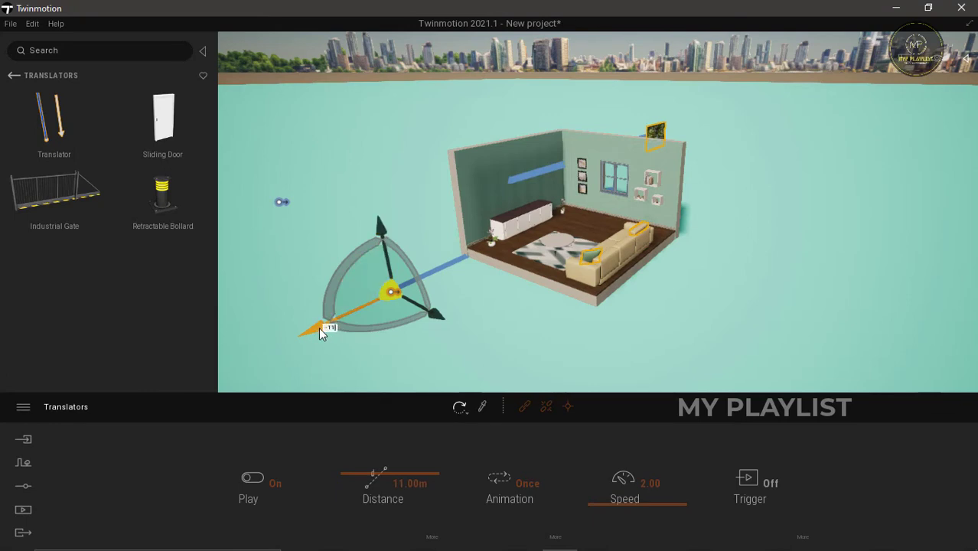
{"action": "left_click", "coordinate": [320, 329]}
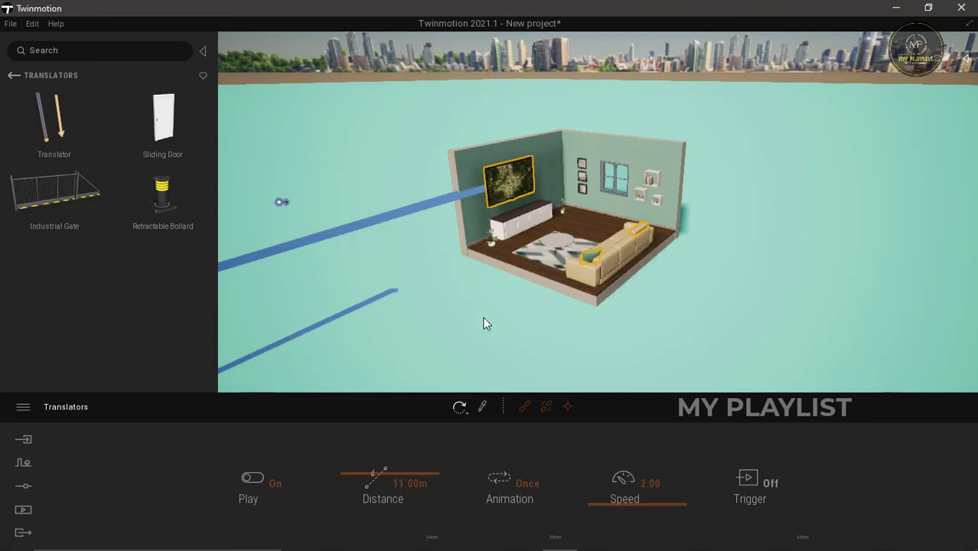
{"action": "left_click", "coordinate": [256, 476]}
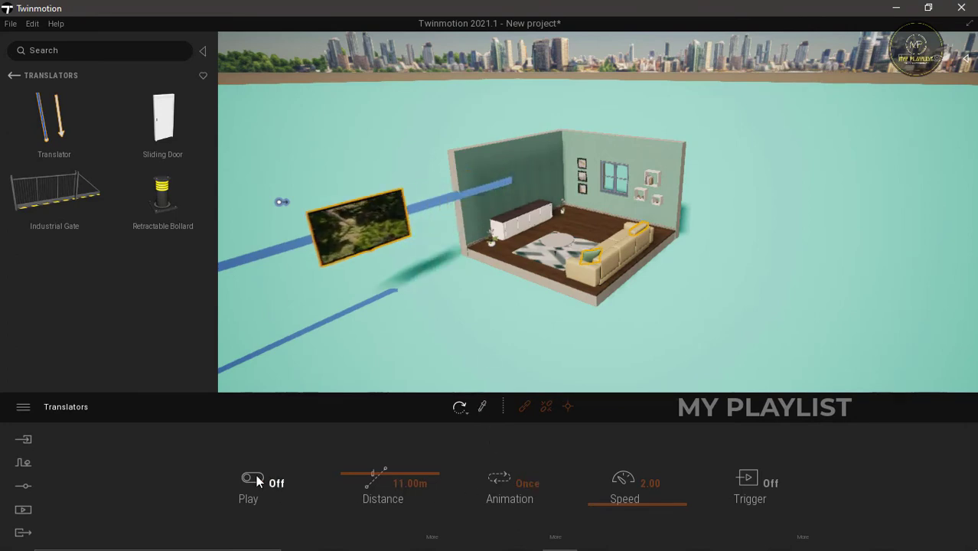
{"action": "left_click", "coordinate": [255, 474]}
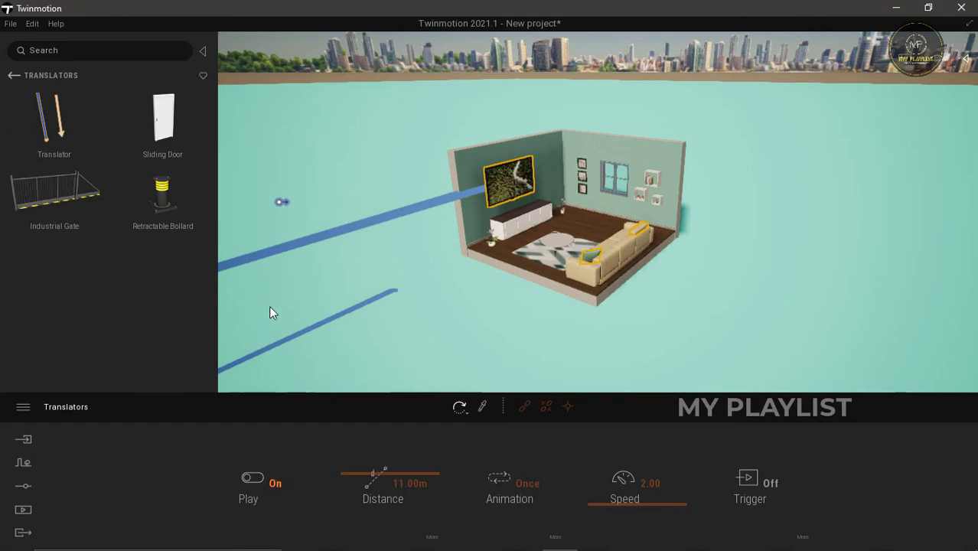
Place a vertical translator in front of the room and link the coffee table to it.
{"action": "left_click_drag", "start_coordinate": [98, 148], "coordinate": [461, 317]}
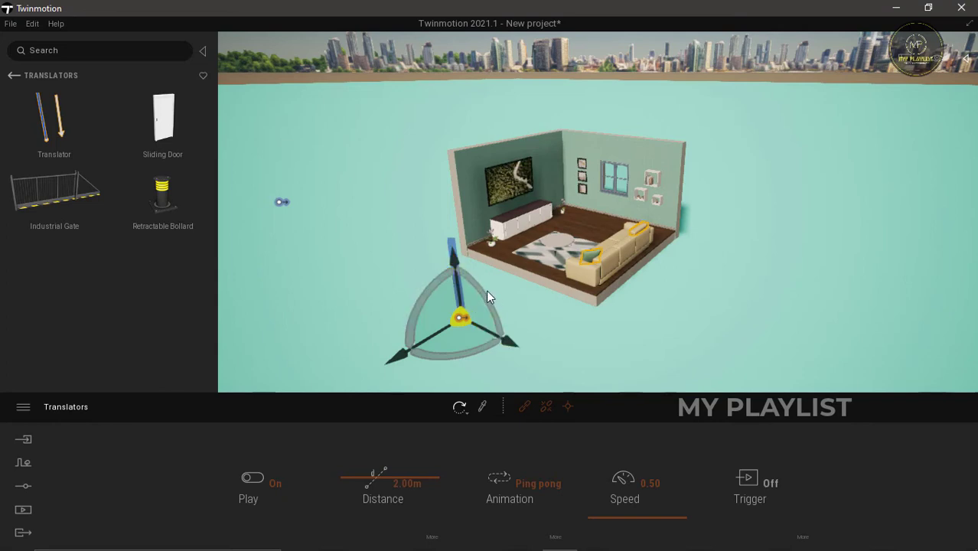
{"action": "mouse_move", "coordinate": [481, 291]}
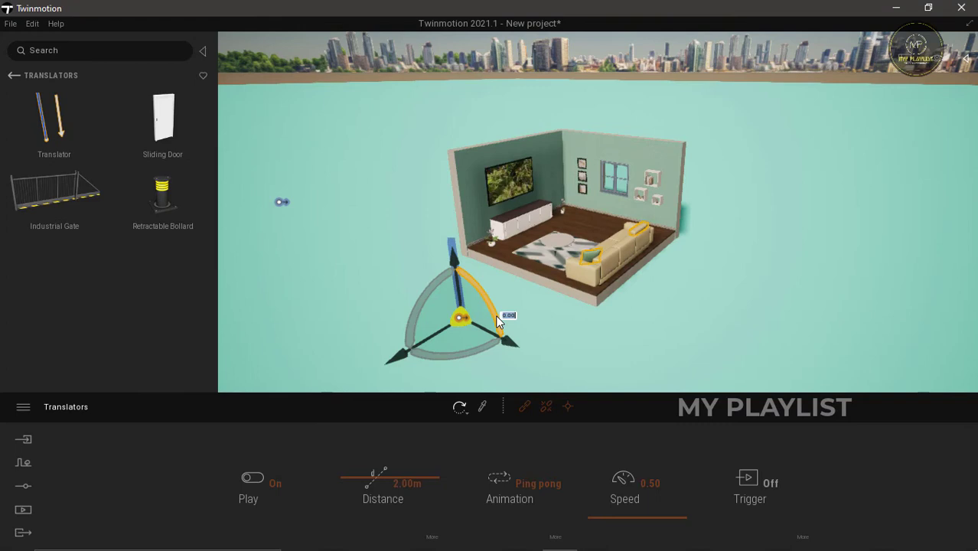
{"action": "left_click", "coordinate": [555, 243]}
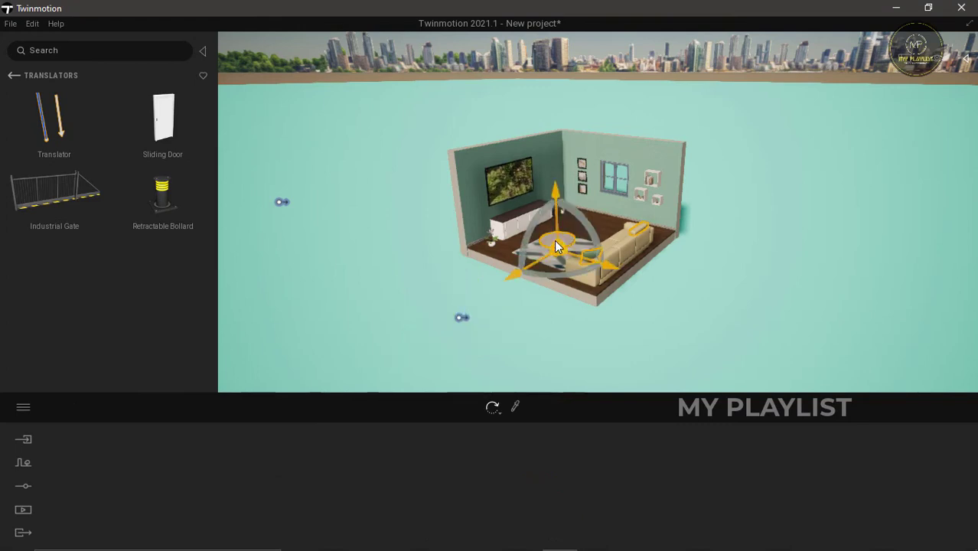
{"action": "left_click", "coordinate": [462, 317]}
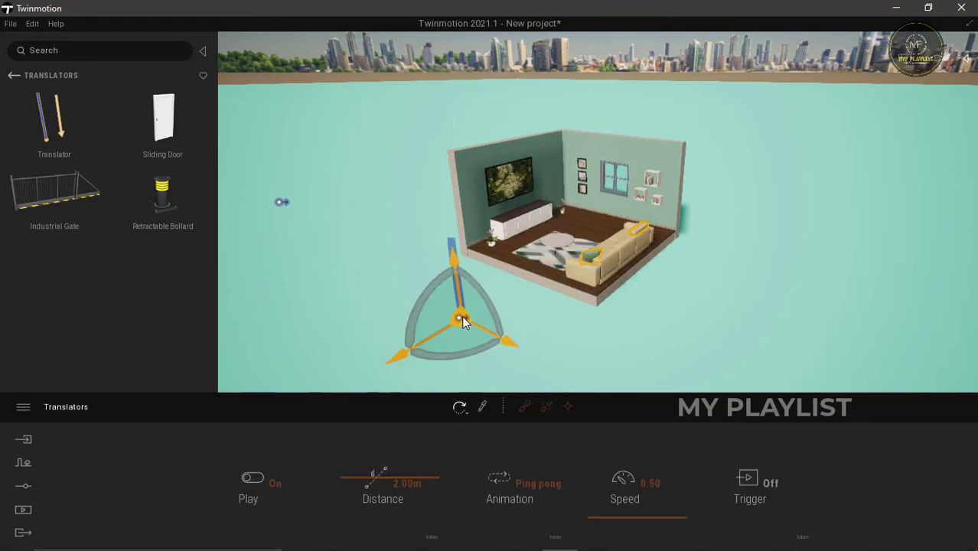
{"action": "left_click", "coordinate": [525, 404]}
{"action": "left_click", "coordinate": [547, 241]}
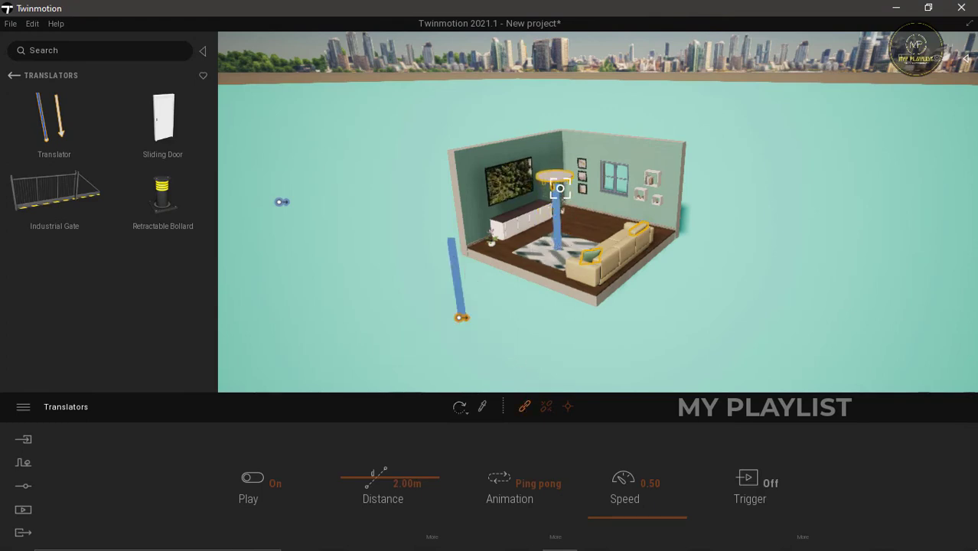
Set the coffee table translator's distance to 5 m and its speed to 1.
{"action": "left_click", "coordinate": [459, 407]}
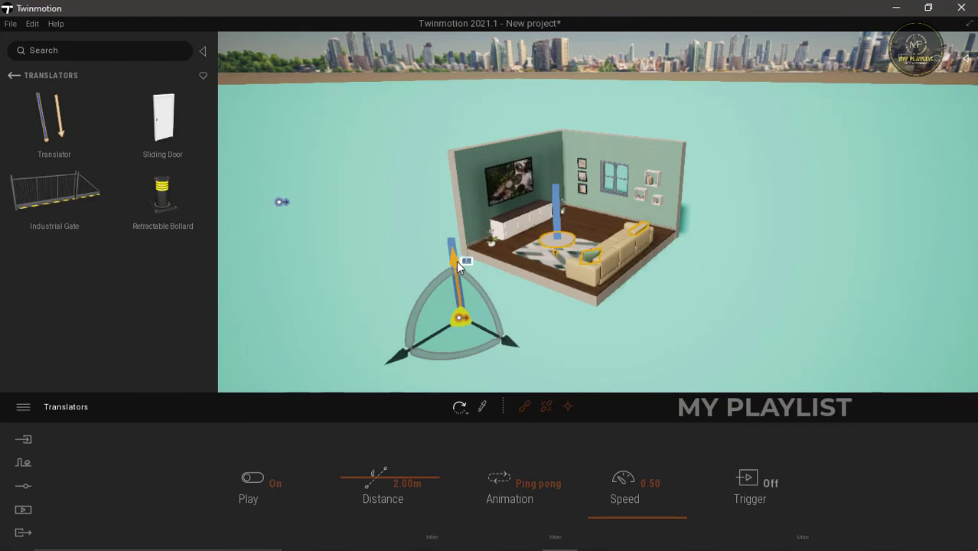
{"action": "left_click", "coordinate": [410, 482]}
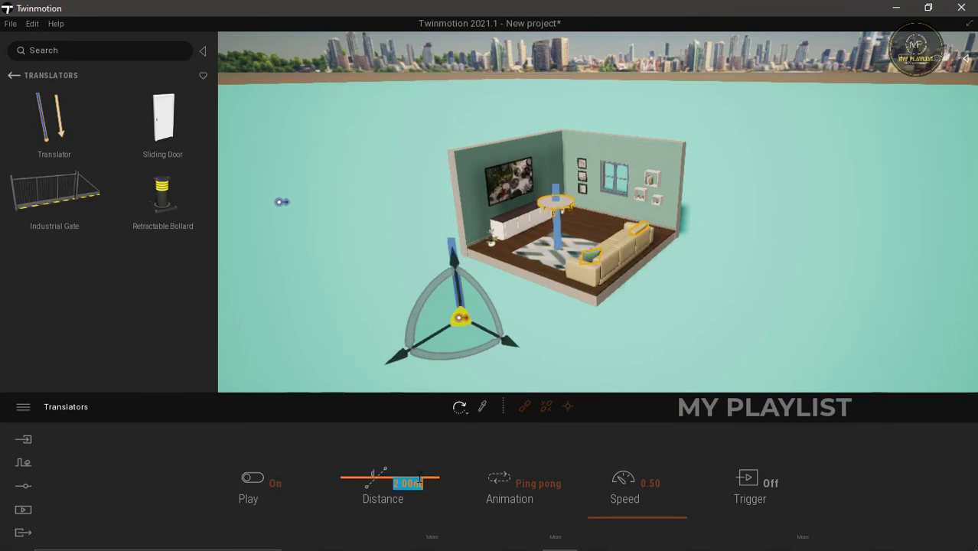
{"action": "type", "text": "5"}
{"action": "key", "text": "Return"}
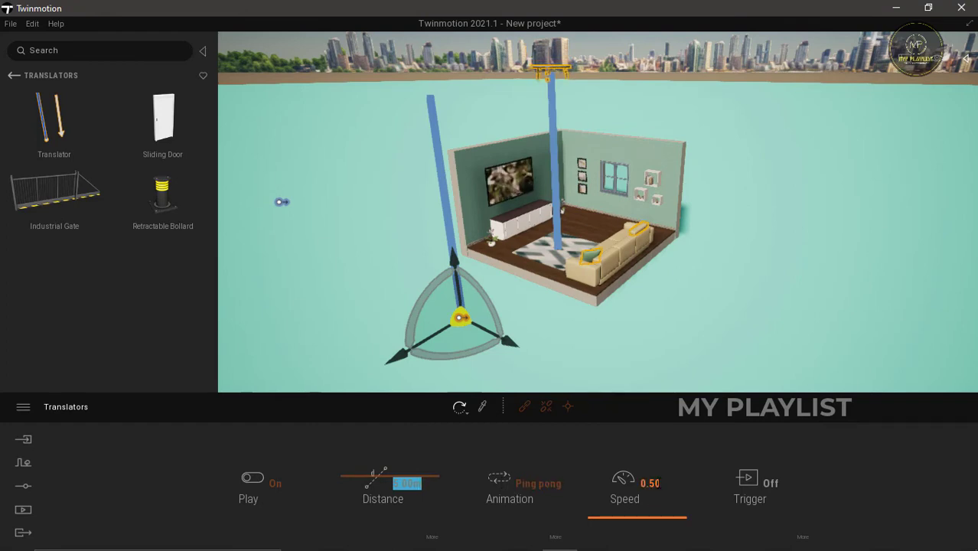
{"action": "left_click", "coordinate": [650, 484]}
{"action": "type", "text": "1"}
{"action": "key", "text": "Return"}
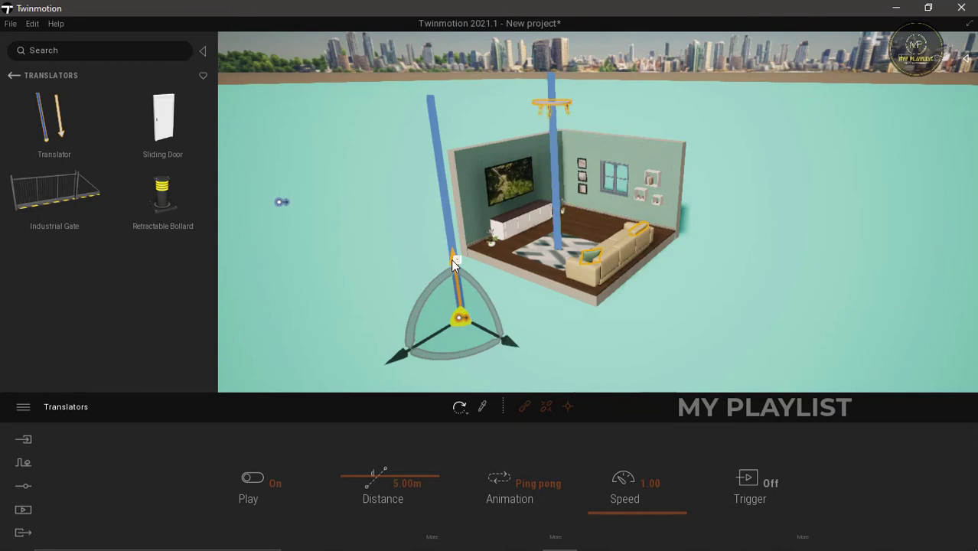
Lower the coffee table's translator below the floor along its vertical axis and set its animation to Once.
{"action": "left_click_drag", "start_coordinate": [452, 261], "coordinate": [452, 261]}
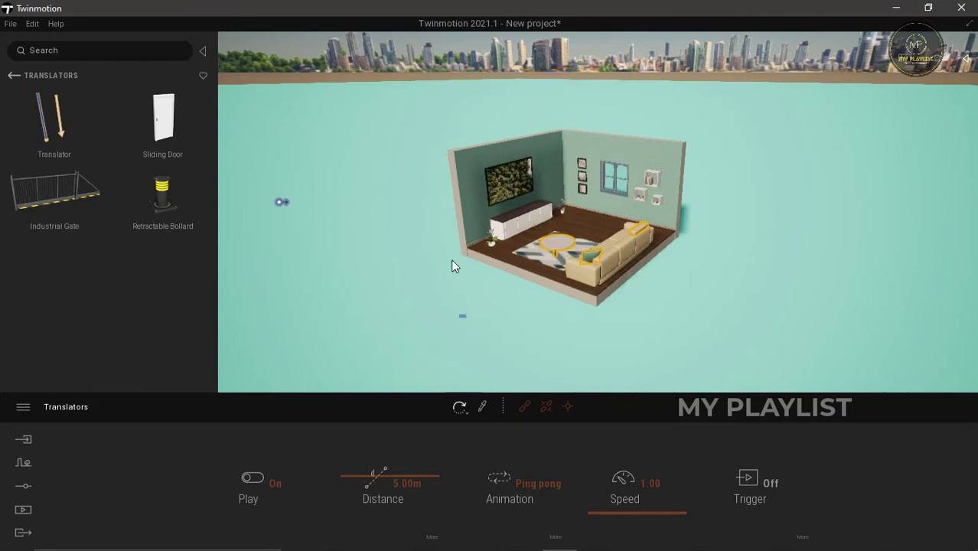
{"action": "left_click", "coordinate": [541, 482]}
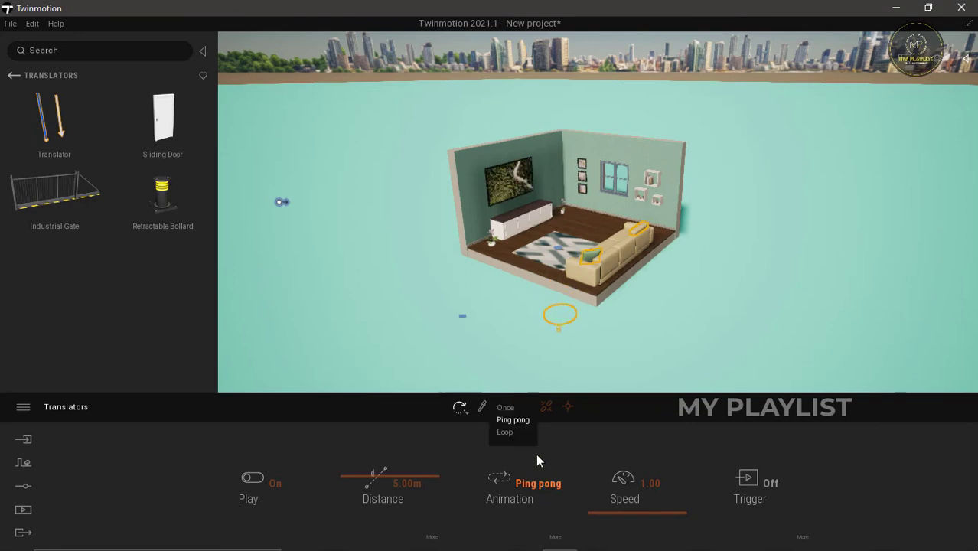
{"action": "left_click", "coordinate": [516, 404]}
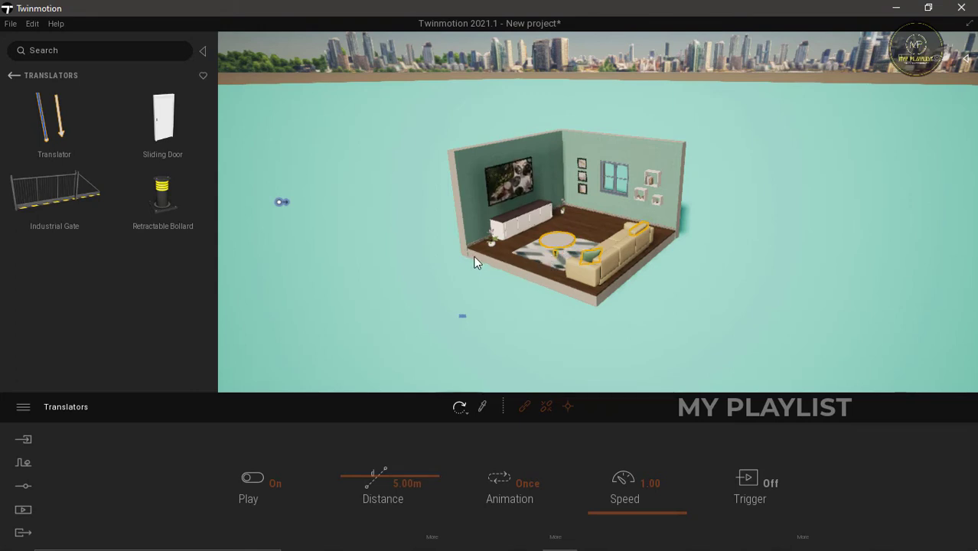
Place another vertical translator beside the room and link both plants next to the TV cabinet to it.
{"action": "left_click_drag", "start_coordinate": [94, 153], "coordinate": [448, 284]}
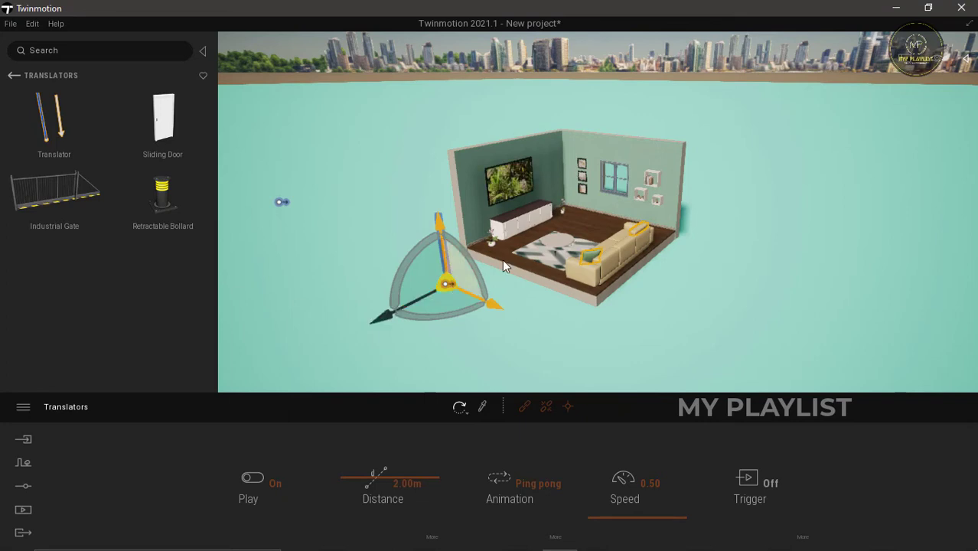
{"action": "left_click", "coordinate": [524, 406]}
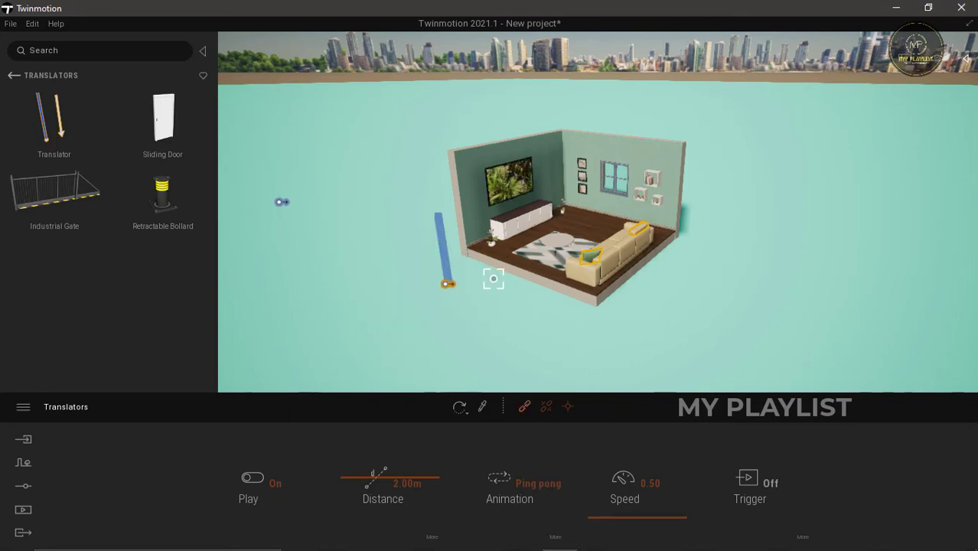
{"action": "scroll", "coordinate": [492, 241], "scroll_direction": "up", "scroll_amount": 5}
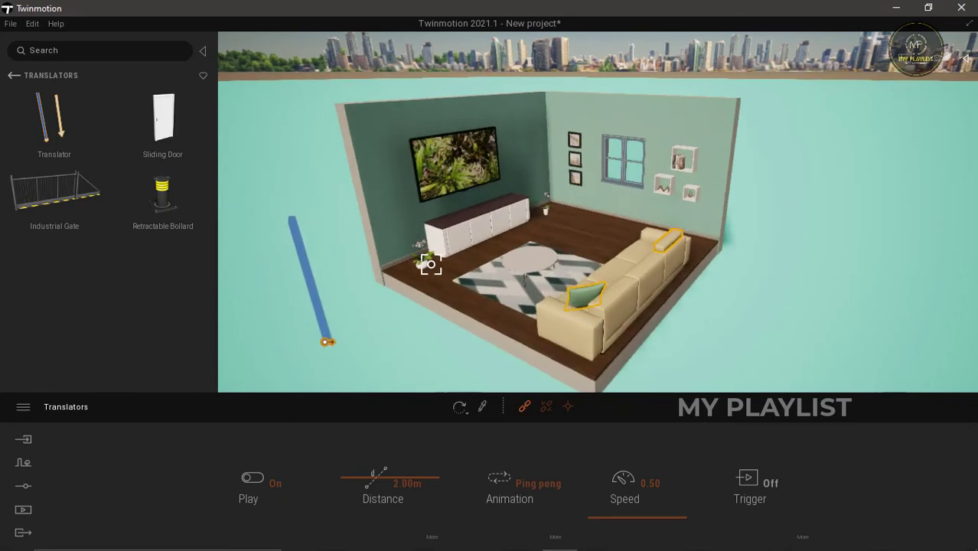
{"action": "left_click", "coordinate": [397, 266]}
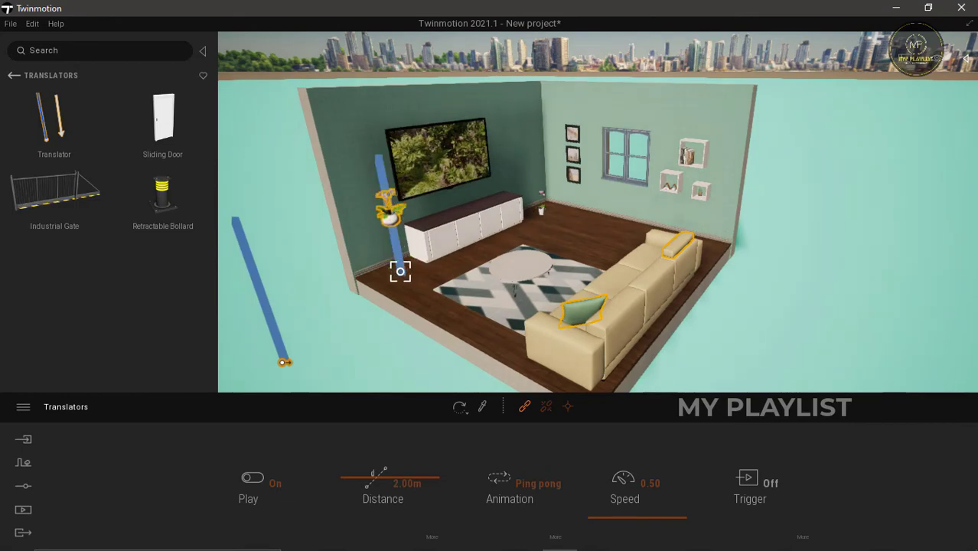
{"action": "left_click", "coordinate": [543, 208]}
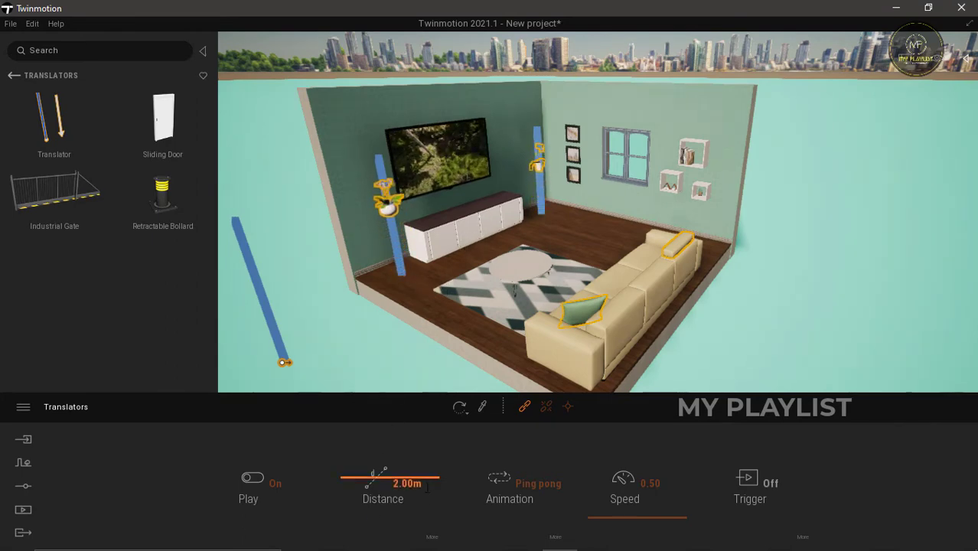
Set the plants' translator distance to 6 m and its animation to Once.
{"action": "left_click_drag", "start_coordinate": [423, 485], "coordinate": [391, 485]}
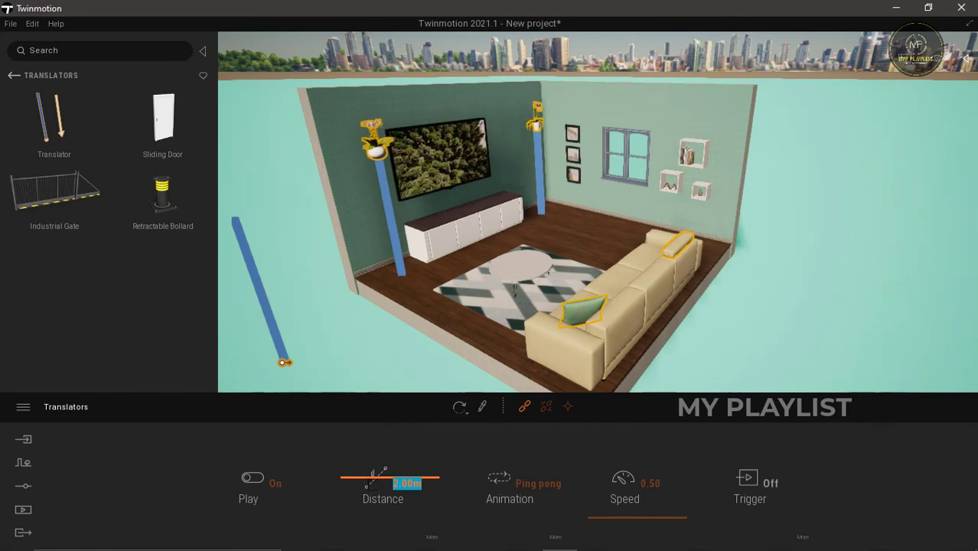
{"action": "type", "text": "6"}
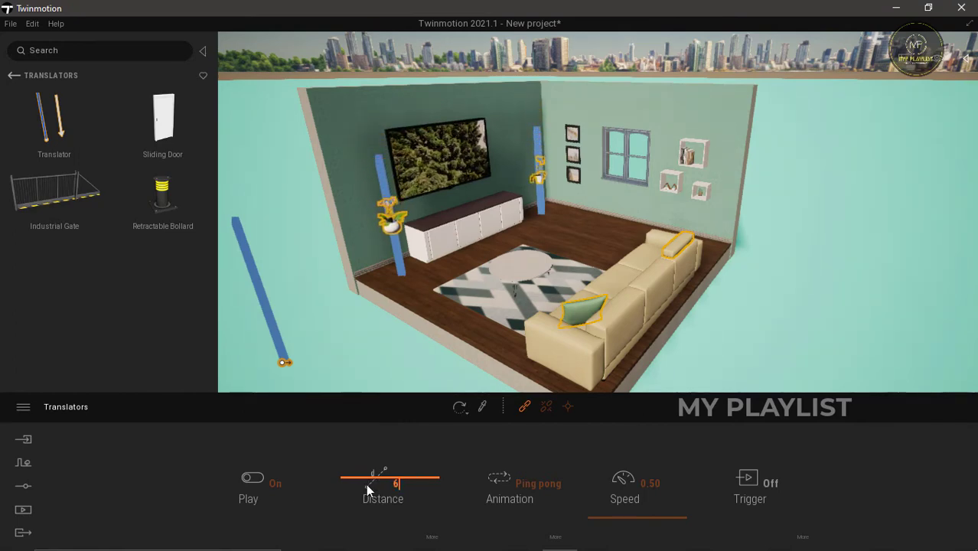
{"action": "key", "text": "Return"}
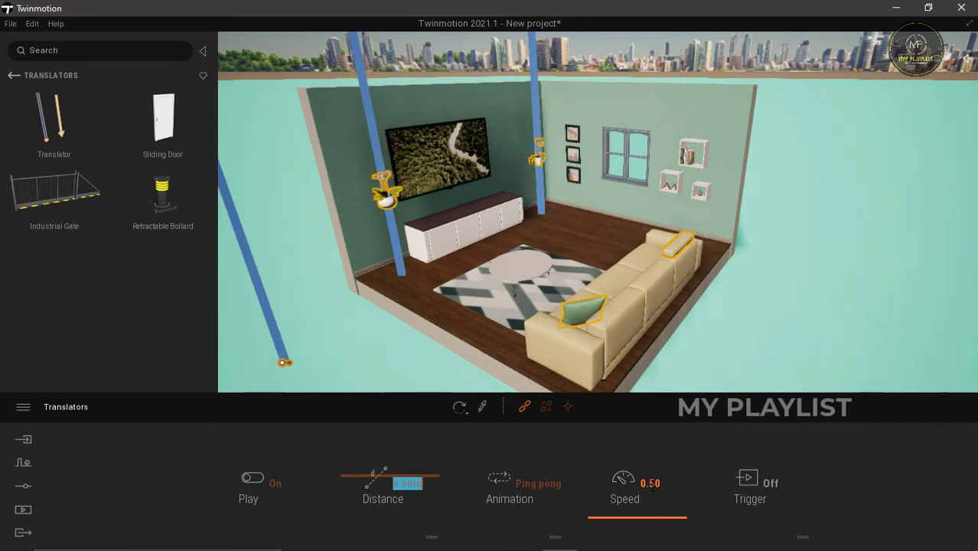
{"action": "left_click", "coordinate": [547, 487]}
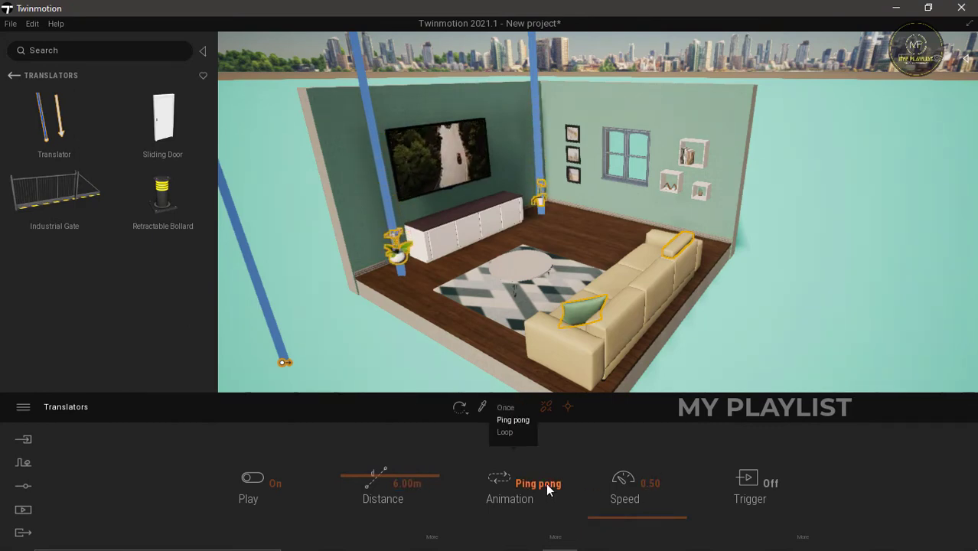
{"action": "left_click", "coordinate": [512, 407]}
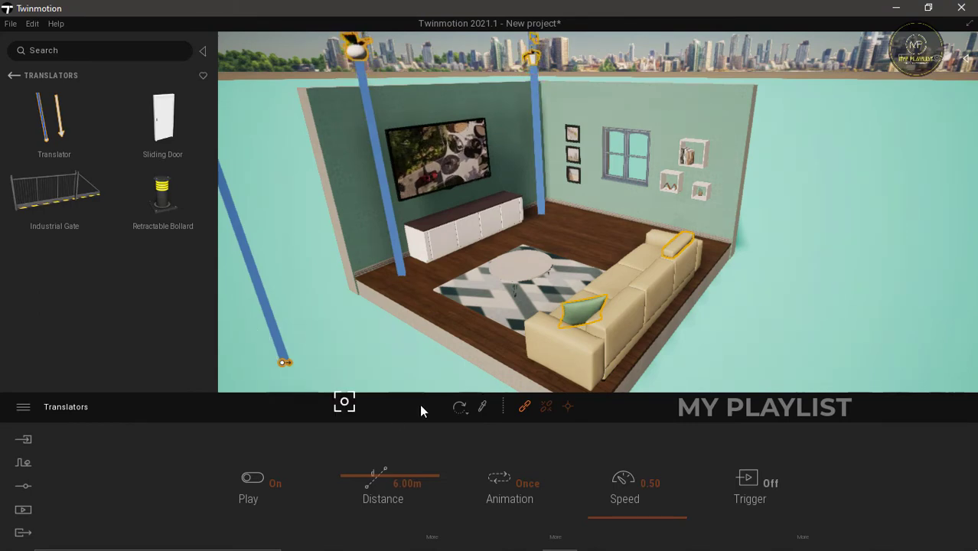
Lower the plants' translator below the floor along its vertical axis and replay its animation.
{"action": "left_click", "coordinate": [459, 406]}
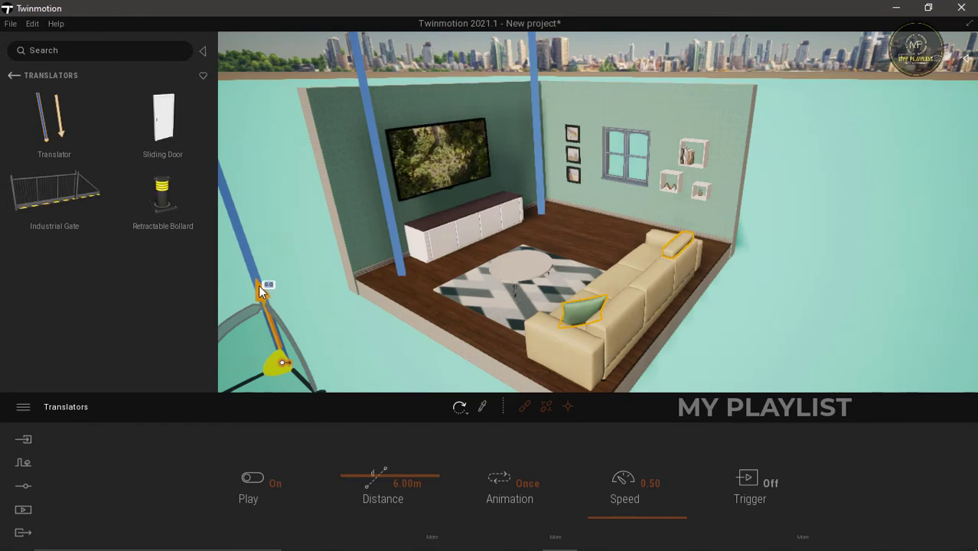
{"action": "type", "text": "90"}
{"action": "key", "text": "Return"}
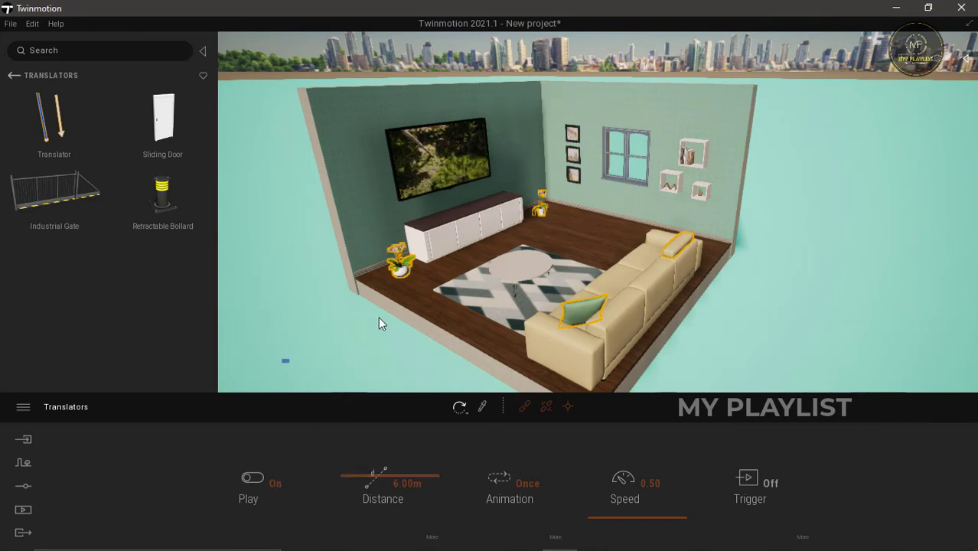
{"action": "left_click", "coordinate": [259, 477]}
{"action": "left_click", "coordinate": [260, 479]}
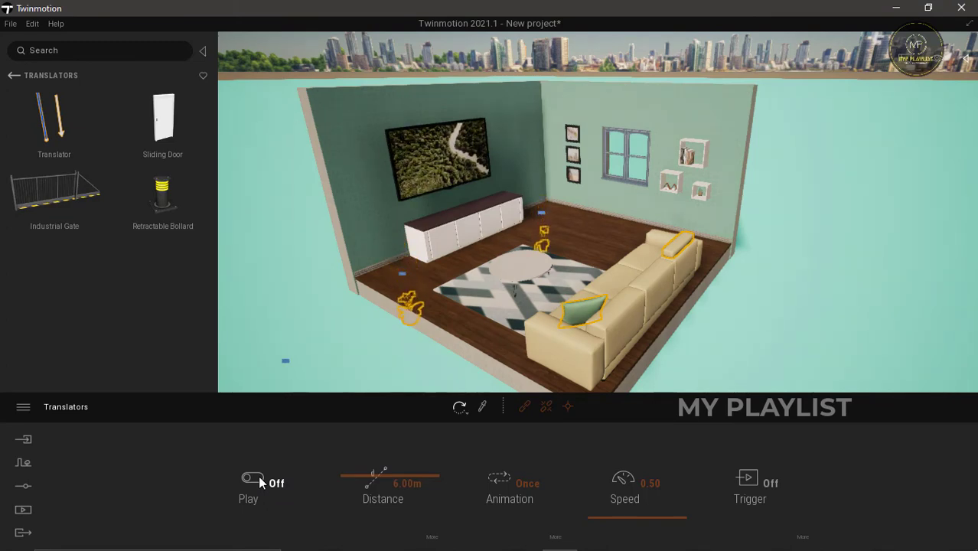
{"action": "left_click", "coordinate": [258, 478]}
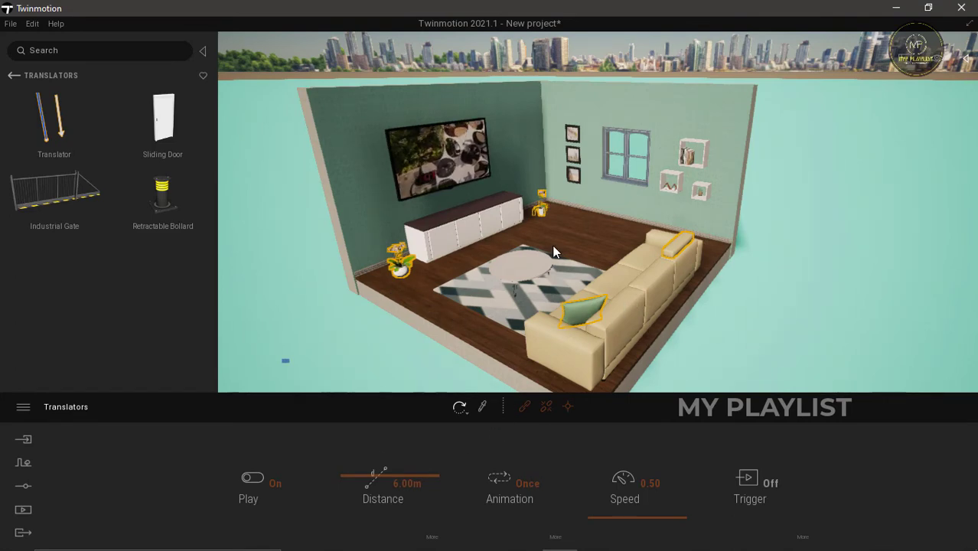
Place a translator in front of the room, rotated horizontally toward the TV wall side, and link the sofa with its cushions to it.
{"action": "scroll", "coordinate": [547, 250], "scroll_direction": "down", "scroll_amount": 3}
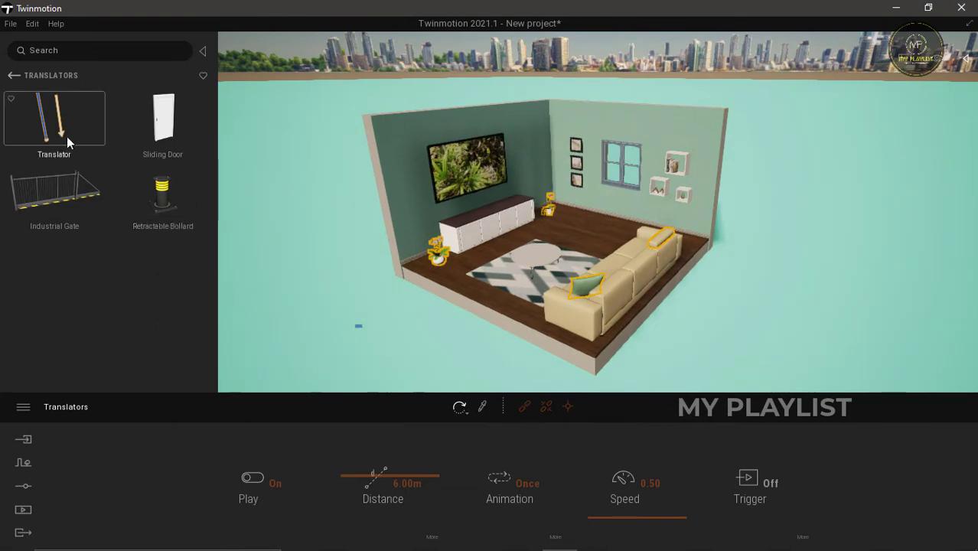
{"action": "left_click_drag", "start_coordinate": [66, 136], "coordinate": [517, 372]}
{"action": "mouse_move", "coordinate": [599, 183]}
{"action": "right_mouse_down"}
{"action": "mouse_move", "coordinate": [599, 294]}
{"action": "mouse_move", "coordinate": [599, 197]}
{"action": "right_mouse_up"}
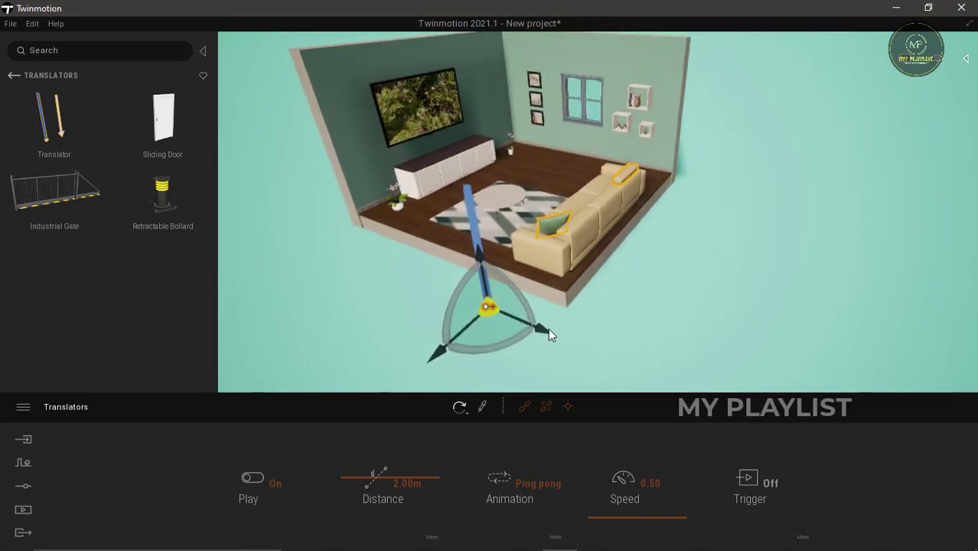
{"action": "left_click_drag", "start_coordinate": [544, 333], "coordinate": [567, 343]}
{"action": "key", "text": "ctrl+z"}
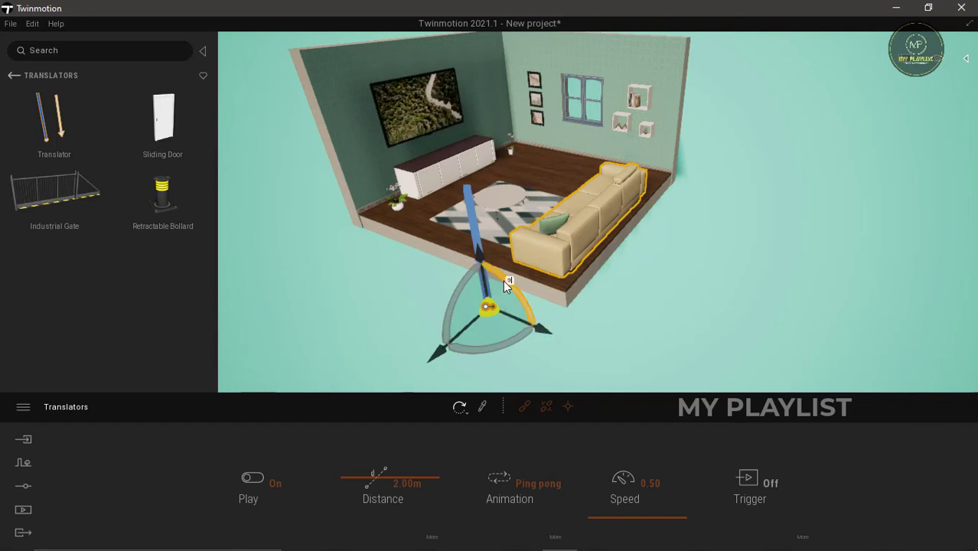
{"action": "left_click_drag", "start_coordinate": [503, 280], "coordinate": [506, 282]}
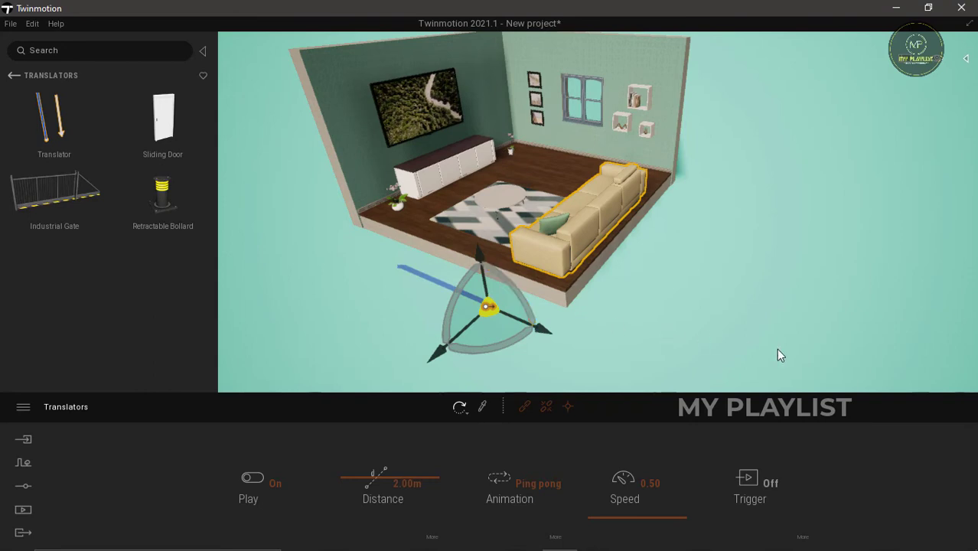
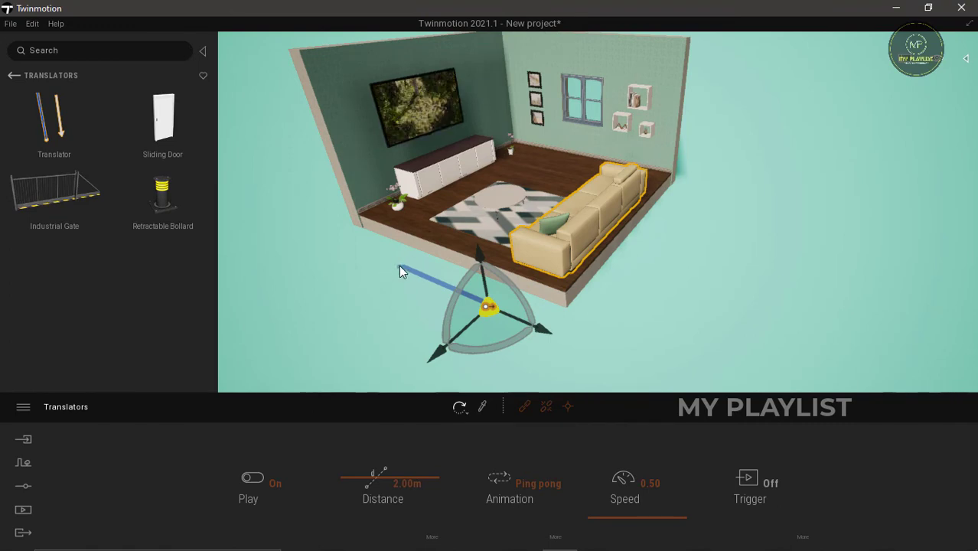
{"action": "left_click", "coordinate": [525, 407]}
{"action": "left_click", "coordinate": [558, 263]}
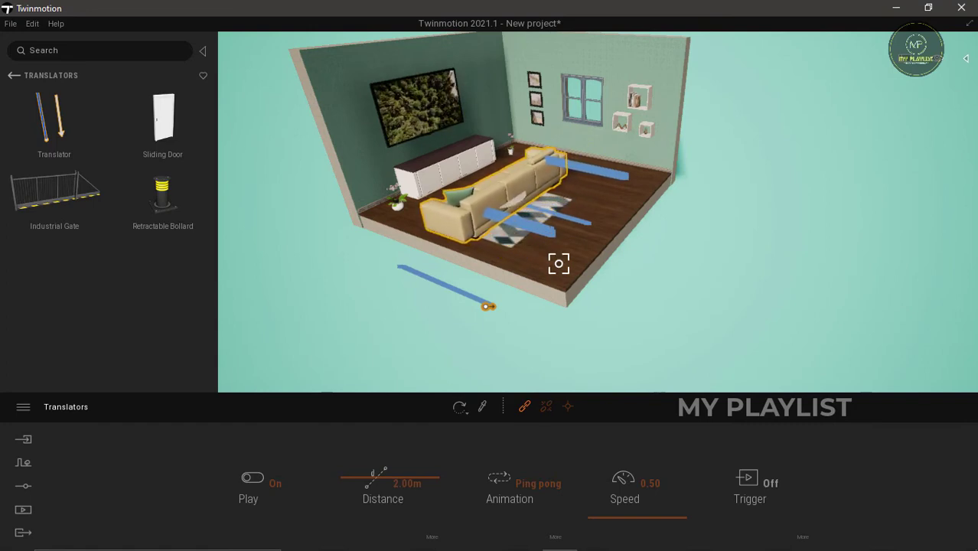
Set the sofa translator's speed to 3.5, its distance to 15 m and its animation to Once.
{"action": "left_click", "coordinate": [652, 484]}
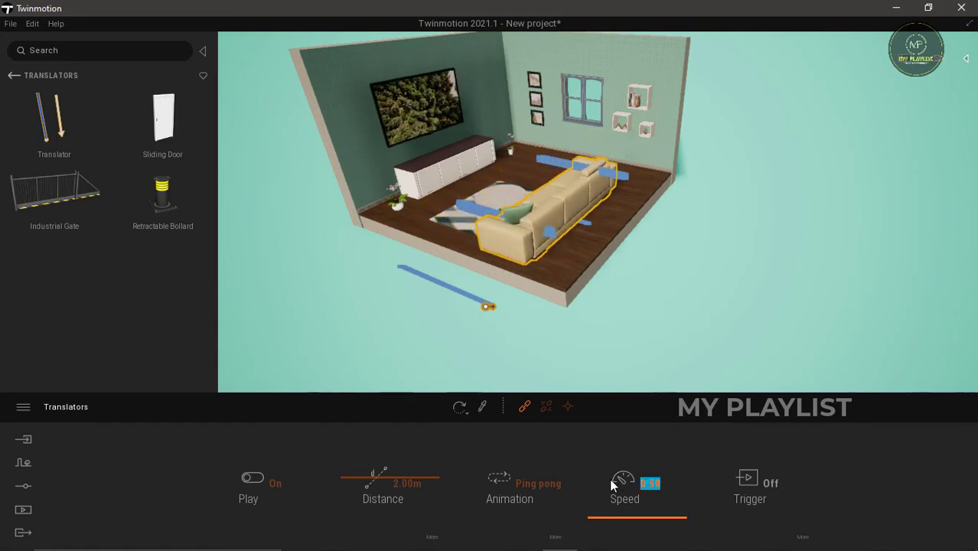
{"action": "type", "text": "3.5"}
{"action": "key", "text": "Return"}
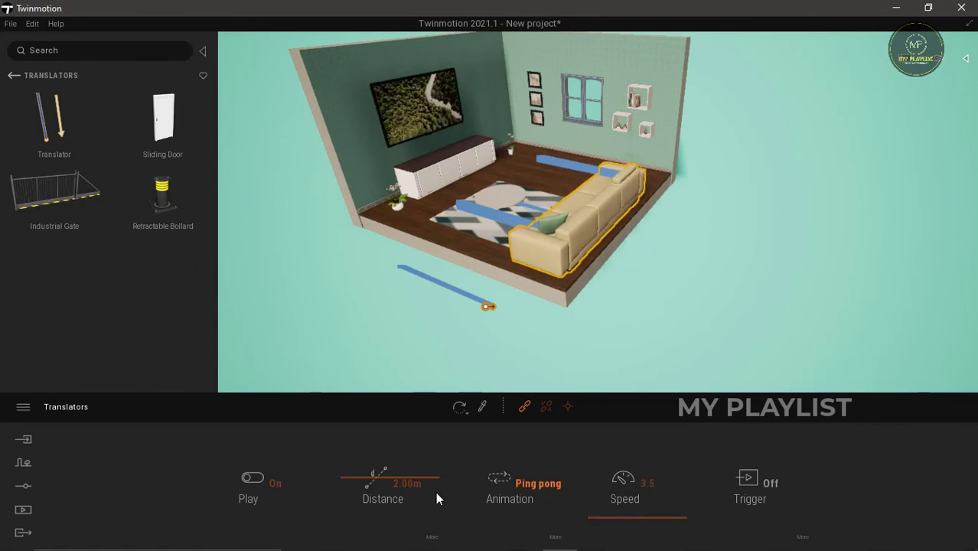
{"action": "left_click", "coordinate": [364, 483]}
{"action": "type", "text": "1"}
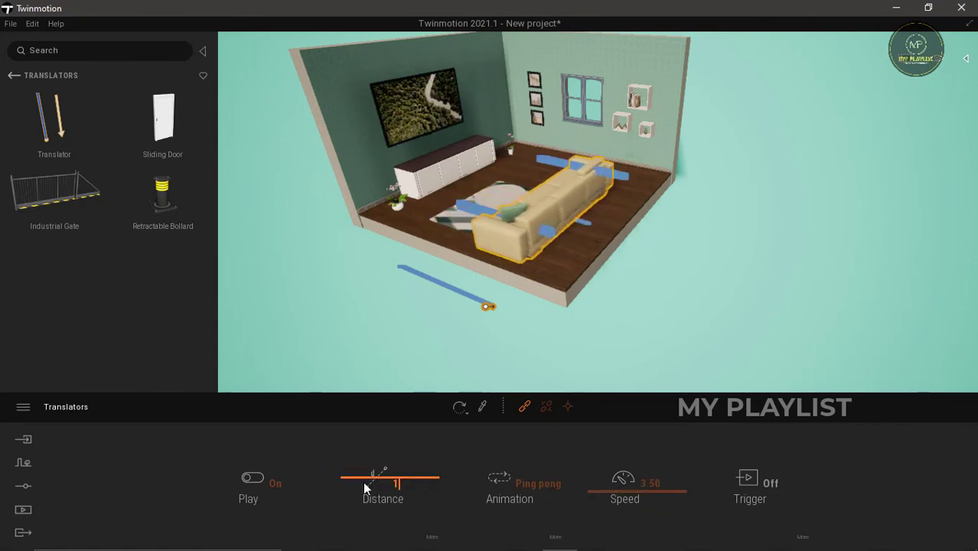
{"action": "type", "text": "5.00m"}
{"action": "key", "text": "Return"}
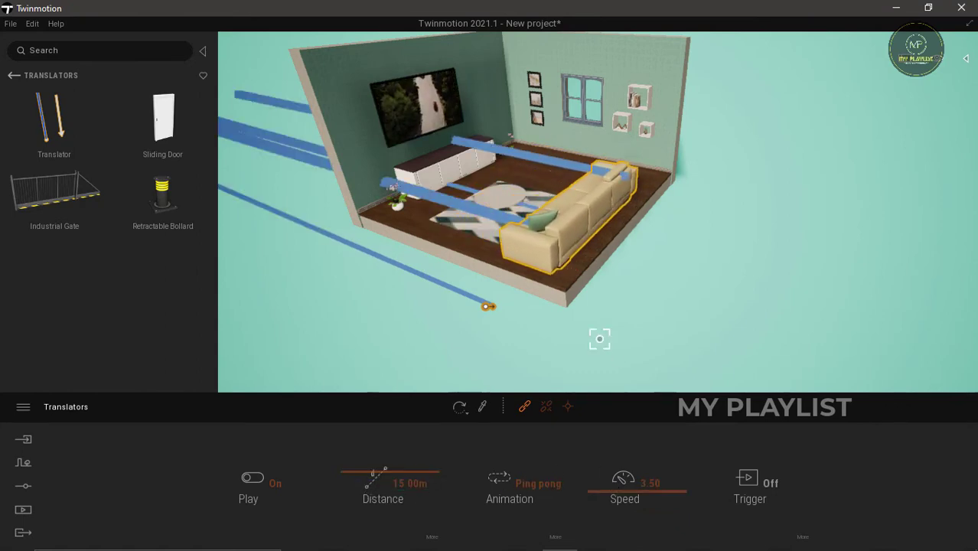
{"action": "left_click", "coordinate": [543, 485]}
{"action": "left_click", "coordinate": [513, 408]}
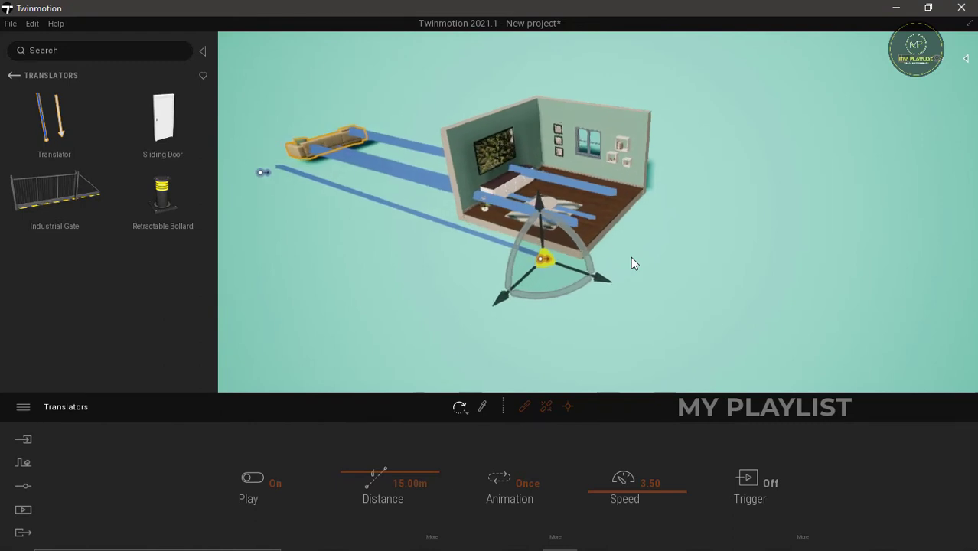
Move the sofa's translator 15 m along its horizontal axis, away from the TV wall.
{"action": "scroll", "coordinate": [631, 257], "scroll_direction": "up", "scroll_amount": 2}
{"action": "left_click", "coordinate": [596, 286]}
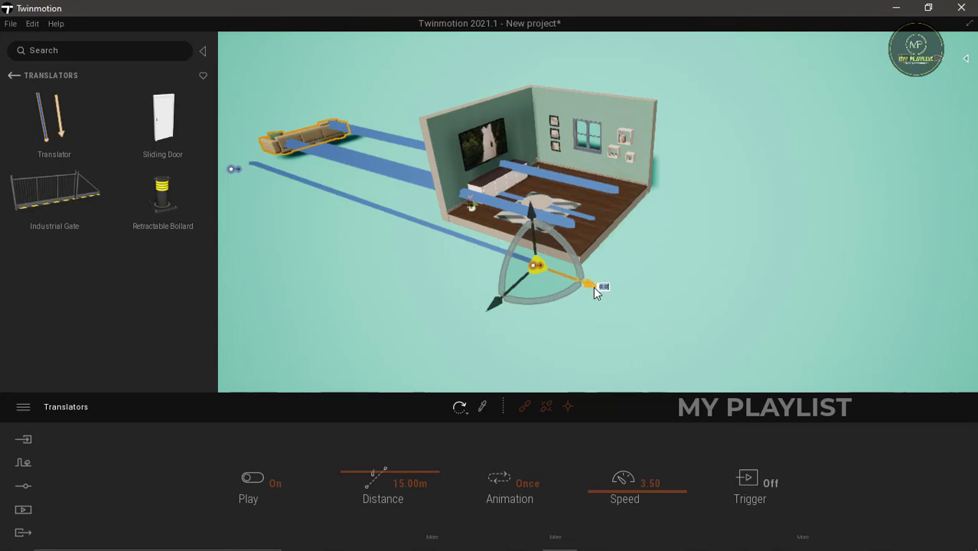
{"action": "type", "text": "15"}
{"action": "key", "text": "Return"}
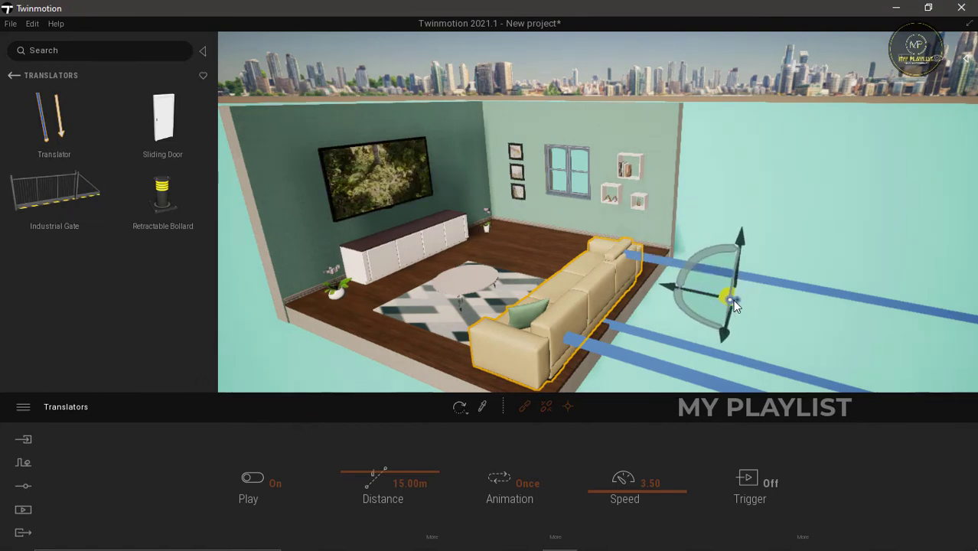
Place a horizontal translator outside the window wall and link the wall shelves and the three picture frames to it.
{"action": "left_click", "coordinate": [733, 299]}
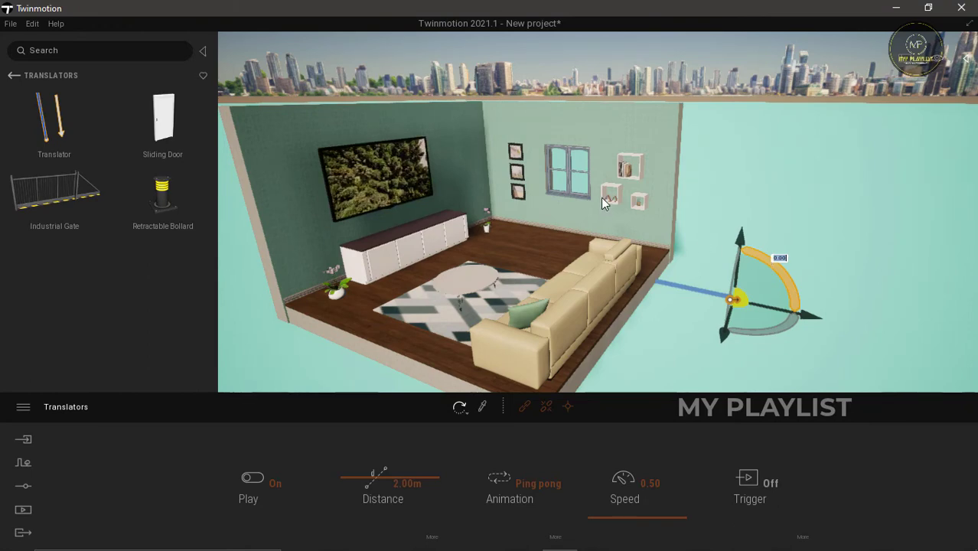
{"action": "left_click", "coordinate": [524, 406]}
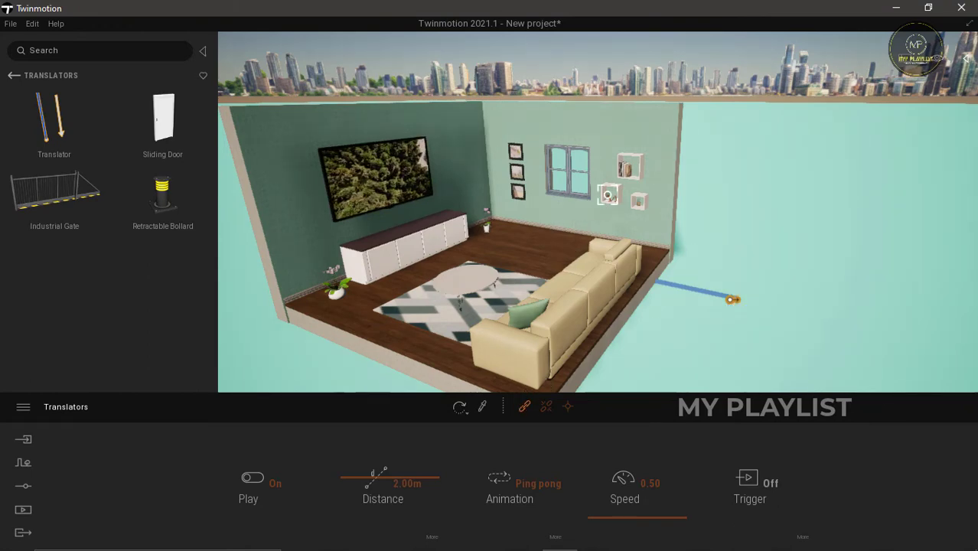
{"action": "left_click", "coordinate": [618, 185]}
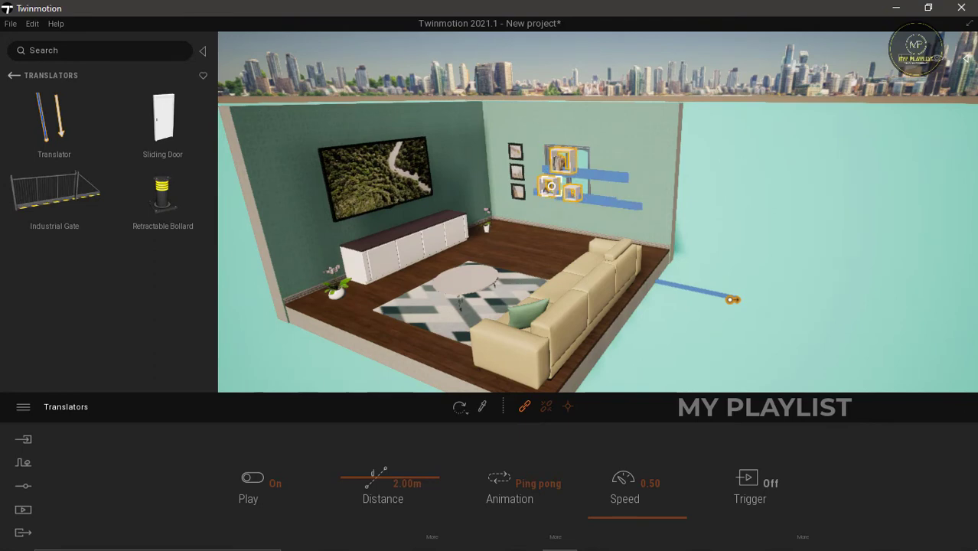
{"action": "left_click", "coordinate": [517, 170]}
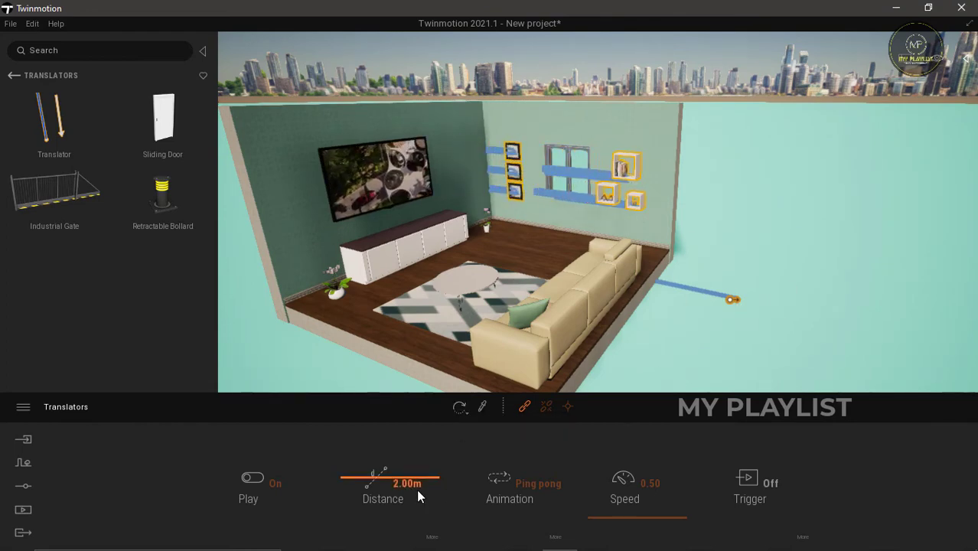
Set the distance of the shelves and picture frames' translator to 17 m.
{"action": "left_click_drag", "start_coordinate": [421, 486], "coordinate": [387, 483]}
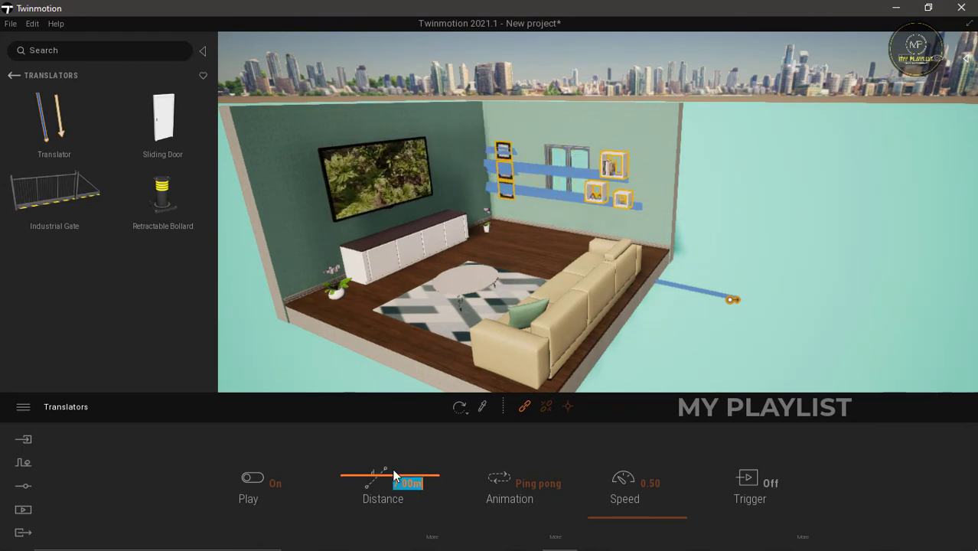
{"action": "type", "text": "7."}
{"action": "key", "text": "Return"}
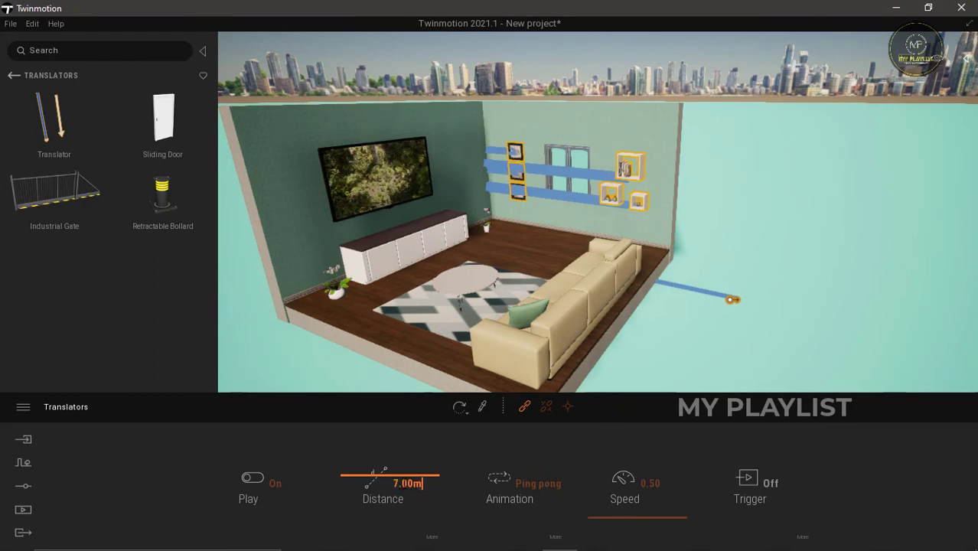
{"action": "type", "text": "17"}
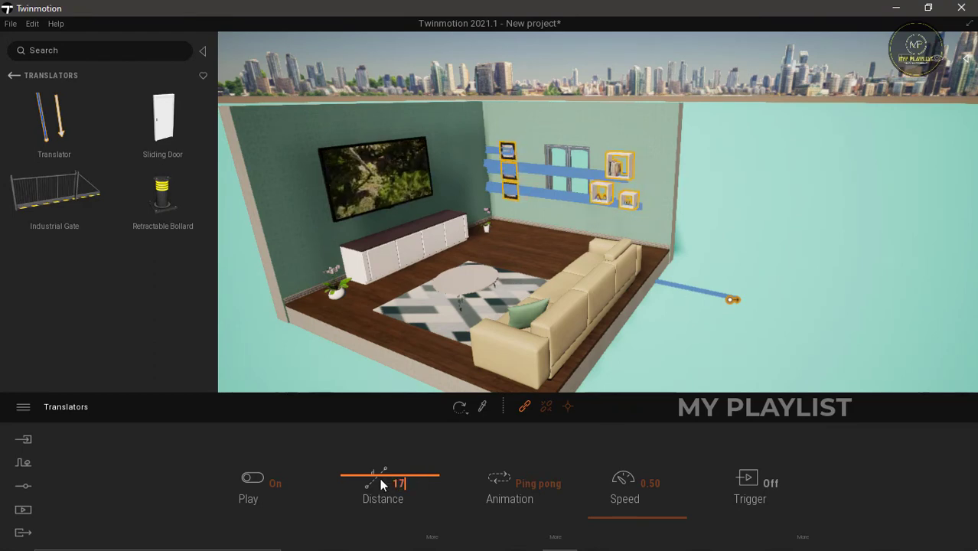
{"action": "key", "text": "Return"}
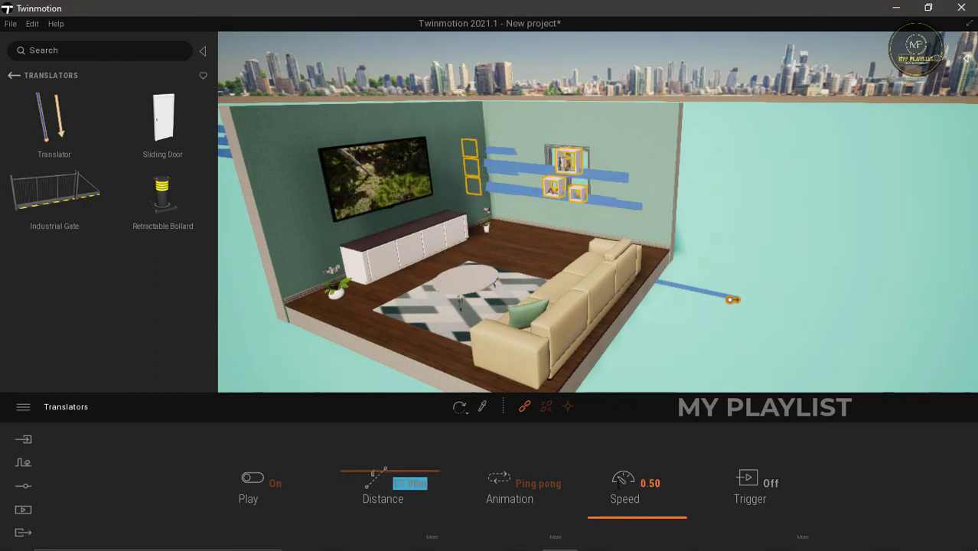
Set the speed of the shelves and picture frames' translator to 7 and its animation to Once.
{"action": "left_click_drag", "start_coordinate": [657, 484], "coordinate": [613, 482]}
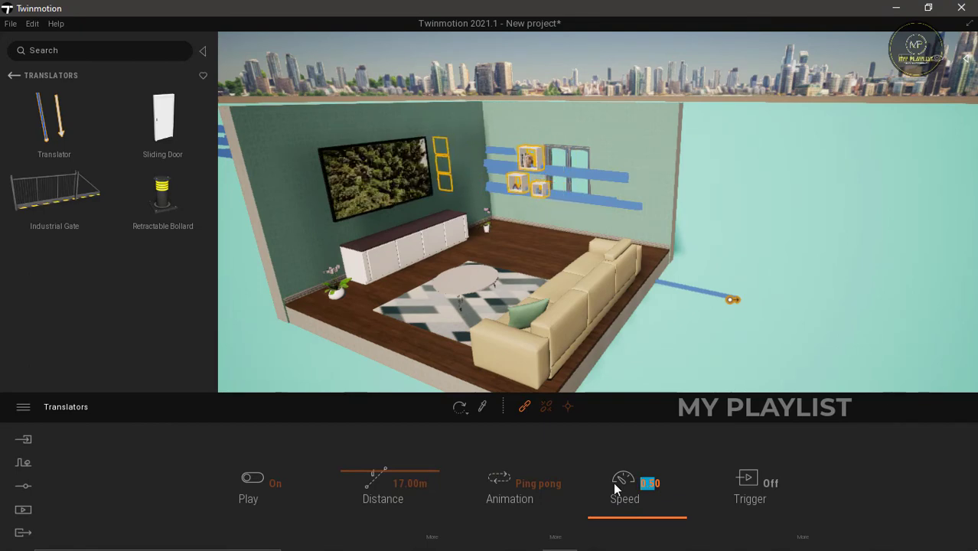
{"action": "key", "text": "BackSpace"}
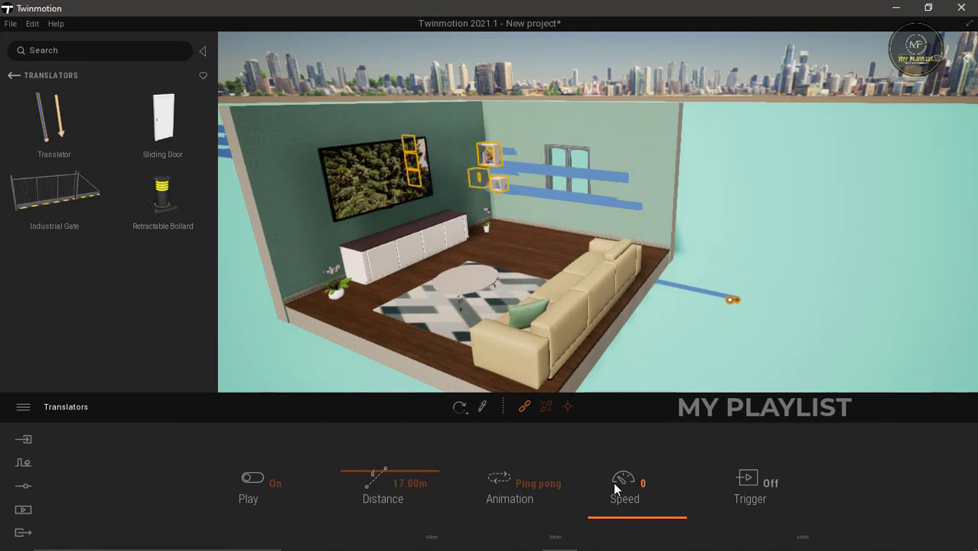
{"action": "type", "text": "7"}
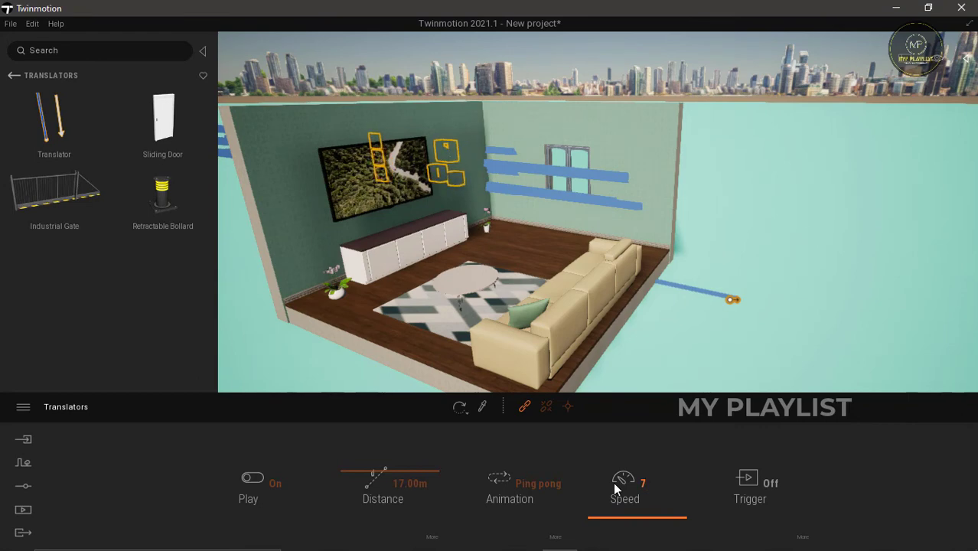
{"action": "key", "text": "Return"}
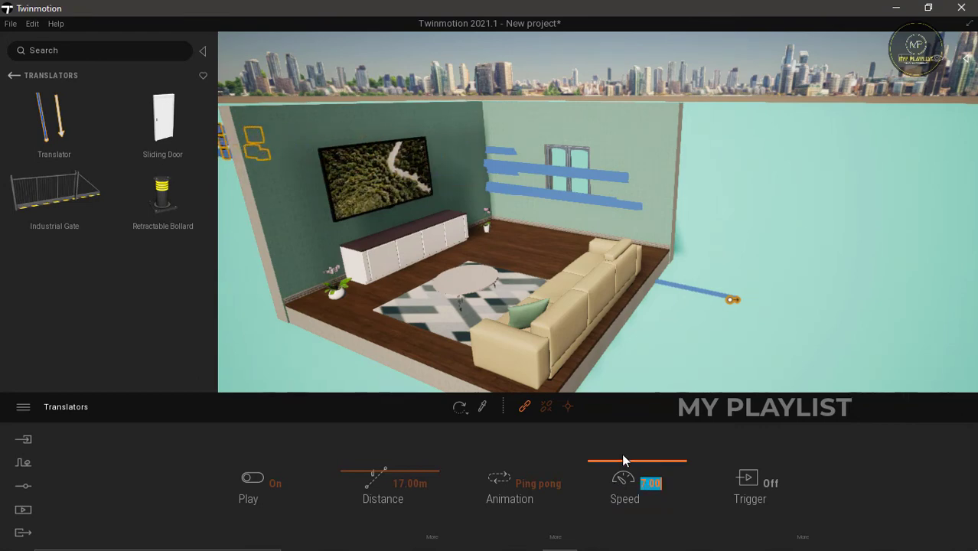
{"action": "left_click", "coordinate": [538, 482]}
{"action": "left_click", "coordinate": [506, 408]}
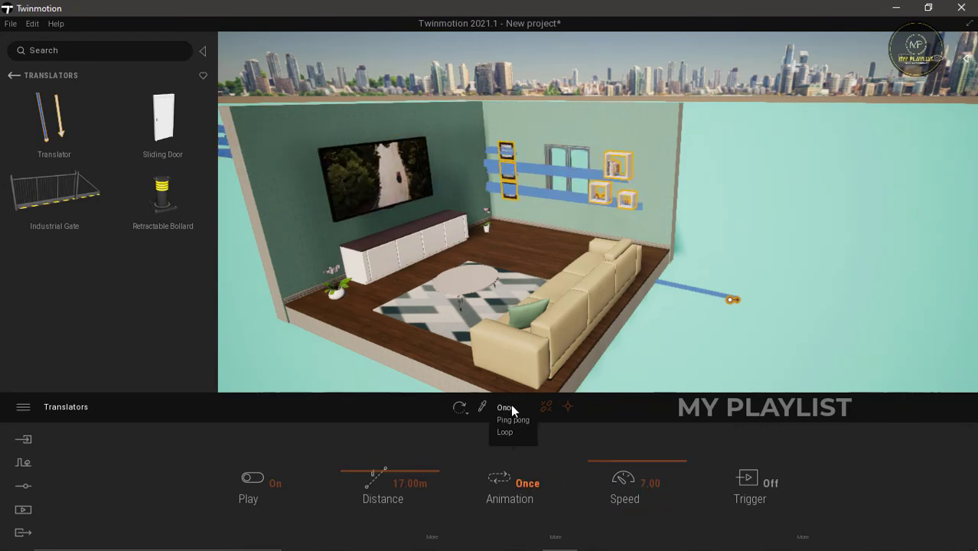
Move the shelves and picture frames' translator 17 m along its horizontal axis, away from the room.
{"action": "mouse_move", "coordinate": [812, 320]}
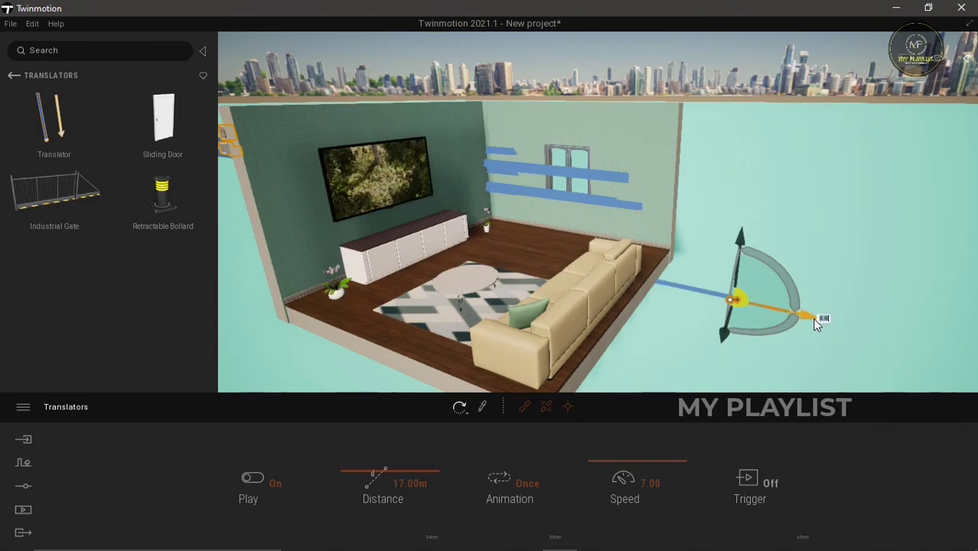
{"action": "left_click", "coordinate": [814, 319]}
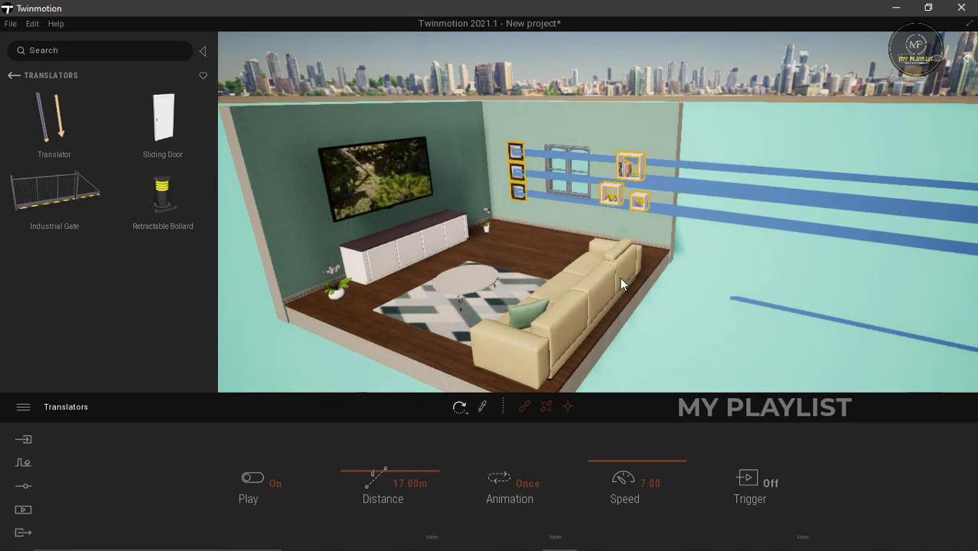
{"action": "scroll", "coordinate": [620, 282], "scroll_direction": "down", "scroll_amount": 2}
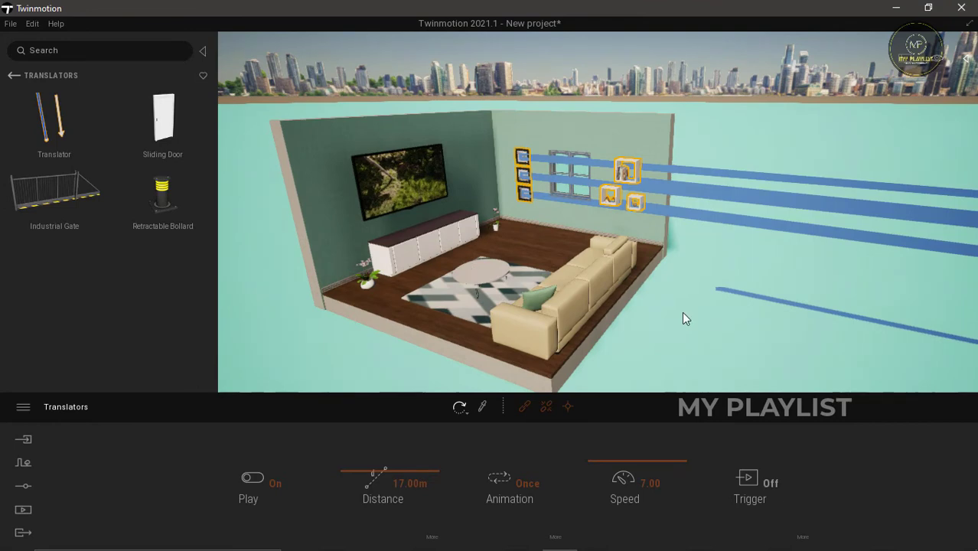
{"action": "left_click", "coordinate": [261, 303]}
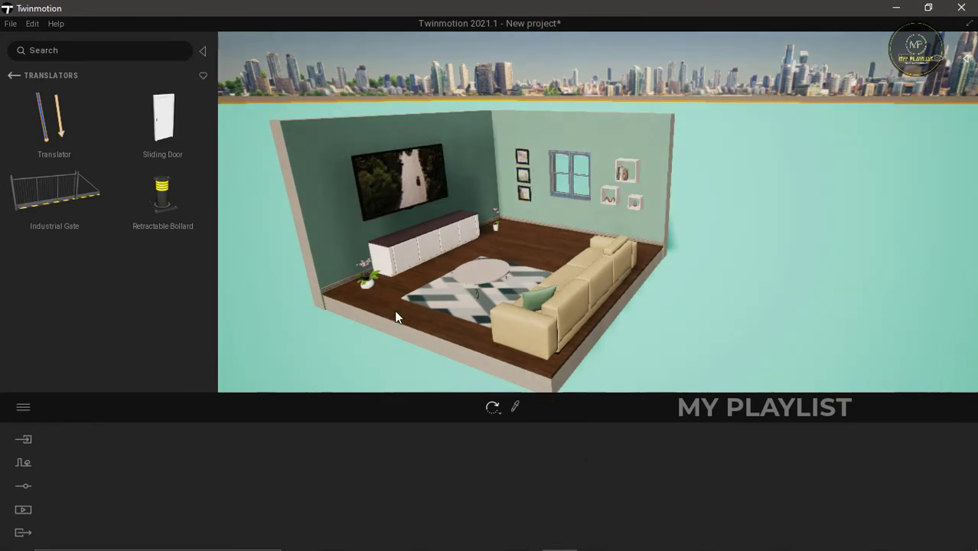
Place a translator on the ground in front of the room, link the wooden floor to it and rotate it to horizontal.
{"action": "left_click_drag", "start_coordinate": [708, 327], "coordinate": [339, 360]}
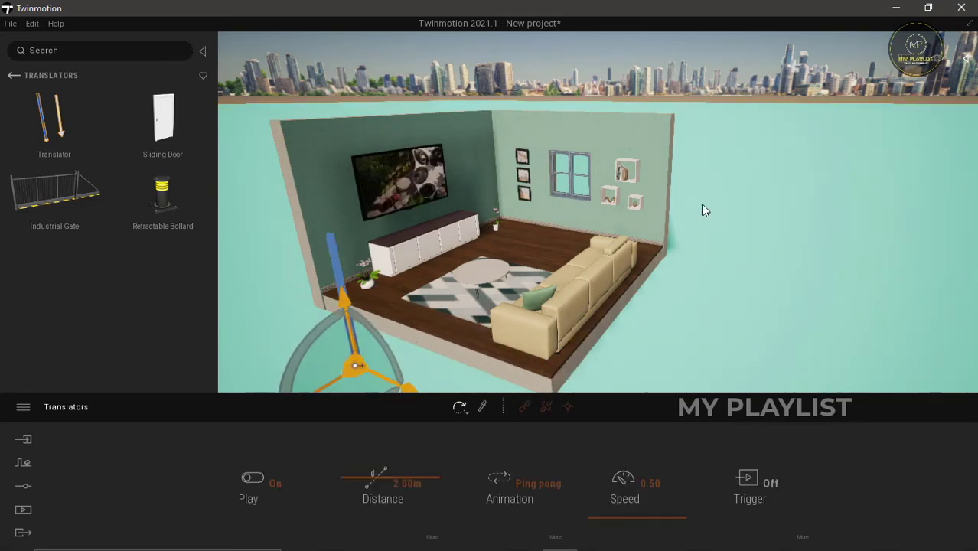
{"action": "scroll", "coordinate": [701, 204], "scroll_direction": "down", "scroll_amount": 3}
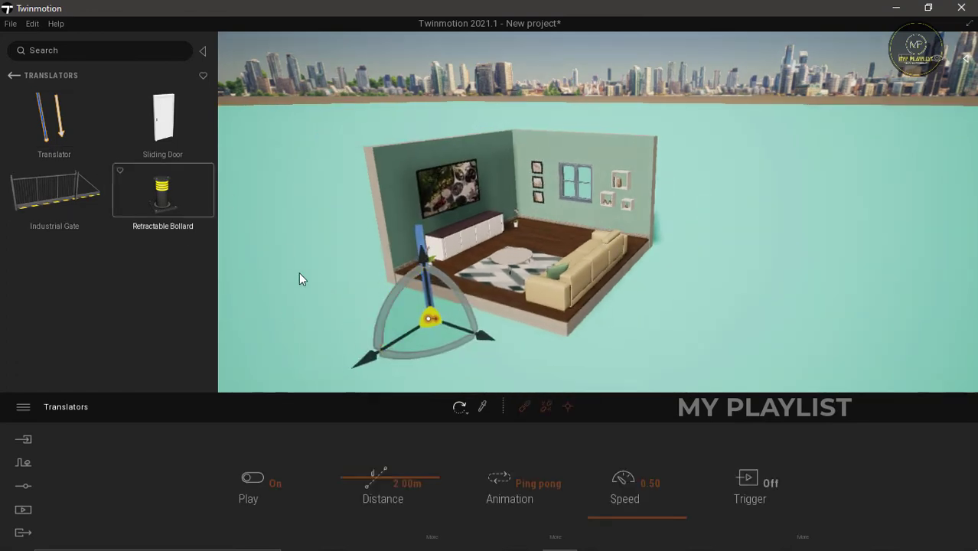
{"action": "scroll", "coordinate": [393, 332], "scroll_direction": "up", "scroll_amount": 1}
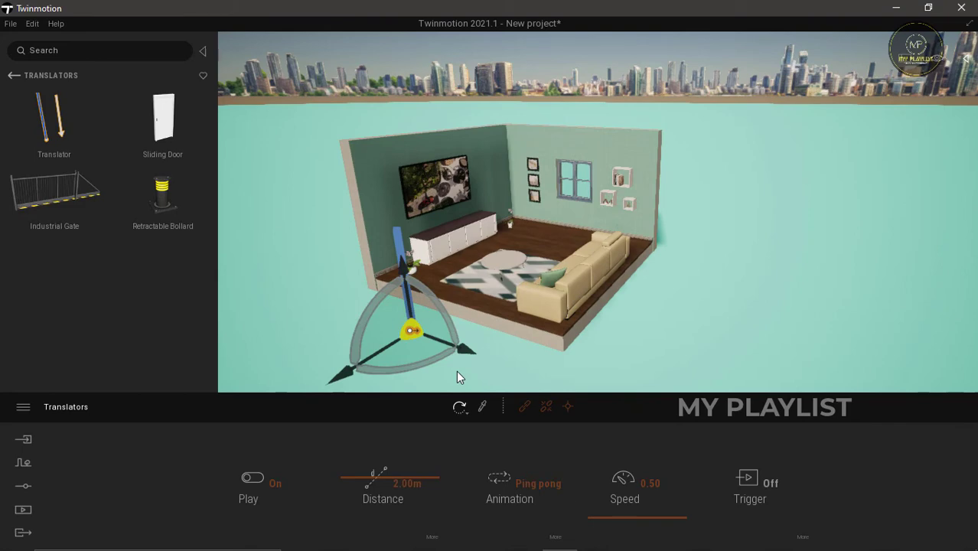
{"action": "left_click", "coordinate": [523, 406]}
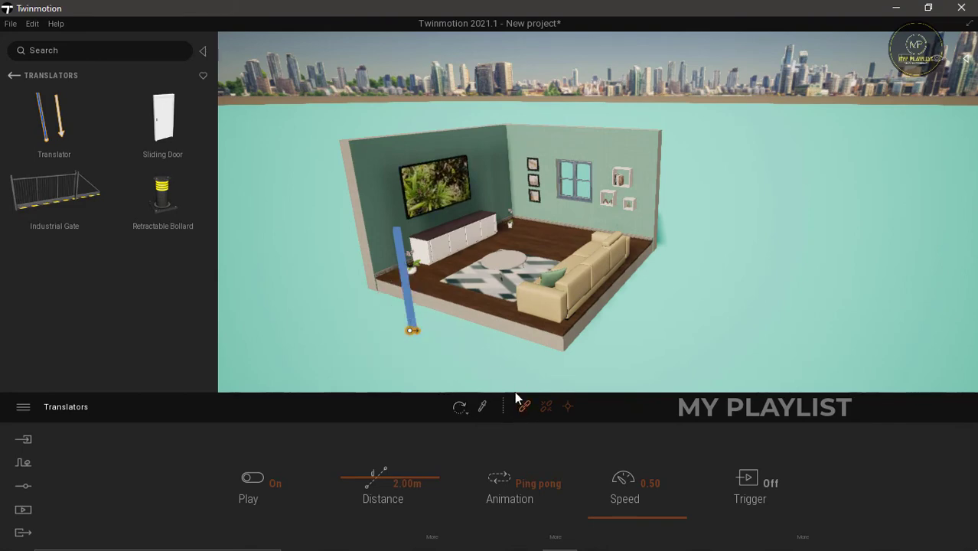
{"action": "left_click", "coordinate": [448, 296]}
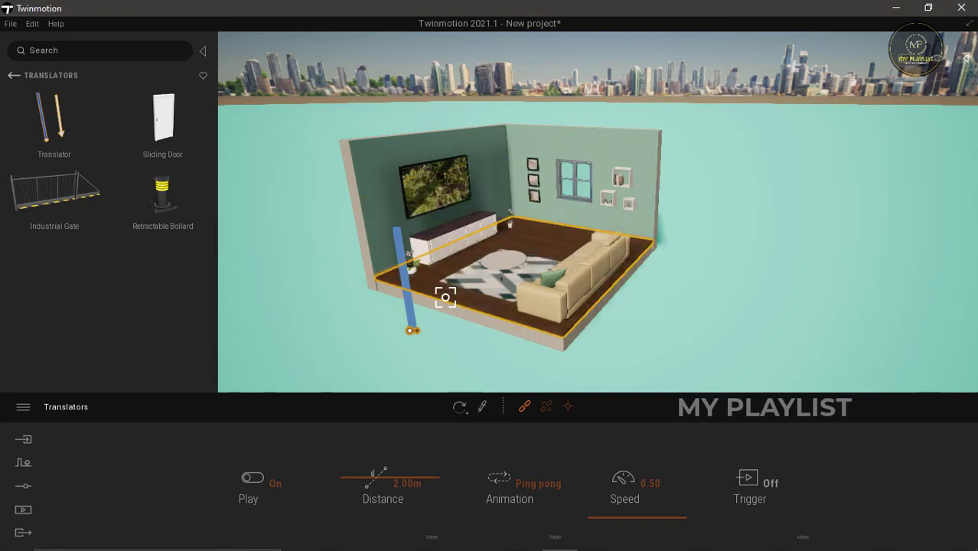
{"action": "left_click", "coordinate": [460, 407]}
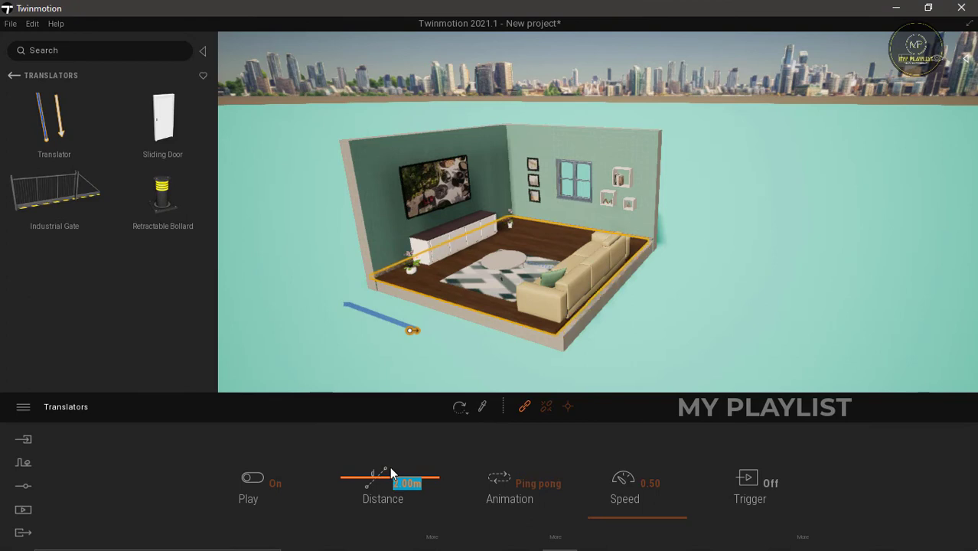
Set the wooden floor's translator to a distance of 19 m and a speed of 9.
{"action": "type", "text": "19"}
{"action": "left_click", "coordinate": [650, 482]}
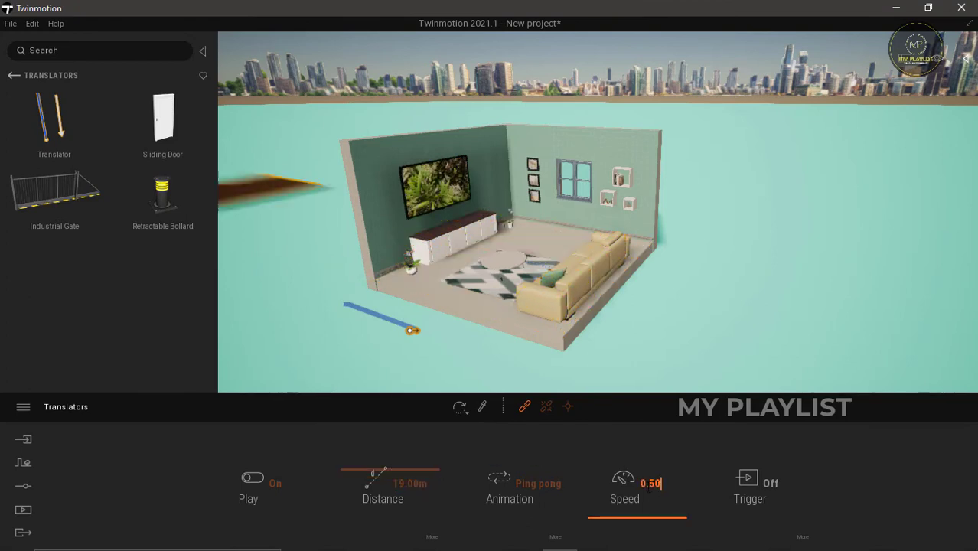
{"action": "left_click_drag", "start_coordinate": [661, 483], "coordinate": [622, 485]}
{"action": "type", "text": "9."}
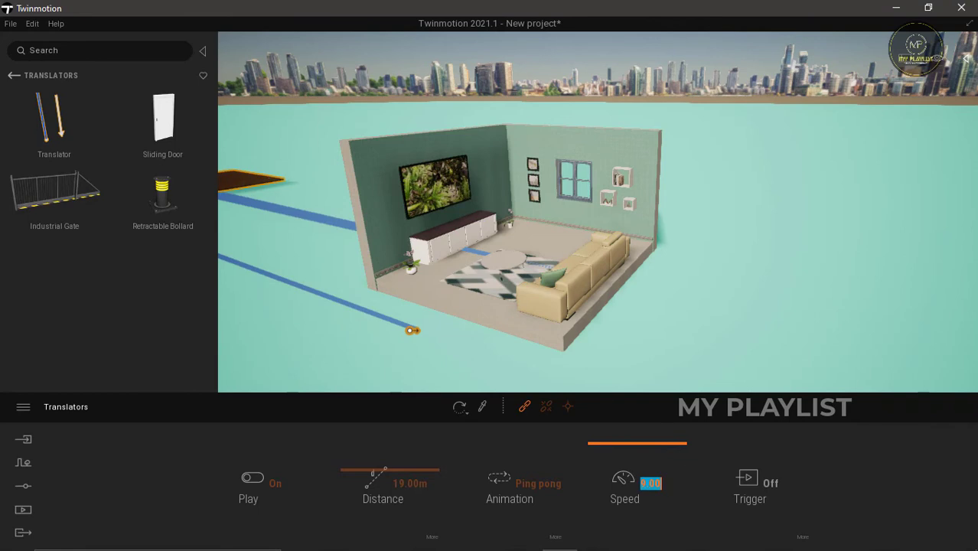
{"action": "key", "text": "Return"}
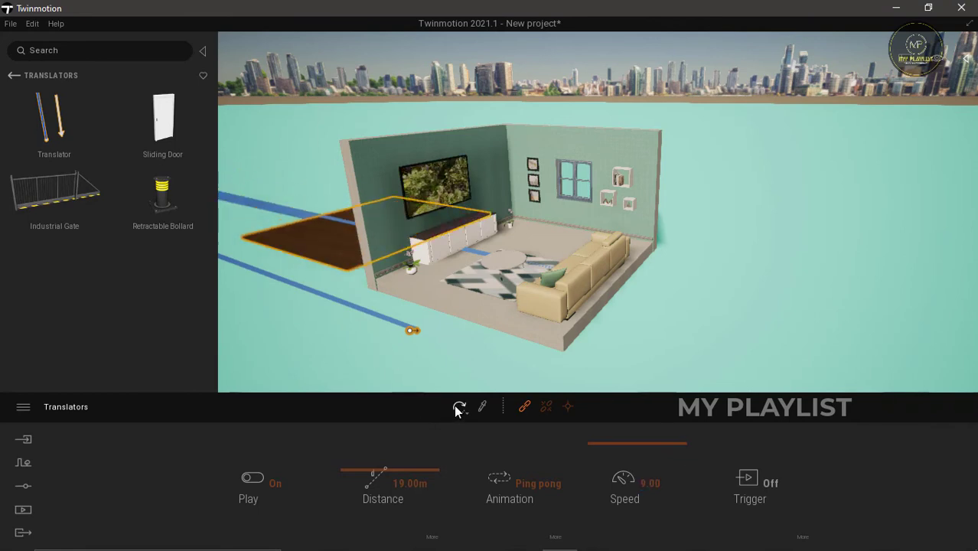
Move the wooden floor's translator 19 m along its horizontal axis, opposite to its travel, and set its animation to Once.
{"action": "left_click", "coordinate": [459, 407]}
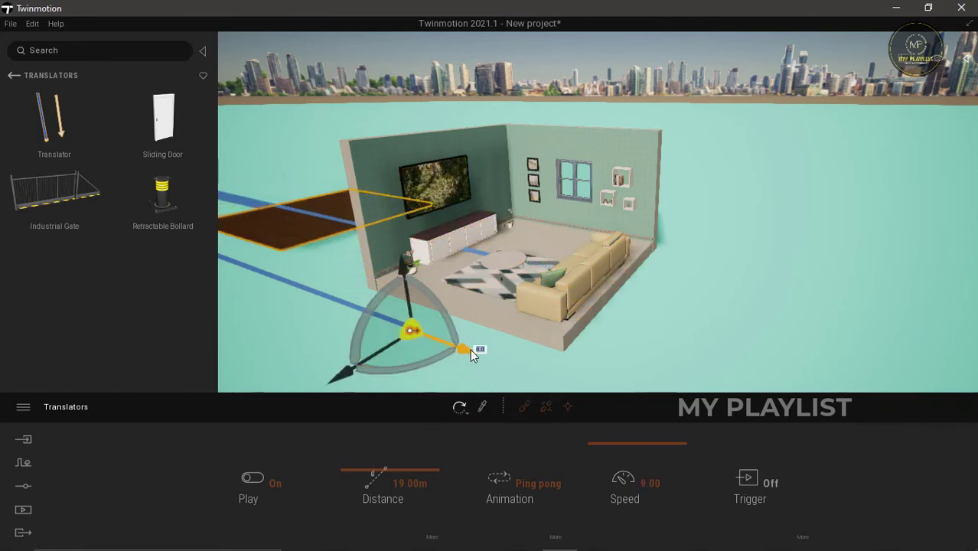
{"action": "type", "text": "180"}
{"action": "key", "text": "Return"}
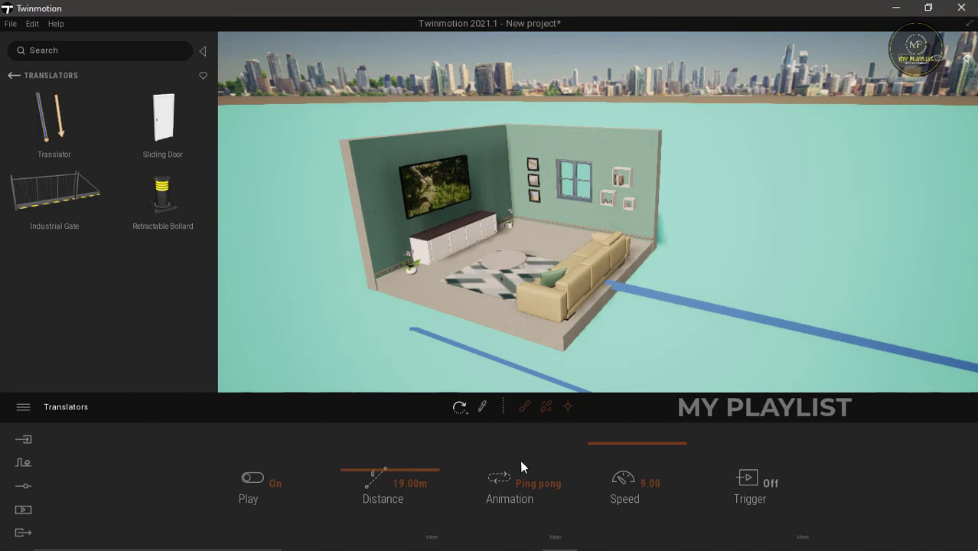
{"action": "left_click", "coordinate": [528, 481]}
{"action": "left_click", "coordinate": [511, 408]}
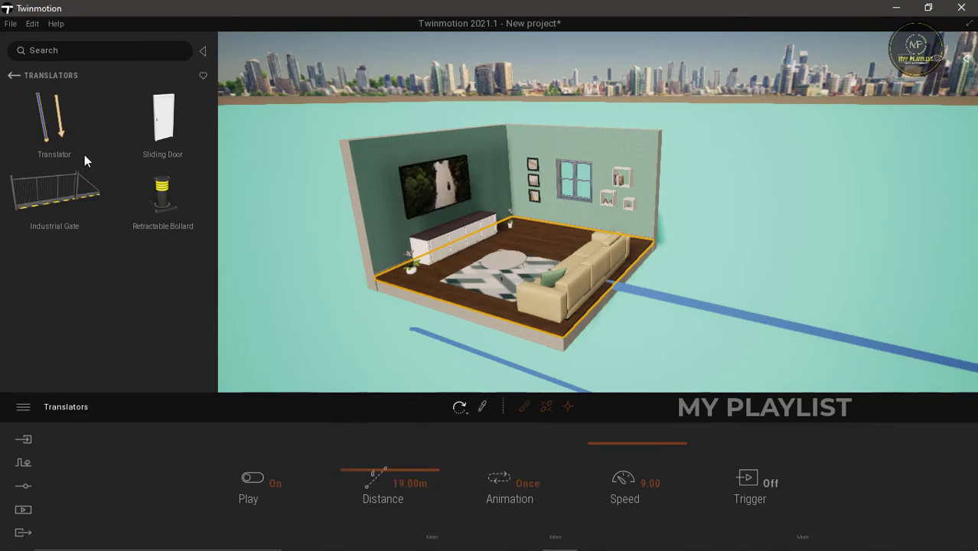
Place a vertical translator on the ground beside the TV wall and link the room's walls and base slab to it.
{"action": "left_click_drag", "start_coordinate": [318, 316], "coordinate": [327, 339]}
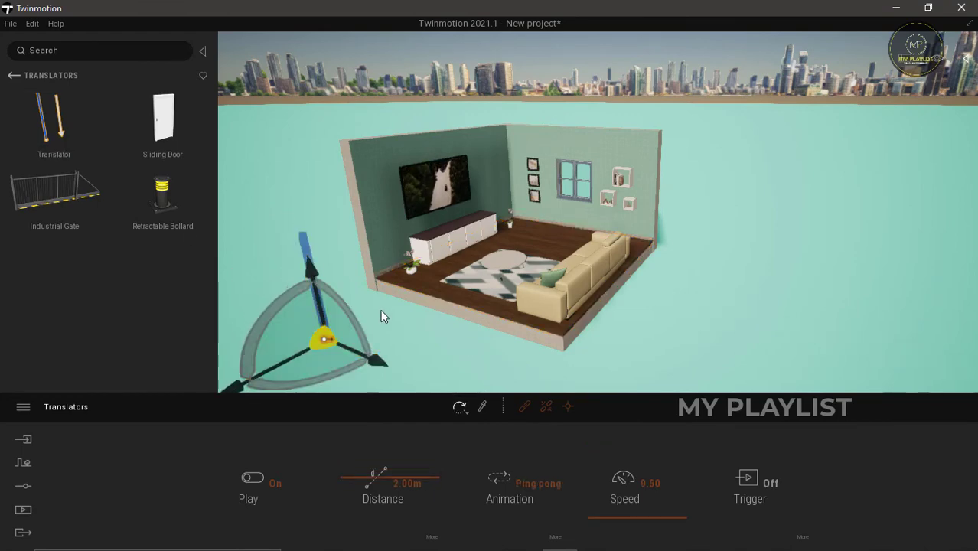
{"action": "left_click", "coordinate": [525, 407]}
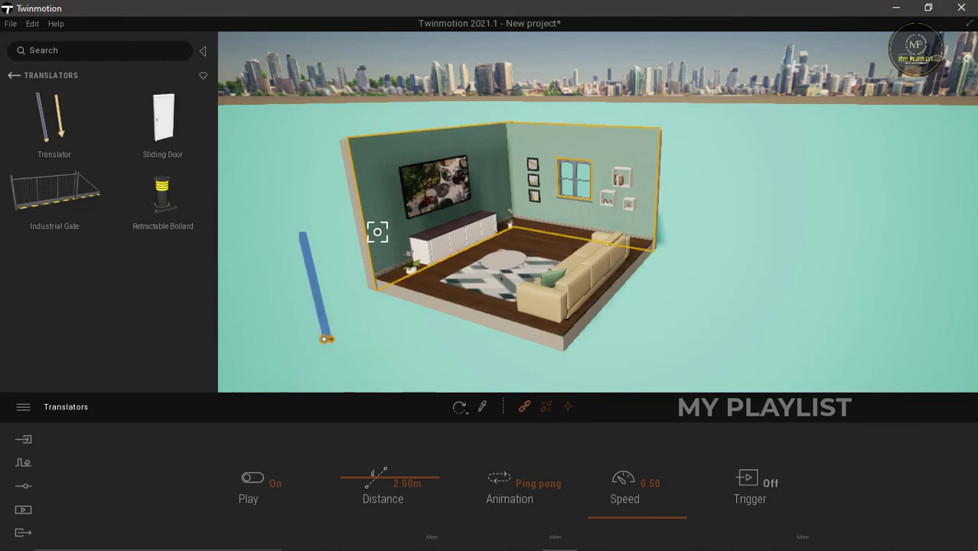
{"action": "left_click", "coordinate": [426, 307]}
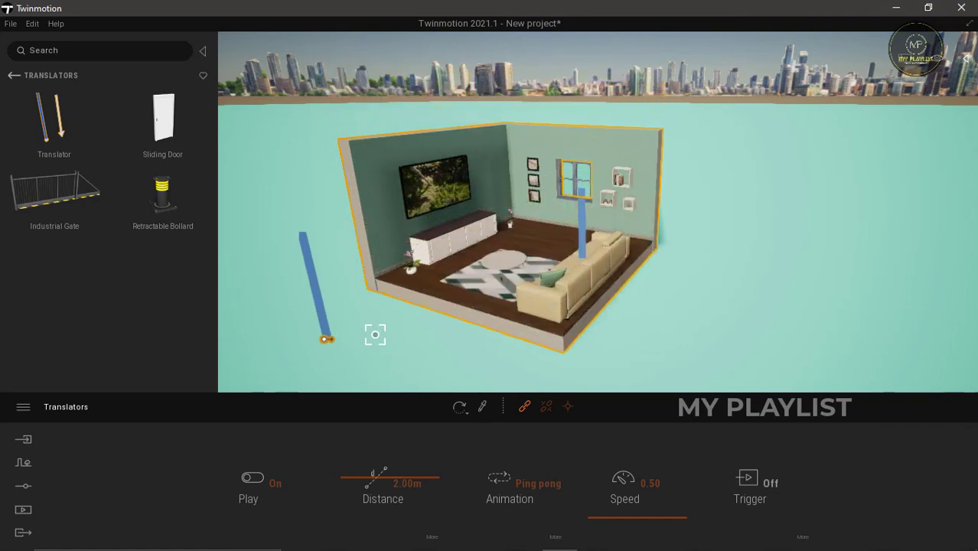
Set the walls and base slab's translator to a distance of 6 m and a speed of 1.4.
{"action": "left_click", "coordinate": [377, 483]}
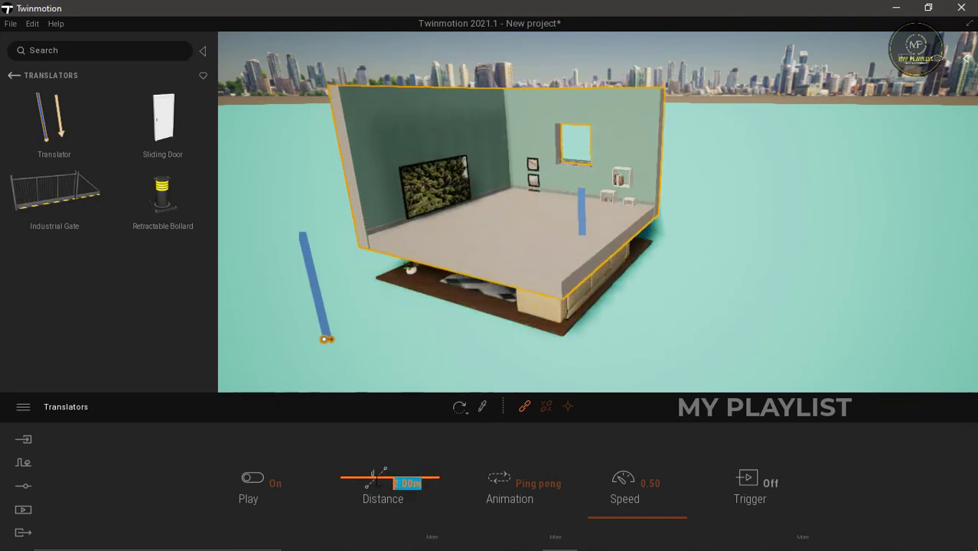
{"action": "type", "text": "5"}
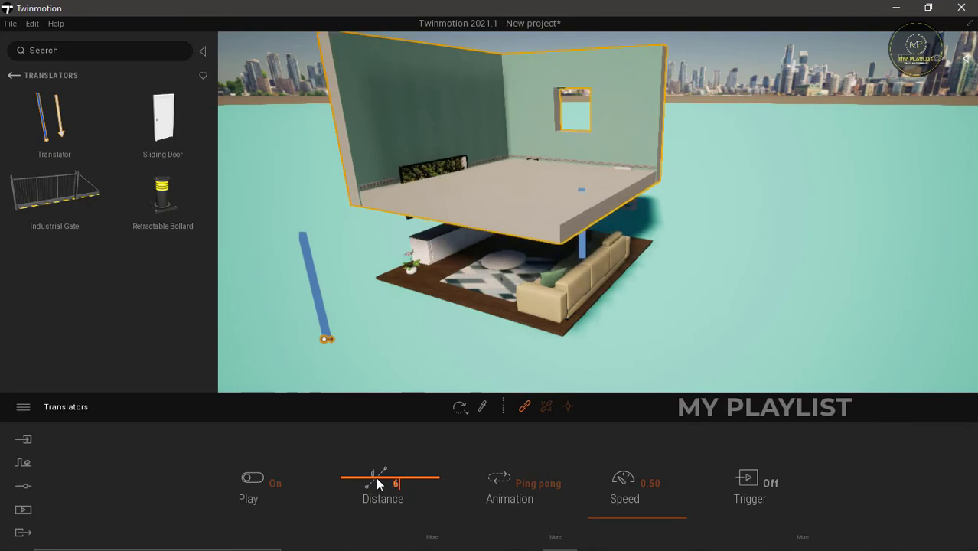
{"action": "key", "text": "Return"}
{"action": "left_click", "coordinate": [649, 484]}
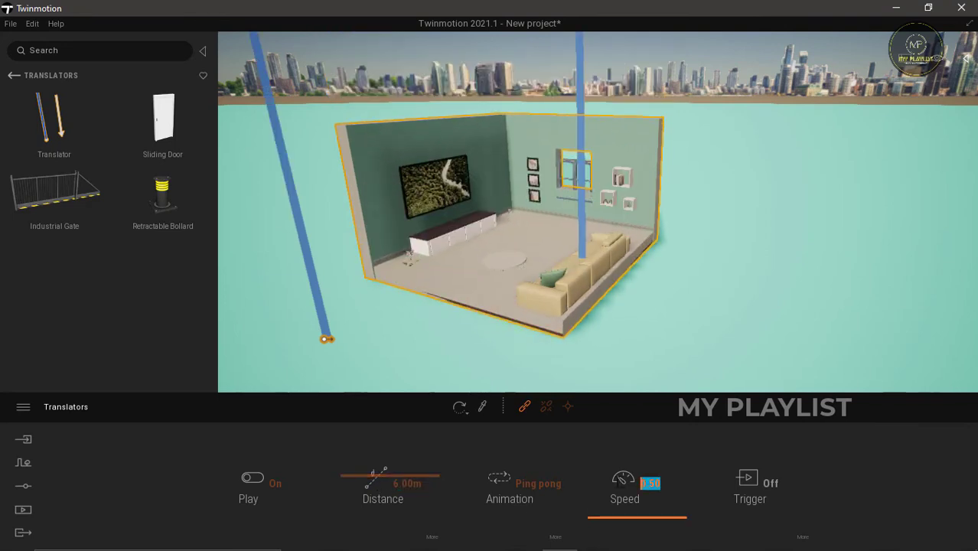
{"action": "type", "text": "1.4"}
{"action": "key", "text": "Return"}
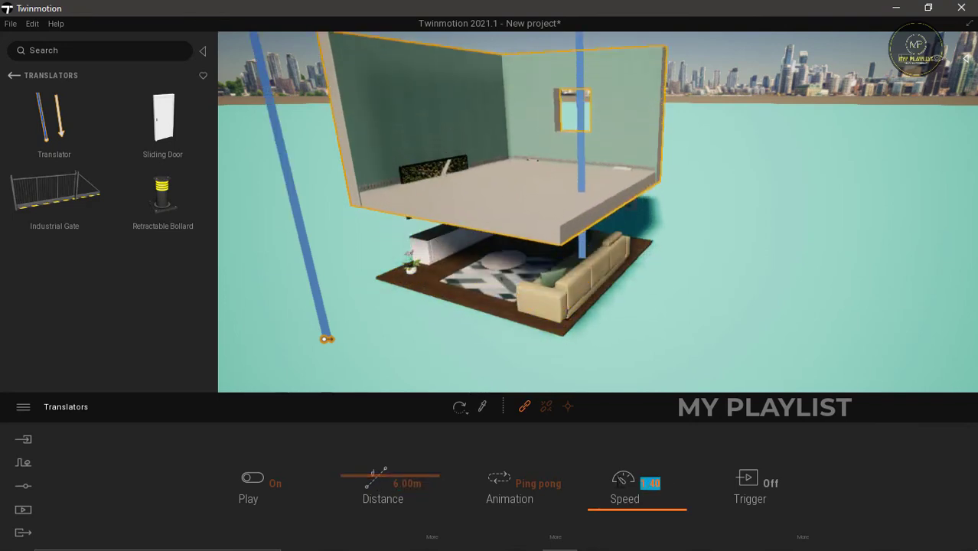
Move the walls and base slab's translator down 6 m and set its animation to Once.
{"action": "left_click", "coordinate": [460, 407]}
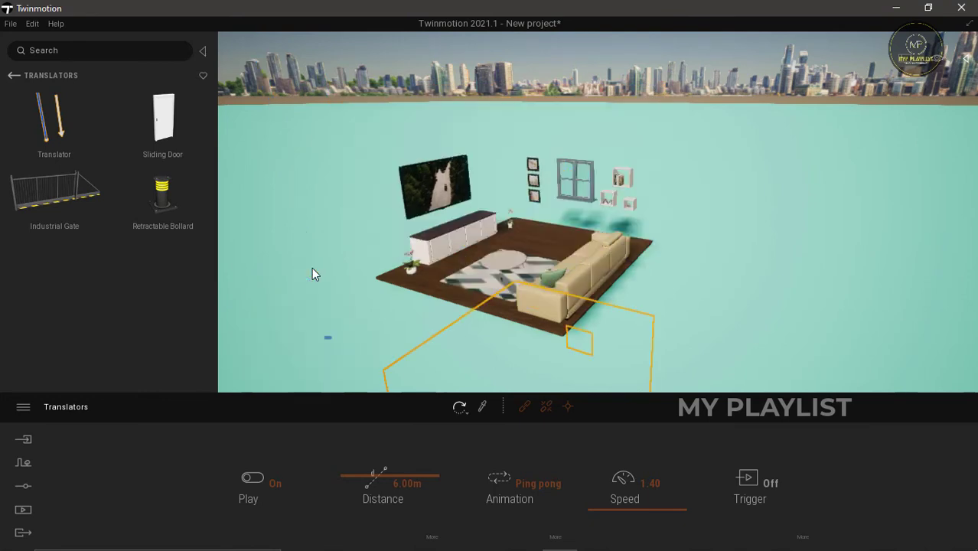
{"action": "left_click", "coordinate": [523, 482]}
{"action": "left_click", "coordinate": [507, 407]}
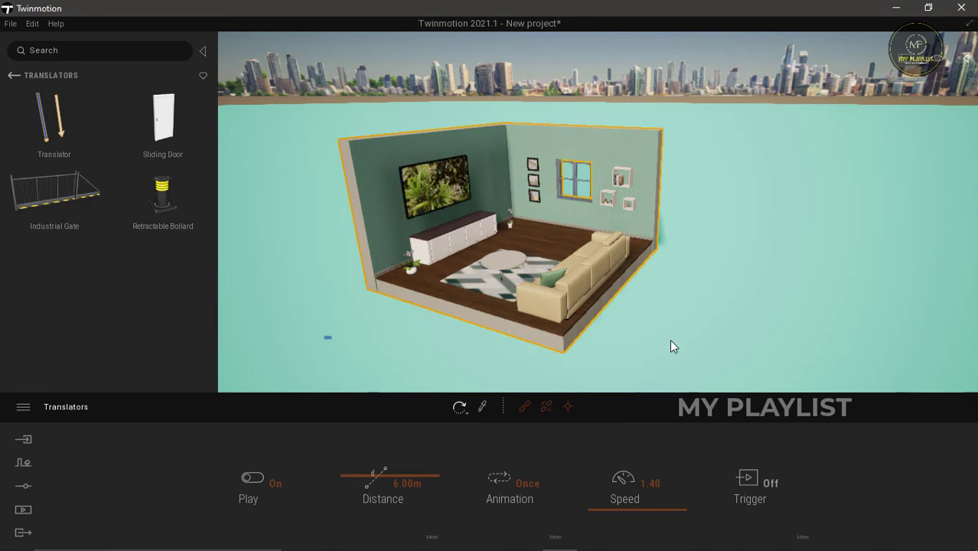
Place a vertical translator on the ground outside the window wall and link the window frame and its glass to it.
{"action": "left_click", "coordinate": [568, 170]}
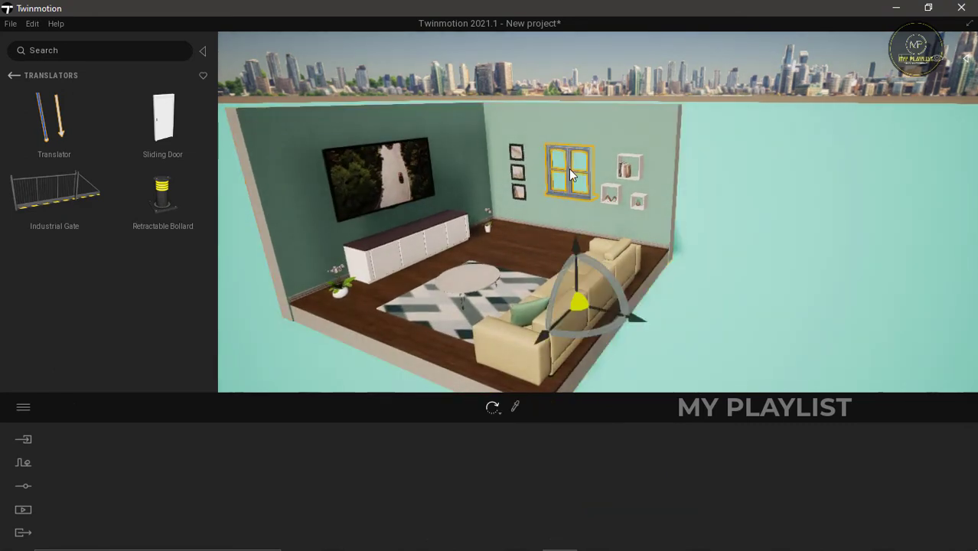
{"action": "left_click_drag", "start_coordinate": [51, 119], "coordinate": [730, 334]}
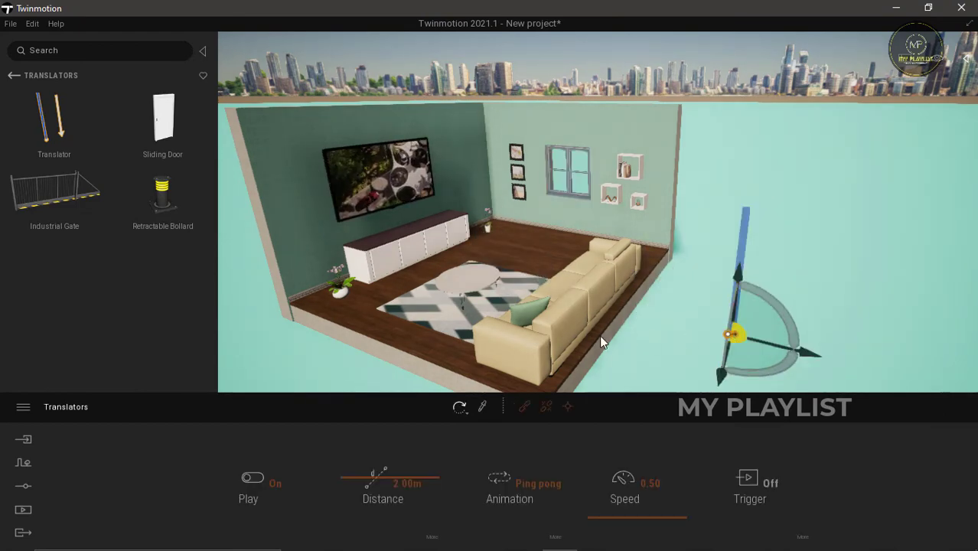
{"action": "left_click", "coordinate": [524, 406]}
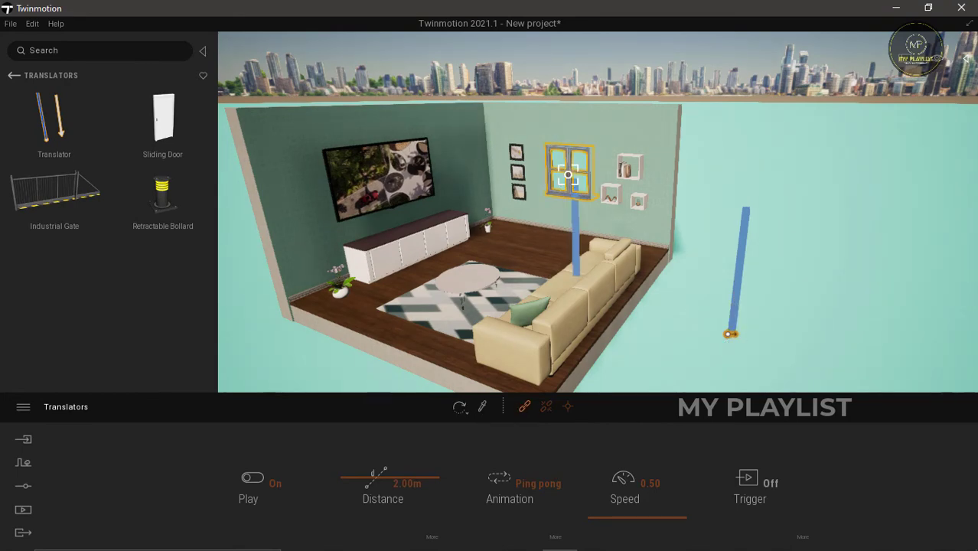
{"action": "scroll", "coordinate": [568, 175], "scroll_direction": "up", "scroll_amount": 5}
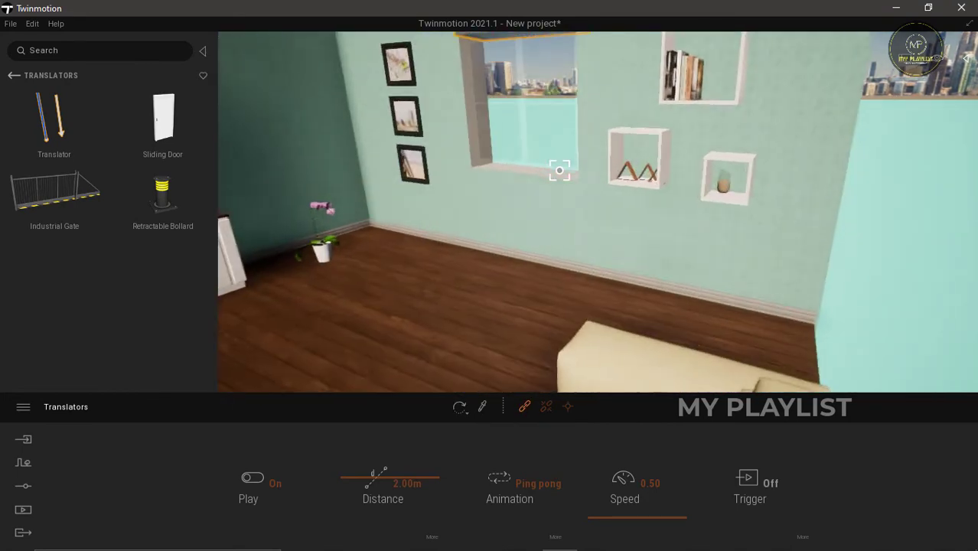
{"action": "scroll", "coordinate": [570, 184], "scroll_direction": "down", "scroll_amount": 5}
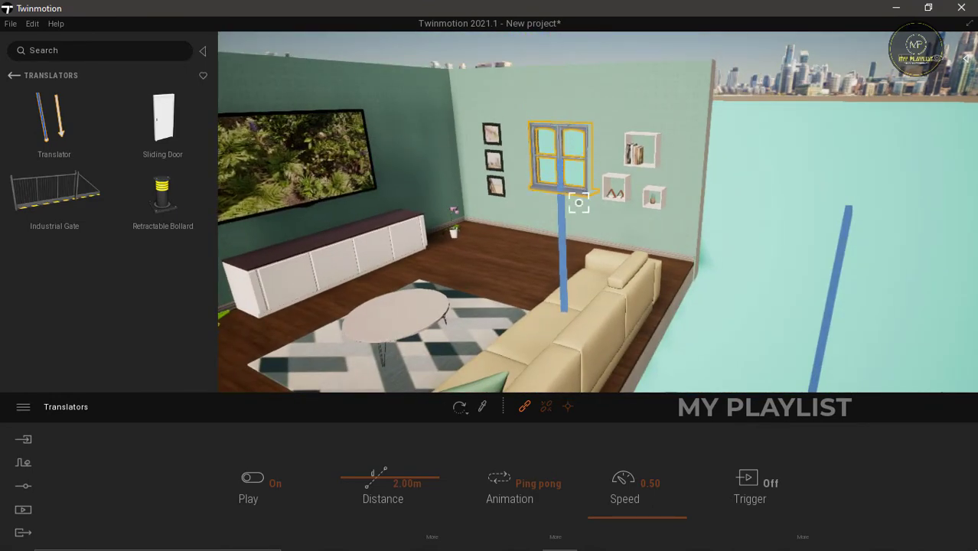
Set the window's translator to a distance of 6 m and a speed of 1.5.
{"action": "left_click", "coordinate": [379, 484]}
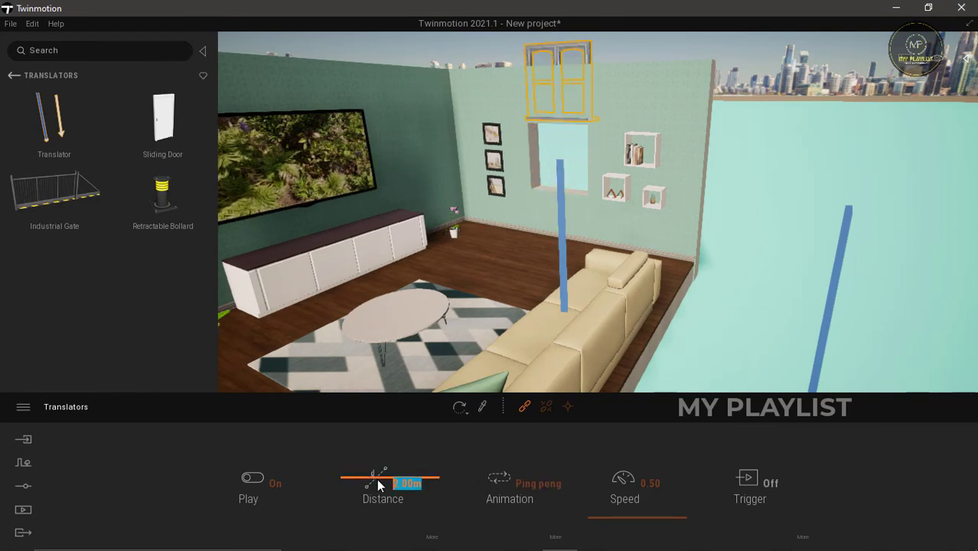
{"action": "type", "text": "4"}
{"action": "key", "text": "Return"}
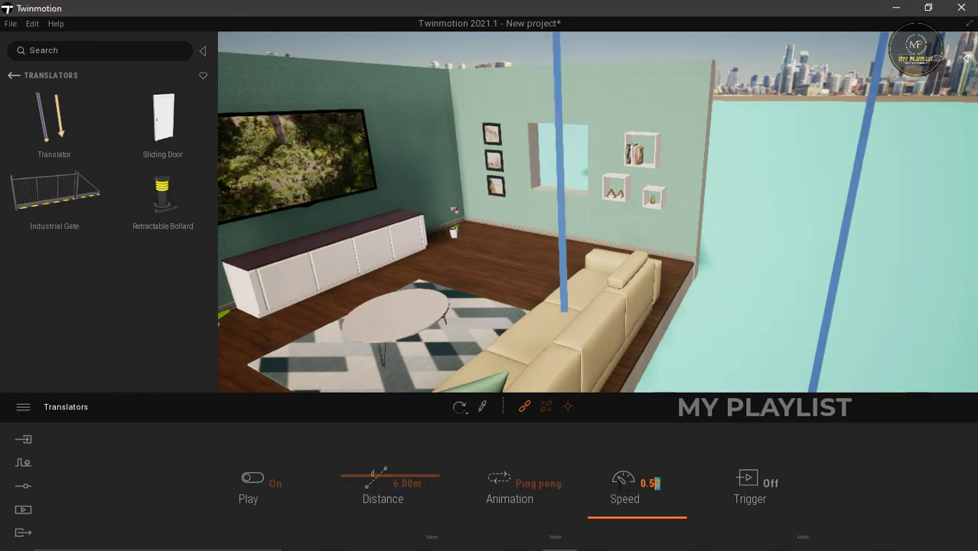
{"action": "left_click", "coordinate": [611, 484]}
{"action": "type", "text": "1.5"}
{"action": "key", "text": "Return"}
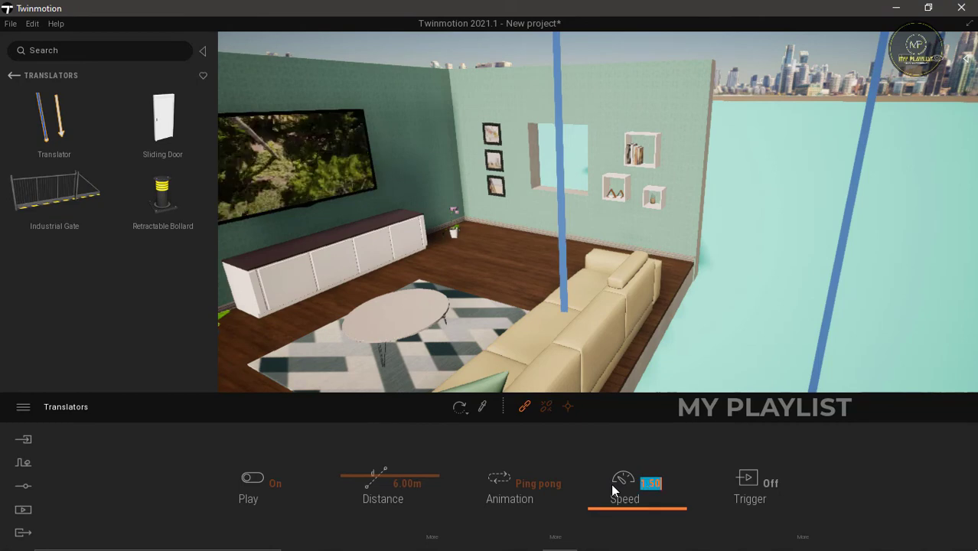
Move the window's translator down by its 6 m travel distance.
{"action": "scroll", "coordinate": [659, 332], "scroll_direction": "down", "scroll_amount": 3}
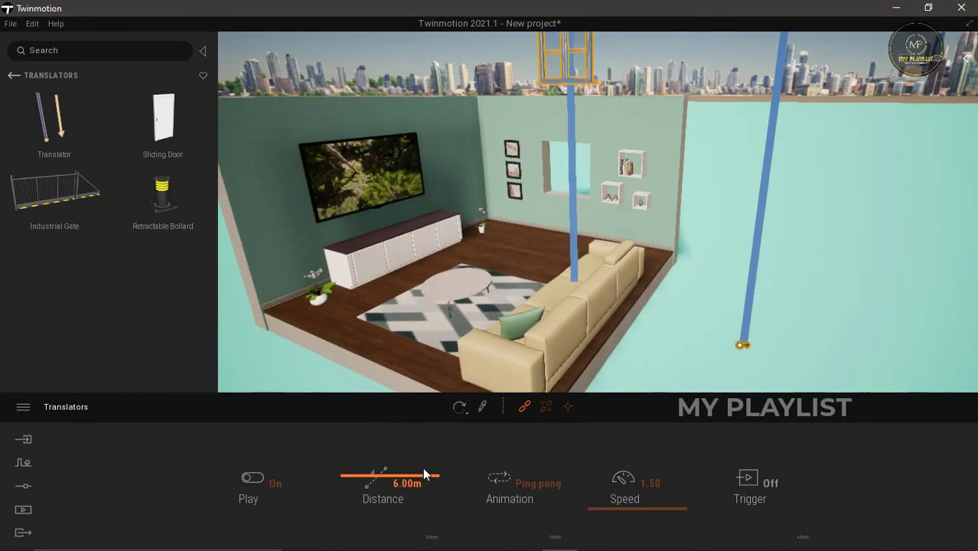
{"action": "left_click", "coordinate": [459, 406]}
{"action": "left_click_drag", "start_coordinate": [748, 313], "coordinate": [749, 280]}
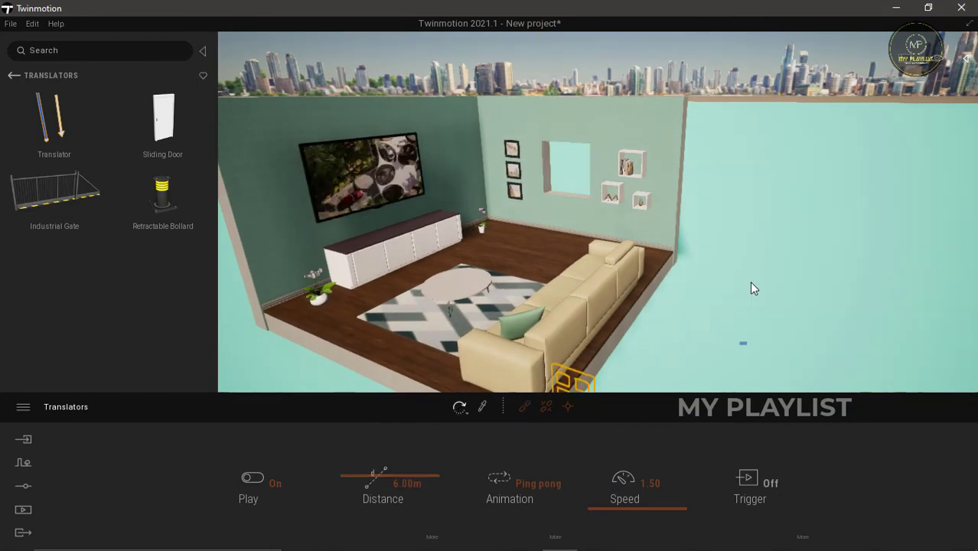
Set the window translator's animation to Once and save the project.
{"action": "left_click", "coordinate": [536, 484]}
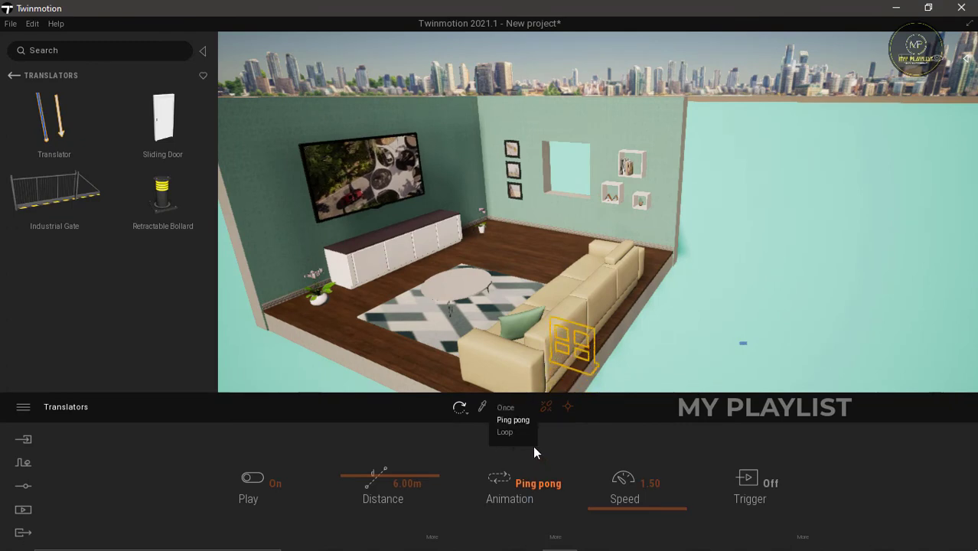
{"action": "left_click", "coordinate": [508, 408]}
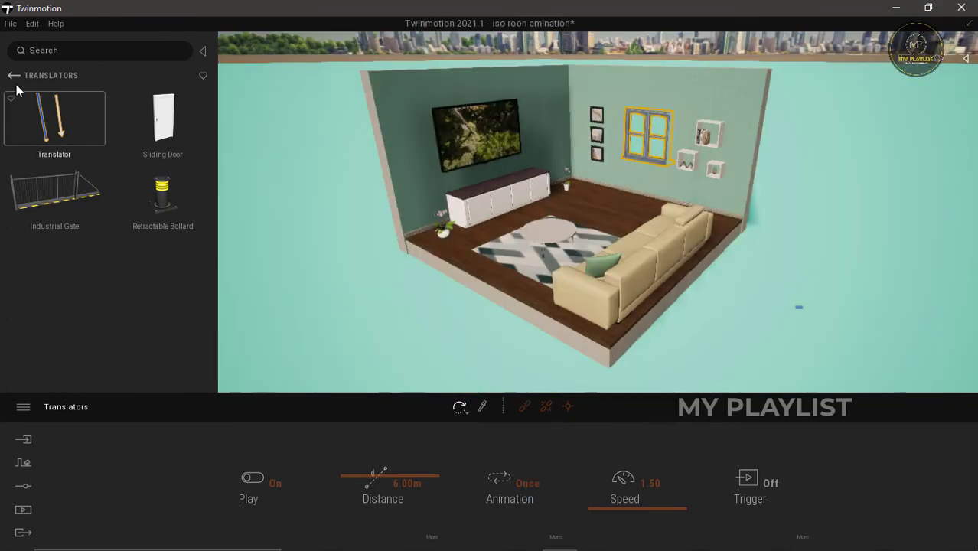
{"action": "left_click", "coordinate": [11, 24]}
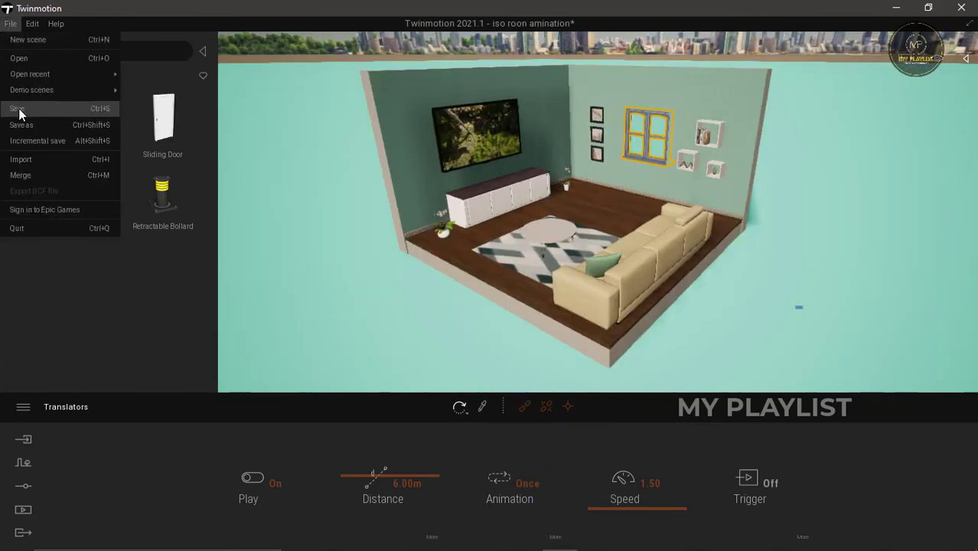
{"action": "left_click", "coordinate": [18, 108]}
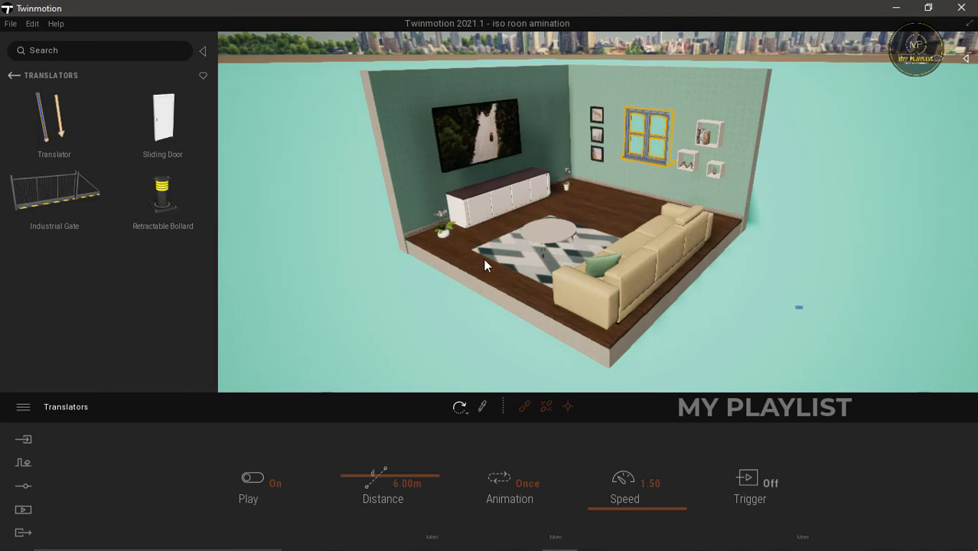
Set the speed of the two potted plants' translator to 1.
{"action": "left_click", "coordinate": [441, 234]}
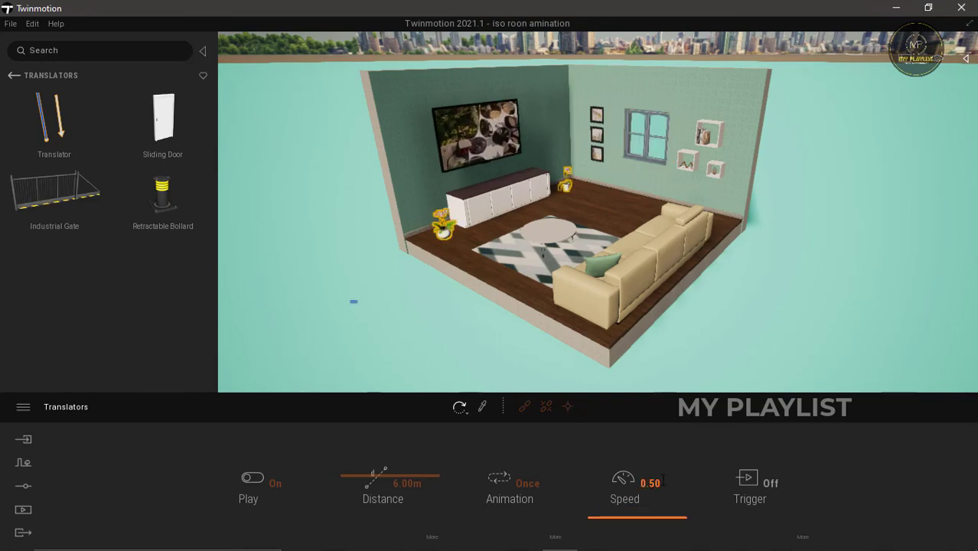
{"action": "left_click_drag", "start_coordinate": [664, 483], "coordinate": [604, 483]}
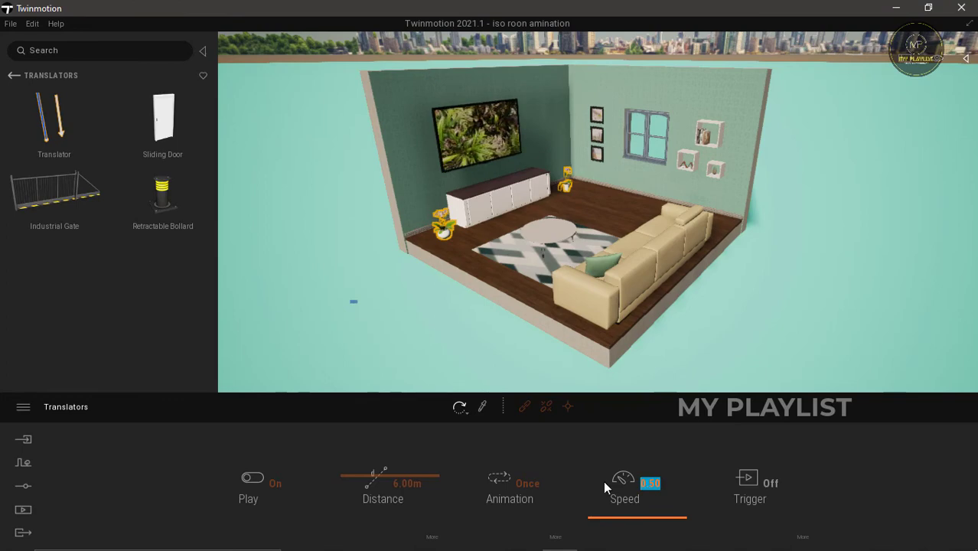
{"action": "type", "text": "1"}
{"action": "key", "text": "Return"}
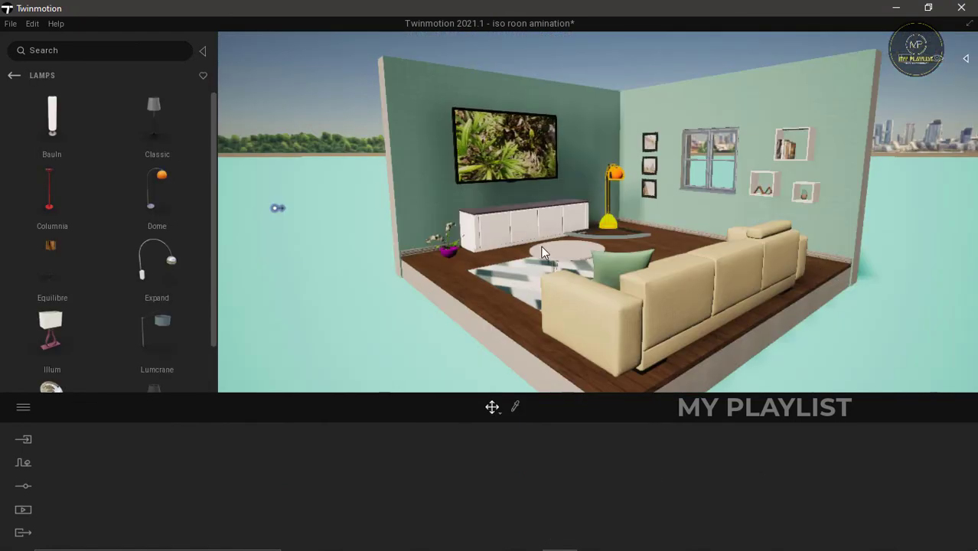
Place a vertical translator from the animators library on the ground outside the TV wall.
{"action": "middle_click_drag", "start_coordinate": [536, 235], "coordinate": [537, 291]}
{"action": "right_click_drag", "start_coordinate": [539, 242], "coordinate": [526, 270]}
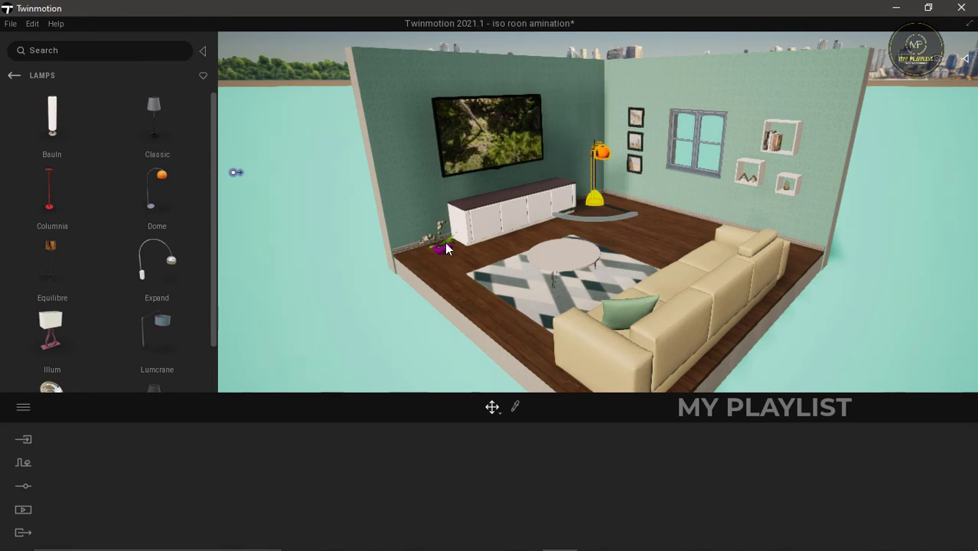
{"action": "left_click", "coordinate": [13, 76]}
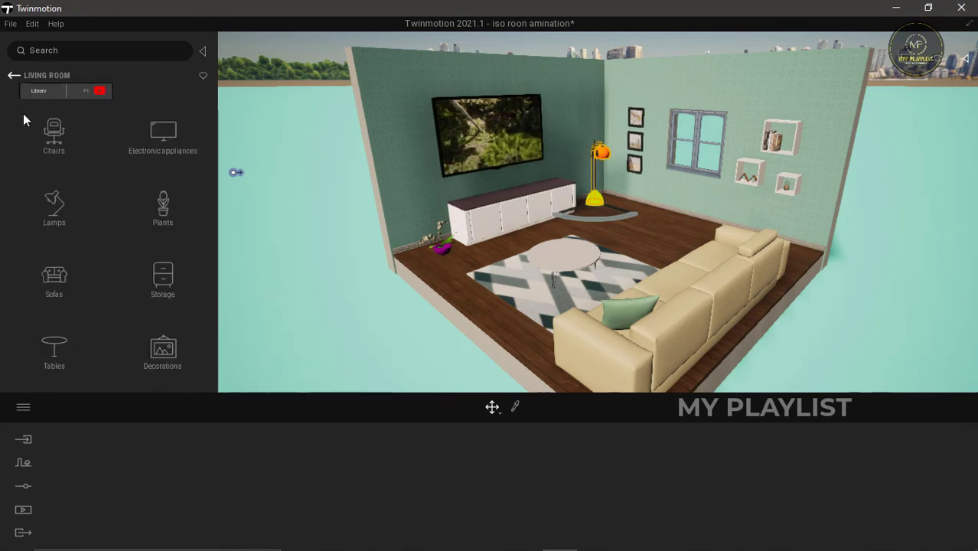
{"action": "left_click", "coordinate": [13, 77]}
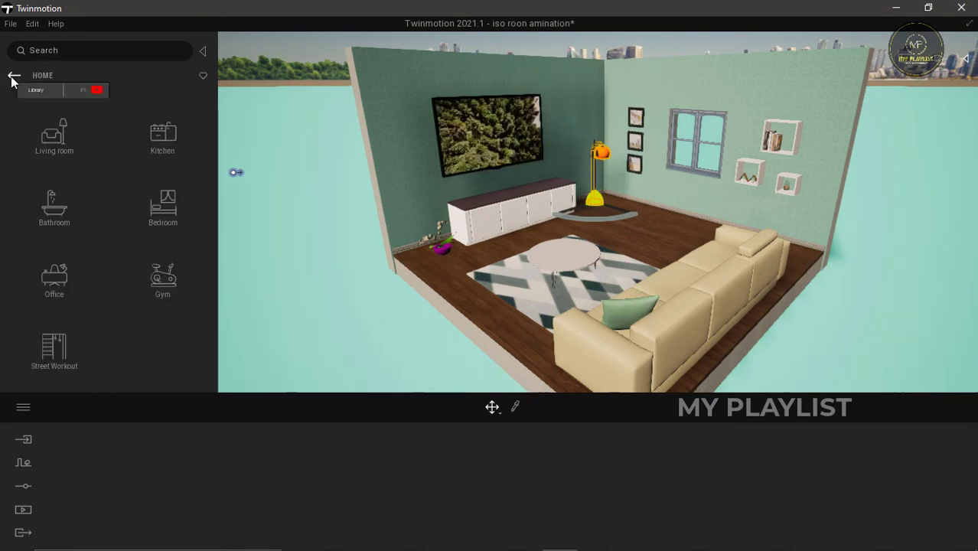
{"action": "left_click", "coordinate": [13, 77]}
{"action": "left_click", "coordinate": [13, 77]}
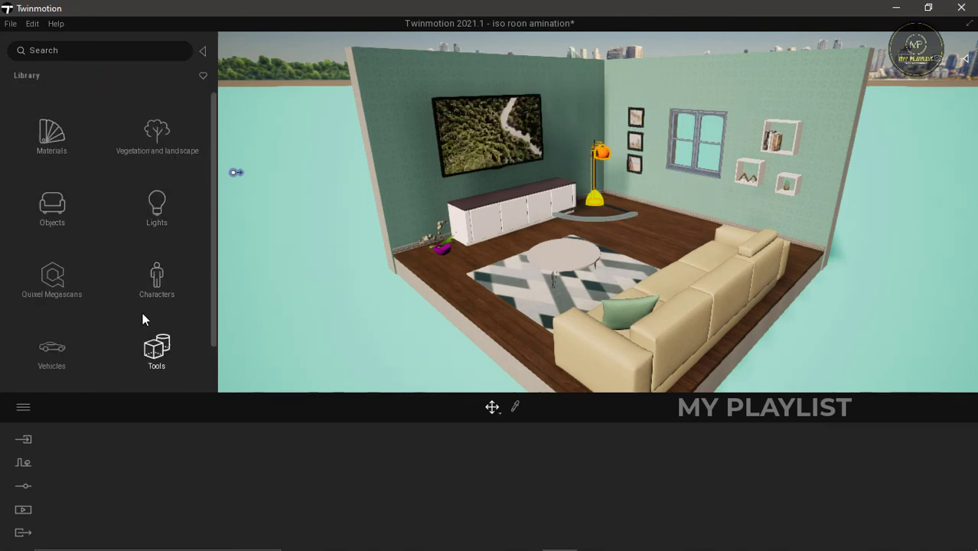
{"action": "left_click", "coordinate": [156, 350]}
{"action": "left_click", "coordinate": [54, 280]}
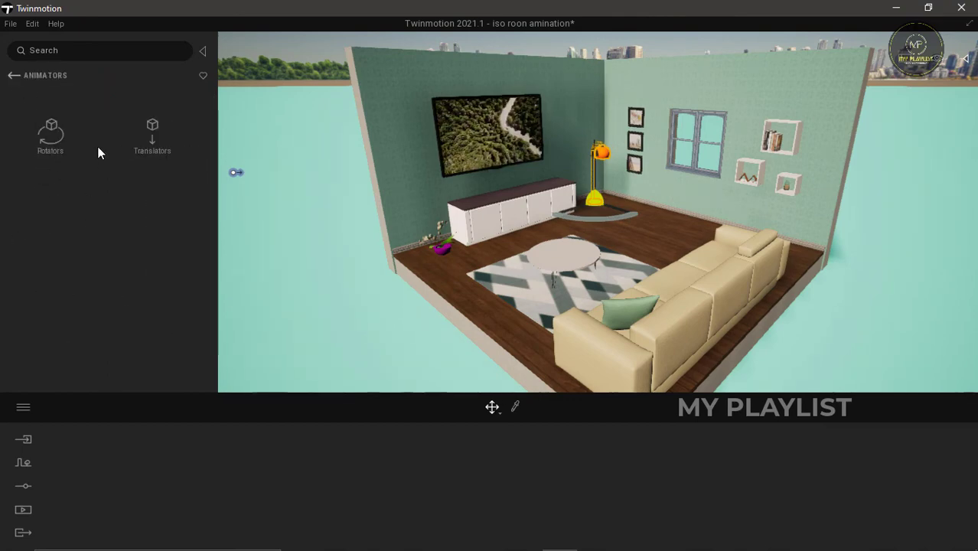
{"action": "left_click", "coordinate": [153, 130]}
{"action": "left_click_drag", "start_coordinate": [54, 126], "coordinate": [344, 305]}
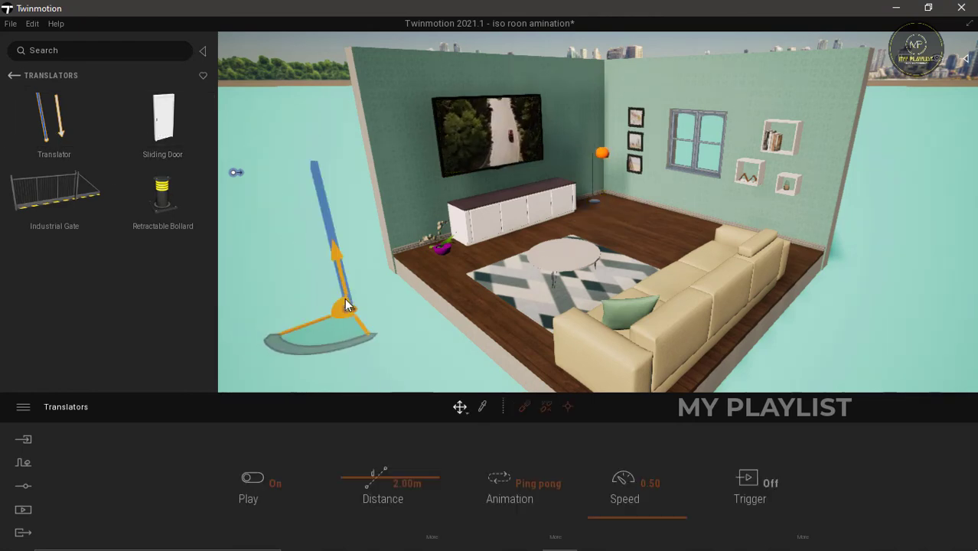
Link the potted plant, the TV cabinet and the floor lamp to the new translator.
{"action": "left_click", "coordinate": [524, 407]}
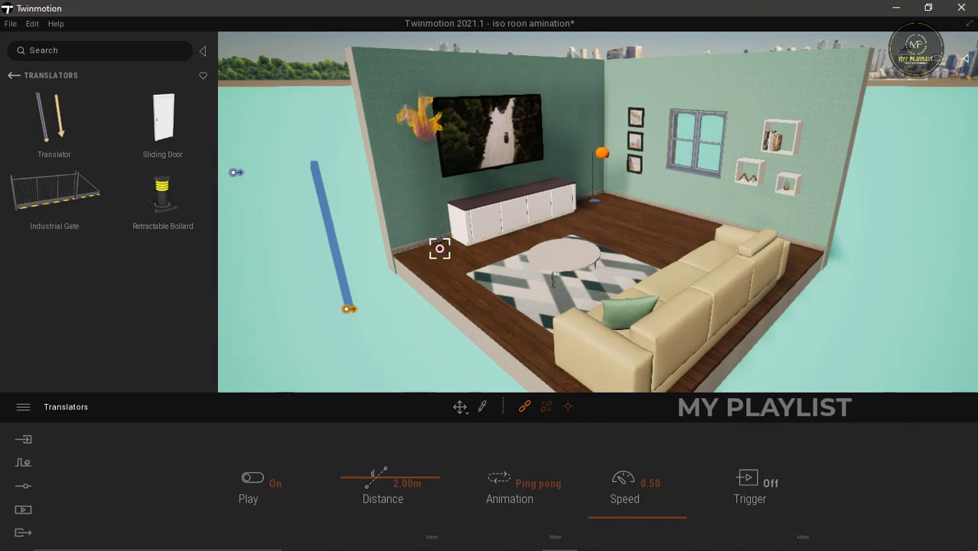
{"action": "left_click", "coordinate": [480, 219]}
{"action": "left_click", "coordinate": [599, 153]}
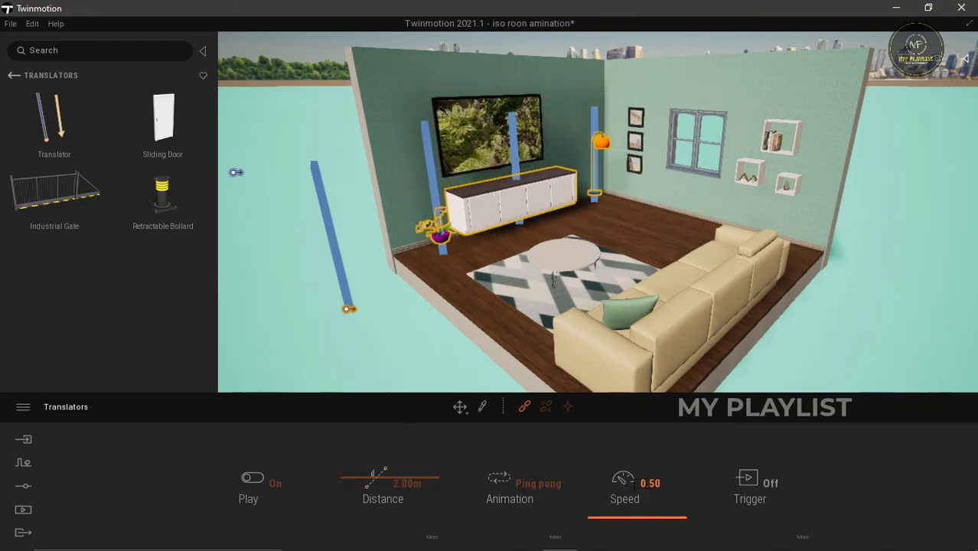
Set the plant, cabinet and lamp translator to a speed of 1 and a distance of 5 m.
{"action": "type", "text": "1"}
{"action": "key", "text": "Return"}
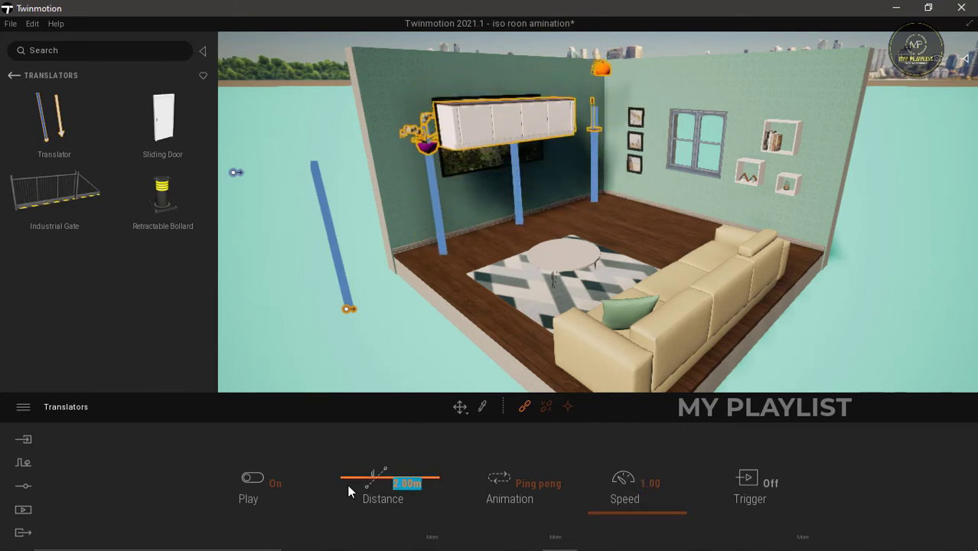
{"action": "type", "text": "3"}
{"action": "key", "text": "Return"}
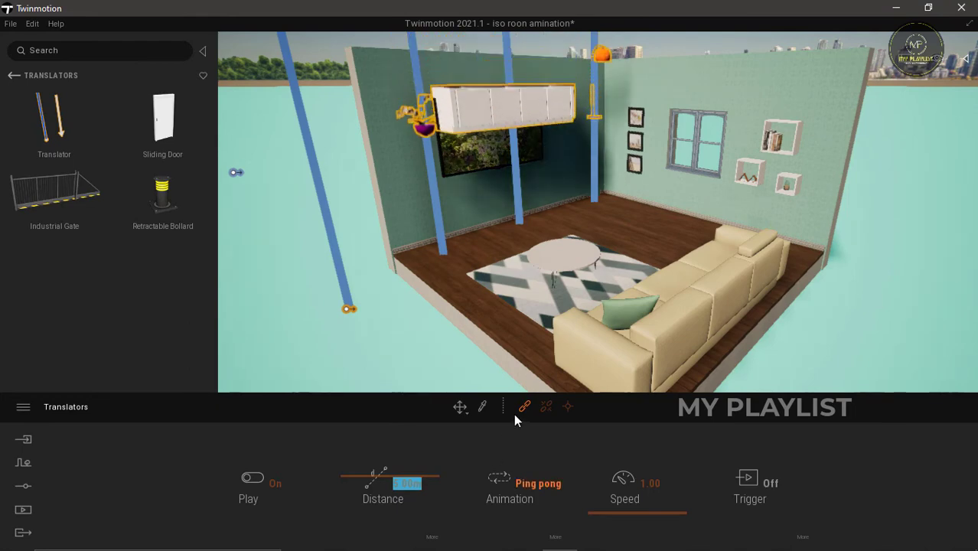
Move the plant, cabinet and lamp translator down 5 m and set its animation to Once.
{"action": "left_click", "coordinate": [460, 406]}
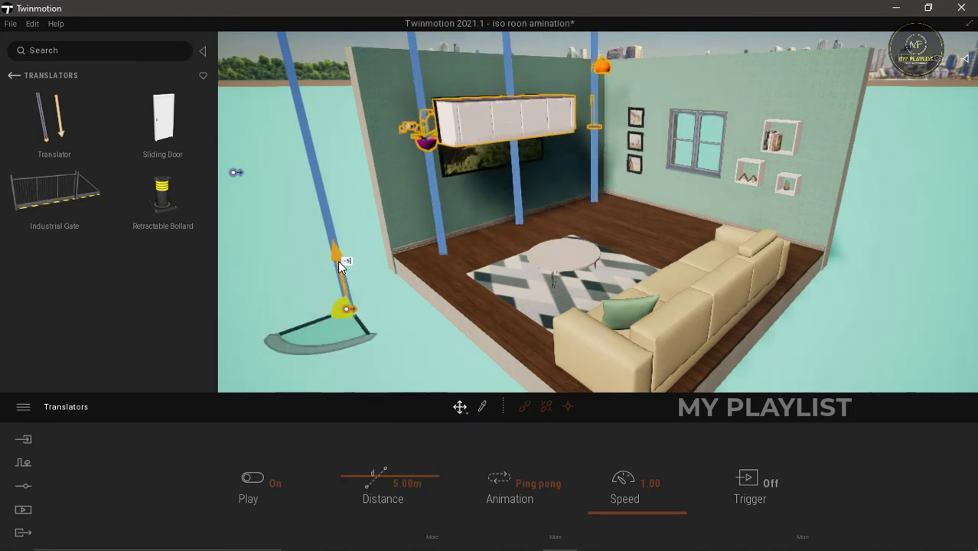
{"action": "left_click", "coordinate": [338, 263]}
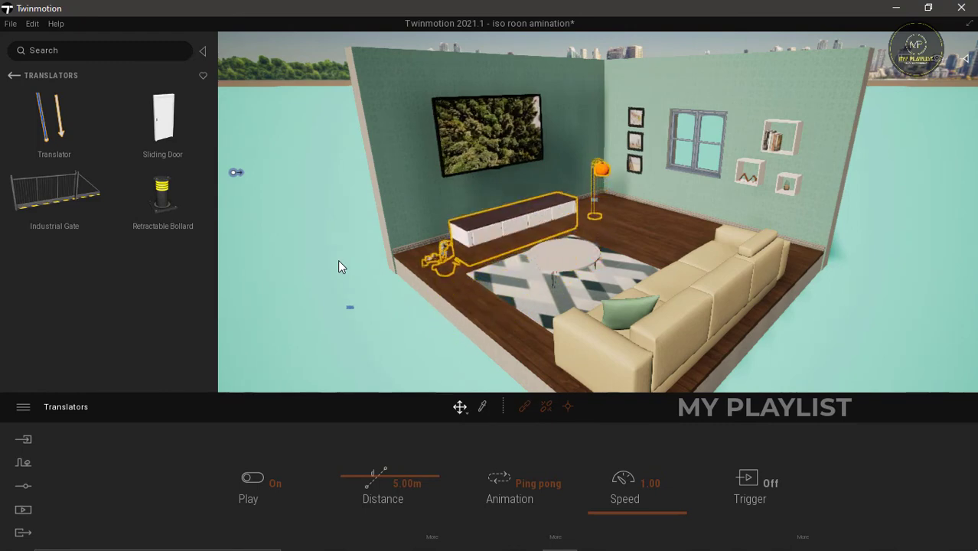
{"action": "left_click", "coordinate": [532, 482]}
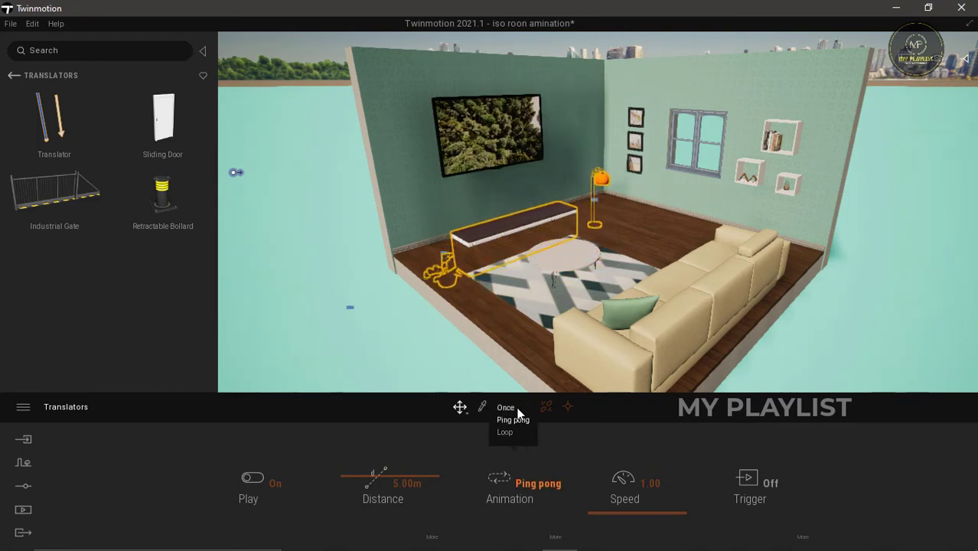
{"action": "left_click", "coordinate": [513, 408]}
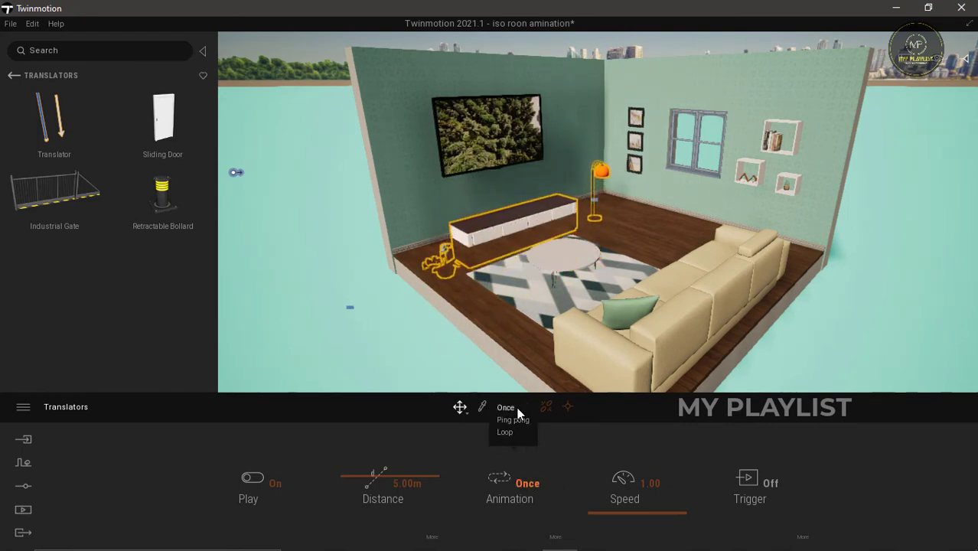
Save the project and watch the room's animation replay.
{"action": "left_click", "coordinate": [11, 25]}
{"action": "left_click", "coordinate": [25, 106]}
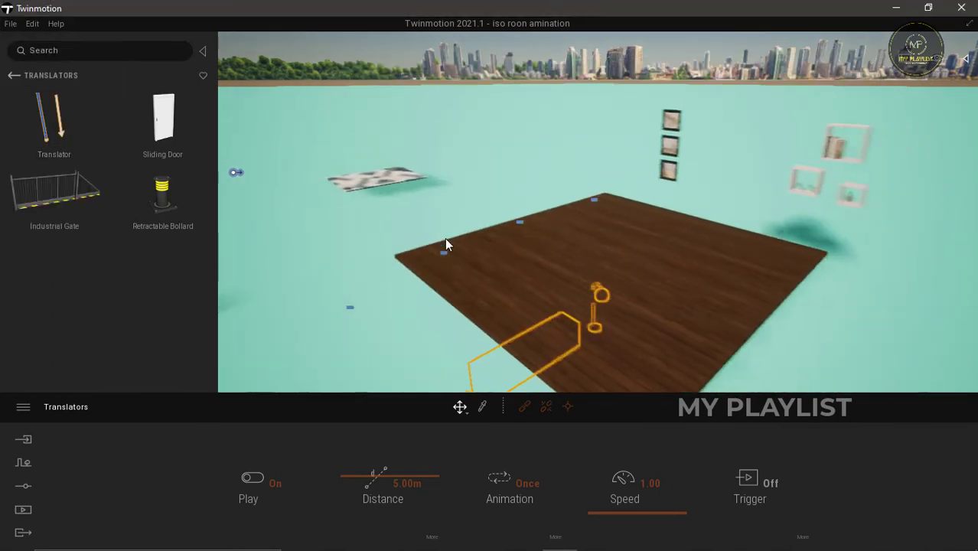
{"action": "scroll", "coordinate": [601, 300], "scroll_direction": "down", "scroll_amount": 5}
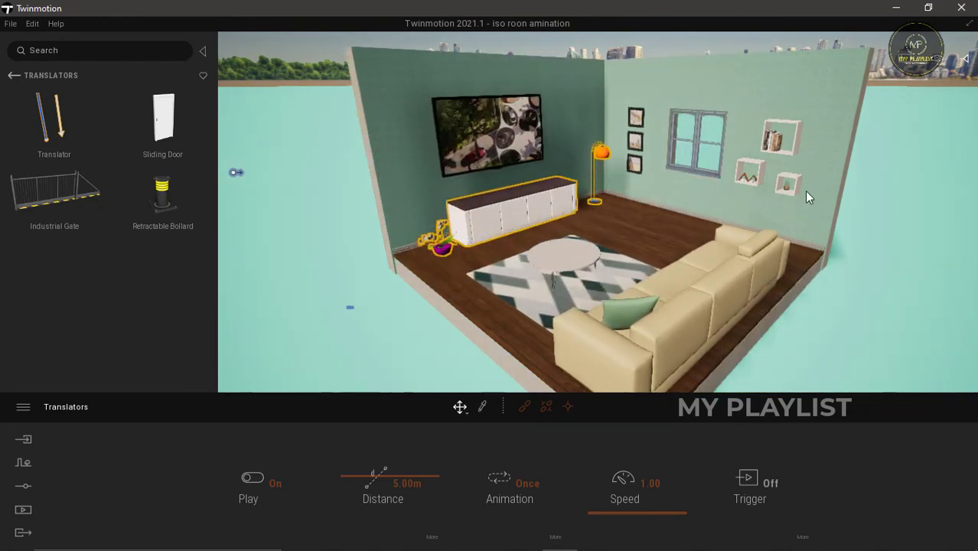
{"action": "left_click_drag", "start_coordinate": [824, 175], "coordinate": [827, 195]}
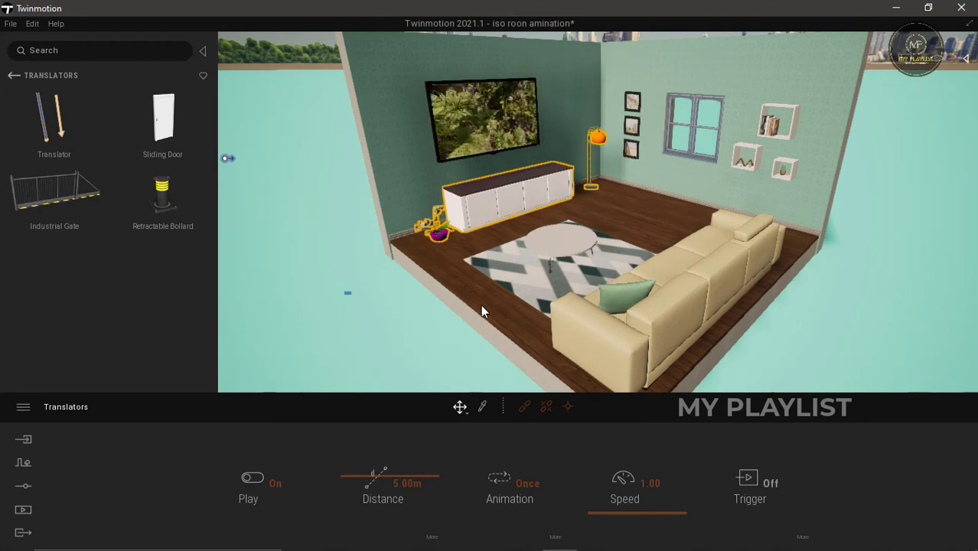
Check the objects linked to the walls' translator in the scene graph and the floor translator's settings.
{"action": "left_click", "coordinate": [397, 179]}
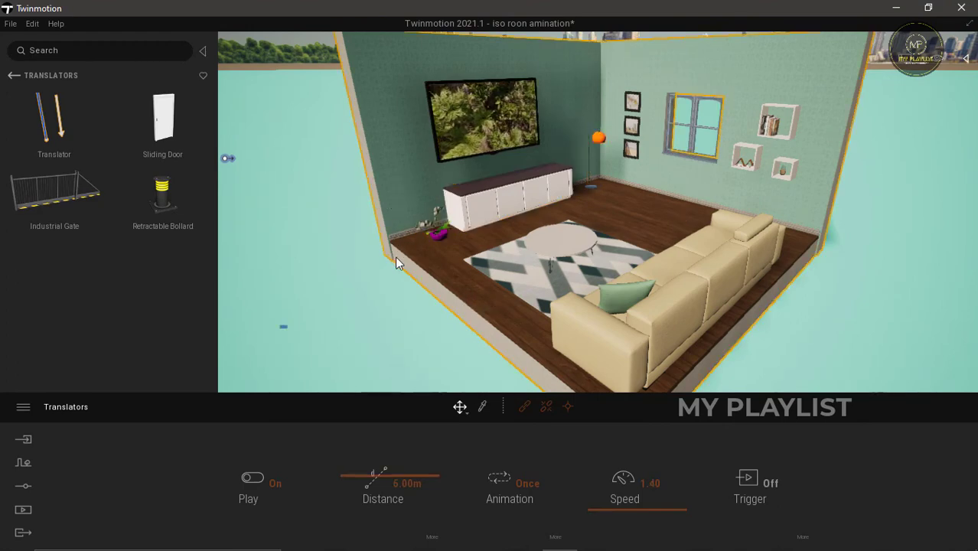
{"action": "scroll", "coordinate": [388, 325], "scroll_direction": "down", "scroll_amount": 4}
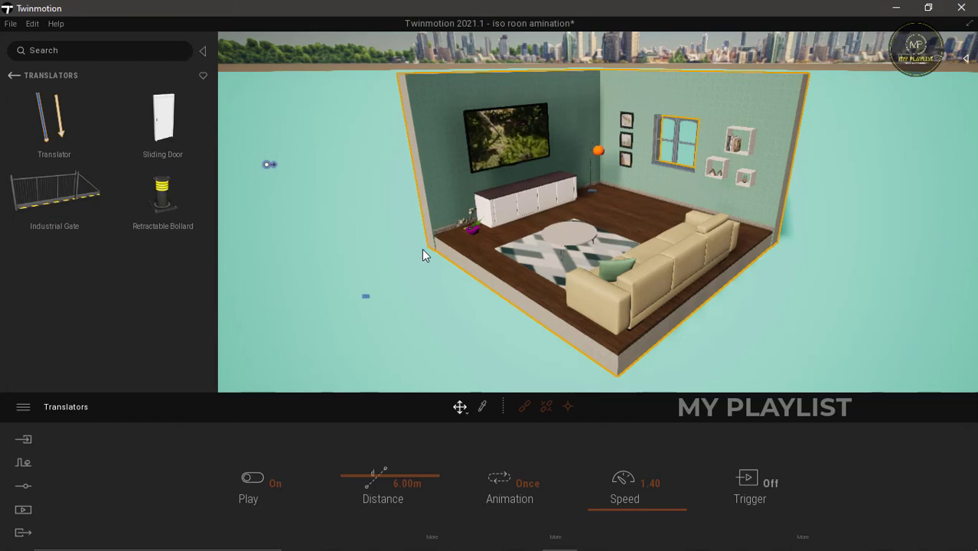
{"action": "left_click", "coordinate": [964, 58]}
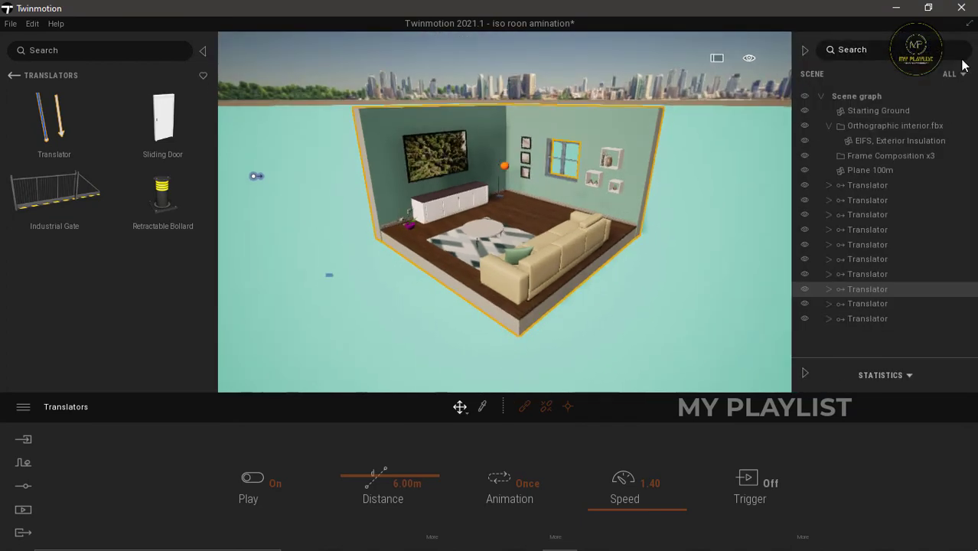
{"action": "left_click", "coordinate": [827, 289]}
{"action": "scroll", "coordinate": [872, 298], "scroll_direction": "down", "scroll_amount": 1}
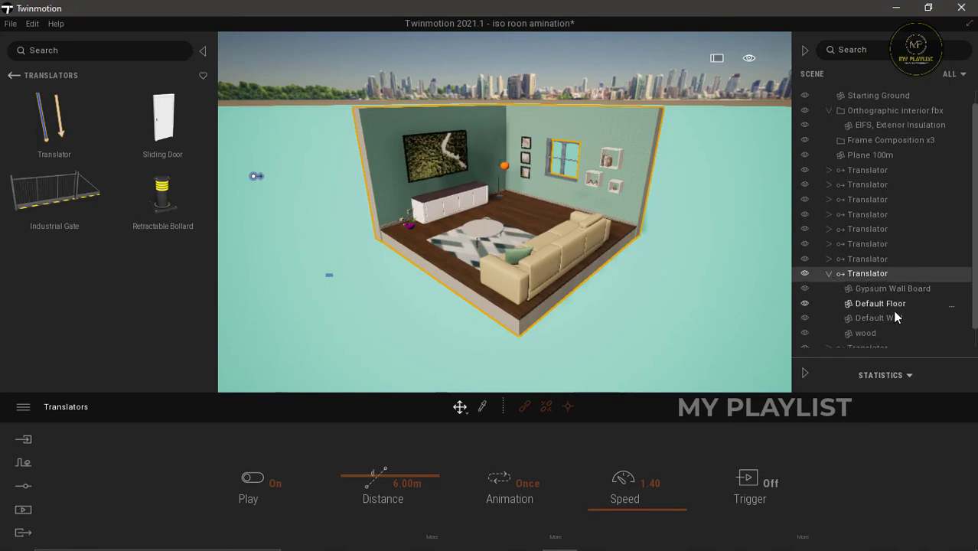
{"action": "left_click", "coordinate": [496, 298]}
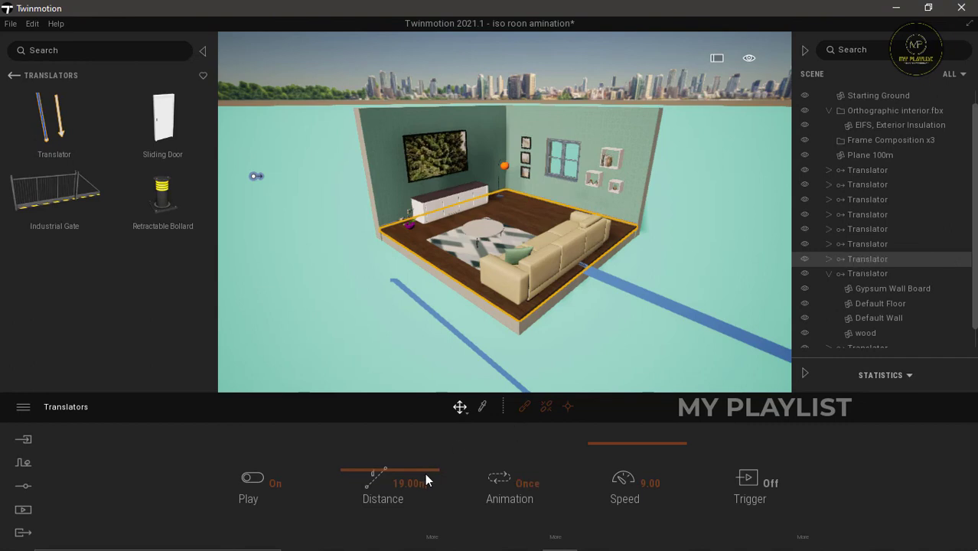
Set the walls and base slab translator's speed to 3 and save the project.
{"action": "left_click", "coordinate": [862, 274]}
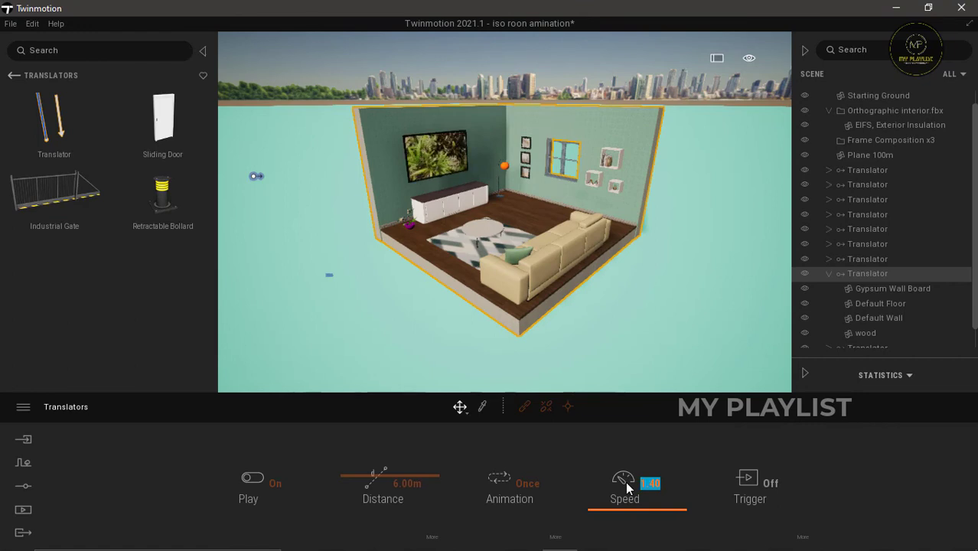
{"action": "type", "text": "3"}
{"action": "key", "text": "Return"}
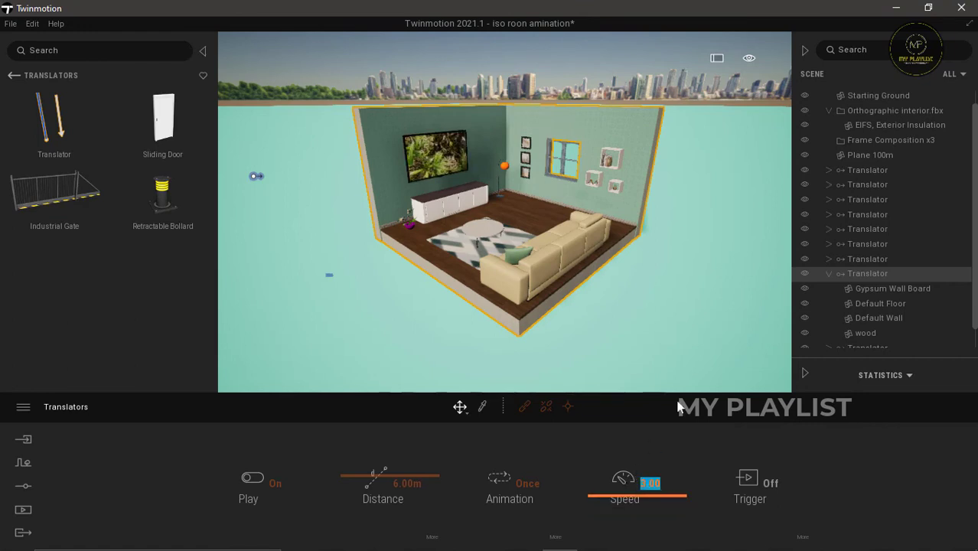
{"action": "left_click", "coordinate": [12, 26]}
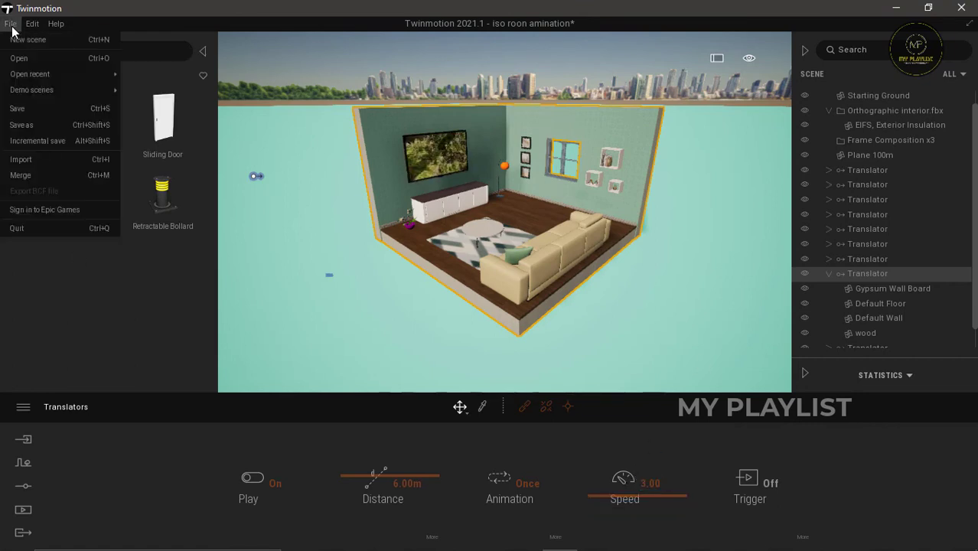
{"action": "left_click", "coordinate": [22, 106]}
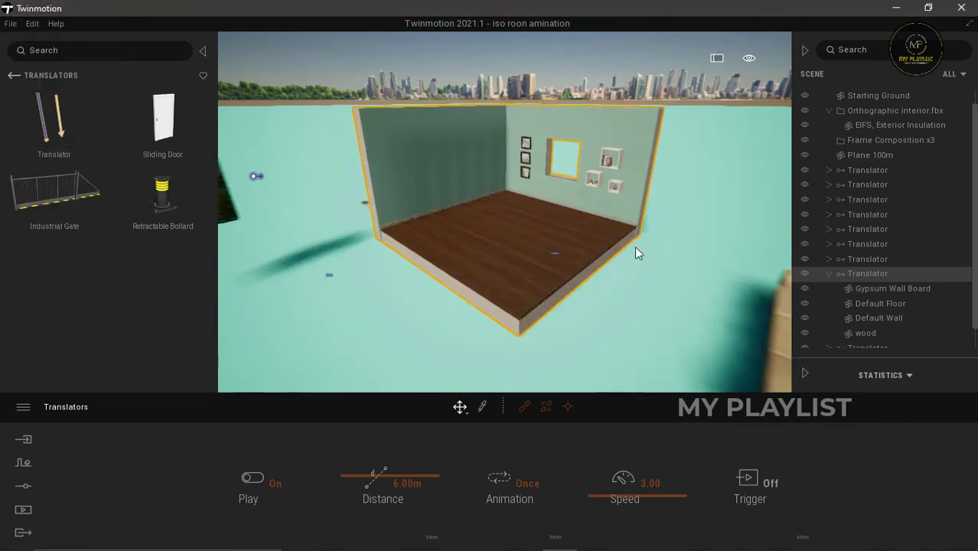
Set the wooden floor translator's speed to 8.5 and save the project to replay the animation.
{"action": "left_click", "coordinate": [867, 260]}
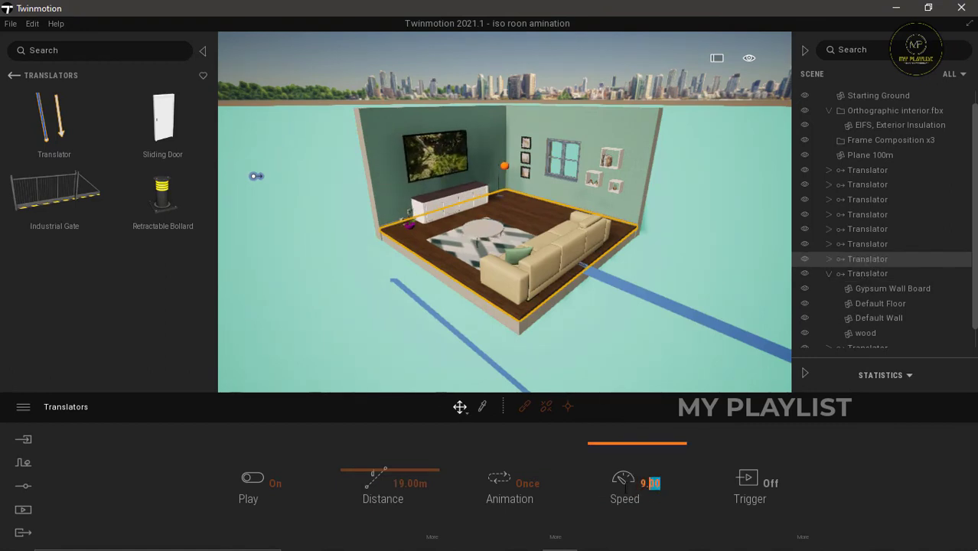
{"action": "type", "text": "8.5"}
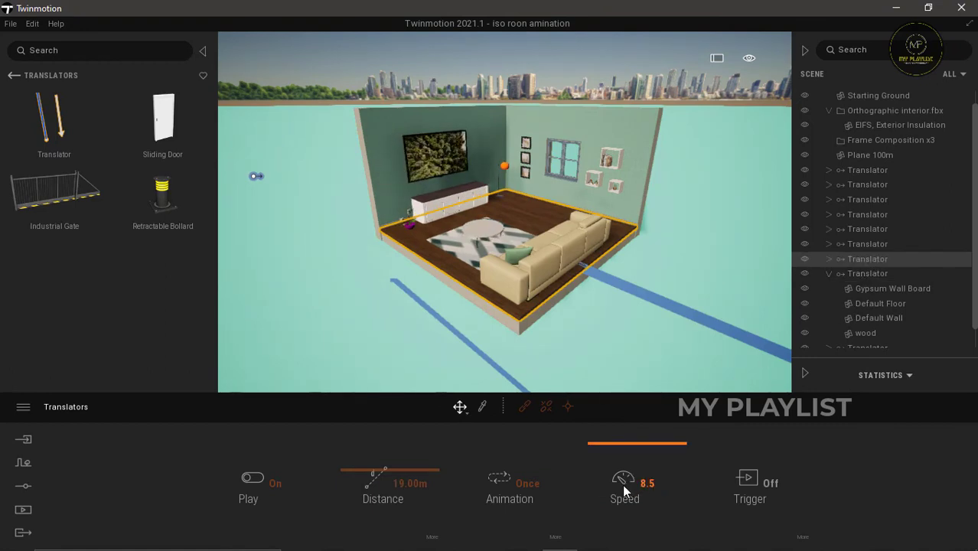
{"action": "key", "text": "Return"}
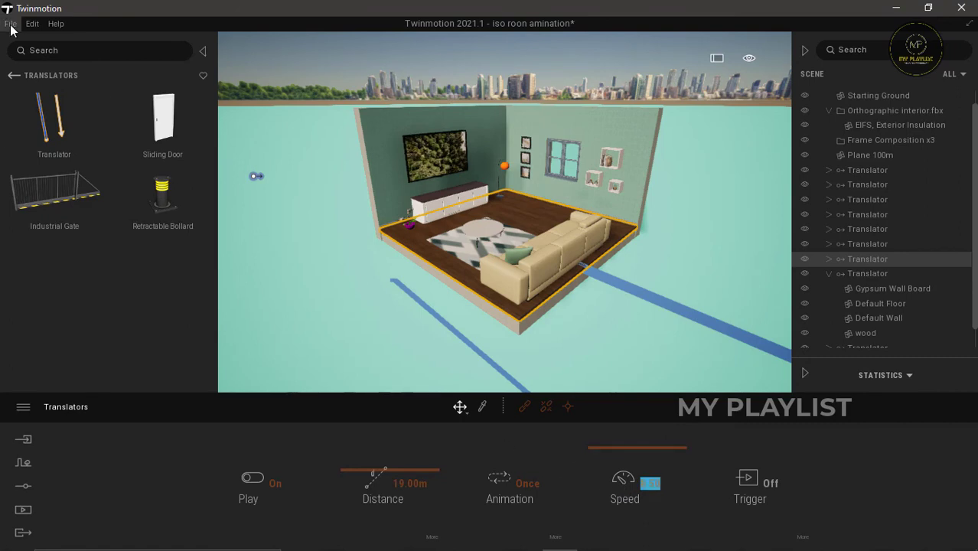
{"action": "left_click", "coordinate": [11, 23]}
{"action": "left_click", "coordinate": [25, 109]}
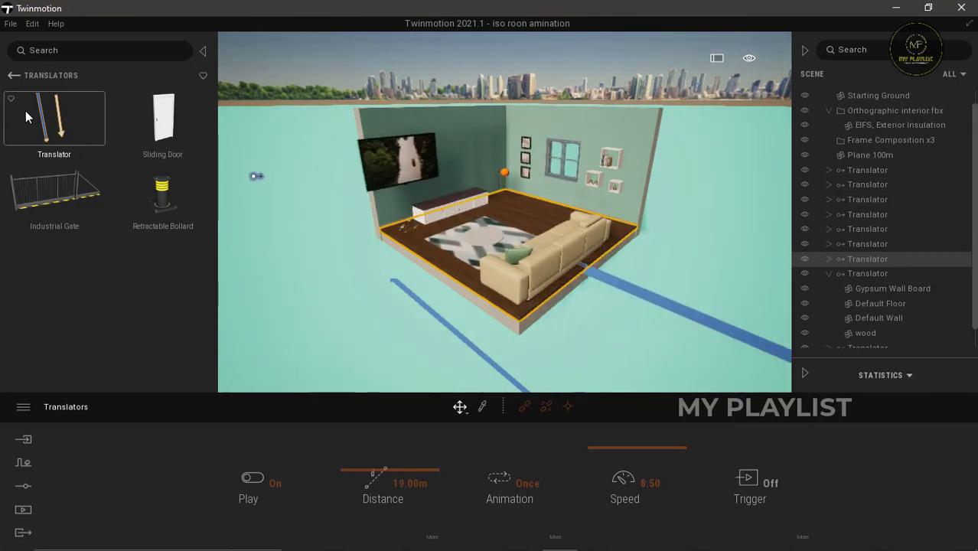
{"action": "left_click", "coordinate": [11, 23]}
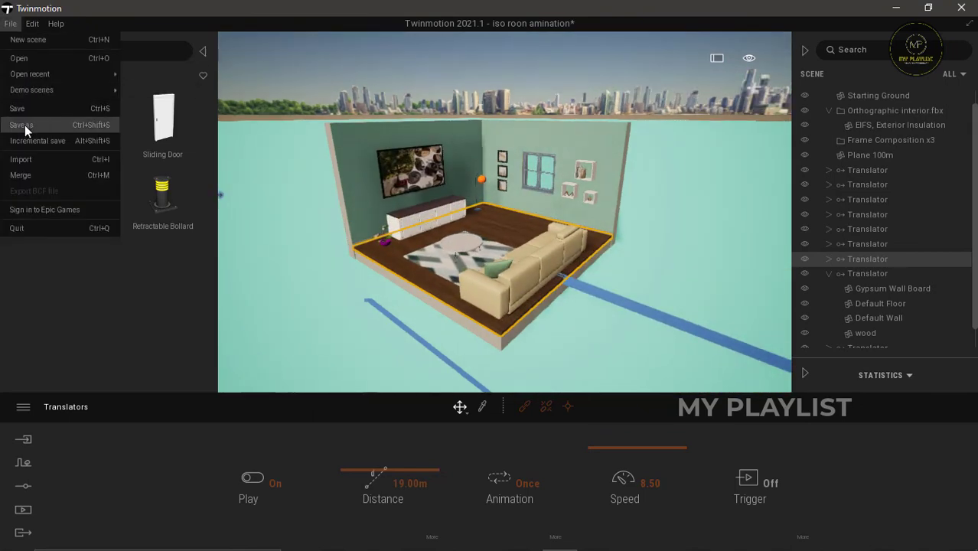
{"action": "left_click", "coordinate": [25, 110]}
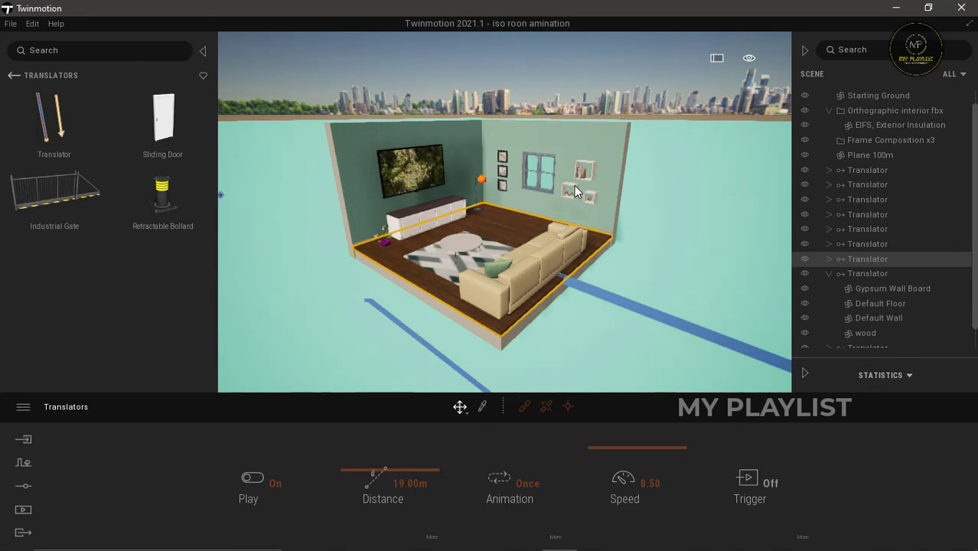
Set the speed of the translator linked to the wall frames and Alea shelves to 3 and save the project.
{"action": "left_click", "coordinate": [880, 243]}
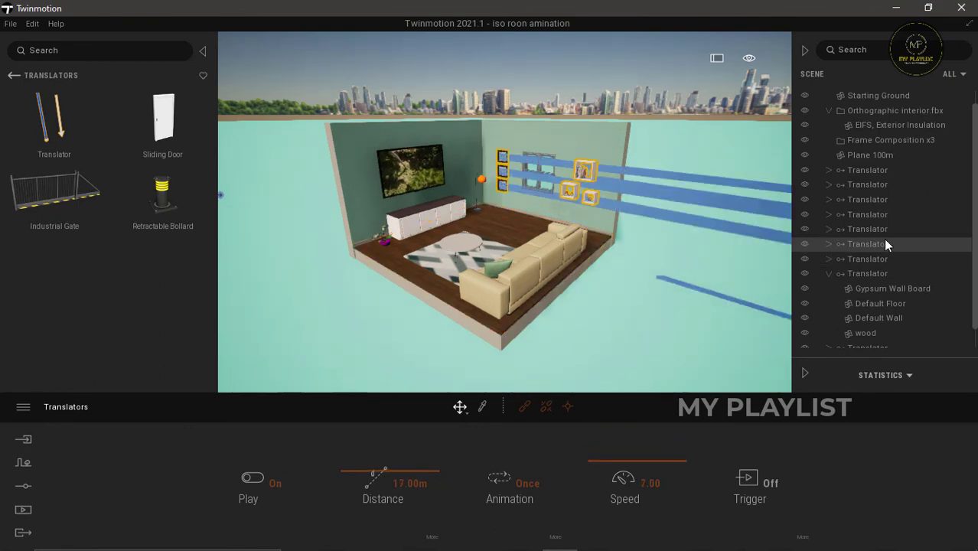
{"action": "left_click", "coordinate": [828, 244]}
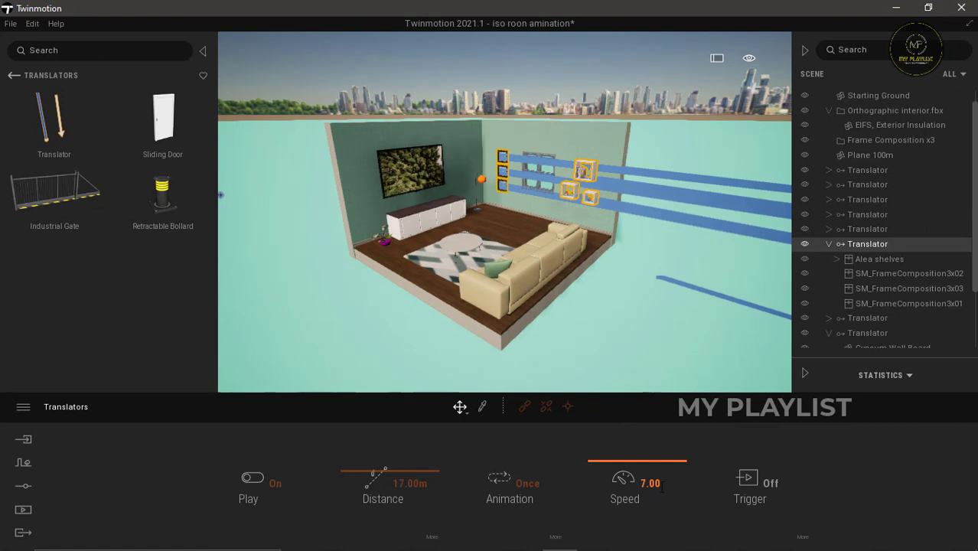
{"action": "left_click", "coordinate": [634, 485]}
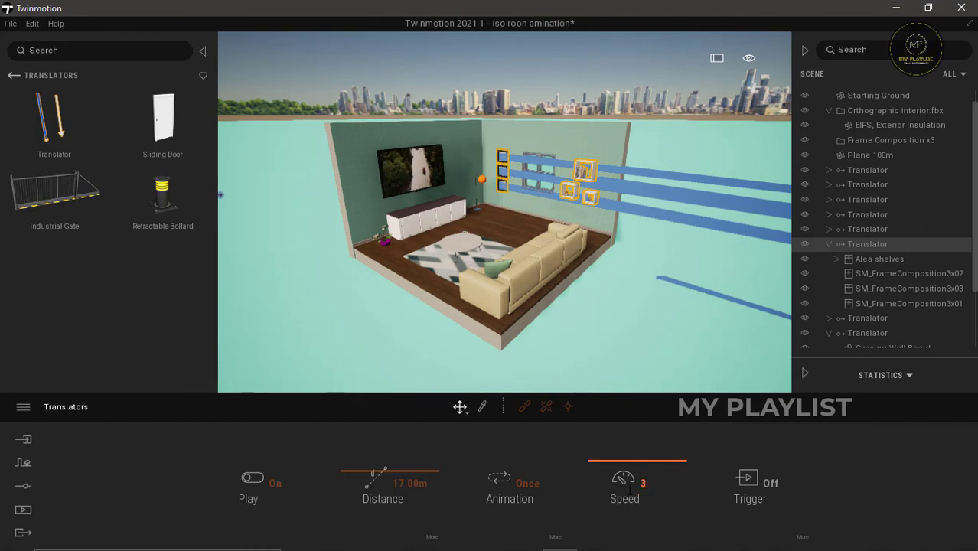
{"action": "left_click", "coordinate": [629, 487]}
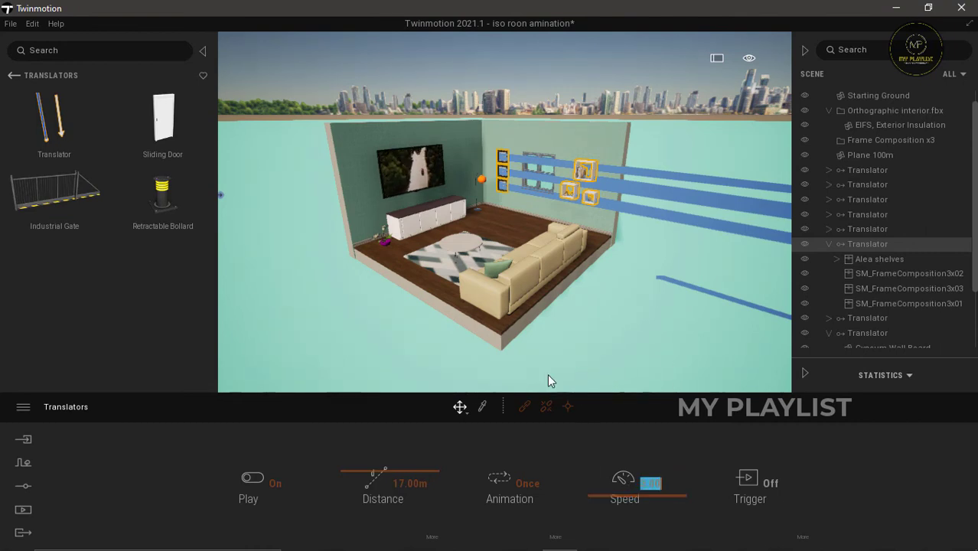
{"action": "left_click", "coordinate": [11, 24]}
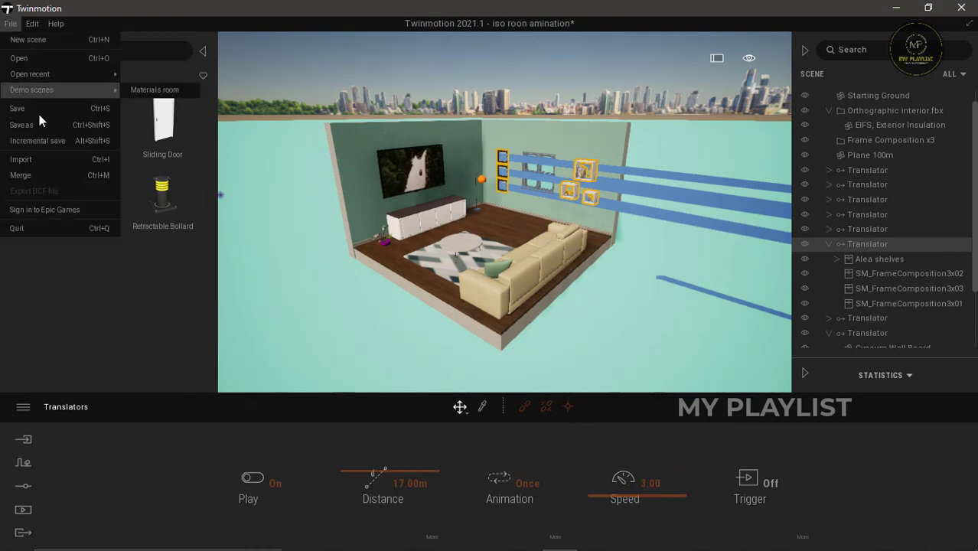
{"action": "left_click", "coordinate": [29, 111]}
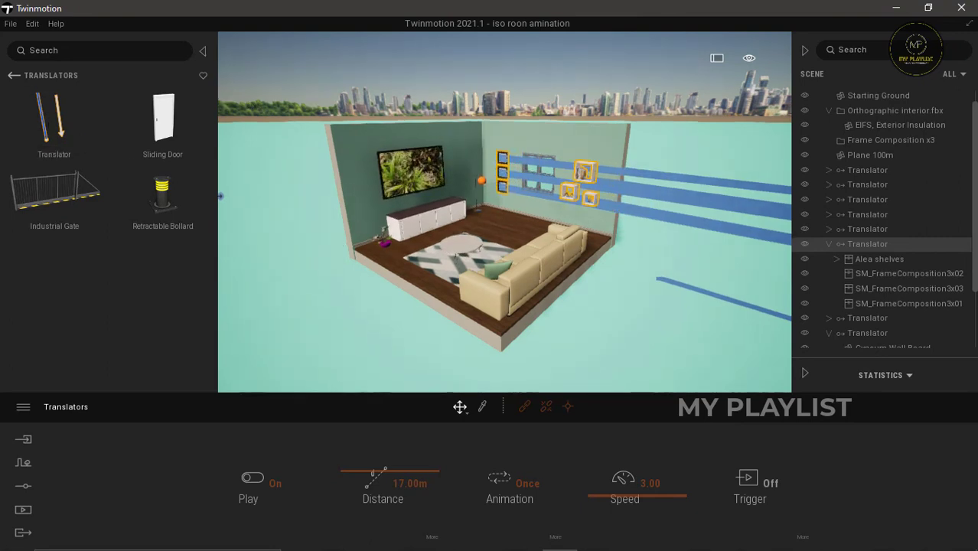
Clear the frames and shelves translator selection, collapse the scene graph for a wider view, and save the project to replay the room's animation.
{"action": "left_click", "coordinate": [678, 325]}
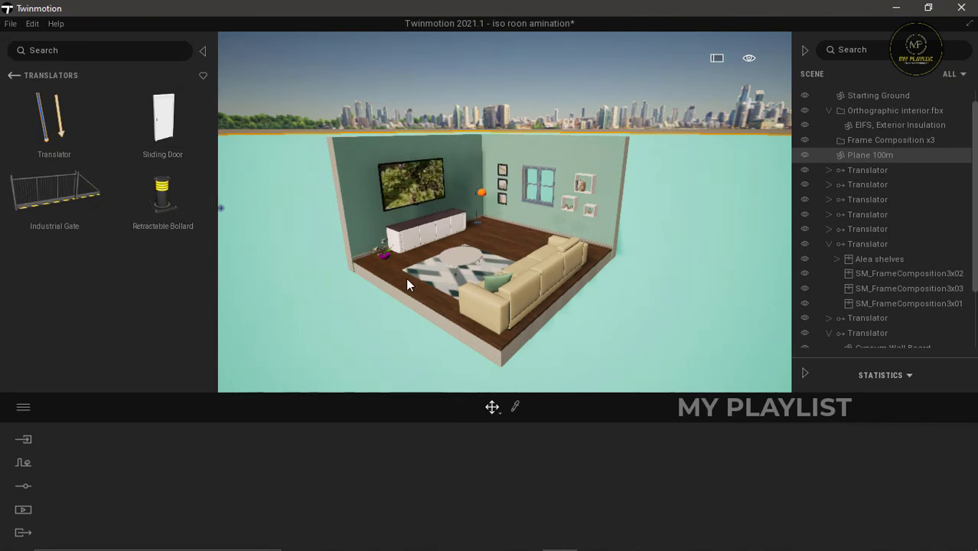
{"action": "left_click", "coordinate": [10, 24]}
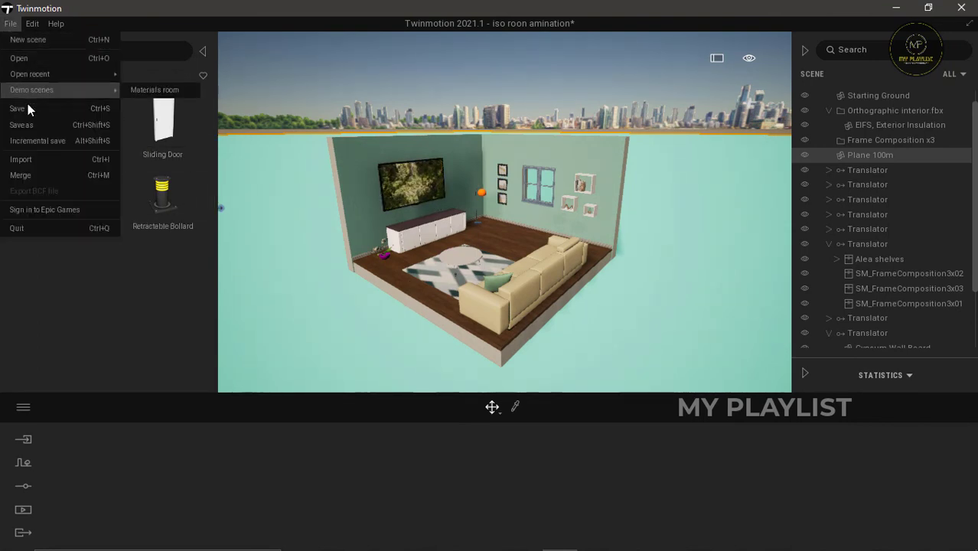
{"action": "left_click", "coordinate": [107, 109]}
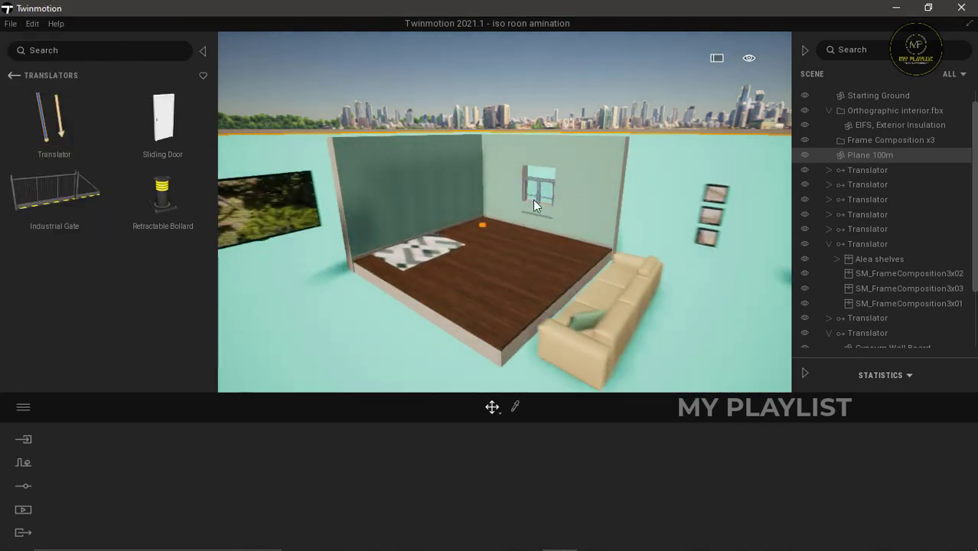
{"action": "left_click", "coordinate": [803, 50]}
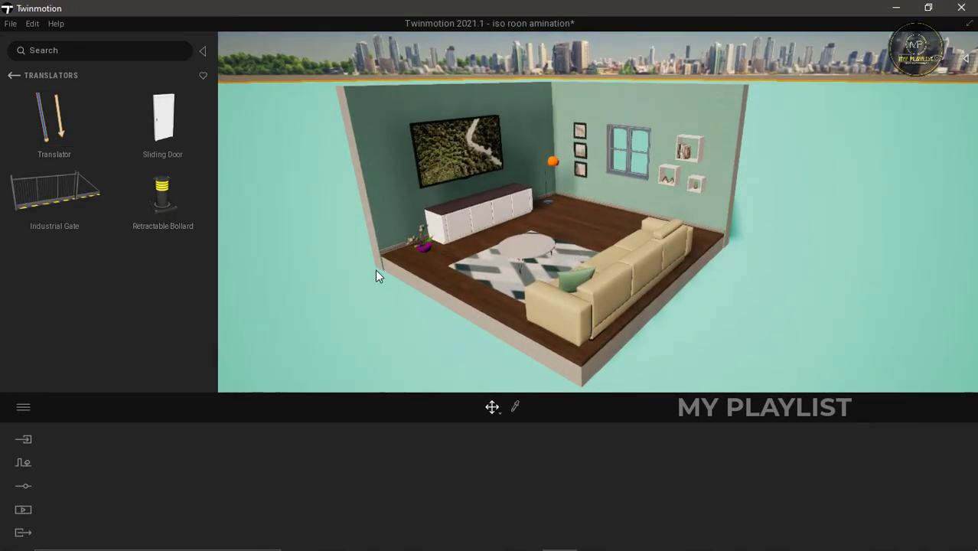
{"action": "right_click_drag", "start_coordinate": [375, 268], "coordinate": [304, 278]}
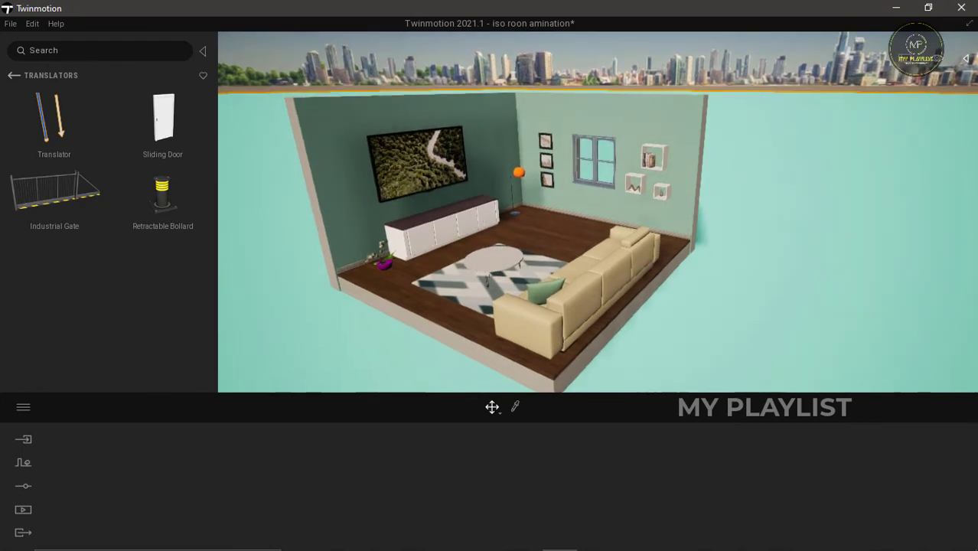
{"action": "left_click", "coordinate": [11, 23]}
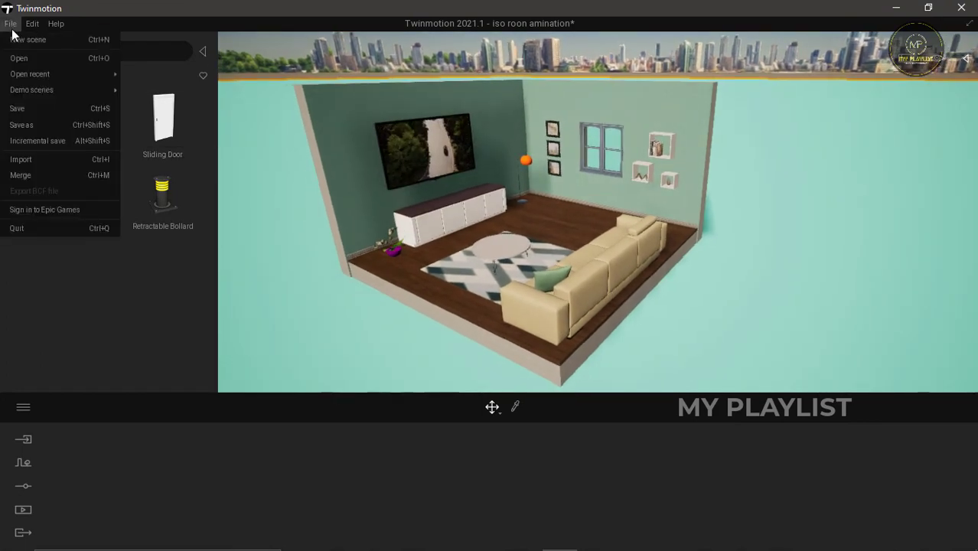
{"action": "left_click", "coordinate": [25, 109]}
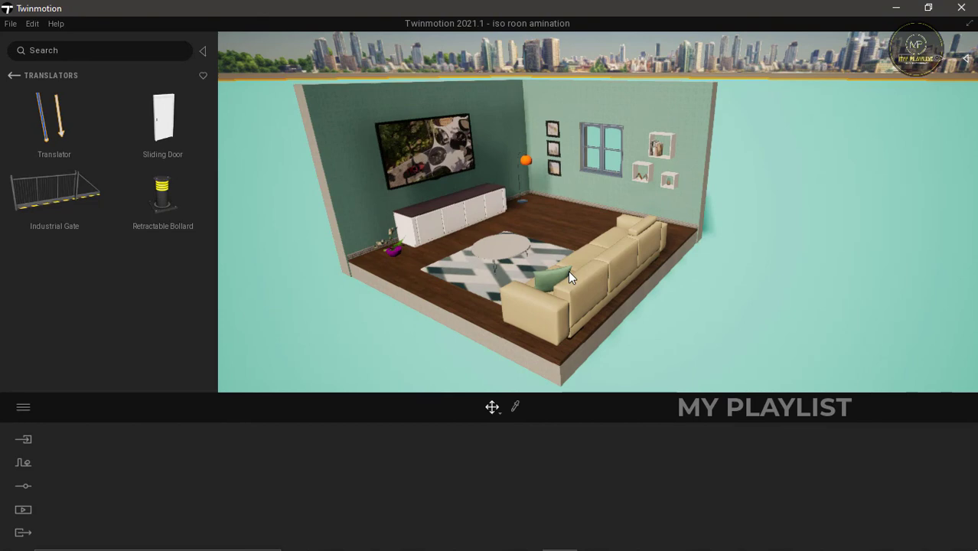
{"action": "right_click_drag", "start_coordinate": [568, 270], "coordinate": [615, 281]}
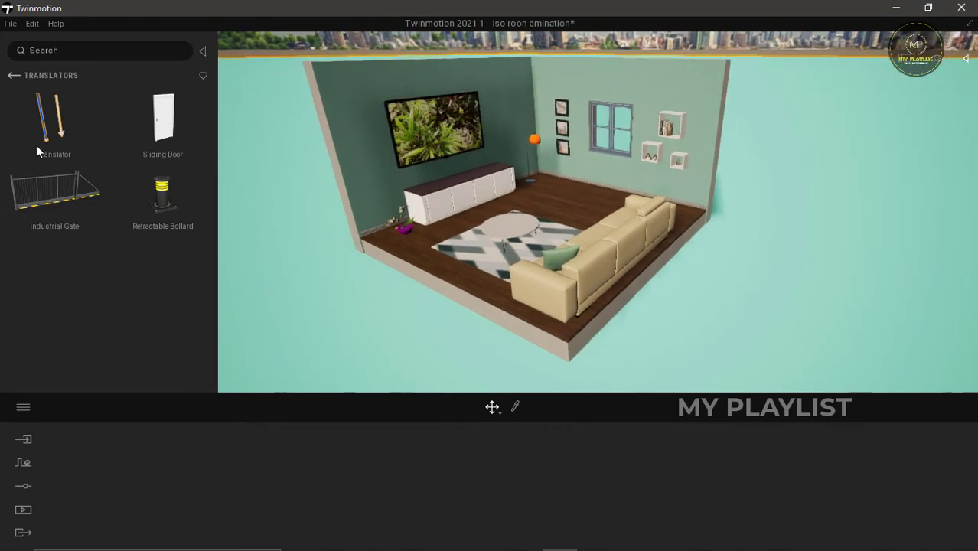
Find the Section Cube among the library's section tools and place one on the ground beside the room.
{"action": "left_click", "coordinate": [13, 75]}
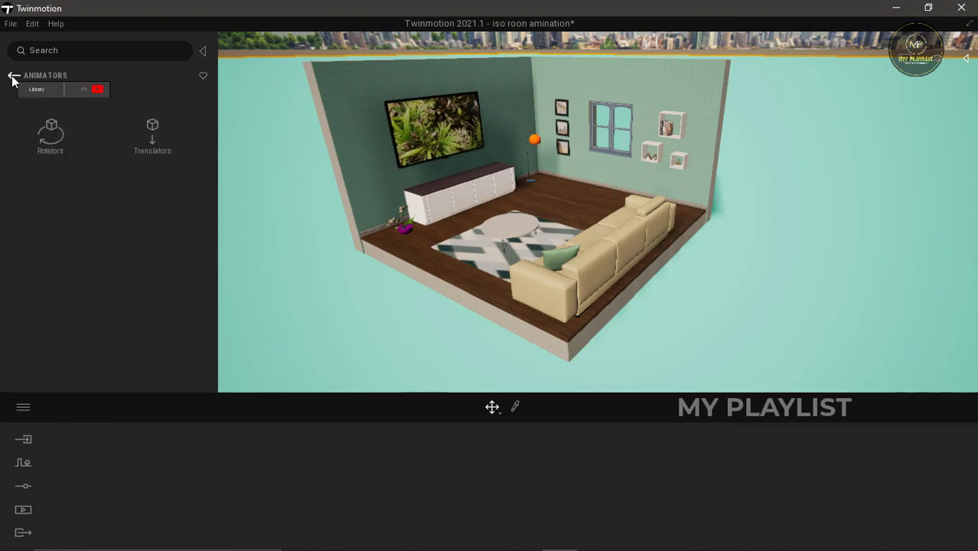
{"action": "left_click", "coordinate": [13, 76]}
{"action": "left_click", "coordinate": [13, 76]}
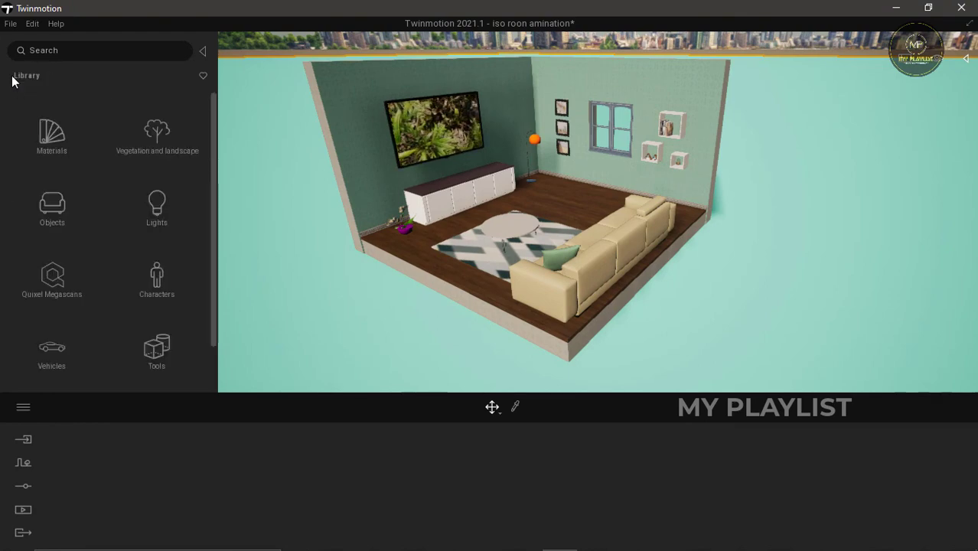
{"action": "scroll", "coordinate": [130, 291], "scroll_direction": "down", "scroll_amount": 2}
{"action": "left_click", "coordinate": [140, 303]}
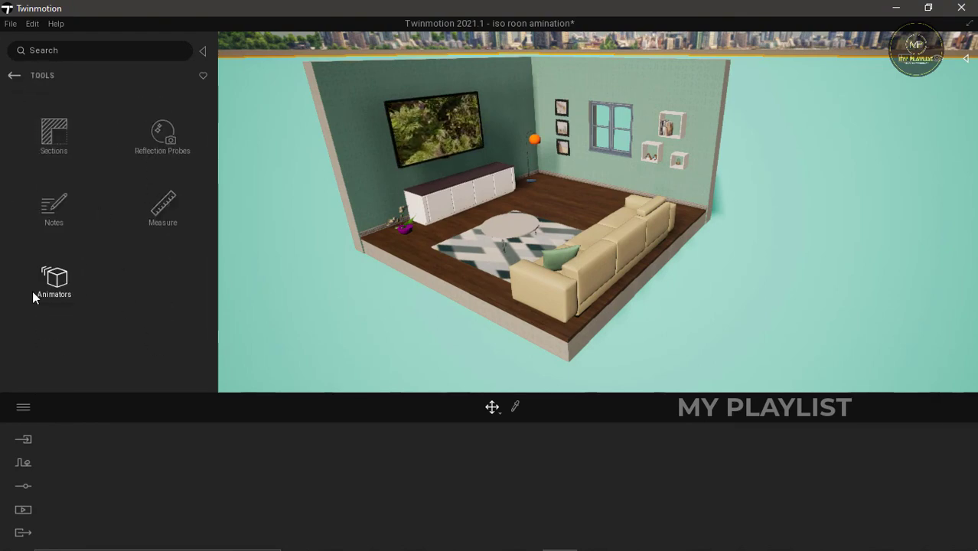
{"action": "left_click", "coordinate": [57, 141]}
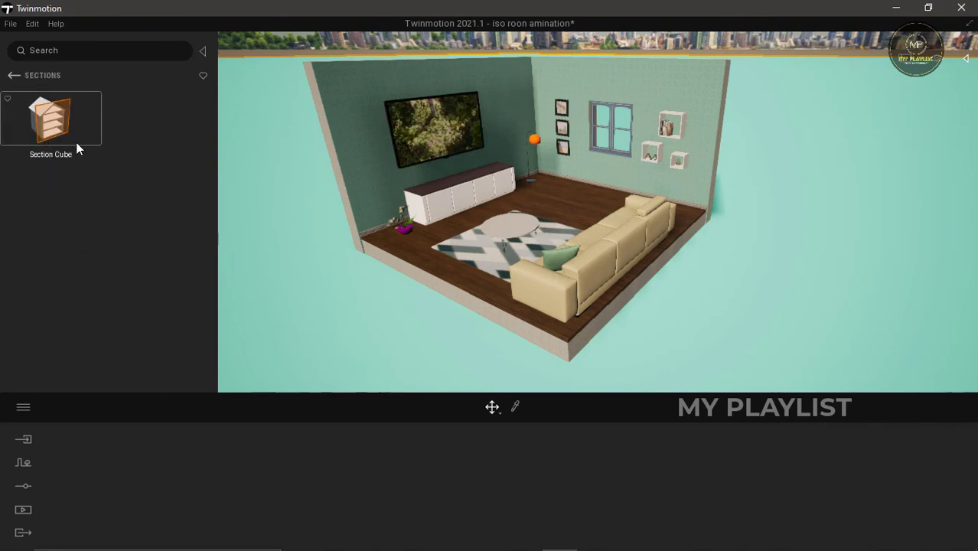
{"action": "scroll", "coordinate": [418, 229], "scroll_direction": "down", "scroll_amount": 2}
{"action": "left_click_drag", "start_coordinate": [96, 148], "coordinate": [807, 283]}
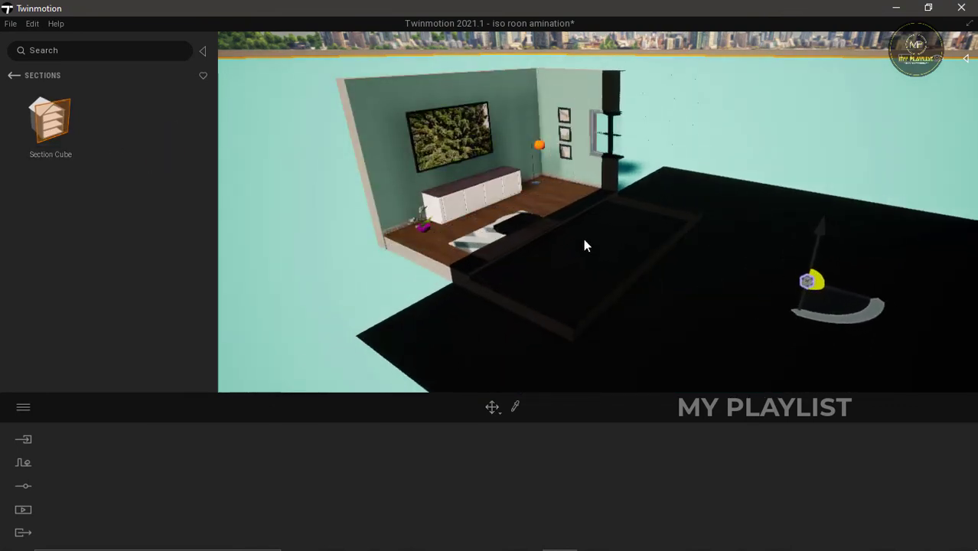
Scale down the section cube's footprint and move it sideways until it no longer cuts the room.
{"action": "scroll", "coordinate": [524, 230], "scroll_direction": "down", "scroll_amount": 3}
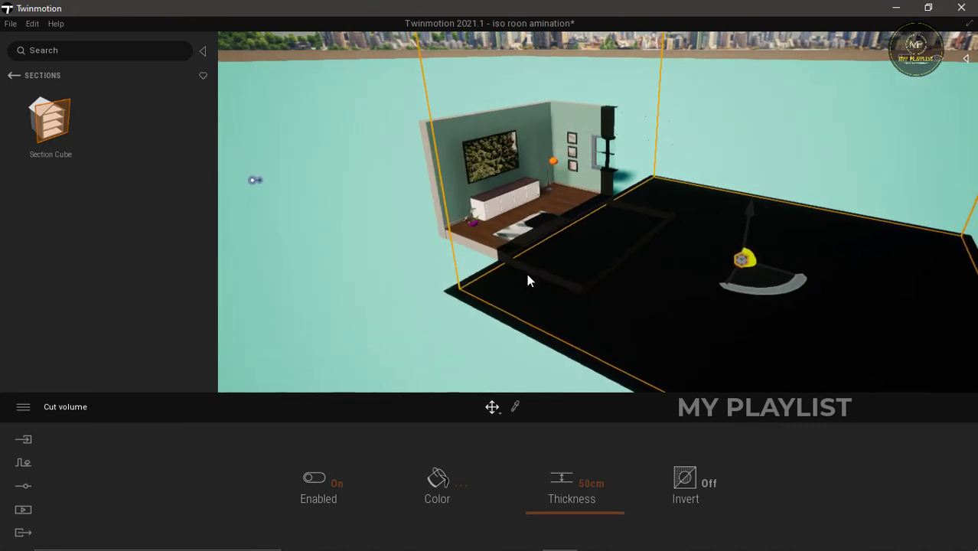
{"action": "key", "text": "space"}
{"action": "key", "text": "space"}
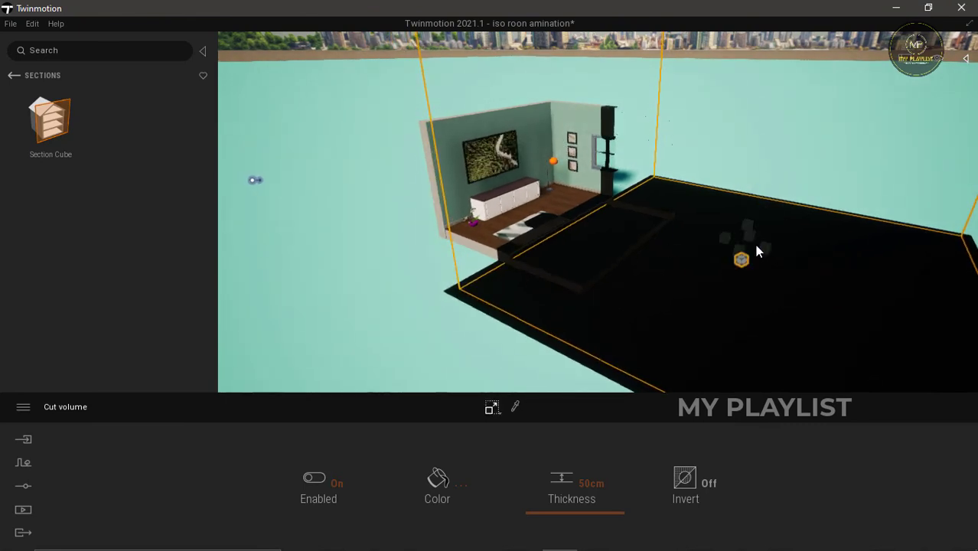
{"action": "left_click_drag", "start_coordinate": [740, 262], "coordinate": [747, 225]}
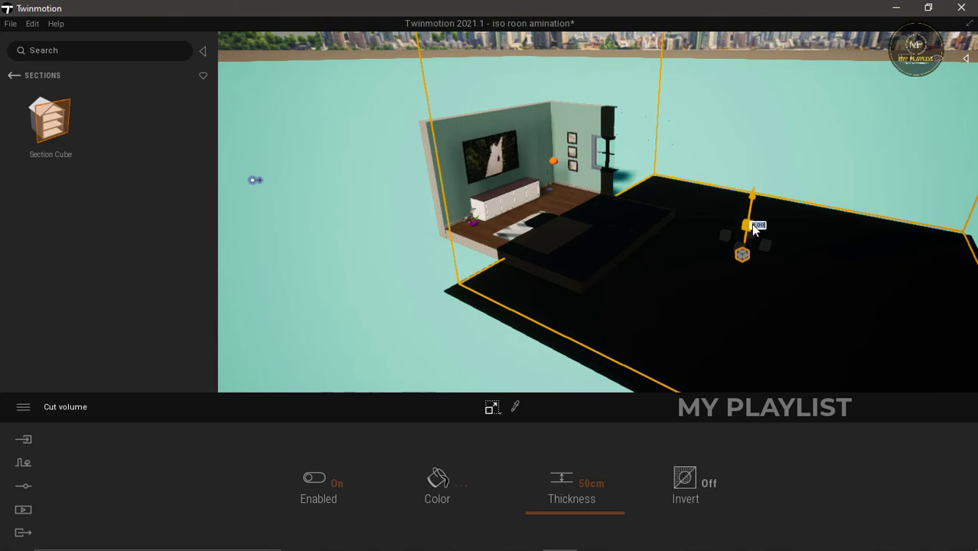
{"action": "right_click_drag", "start_coordinate": [562, 268], "coordinate": [573, 266]}
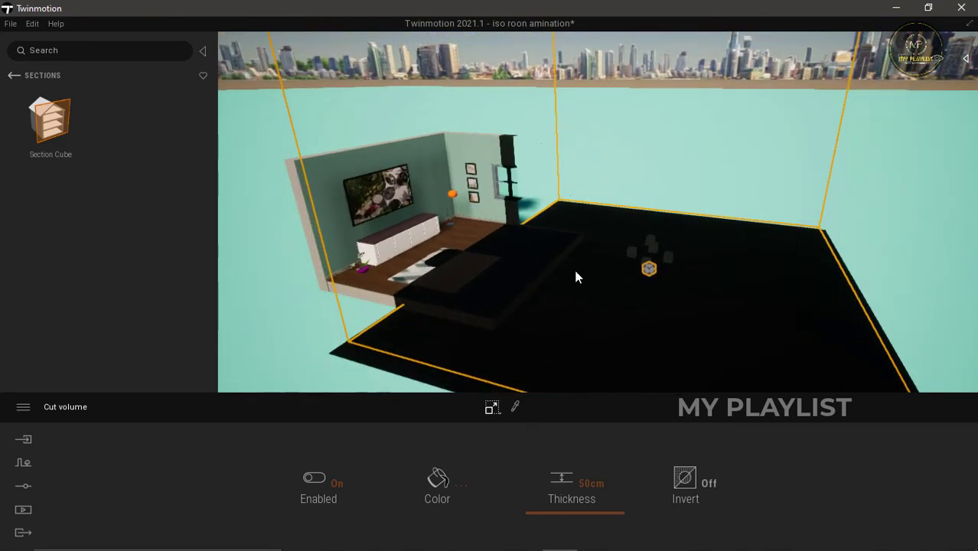
{"action": "mouse_move", "coordinate": [653, 252]}
{"action": "left_mouse_down"}
{"action": "mouse_move", "coordinate": [638, 253]}
{"action": "mouse_move", "coordinate": [645, 257]}
{"action": "left_mouse_up"}
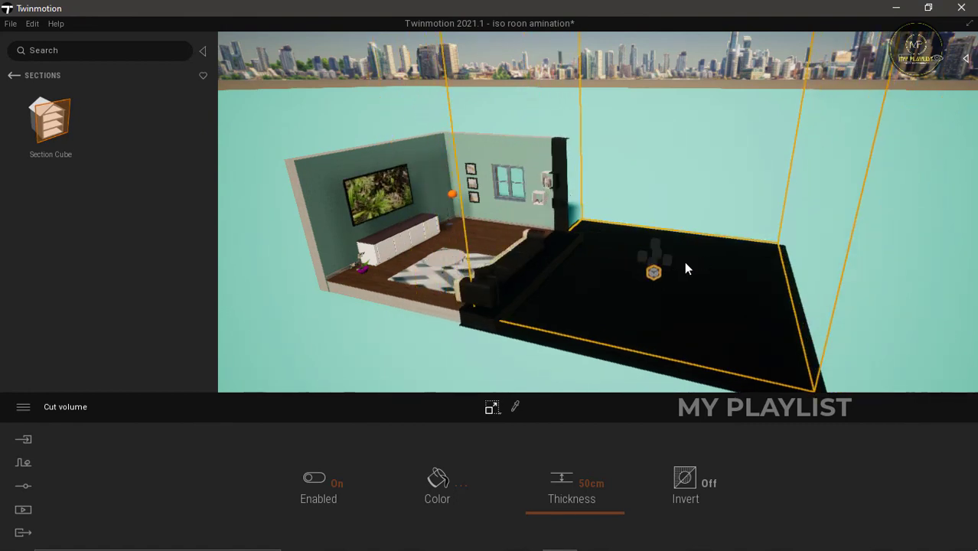
{"action": "key", "text": "space"}
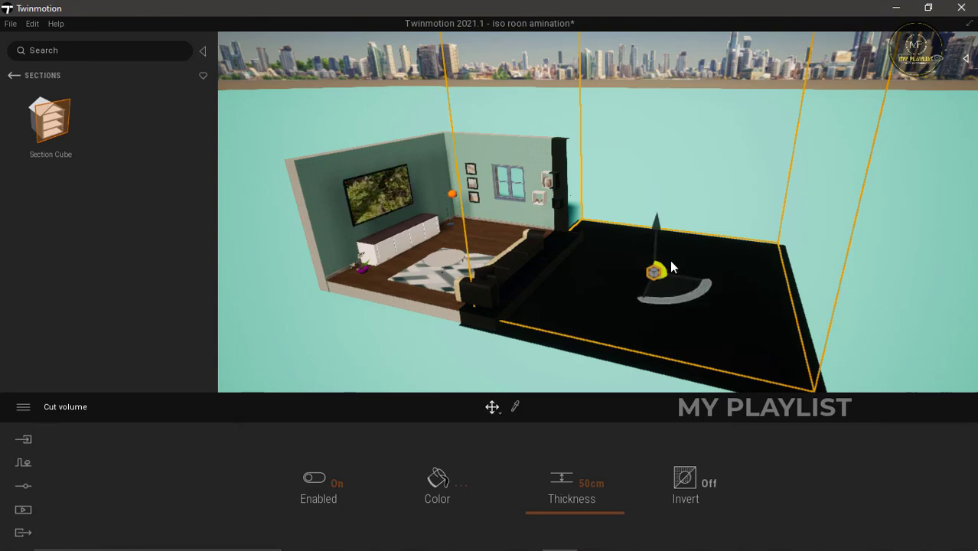
{"action": "left_click_drag", "start_coordinate": [688, 280], "coordinate": [724, 304]}
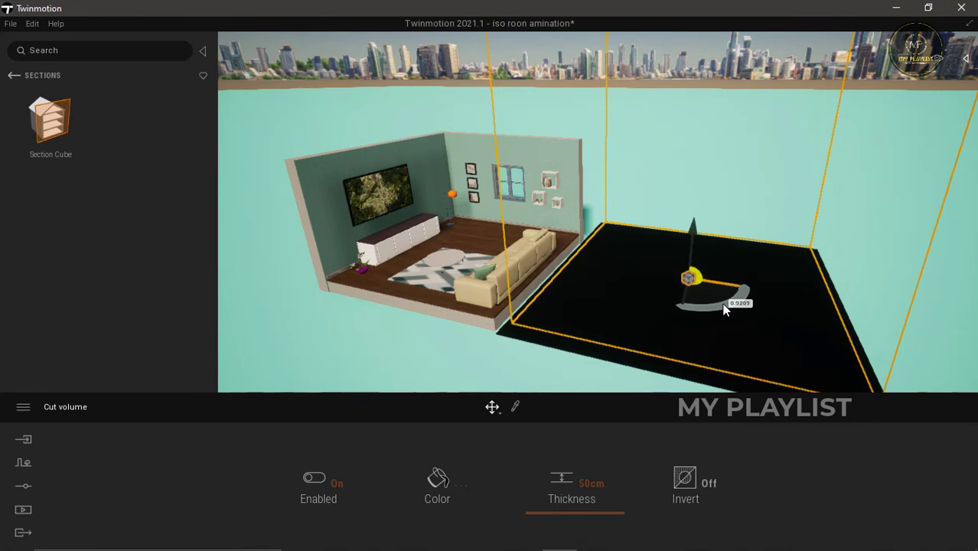
Scale down the section cube's height to roughly the height of the room's walls.
{"action": "key", "text": "space"}
{"action": "key", "text": "space"}
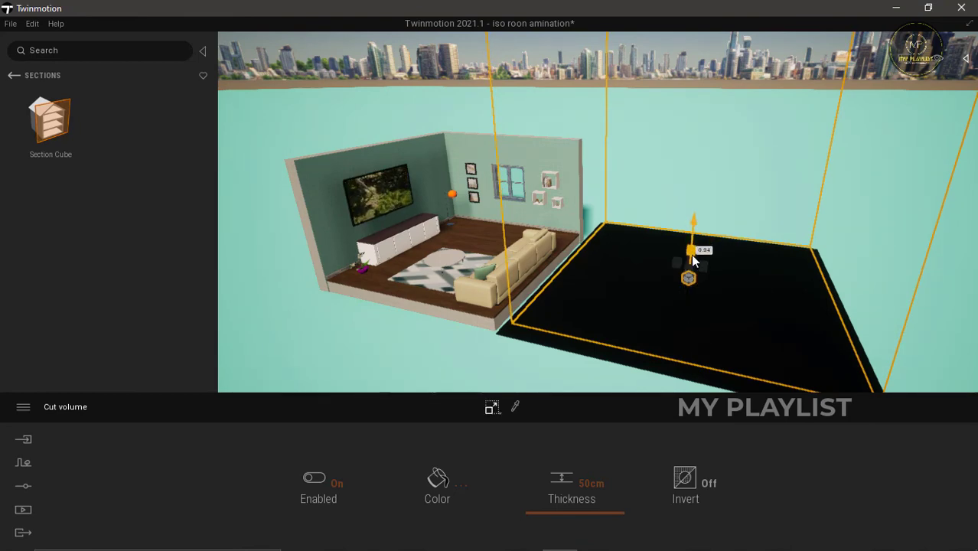
{"action": "left_click_drag", "start_coordinate": [691, 261], "coordinate": [692, 274]}
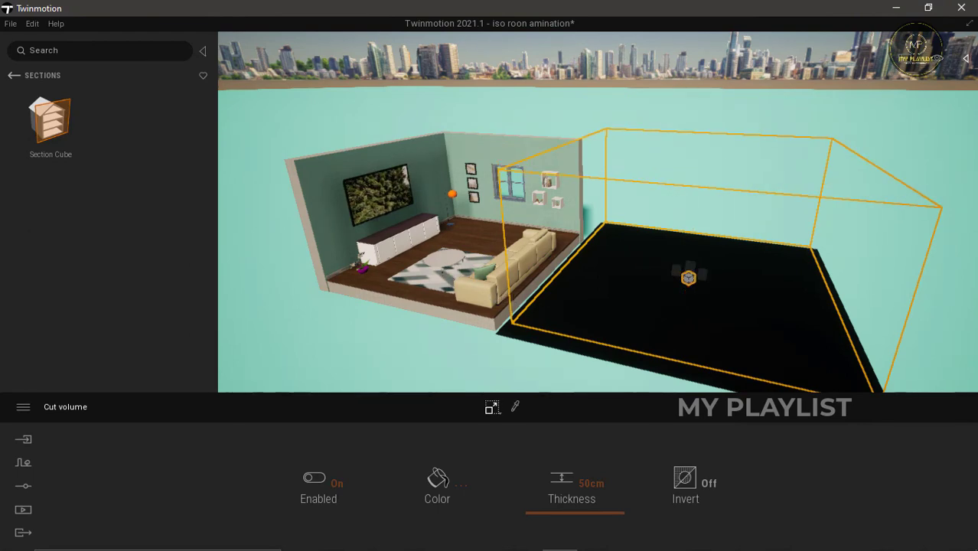
{"action": "right_click_drag", "start_coordinate": [597, 222], "coordinate": [576, 216]}
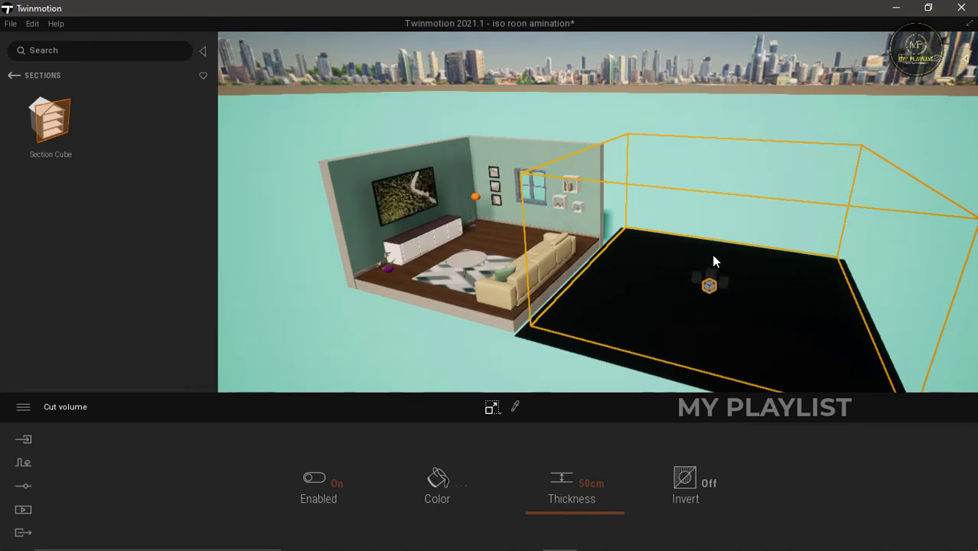
Set the section cube's thickness to 0 cm and raise the cube slightly so it stops cutting the ground.
{"action": "mouse_move", "coordinate": [718, 255]}
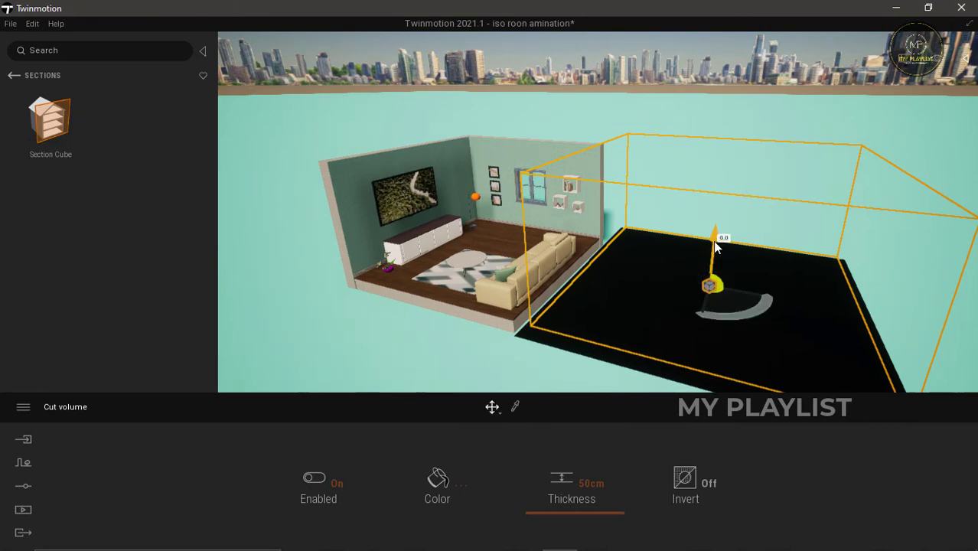
{"action": "mouse_move", "coordinate": [714, 241]}
{"action": "left_mouse_down"}
{"action": "mouse_move", "coordinate": [713, 253]}
{"action": "mouse_move", "coordinate": [719, 233]}
{"action": "left_mouse_up"}
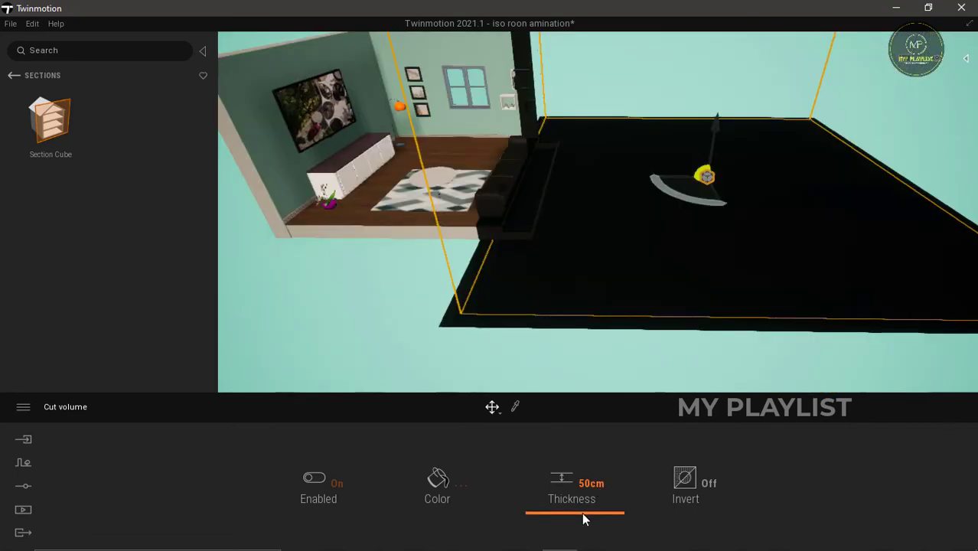
{"action": "left_click_drag", "start_coordinate": [582, 515], "coordinate": [583, 526]}
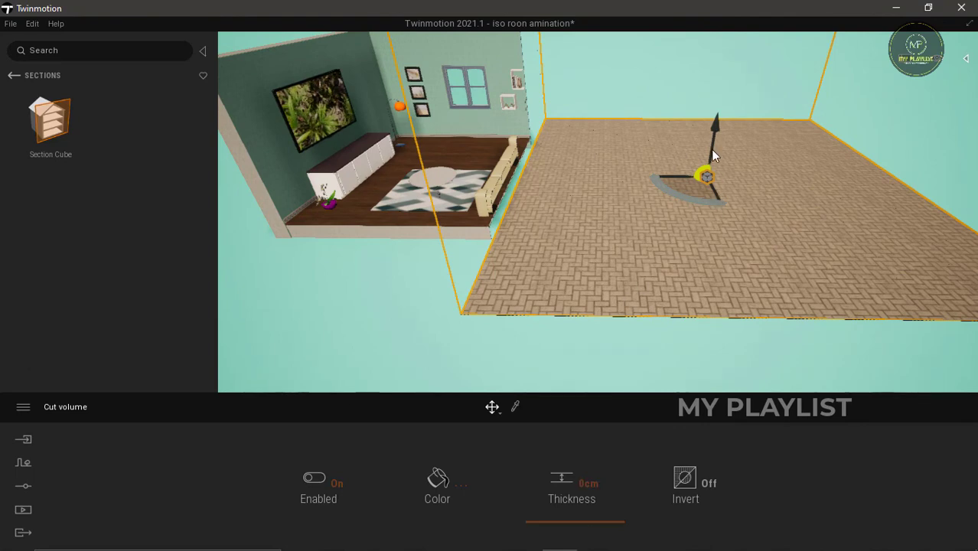
{"action": "left_click_drag", "start_coordinate": [716, 122], "coordinate": [713, 133]}
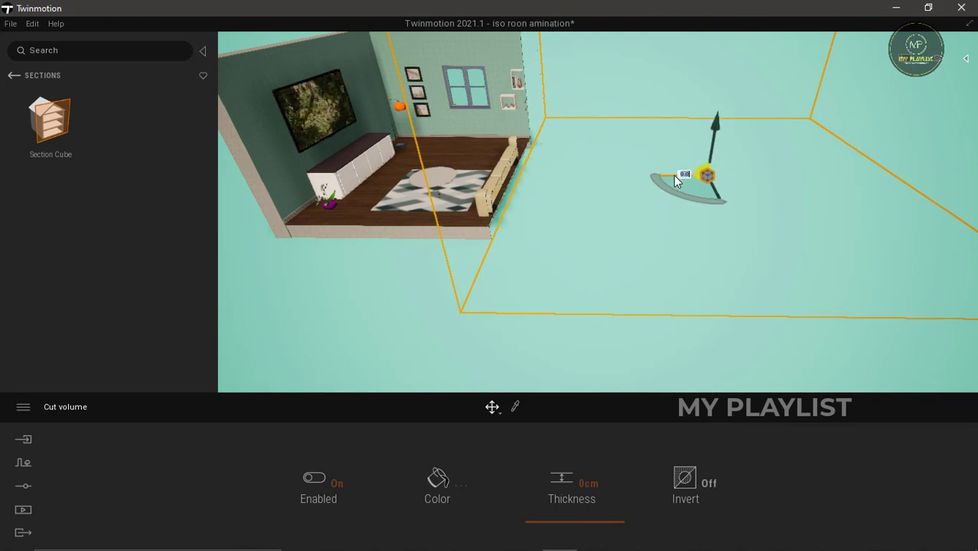
Move the section cube about 0.96 m sideways, away from the sofa side of the room.
{"action": "left_click_drag", "start_coordinate": [682, 175], "coordinate": [709, 176]}
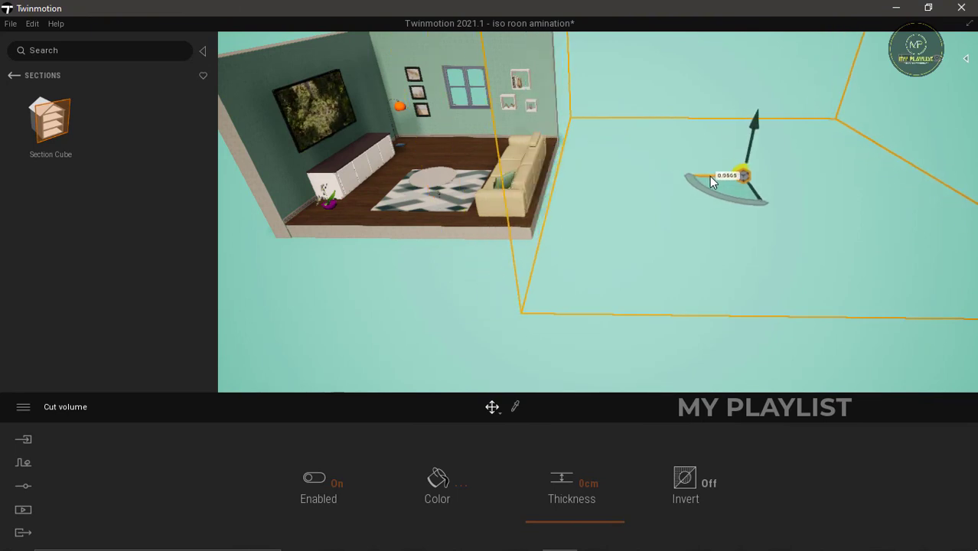
{"action": "right_click_drag", "start_coordinate": [693, 185], "coordinate": [694, 145]}
{"action": "right_click_drag", "start_coordinate": [579, 284], "coordinate": [581, 261]}
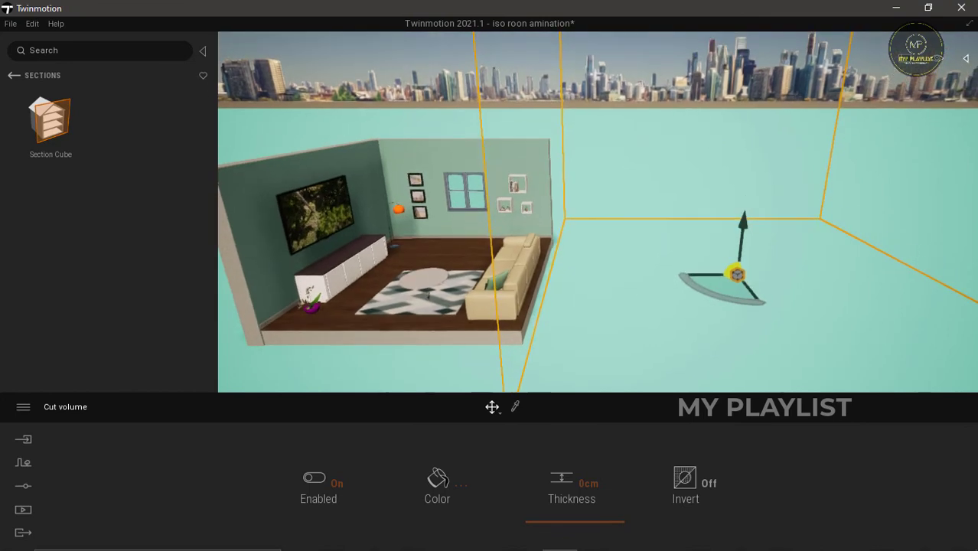
Scale the section cube's height down to roughly the wall height and lengthen its footprint beside the room.
{"action": "key", "text": "space"}
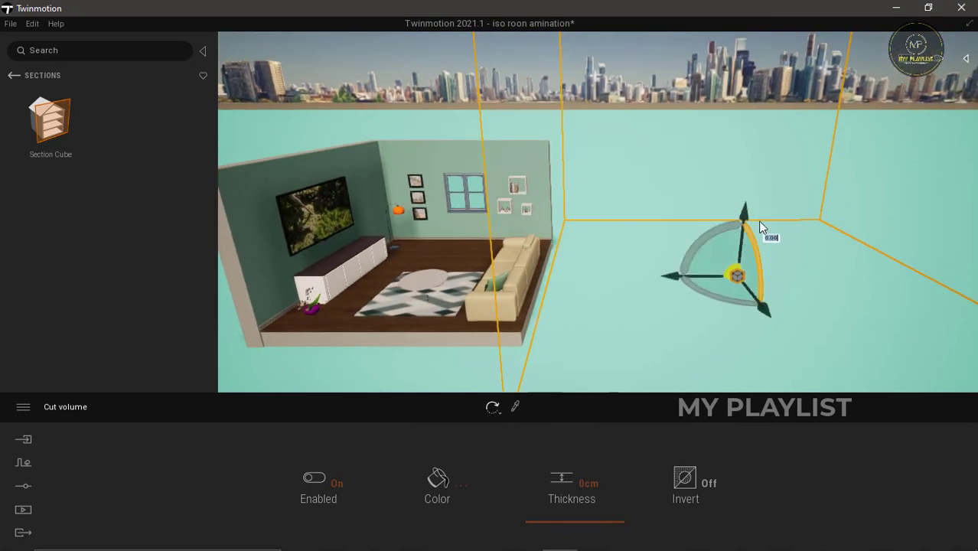
{"action": "key", "text": "space"}
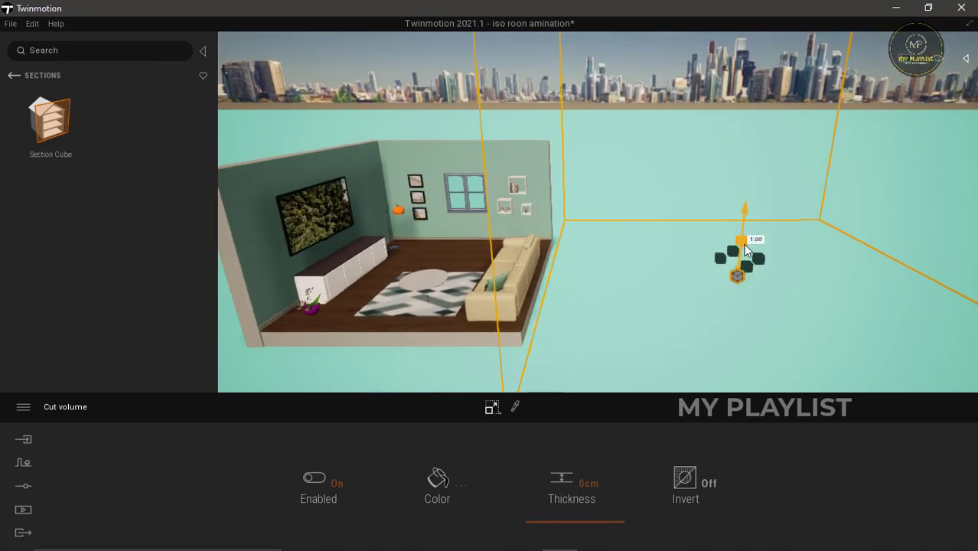
{"action": "mouse_move", "coordinate": [747, 260]}
{"action": "left_mouse_down"}
{"action": "mouse_move", "coordinate": [754, 277]}
{"action": "mouse_move", "coordinate": [741, 268]}
{"action": "left_mouse_up"}
{"action": "right_click_drag", "start_coordinate": [741, 268], "coordinate": [634, 297]}
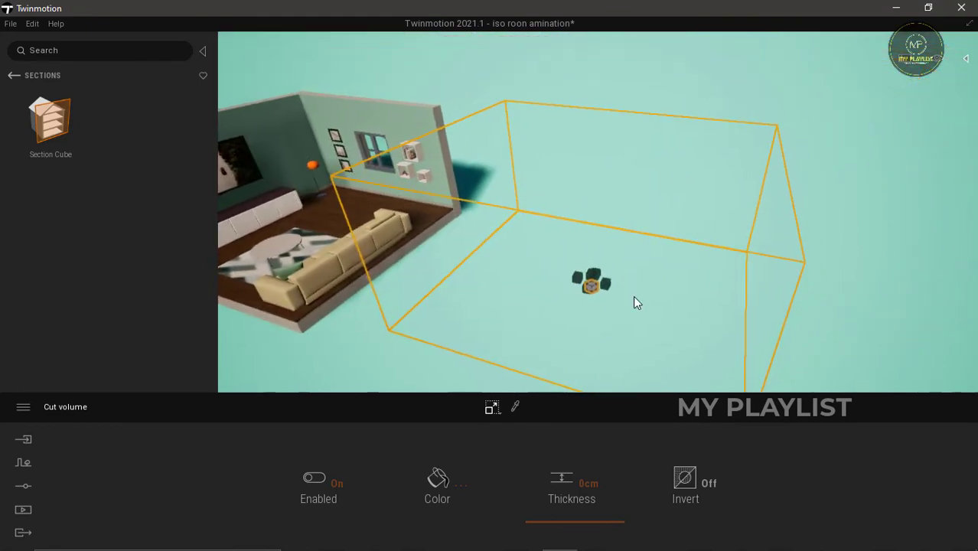
{"action": "left_click_drag", "start_coordinate": [586, 290], "coordinate": [584, 297]}
{"action": "left_click", "coordinate": [594, 274]}
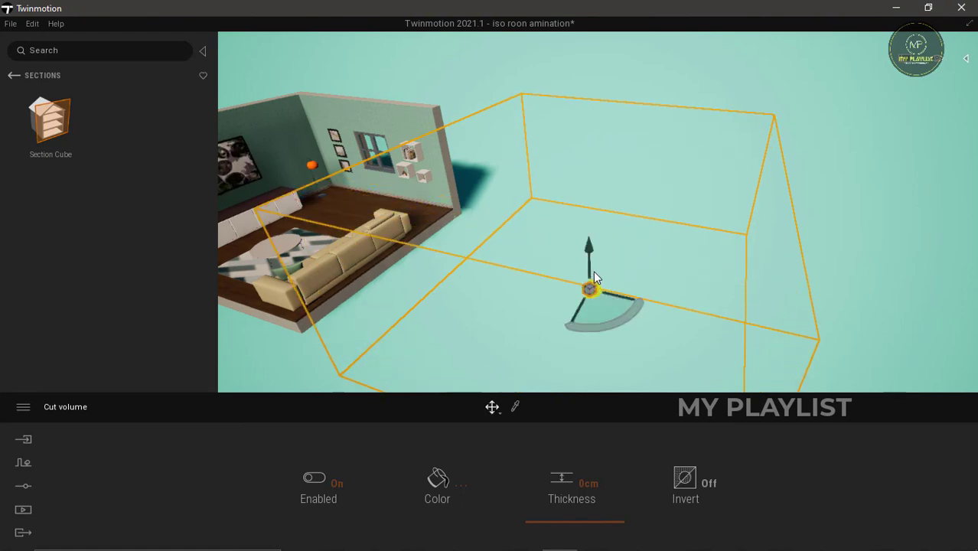
Reposition the section cube close alongside the sofa side of the room and save the project.
{"action": "left_click_drag", "start_coordinate": [580, 304], "coordinate": [548, 342]}
{"action": "left_click_drag", "start_coordinate": [606, 329], "coordinate": [541, 317]}
{"action": "right_click_drag", "start_coordinate": [464, 294], "coordinate": [458, 299]}
{"action": "key", "text": "s"}
{"action": "key", "text": "a"}
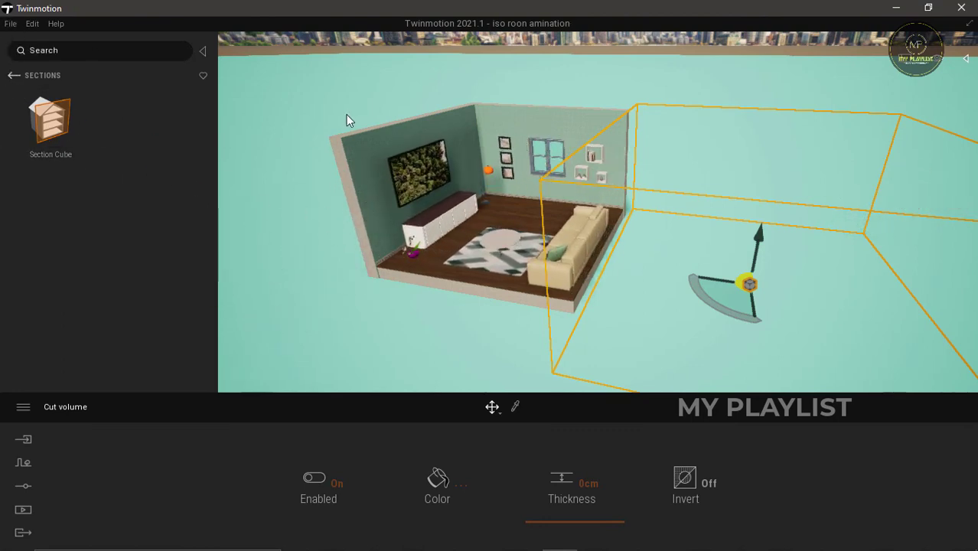
{"action": "right_click_drag", "start_coordinate": [476, 306], "coordinate": [425, 343]}
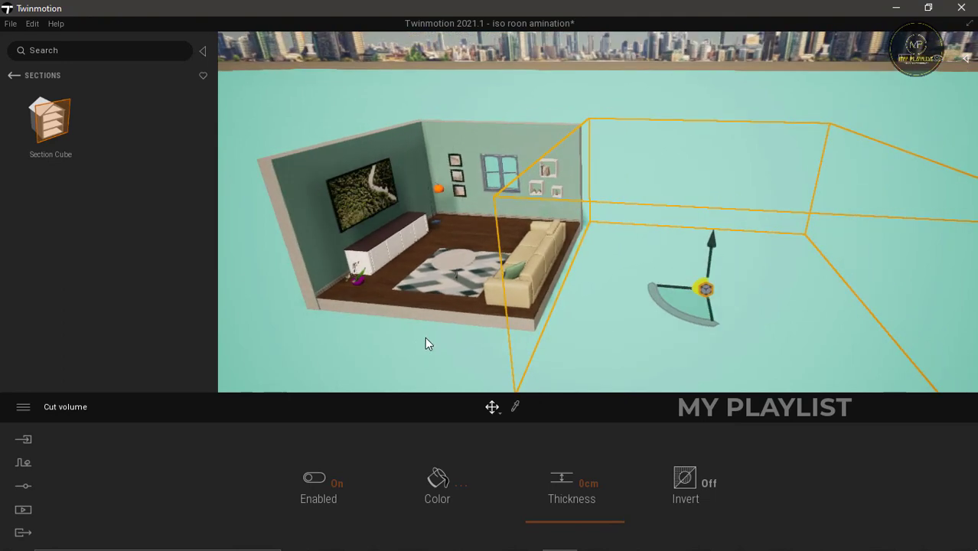
{"action": "middle_click_drag", "start_coordinate": [426, 342], "coordinate": [535, 281]}
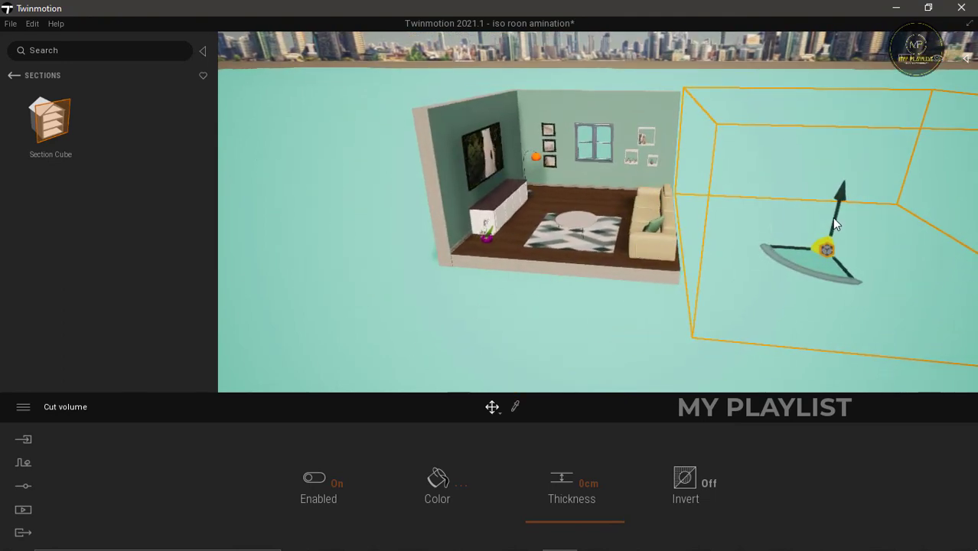
{"action": "left_click", "coordinate": [10, 24]}
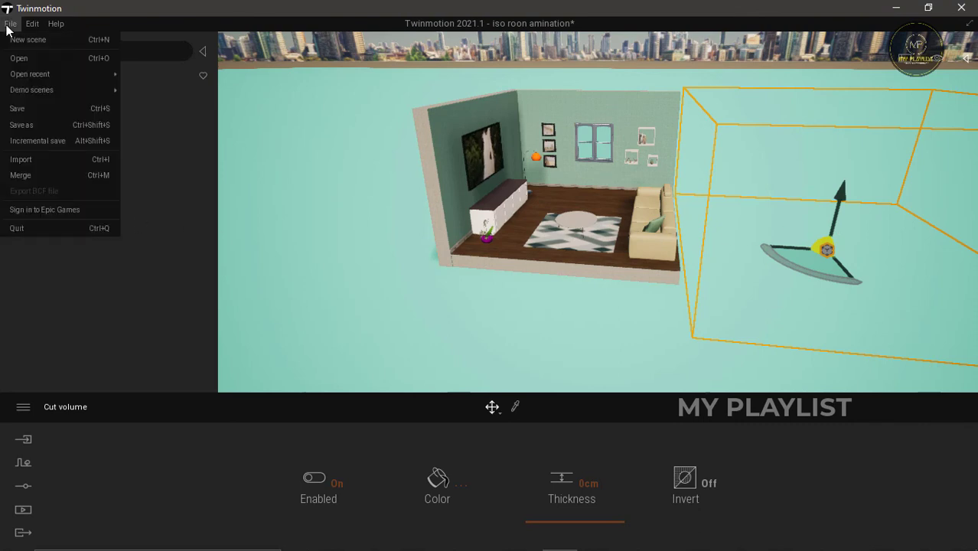
{"action": "left_click", "coordinate": [17, 107]}
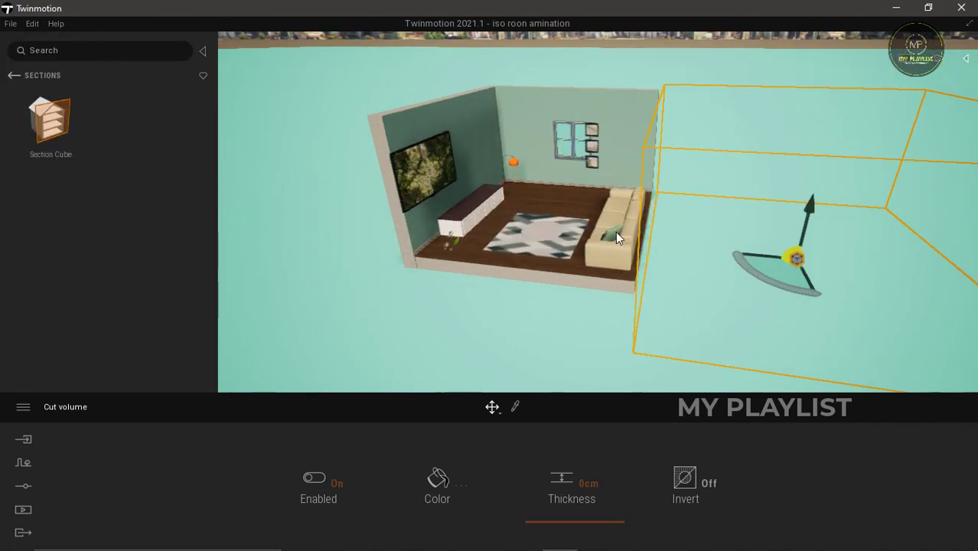
Copy the section cube as an instance to the TV wall side of the room, with a spacing of about 12.8 m.
{"action": "right_click_drag", "start_coordinate": [559, 226], "coordinate": [628, 205]}
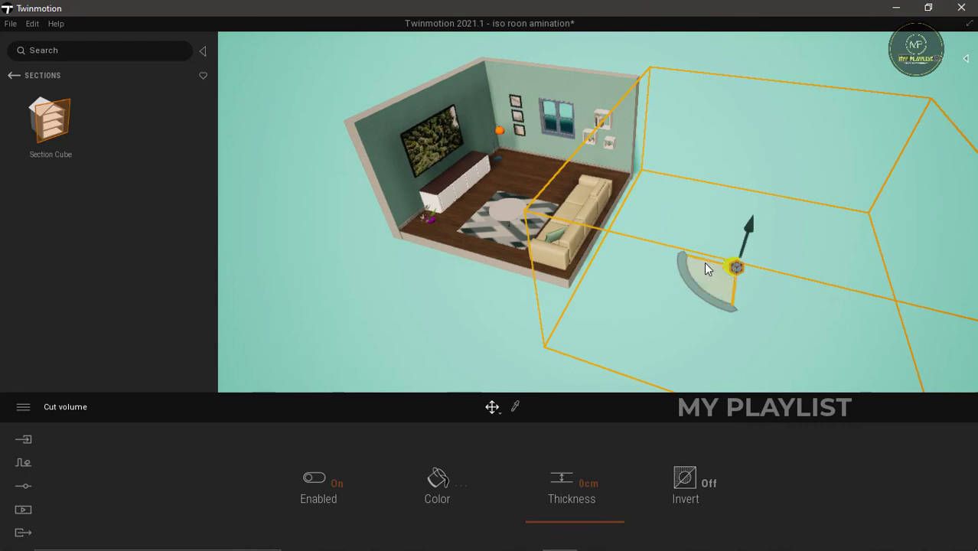
{"action": "left_click_drag", "start_coordinate": [706, 263], "coordinate": [334, 164]}
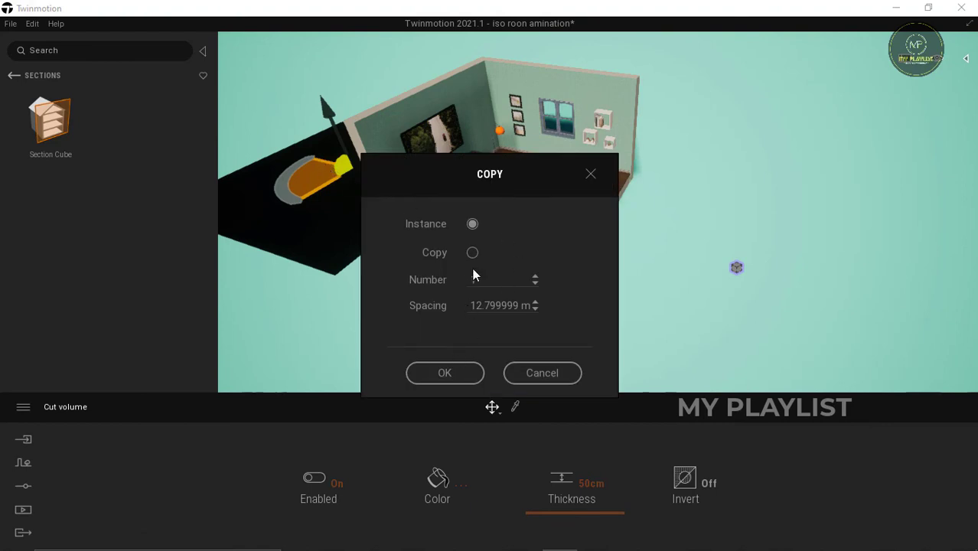
{"action": "left_click", "coordinate": [444, 373]}
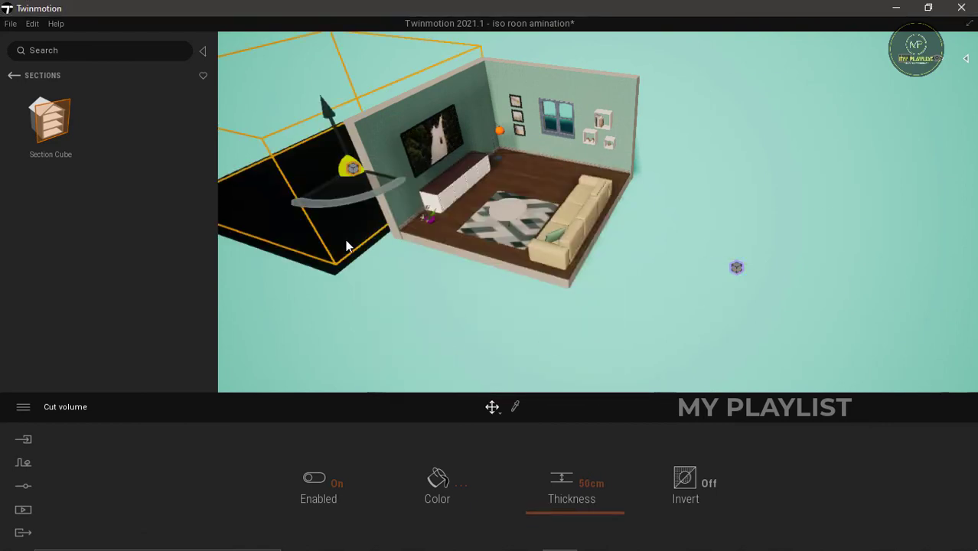
Raise the TV-side section cube slightly off the ground and move it about 0.28 m toward the TV wall.
{"action": "middle_click_drag", "start_coordinate": [296, 243], "coordinate": [515, 348]}
{"action": "right_click_drag", "start_coordinate": [515, 349], "coordinate": [562, 244]}
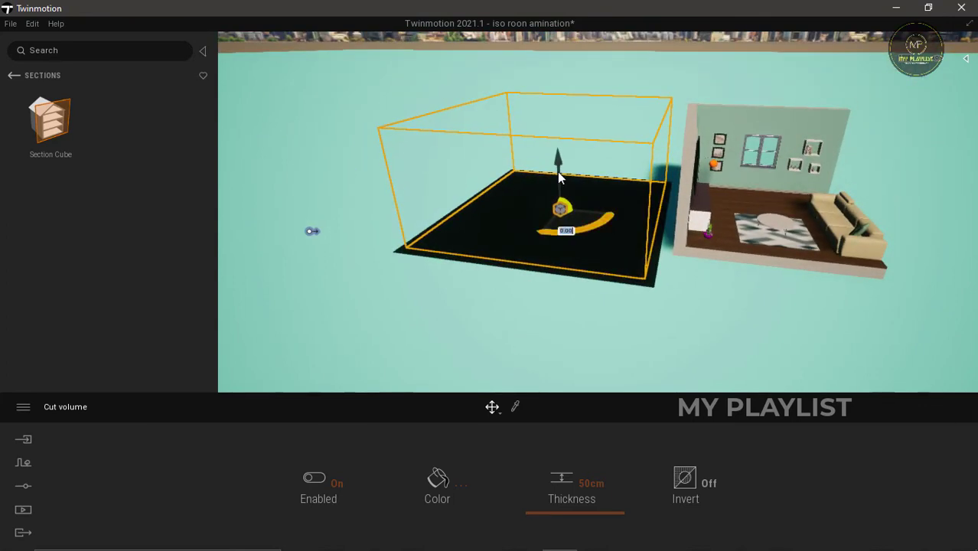
{"action": "left_click_drag", "start_coordinate": [559, 152], "coordinate": [566, 147]}
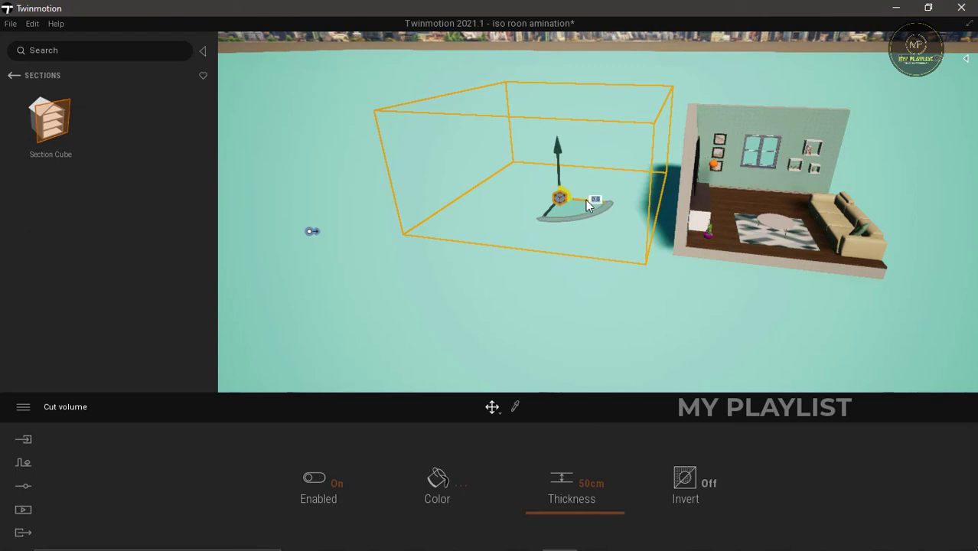
{"action": "left_click_drag", "start_coordinate": [585, 199], "coordinate": [593, 200]}
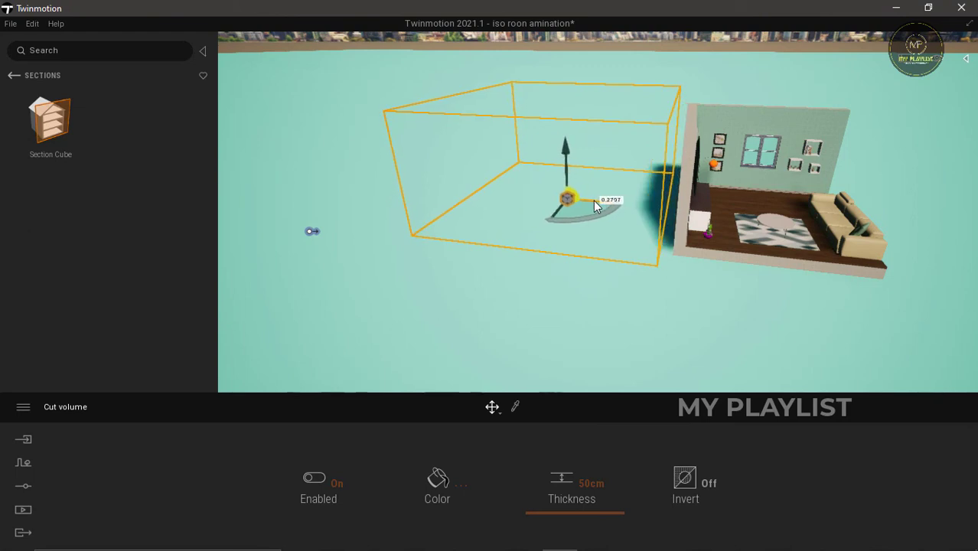
Copy the TV-side section cube as one instance toward the room's open front, with a spacing of 3.57 m.
{"action": "scroll", "coordinate": [574, 274], "scroll_direction": "down", "scroll_amount": 2}
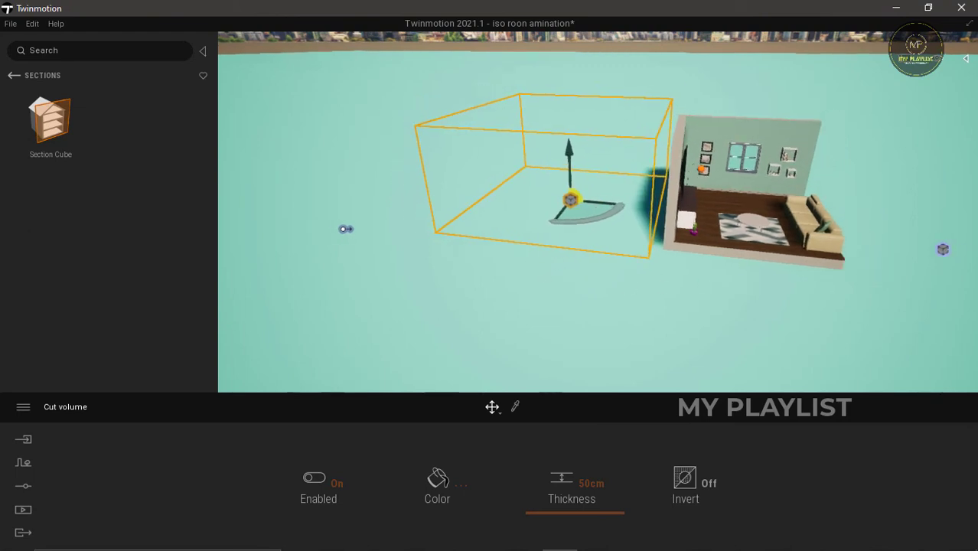
{"action": "middle_click_drag", "start_coordinate": [640, 233], "coordinate": [475, 280]}
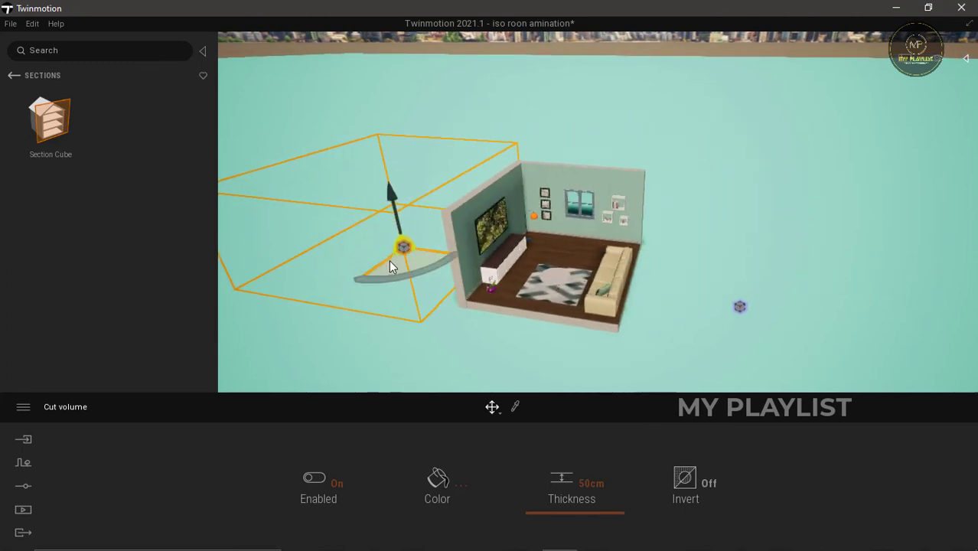
{"action": "left_click_drag", "start_coordinate": [386, 261], "coordinate": [294, 324]}
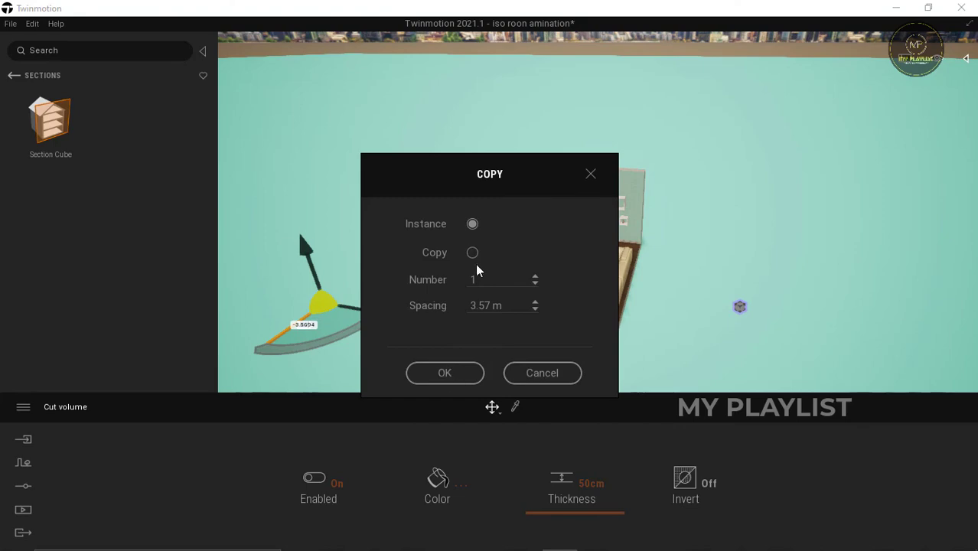
{"action": "left_click", "coordinate": [455, 374]}
Move the new section cube in front of the room's open side and save the project.
{"action": "scroll", "coordinate": [533, 199], "scroll_direction": "down", "scroll_amount": 3}
{"action": "left_click_drag", "start_coordinate": [436, 287], "coordinate": [495, 374]}
{"action": "scroll", "coordinate": [528, 252], "scroll_direction": "up", "scroll_amount": 5}
{"action": "middle_click_drag", "start_coordinate": [528, 253], "coordinate": [451, 331], "text": "shift"}
{"action": "key", "text": "ctrl+s"}
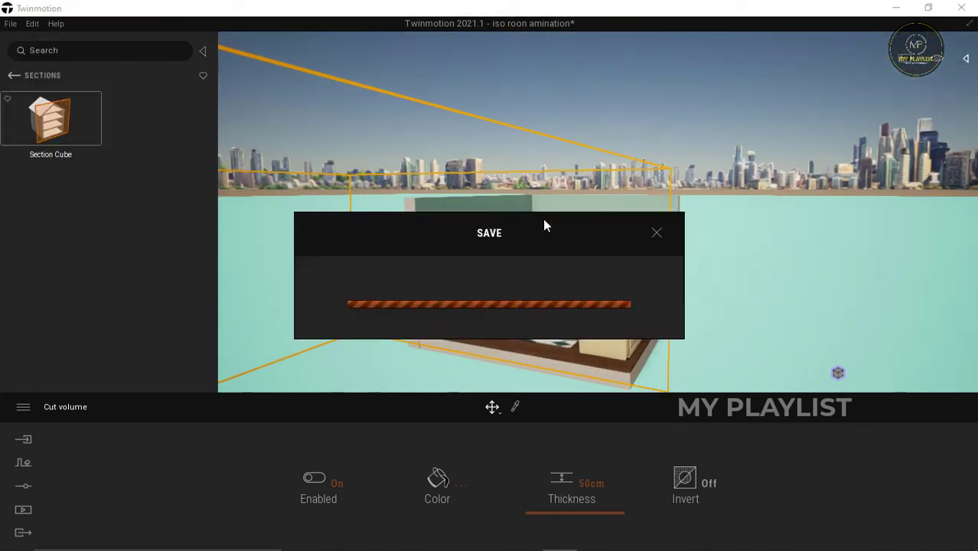
Fine-tune the front section cube's position, nudge the TV-side cube about 0.08 m, and save the project.
{"action": "middle_click_drag", "start_coordinate": [562, 271], "coordinate": [329, 306], "text": "shift"}
{"action": "left_click_drag", "start_coordinate": [320, 334], "coordinate": [334, 337]}
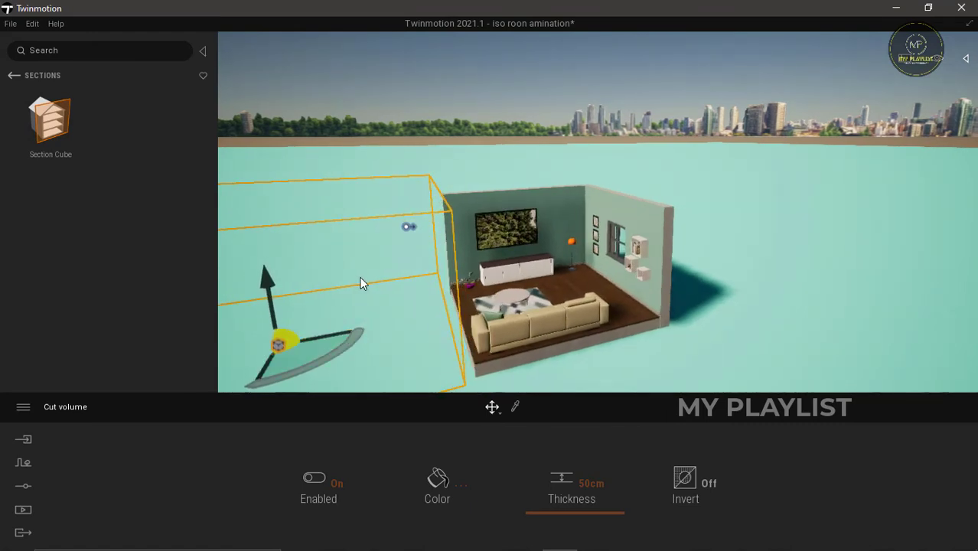
{"action": "middle_click_drag", "start_coordinate": [360, 278], "coordinate": [509, 372]}
{"action": "right_click_drag", "start_coordinate": [511, 291], "coordinate": [603, 317]}
{"action": "left_click_drag", "start_coordinate": [689, 316], "coordinate": [667, 309]}
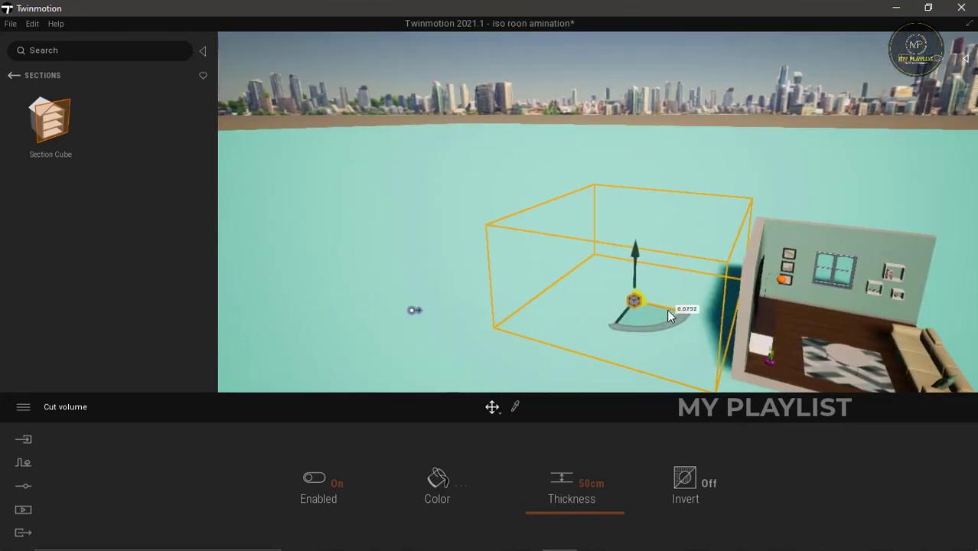
{"action": "right_click_drag", "start_coordinate": [666, 309], "coordinate": [680, 310]}
{"action": "left_click", "coordinate": [10, 23]}
{"action": "left_click", "coordinate": [24, 82]}
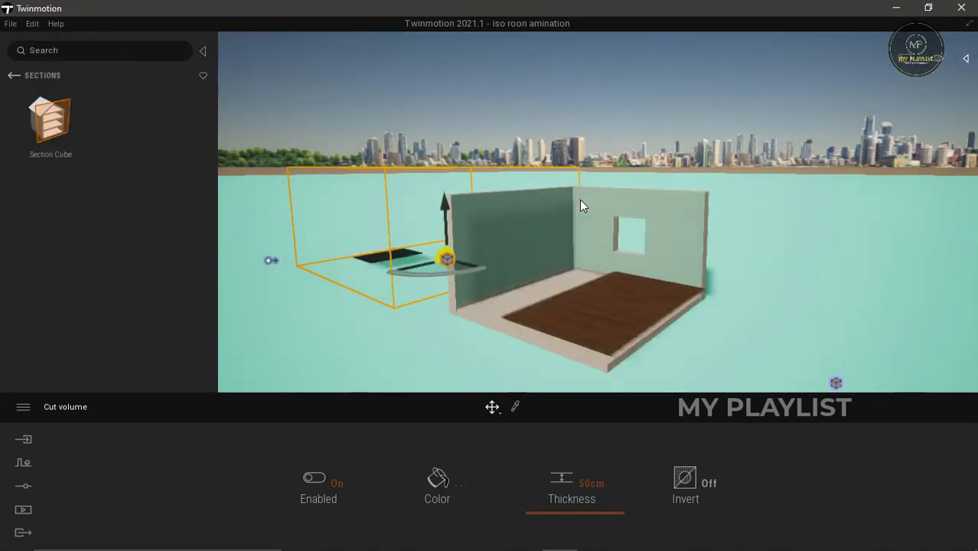
Open the existing video Video1 from the project's media for editing.
{"action": "left_click", "coordinate": [23, 509]}
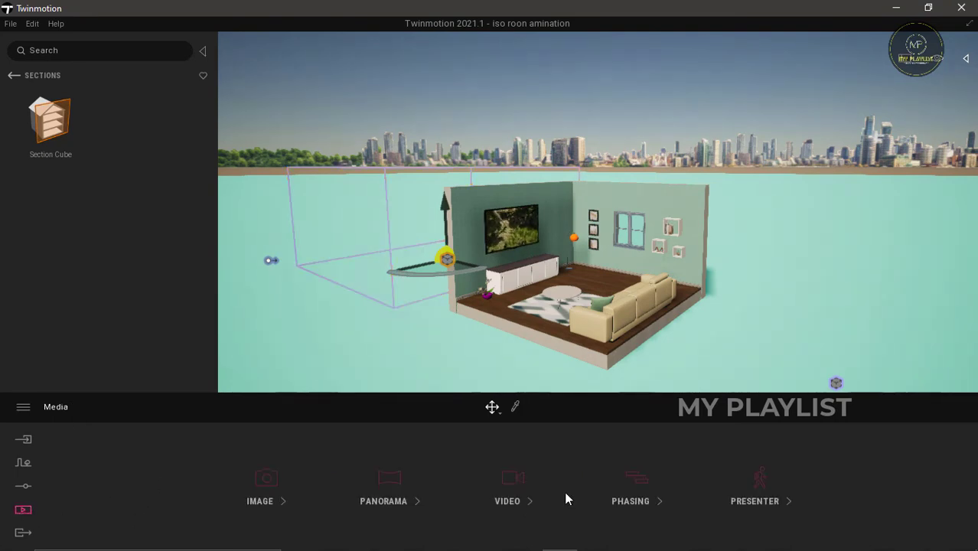
{"action": "left_click", "coordinate": [513, 481]}
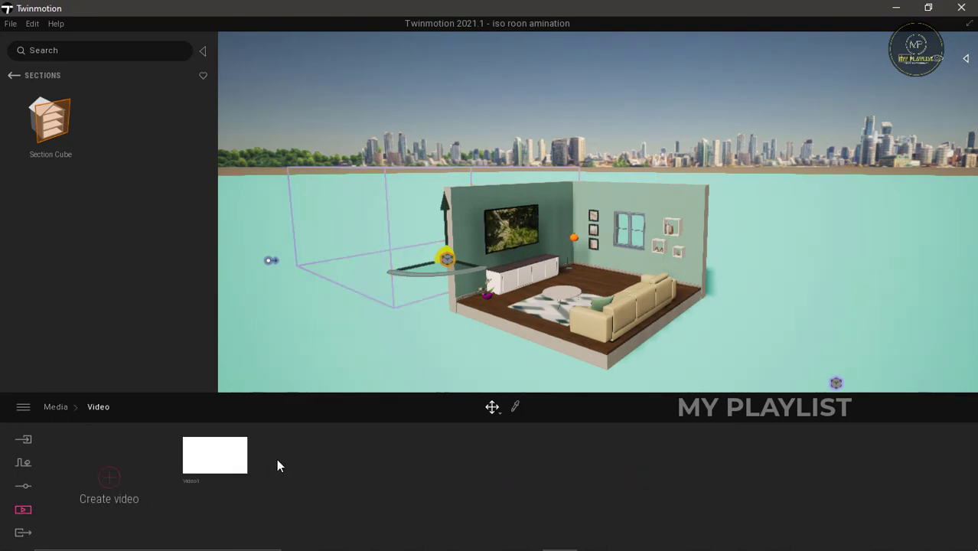
{"action": "left_click", "coordinate": [218, 453]}
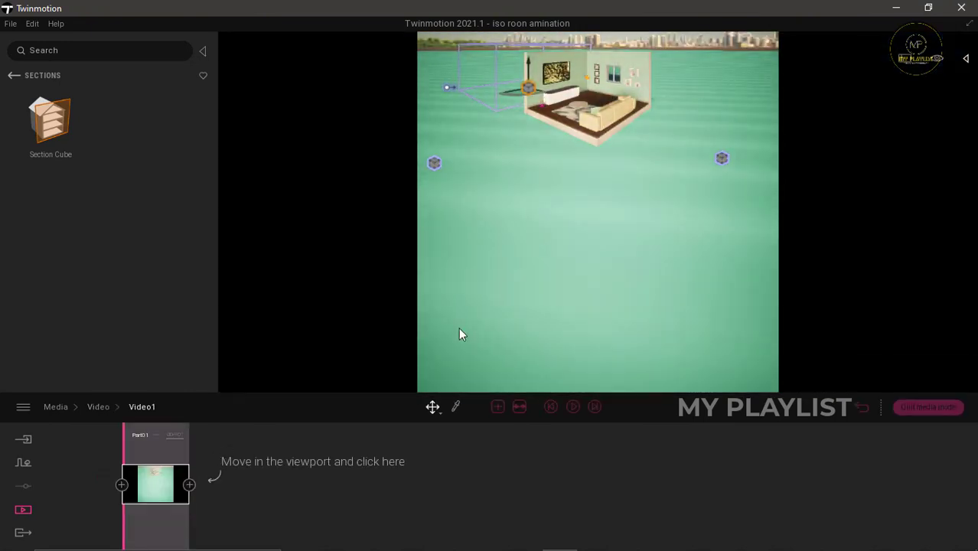
Lower the video camera's field of view to 10 and frame the whole room in an isometric-like view from above.
{"action": "right_click_drag", "start_coordinate": [510, 314], "coordinate": [512, 180]}
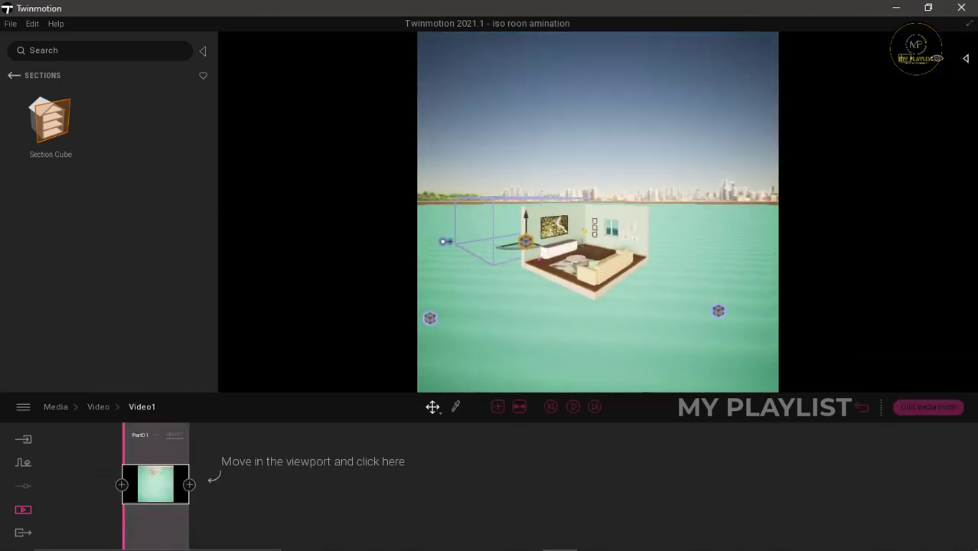
{"action": "scroll", "coordinate": [582, 257], "scroll_direction": "up", "scroll_amount": 8}
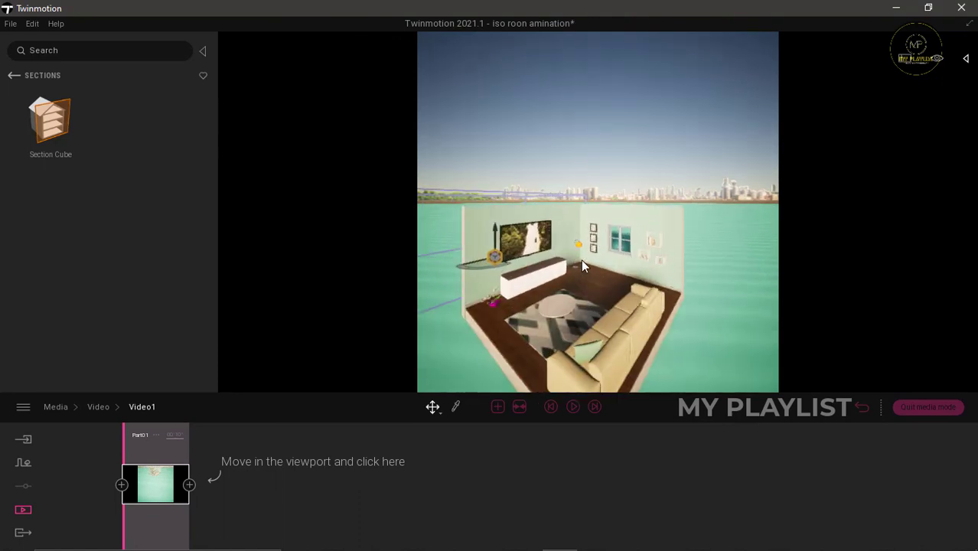
{"action": "right_click_drag", "start_coordinate": [583, 368], "coordinate": [583, 329]}
{"action": "middle_click_drag", "start_coordinate": [584, 329], "coordinate": [583, 256]}
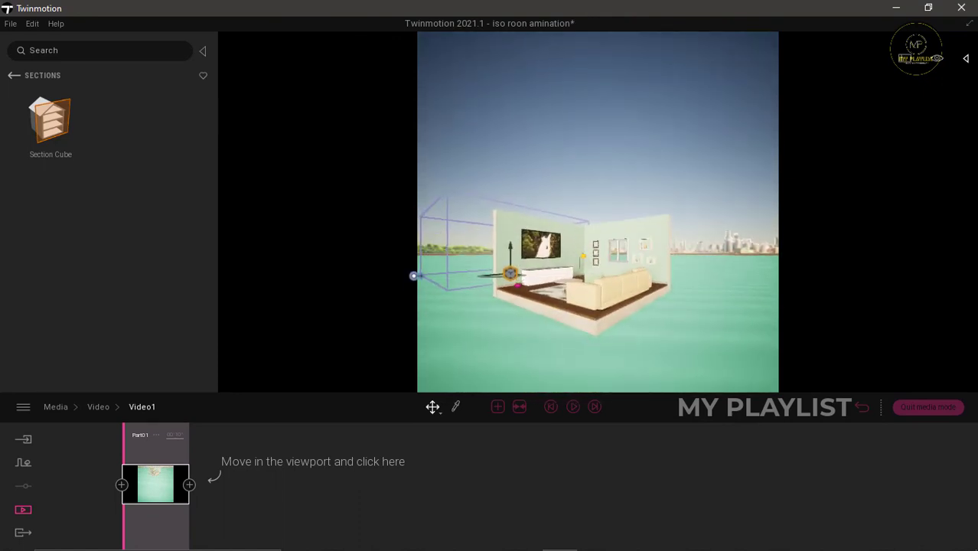
{"action": "right_click_drag", "start_coordinate": [584, 257], "coordinate": [584, 234]}
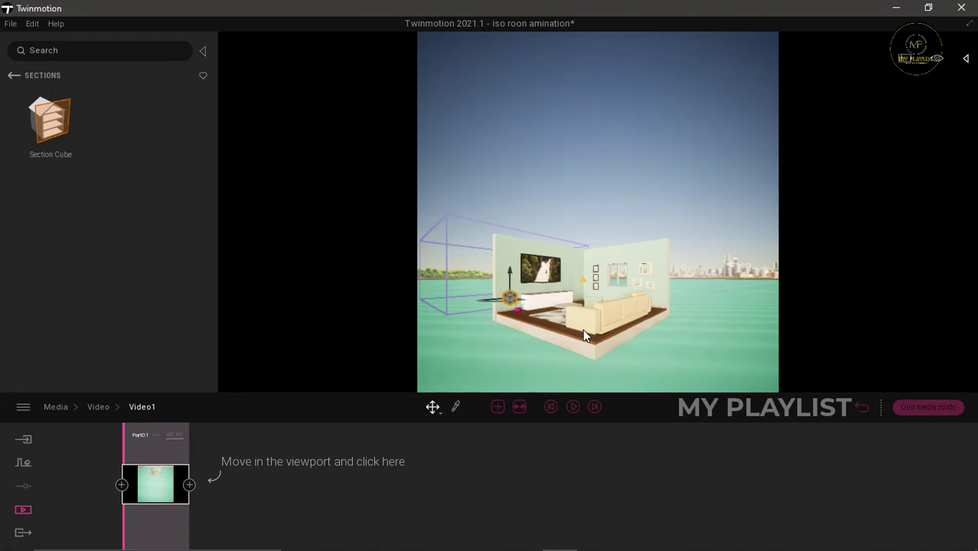
{"action": "left_click", "coordinate": [179, 511]}
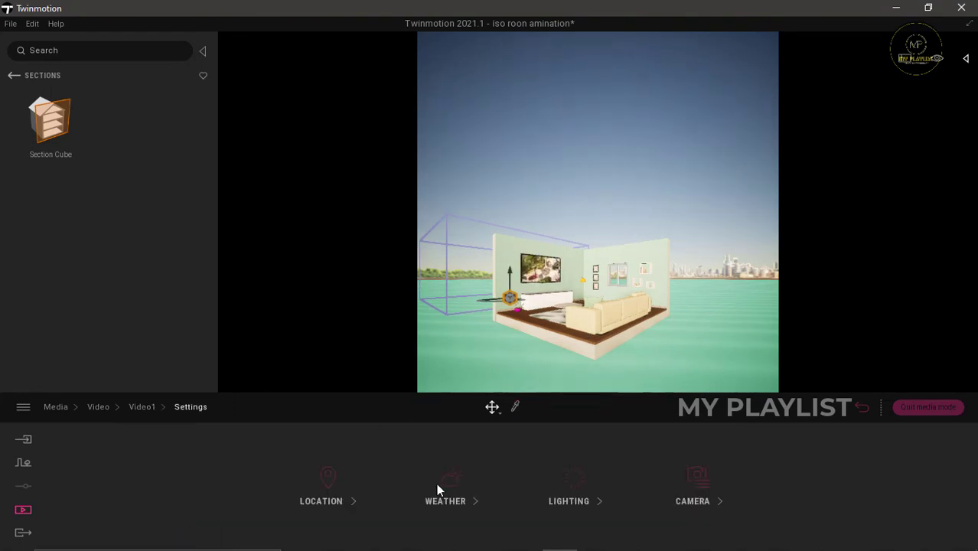
{"action": "left_click", "coordinate": [695, 482]}
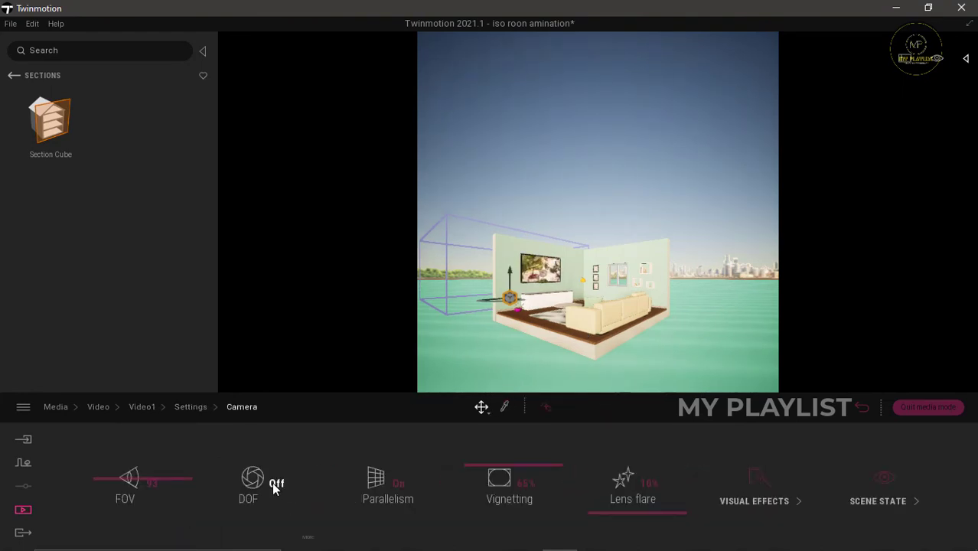
{"action": "left_click_drag", "start_coordinate": [134, 482], "coordinate": [131, 498]}
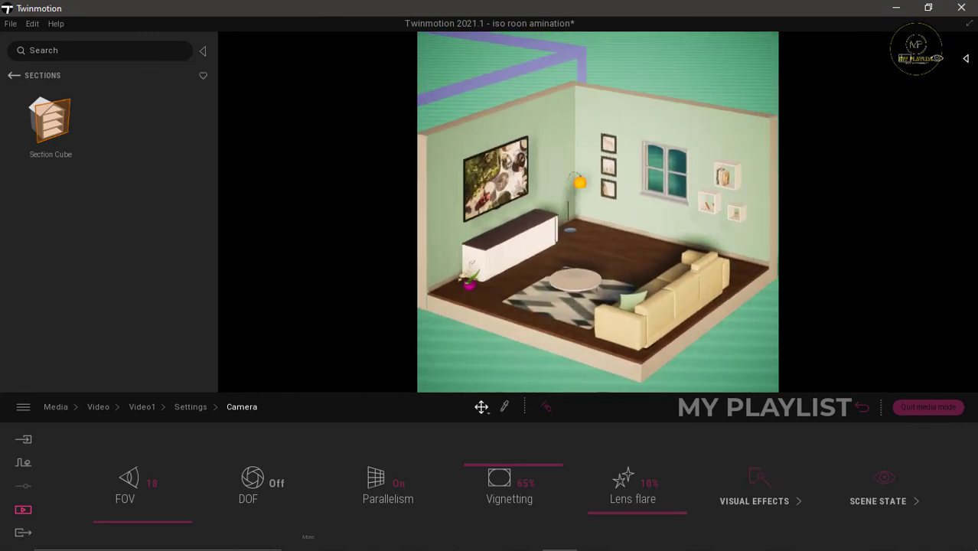
Recolor the TV cabinet's white lacquered front material to a light cream and save the project.
{"action": "left_click", "coordinate": [504, 406]}
{"action": "left_click", "coordinate": [511, 249]}
{"action": "left_click", "coordinate": [406, 485]}
{"action": "left_click", "coordinate": [474, 240]}
{"action": "left_click", "coordinate": [580, 423]}
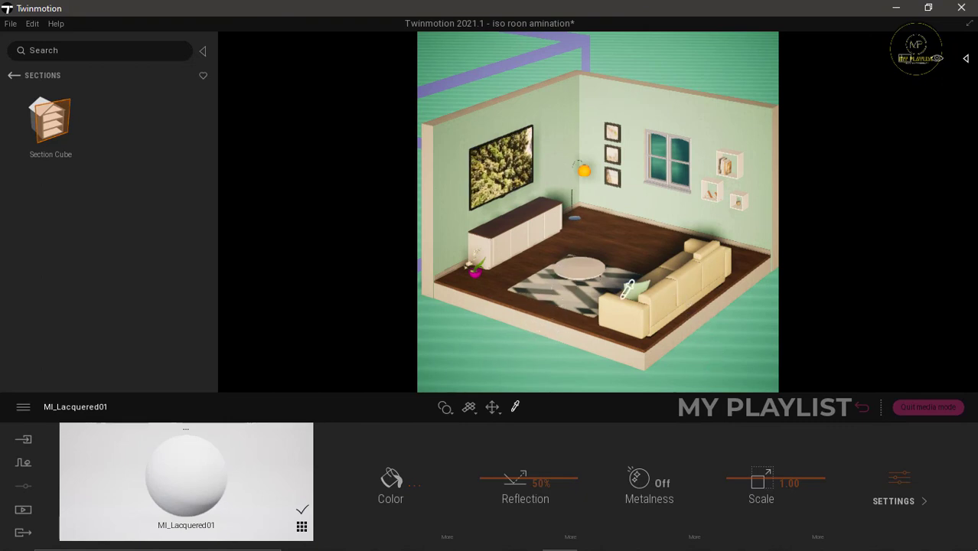
{"action": "left_click", "coordinate": [10, 23]}
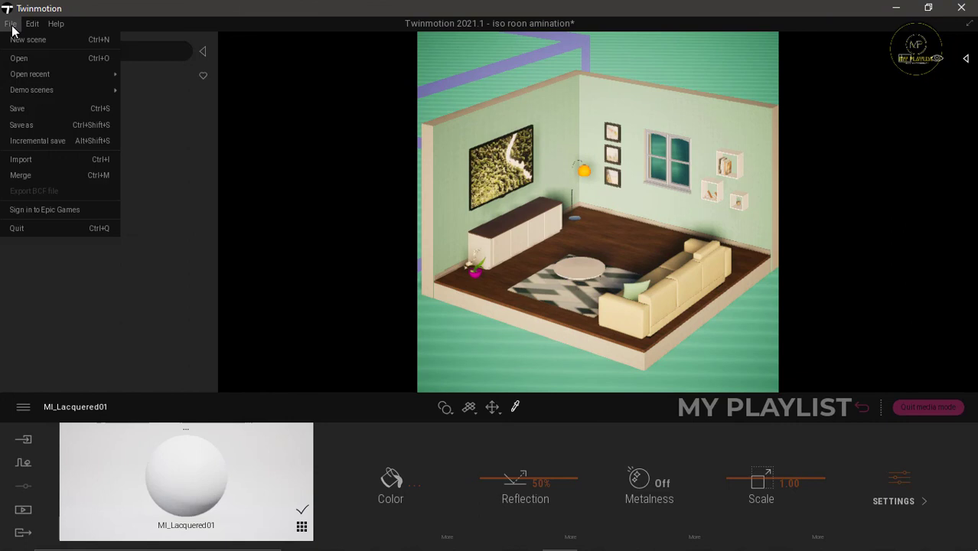
{"action": "left_click", "coordinate": [29, 109]}
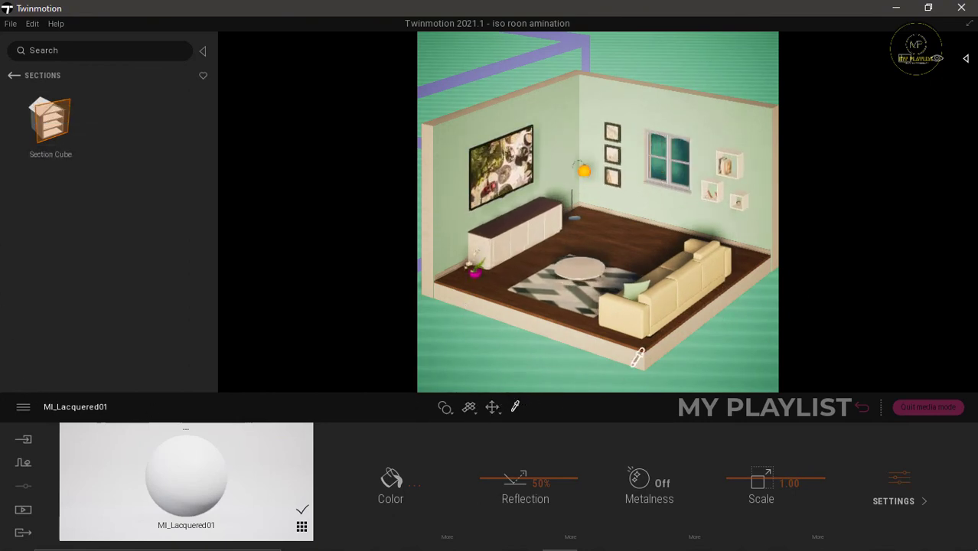
Select Video1 as the video to export.
{"action": "left_click", "coordinate": [21, 535]}
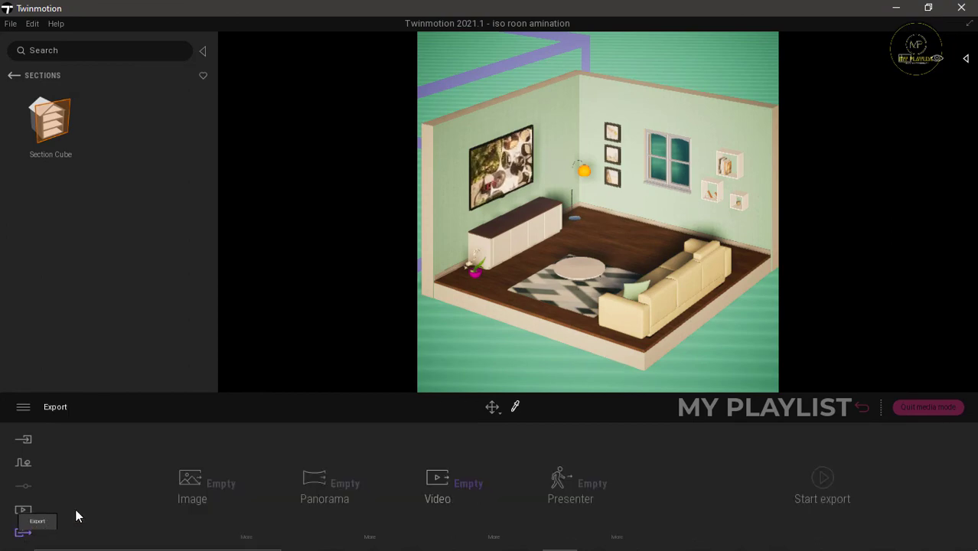
{"action": "left_click", "coordinate": [470, 485]}
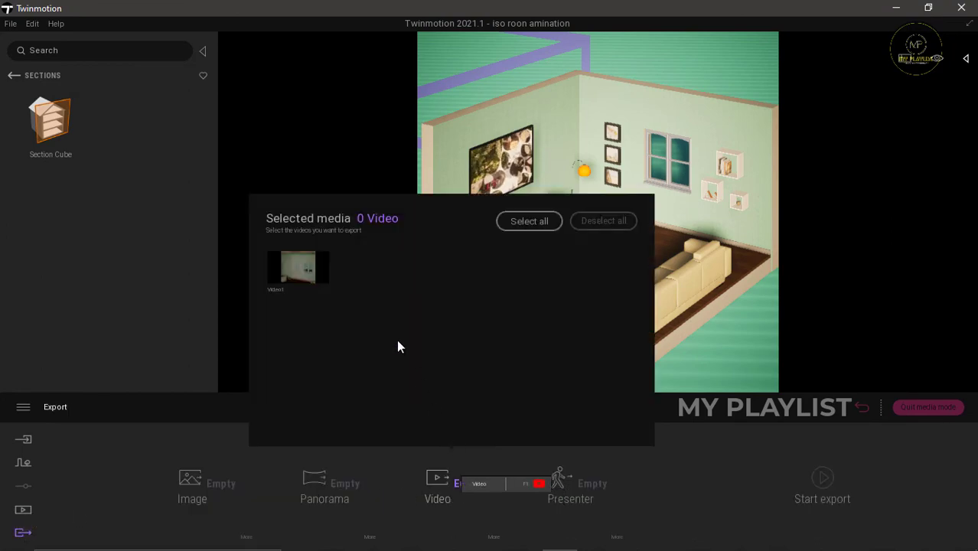
{"action": "left_click", "coordinate": [298, 267]}
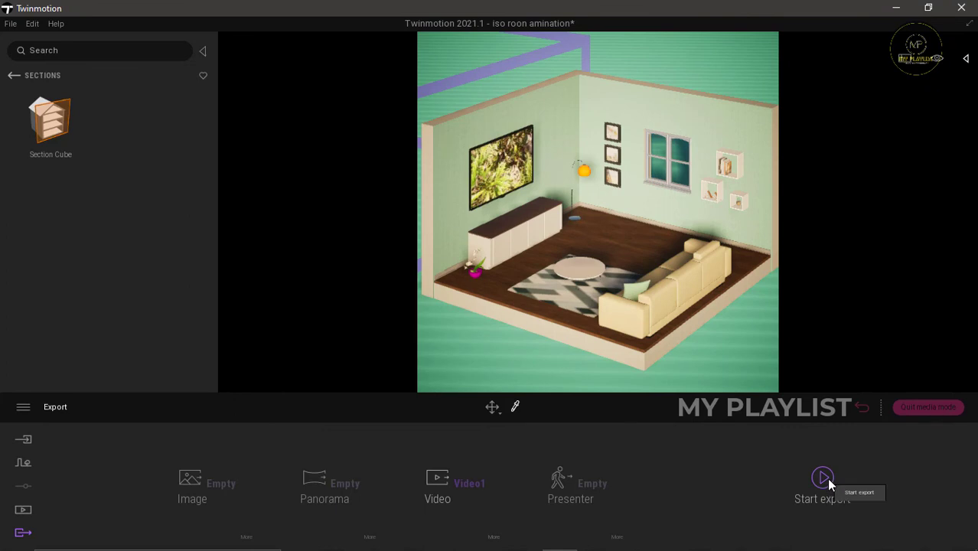